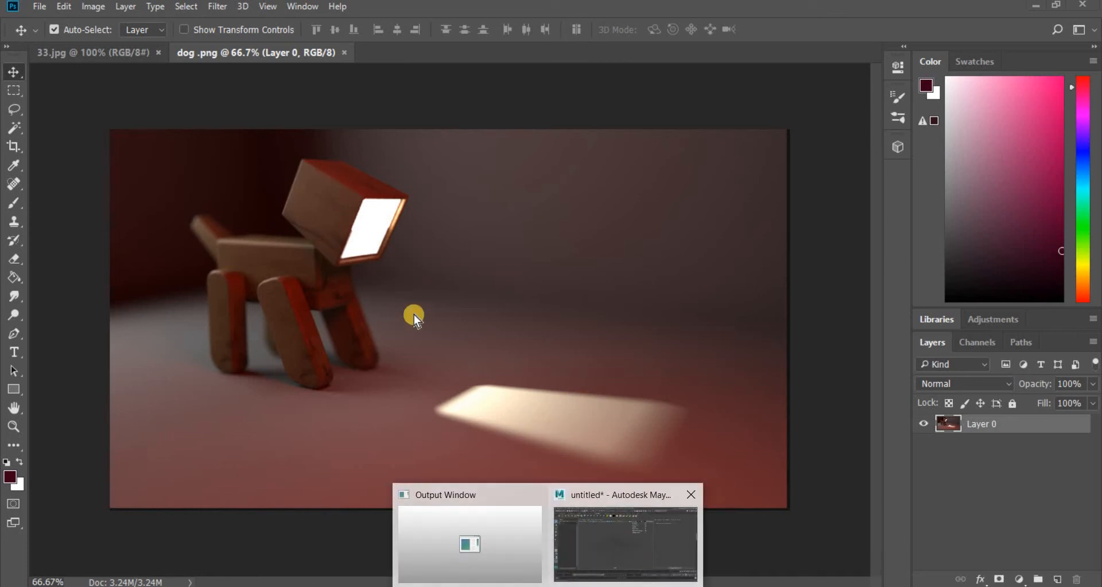
# - Switch from Photoshop to the empty Maya scene and hide the Object Details heads-up display
pyautogui.click(567, 581)
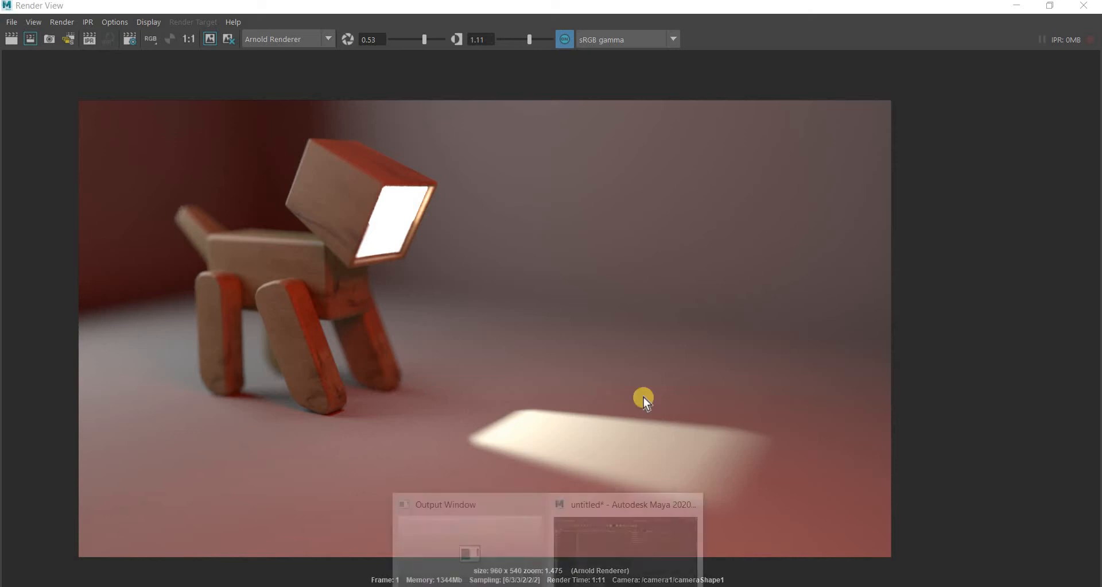
pyautogui.click(464, 342)
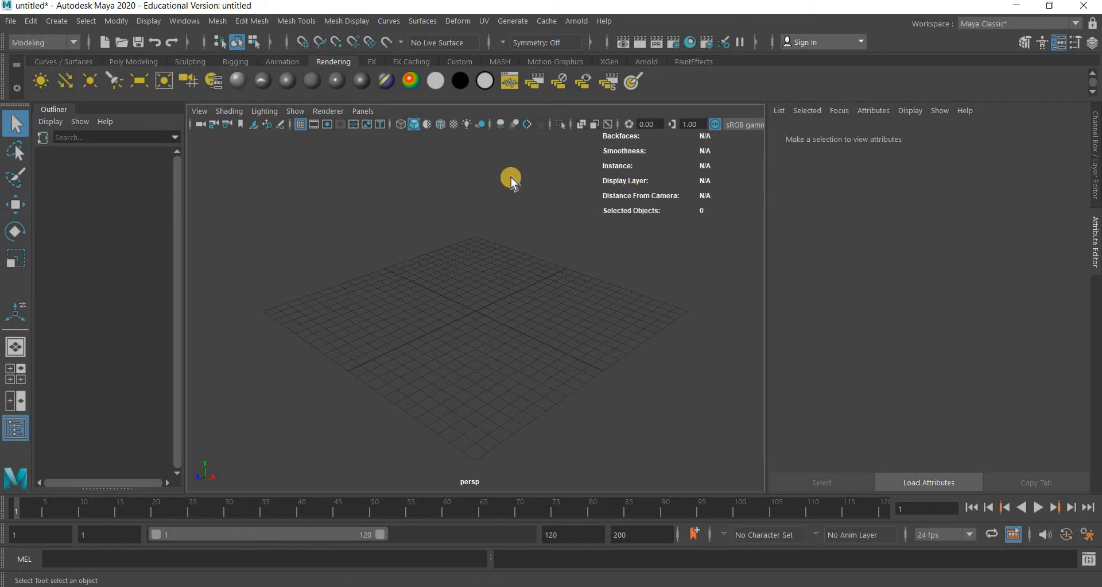
pyautogui.click(148, 21)
pyautogui.moveTo(213, 73)
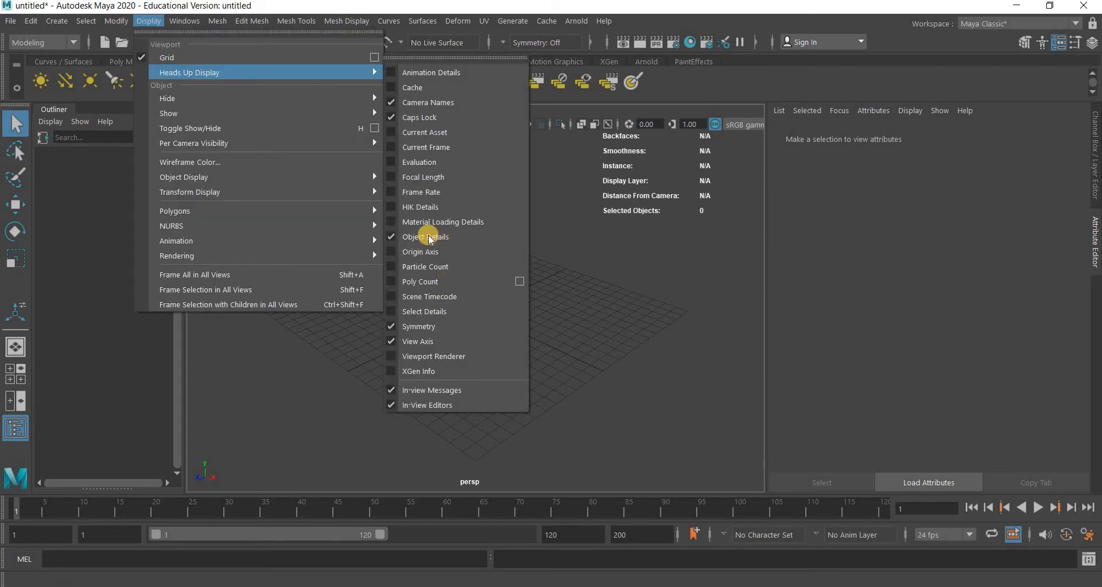
pyautogui.click(441, 236)
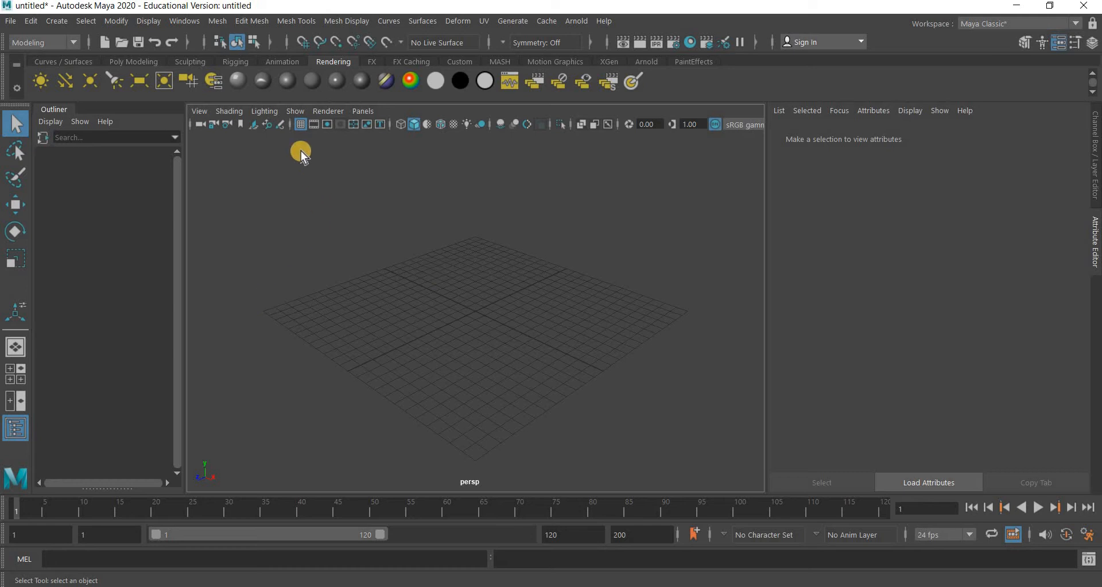
# - Create a default polygon cube at the centre of the grid
pyautogui.click(120, 61)
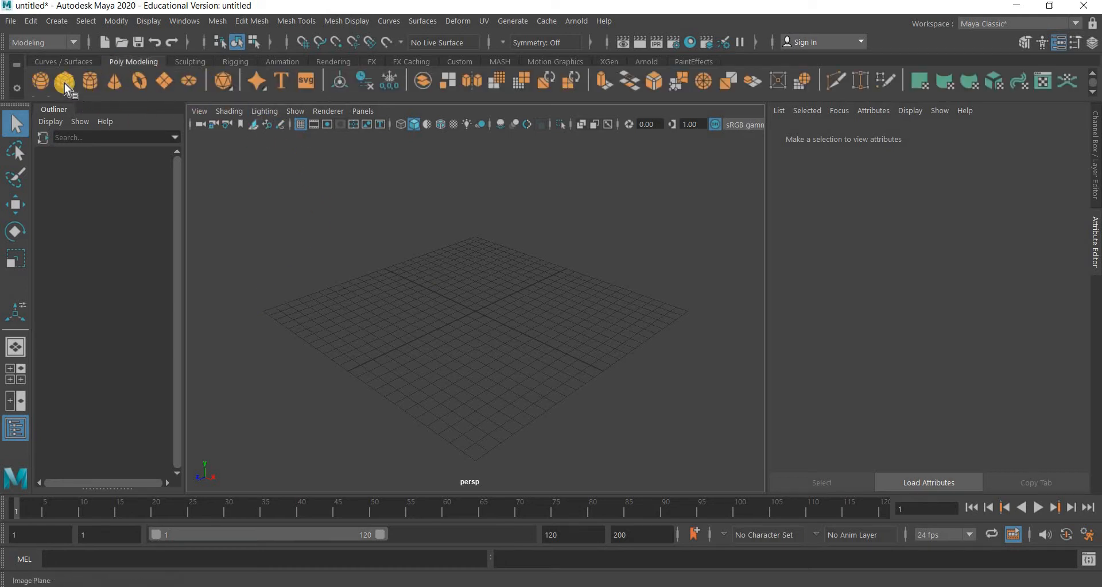
pyautogui.click(488, 350)
pyautogui.keyDown('alt'); pyautogui.moveTo(484, 356); pyautogui.dragTo(505, 396, button='right'); pyautogui.keyUp('alt')
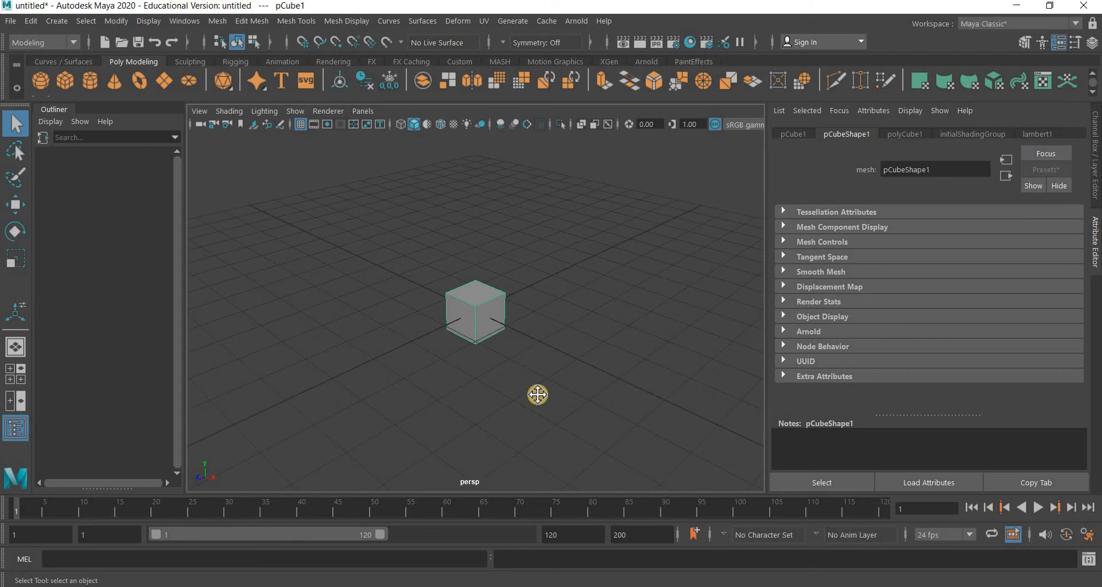
pyautogui.keyDown('alt'); pyautogui.moveTo(537, 395); pyautogui.dragTo(439, 278); pyautogui.keyUp('alt')
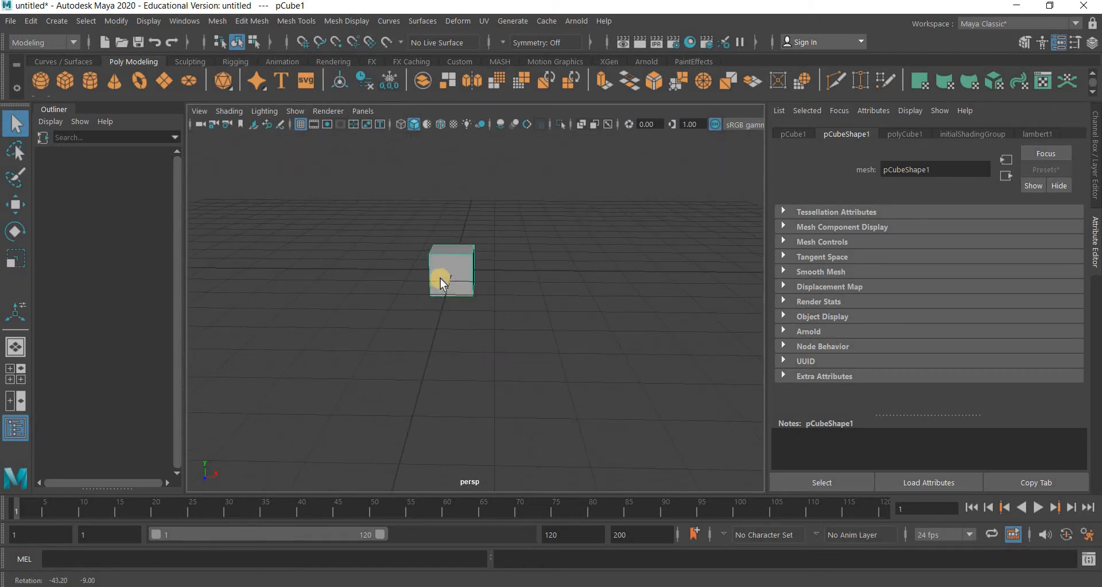
# - Select all the cube's vertices and raise them about 0.5 cm in the front view so the cube rests on the grid
pyautogui.moveTo(441, 274); pyautogui.dragTo(377, 197, button='right')
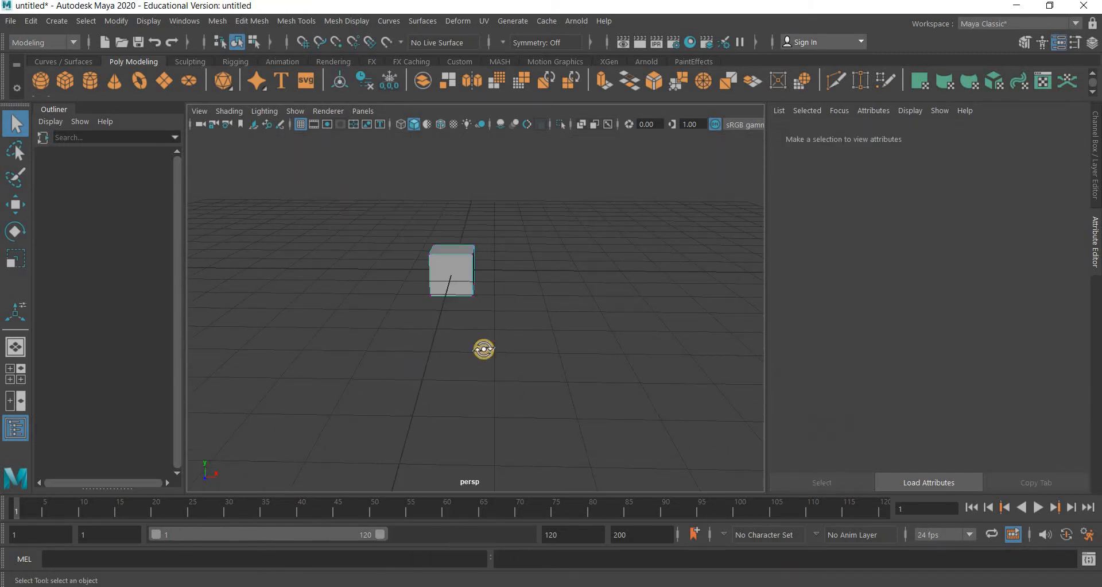
pyautogui.keyDown('alt'); pyautogui.moveTo(484, 349); pyautogui.dragTo(511, 223); pyautogui.keyUp('alt')
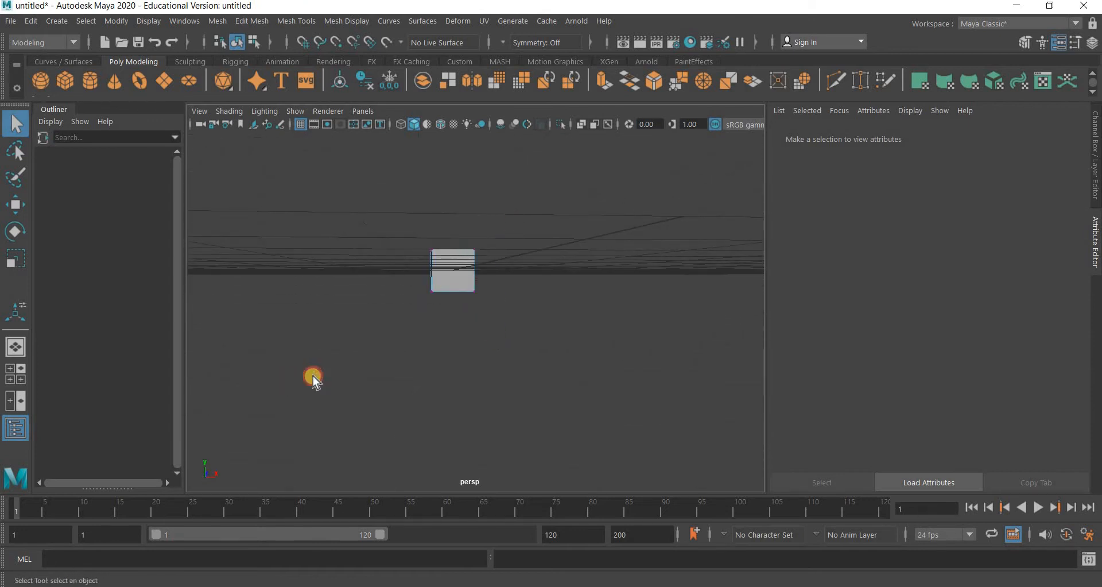
pyautogui.moveTo(285, 381); pyautogui.dragTo(512, 222)
pyautogui.keyDown('alt'); pyautogui.moveTo(398, 390); pyautogui.dragTo(463, 353); pyautogui.keyUp('alt')
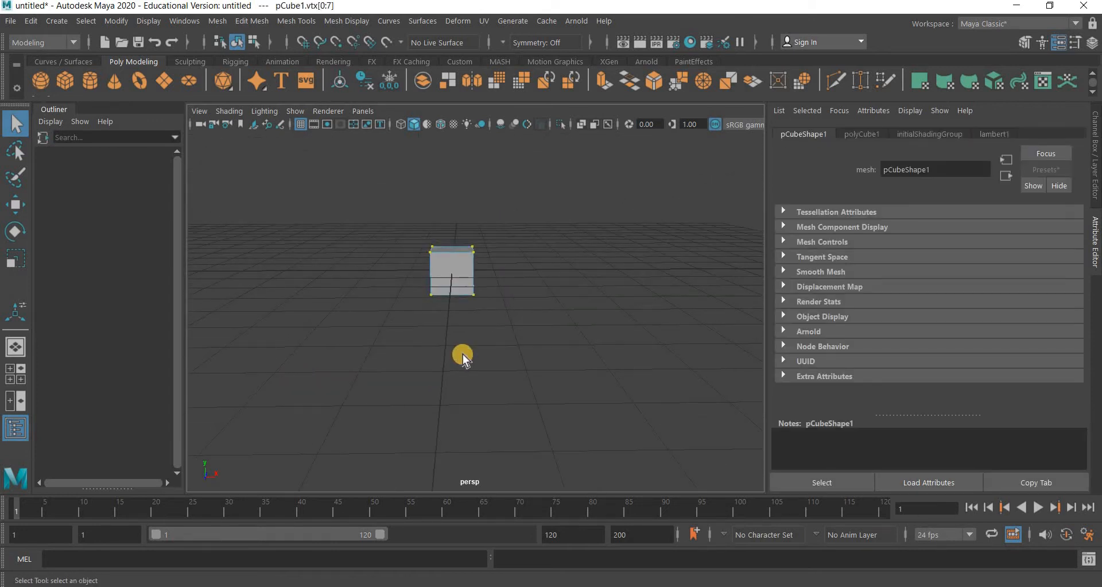
pyautogui.press('space')
pyautogui.press('space')
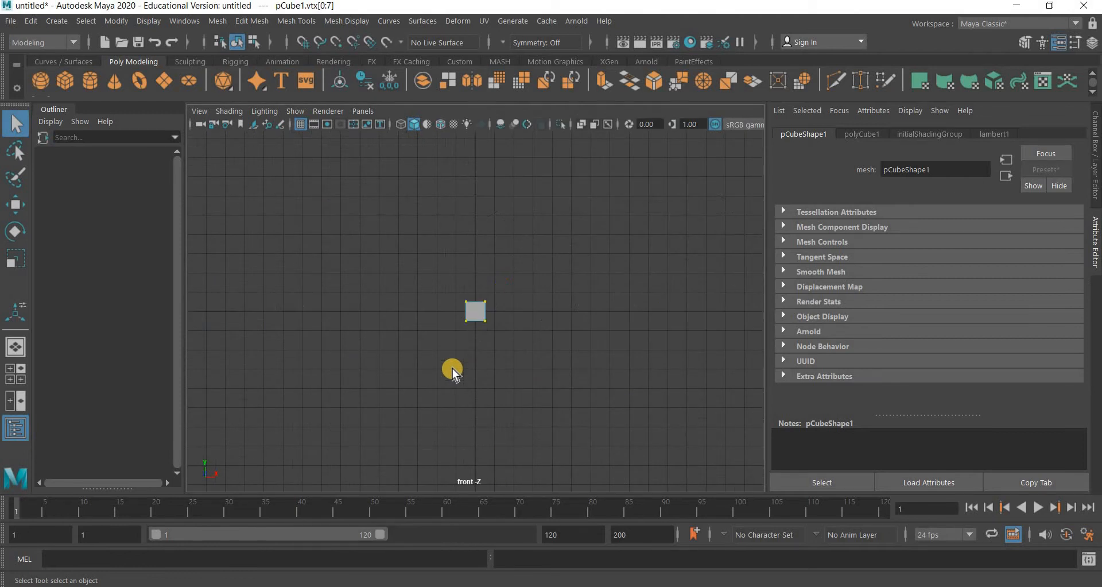
pyautogui.press('f')
pyautogui.press('w')
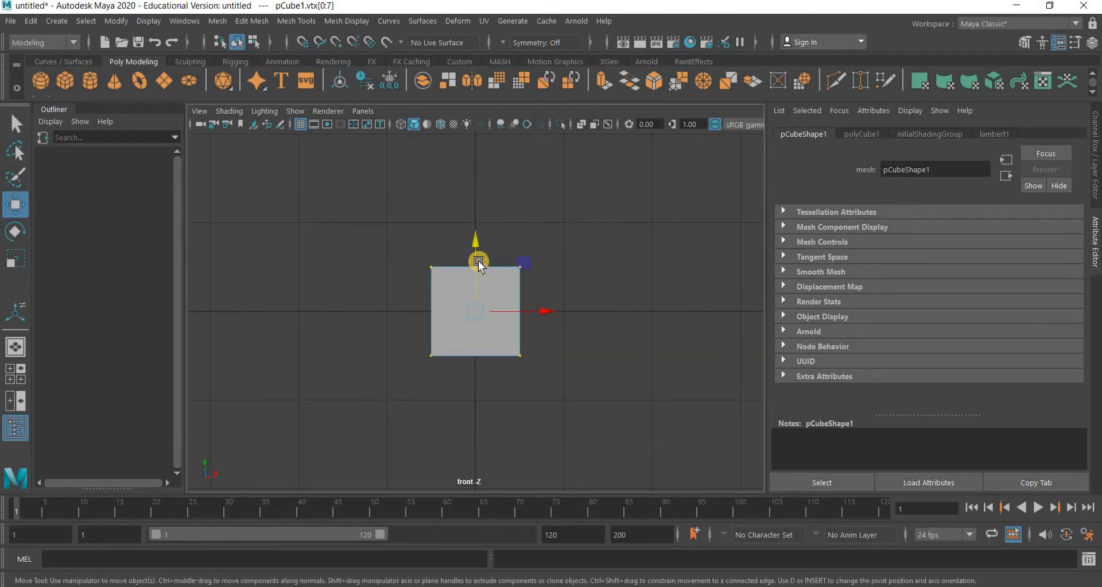
pyautogui.moveTo(474, 263); pyautogui.dragTo(473, 214)
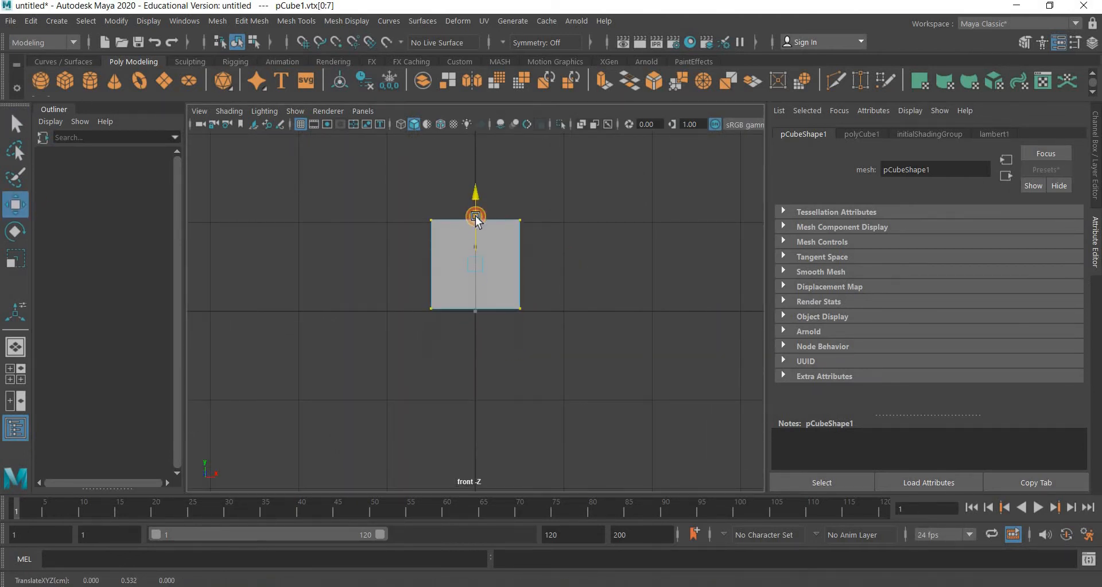
pyautogui.press('space')
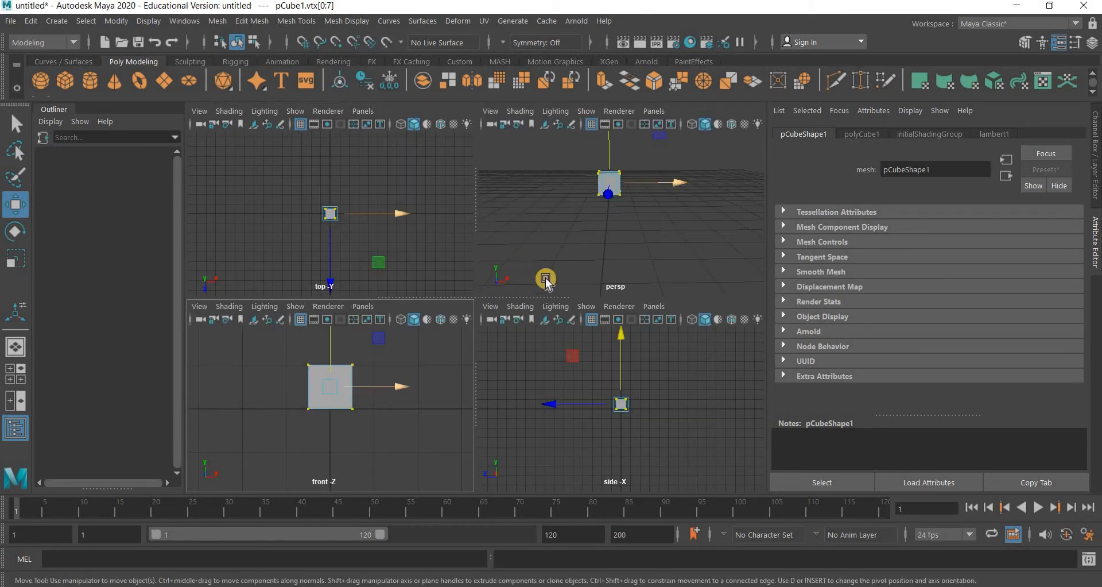
pyautogui.press('space')
pyautogui.keyDown('alt'); pyautogui.moveTo(450, 233); pyautogui.dragTo(340, 202); pyautogui.keyUp('alt')
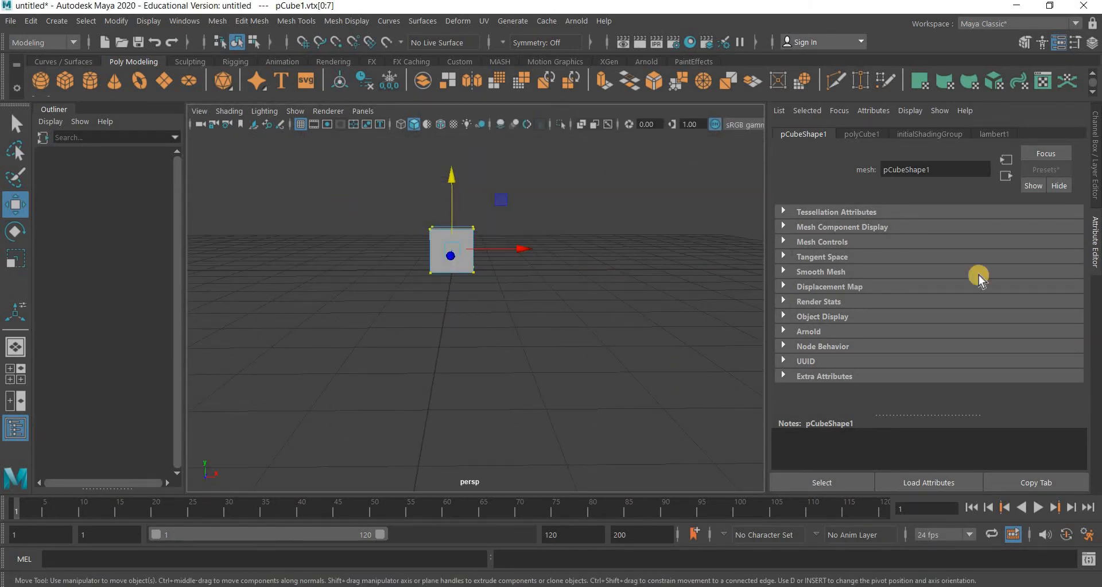
# - Examine the cube's polyCube1 creation inputs and vertex coordinates, and return the cube to object mode
pyautogui.click(1090, 172)
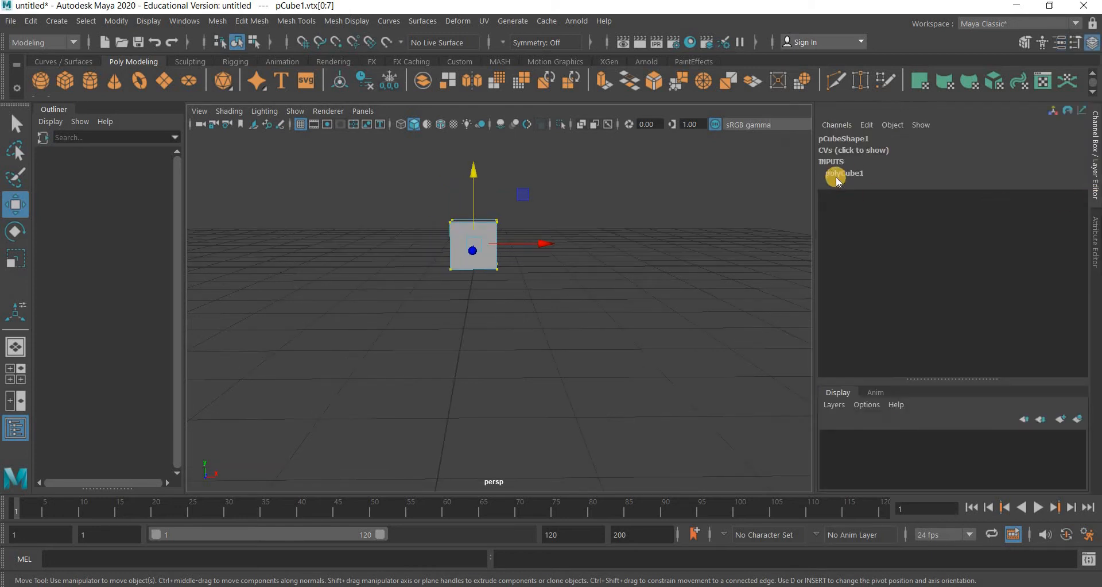
pyautogui.click(854, 174)
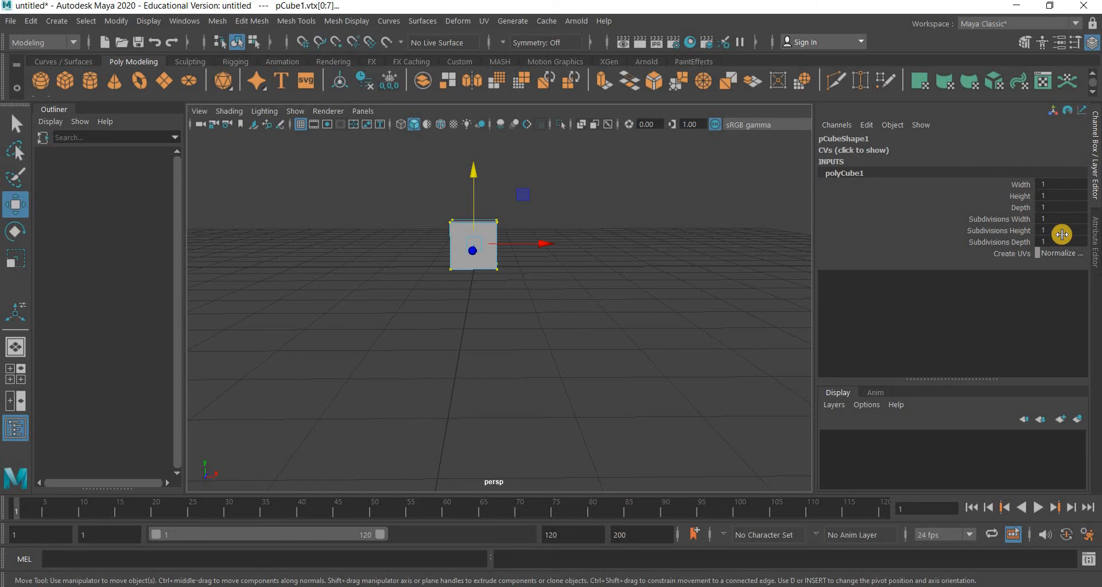
pyautogui.click(851, 140)
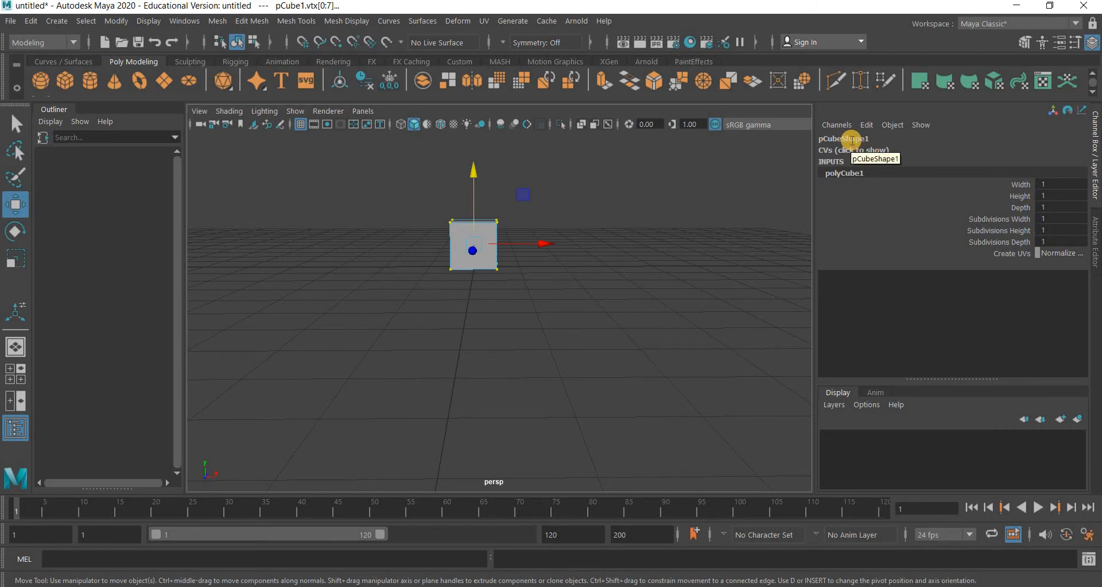
pyautogui.doubleClick(852, 139)
pyautogui.click(831, 152)
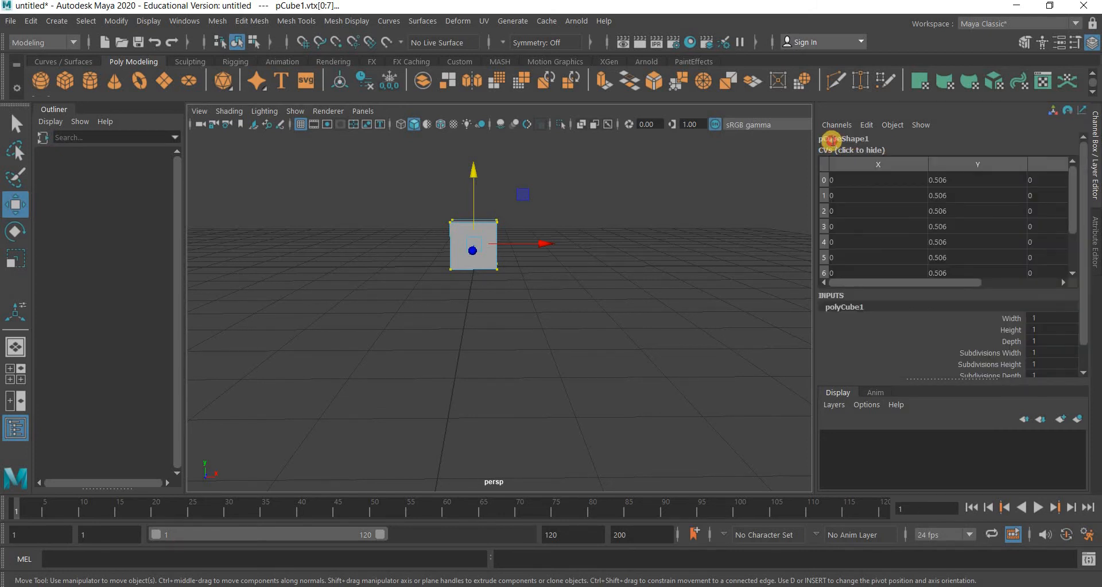
pyautogui.doubleClick(828, 138)
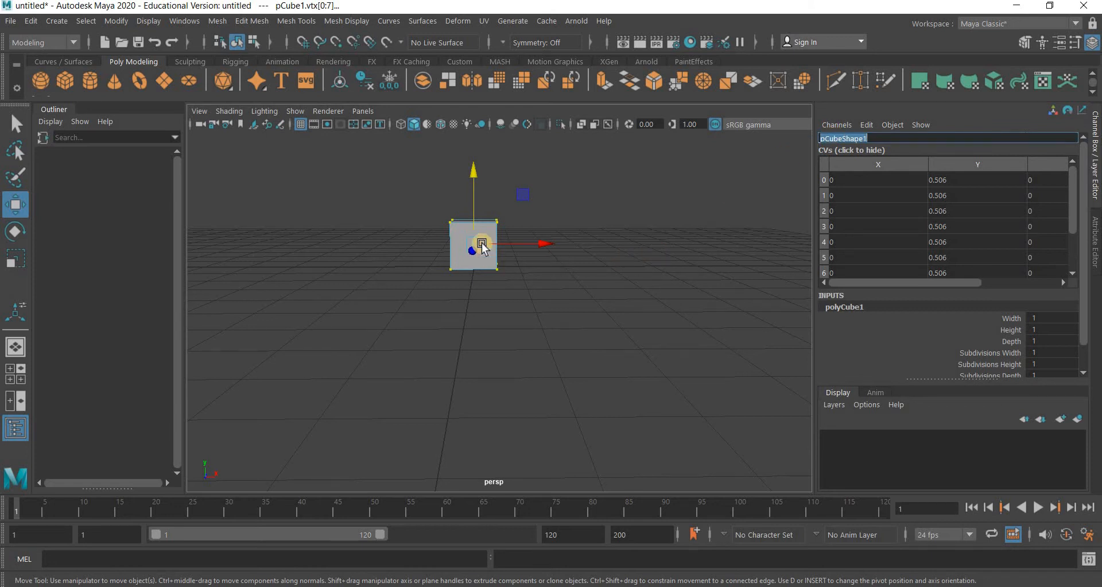
pyautogui.click(524, 182)
pyautogui.moveTo(473, 242); pyautogui.dragTo(534, 173, button='right')
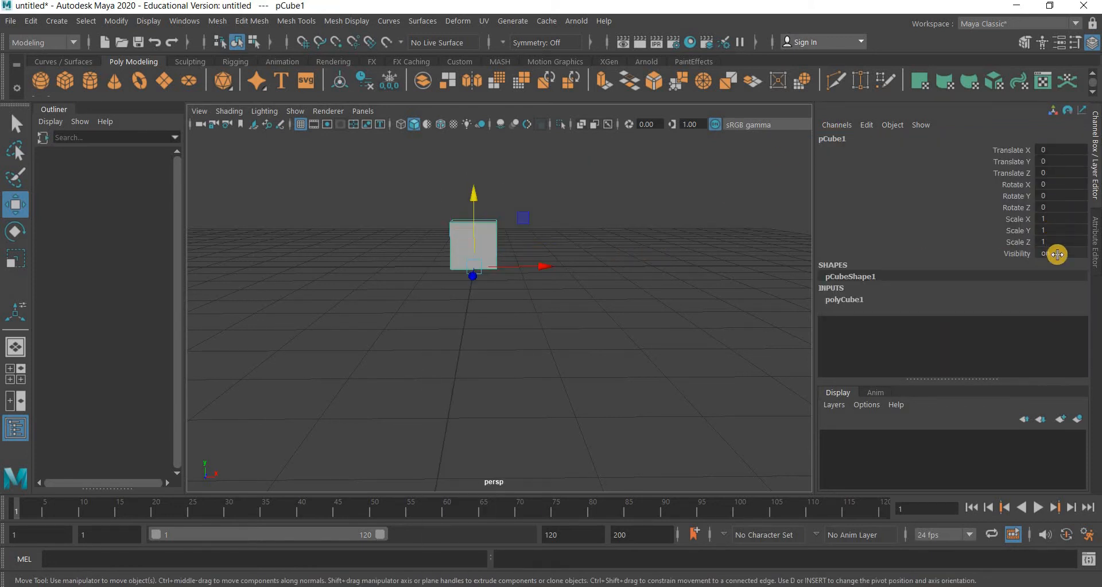
# - Stretch the cube into a long box by moving its positive-X end vertices out to about X 1.94 cm
pyautogui.keyDown('alt'); pyautogui.moveTo(523, 295); pyautogui.dragTo(514, 347, button='middle'); pyautogui.keyUp('alt')
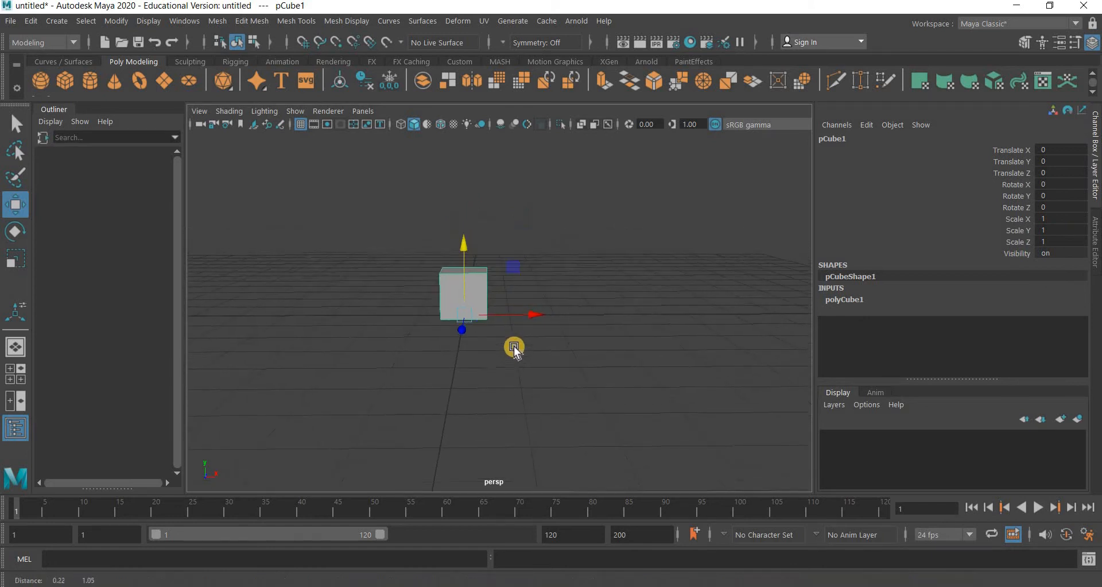
pyautogui.scroll(4, 556, 357)
pyautogui.keyDown('alt'); pyautogui.moveTo(469, 265); pyautogui.dragTo(488, 251, button='middle'); pyautogui.keyUp('alt')
pyautogui.moveTo(460, 192); pyautogui.dragTo(400, 197, button='right')
pyautogui.moveTo(475, 220); pyautogui.dragTo(560, 375)
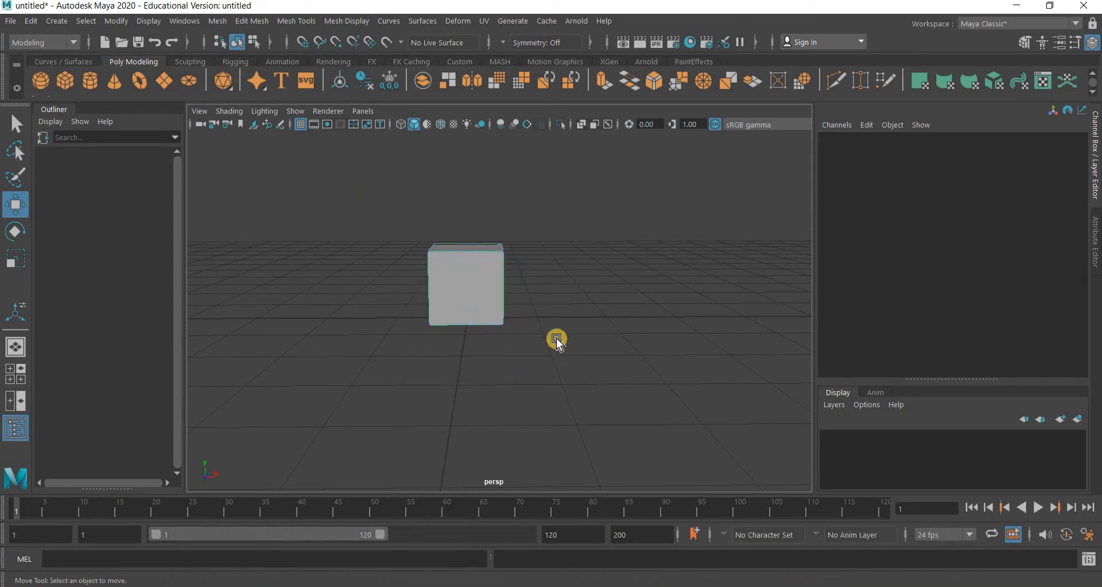
pyautogui.moveTo(567, 282); pyautogui.dragTo(670, 287)
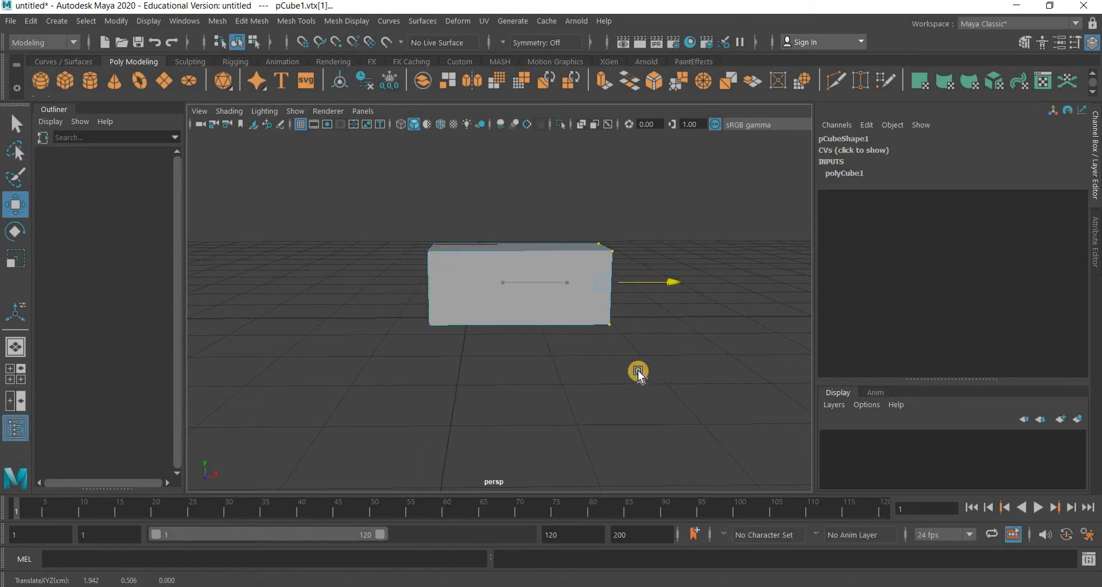
# - Return the stretched box to object mode and apply a Bevel to it
pyautogui.keyDown('alt'); pyautogui.moveTo(516, 357); pyautogui.dragTo(460, 369, button='middle'); pyautogui.keyUp('alt')
pyautogui.keyDown('alt'); pyautogui.moveTo(459, 370); pyautogui.dragTo(417, 242); pyautogui.keyUp('alt')
pyautogui.moveTo(396, 195); pyautogui.dragTo(503, 373)
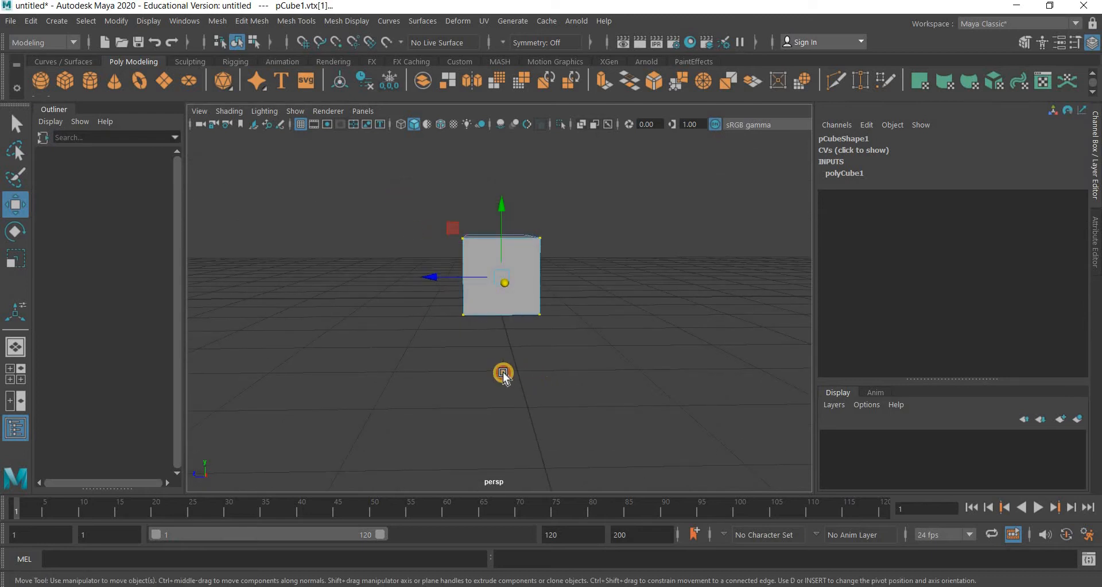
pyautogui.keyDown('alt'); pyautogui.moveTo(450, 271); pyautogui.dragTo(474, 275); pyautogui.keyUp('alt')
pyautogui.moveTo(474, 273); pyautogui.dragTo(563, 165, button='right')
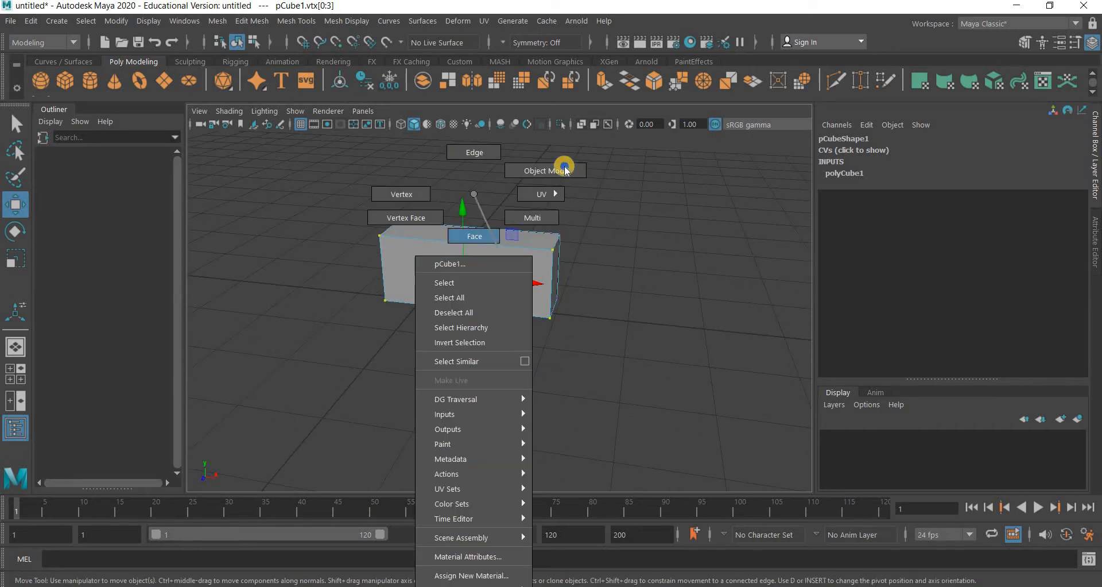
pyautogui.click(252, 21)
pyautogui.click(266, 73)
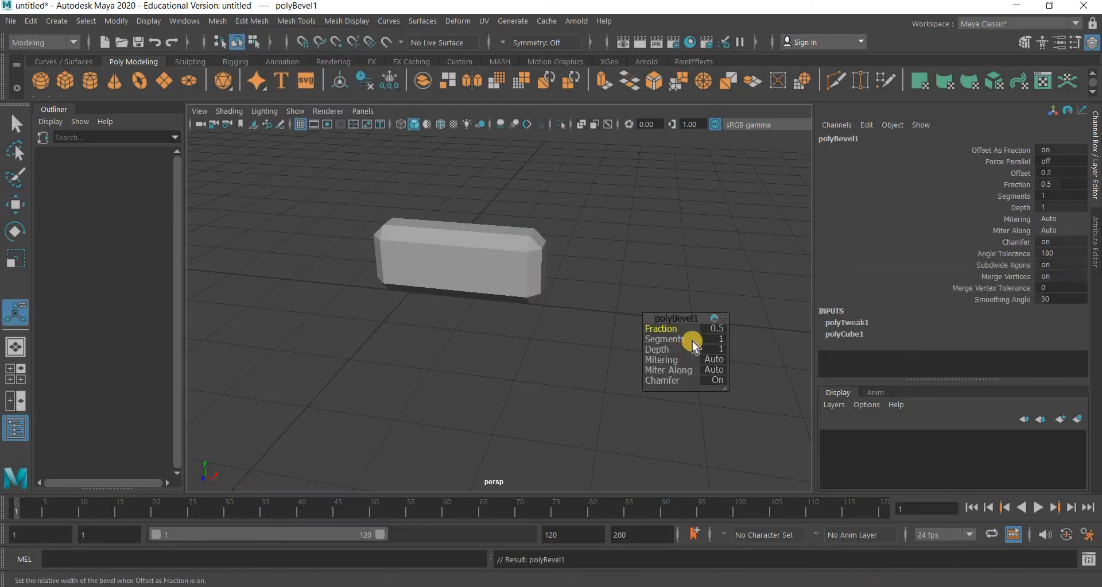
# - Set the bevel's fraction to 0.25 and its segments to 4, and deselect the box
pyautogui.click(710, 331)
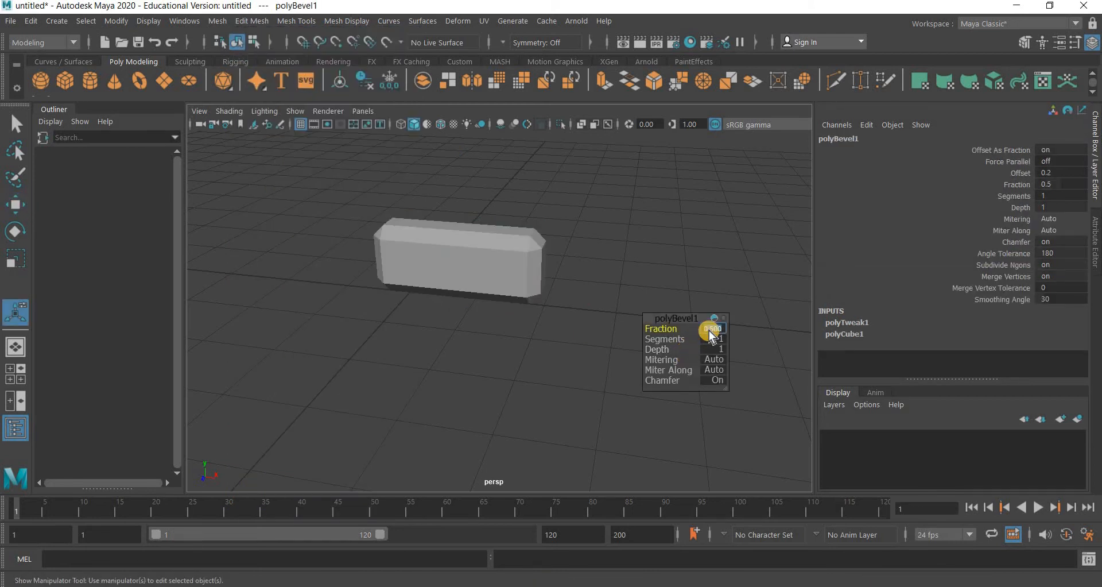
pyautogui.write('0.25')
pyautogui.press('Return')
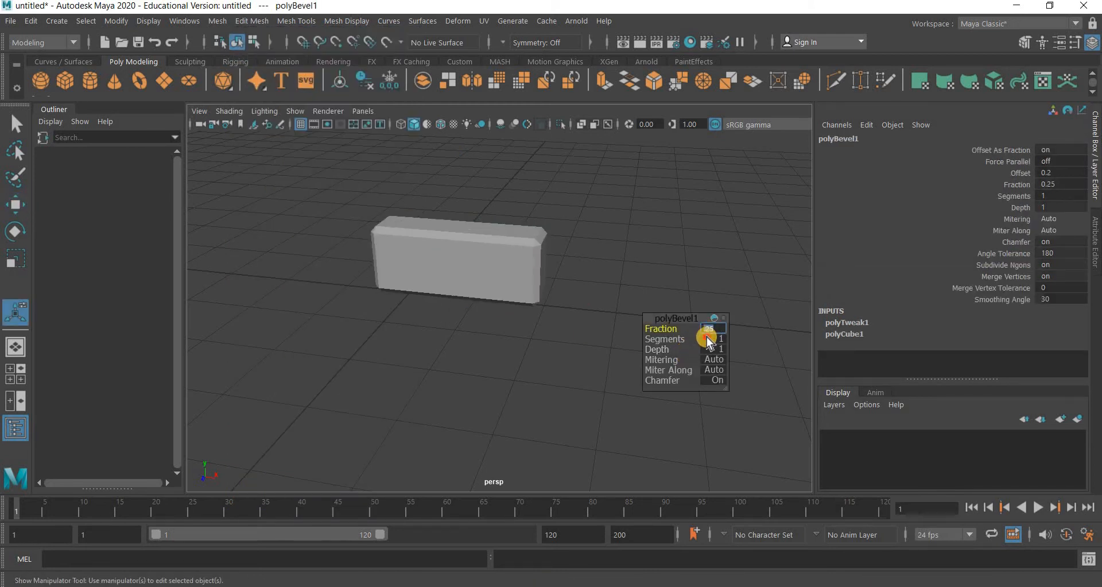
pyautogui.click(708, 340)
pyautogui.write('3')
pyautogui.press('Return')
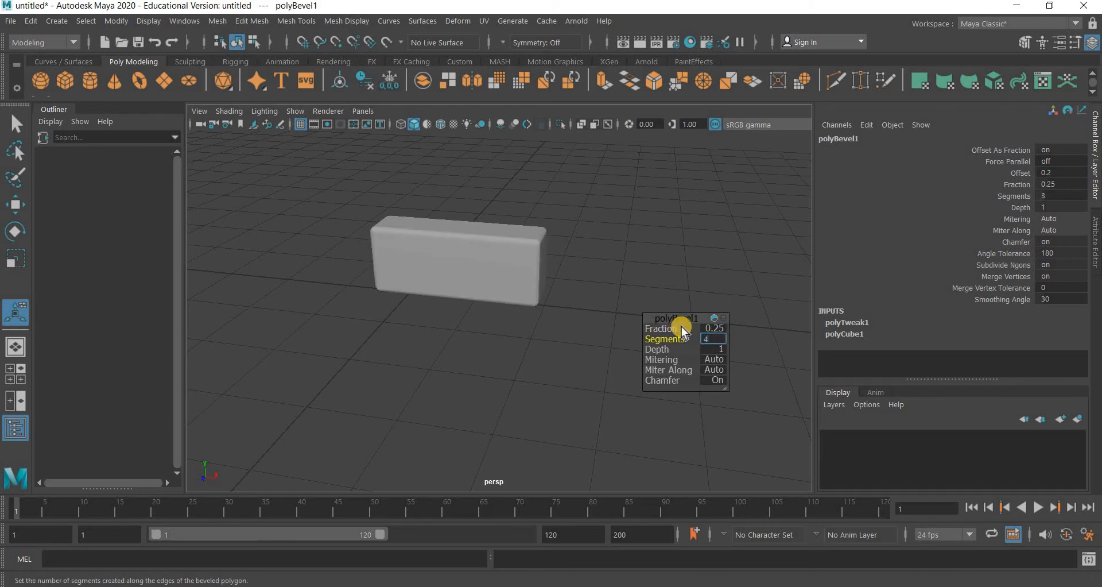
pyautogui.press('Return')
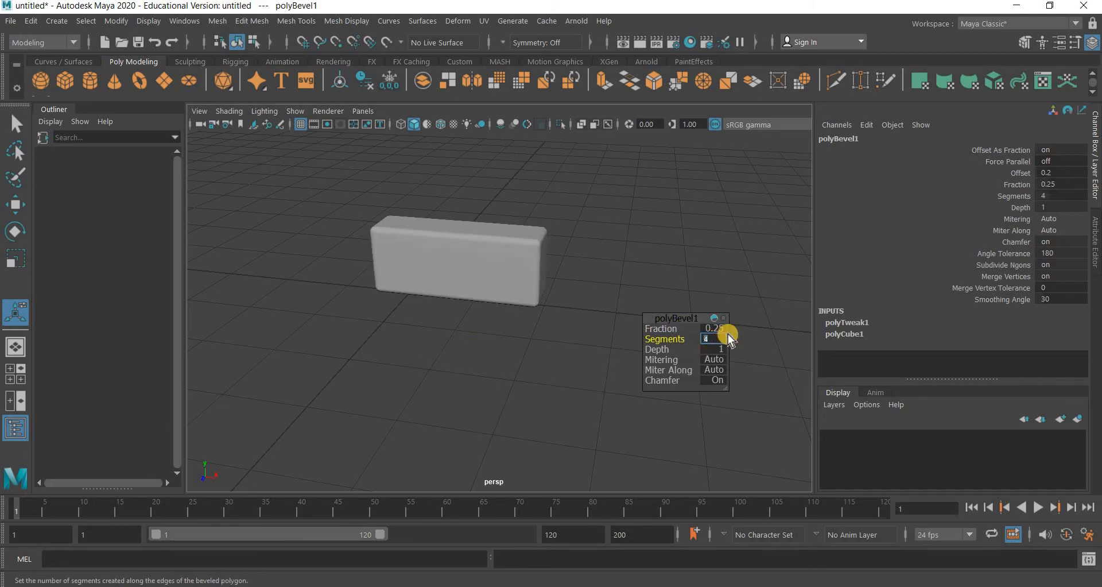
pyautogui.click(713, 328)
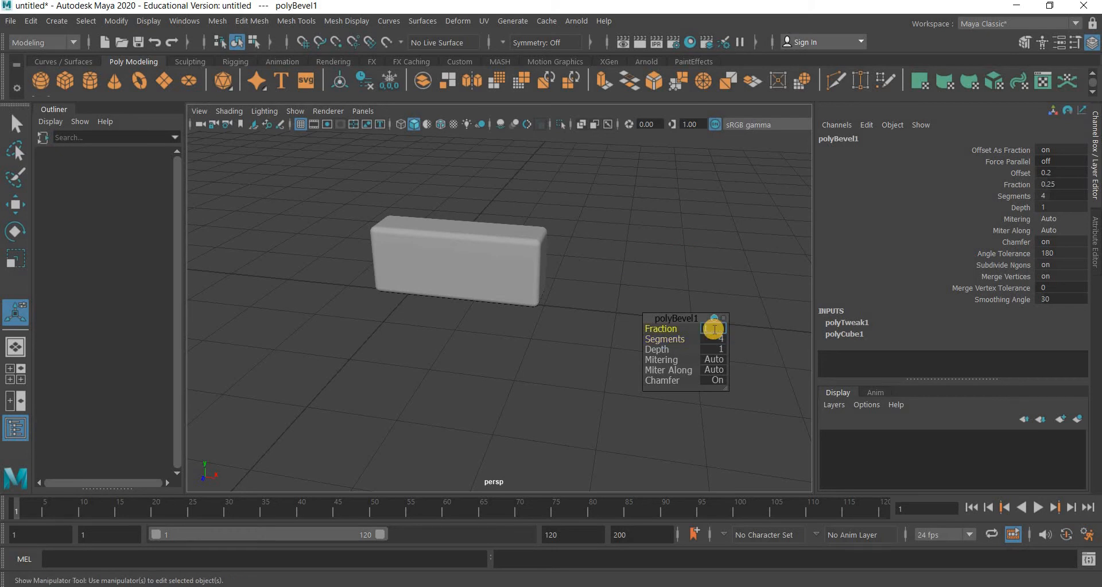
pyautogui.click(482, 383)
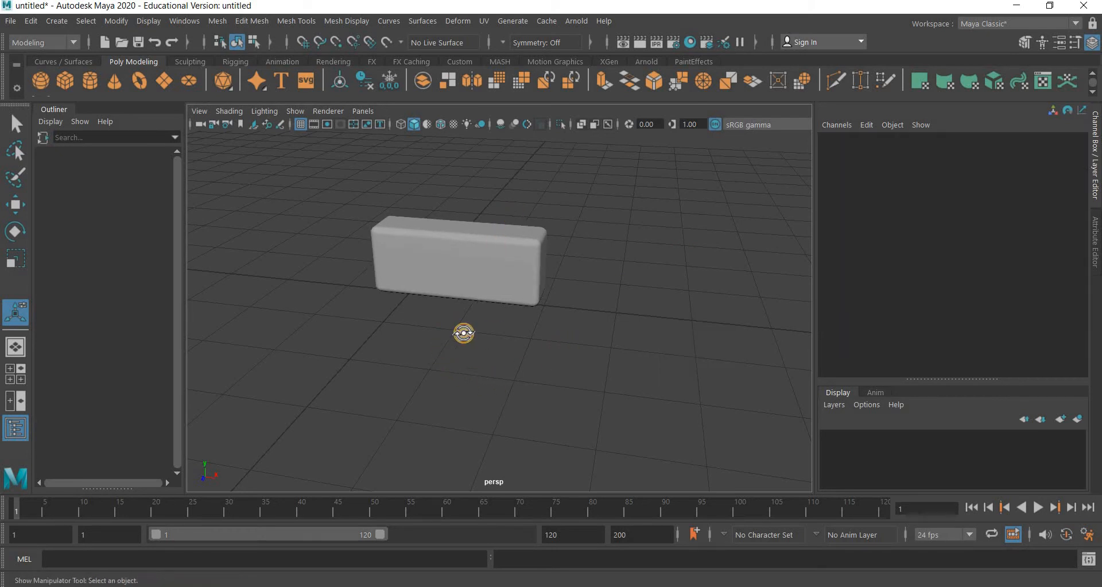
pyautogui.keyDown('alt'); pyautogui.moveTo(464, 333); pyautogui.dragTo(517, 337); pyautogui.keyUp('alt')
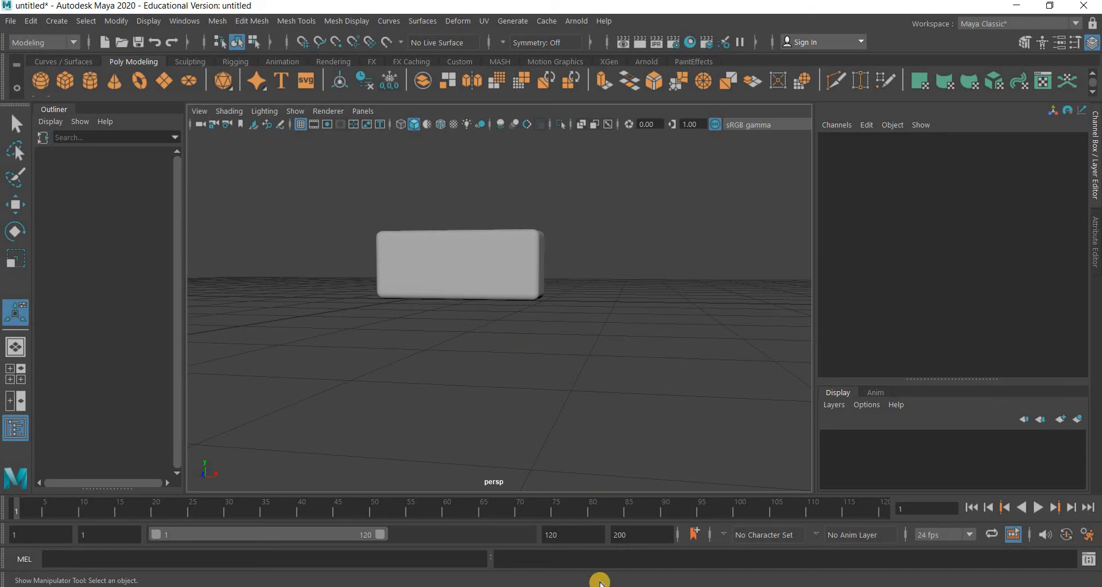
# - Switch to Photos to check the reference picture 33.jpg of the wooden dog
pyautogui.hotkey('alt', 'Tab')
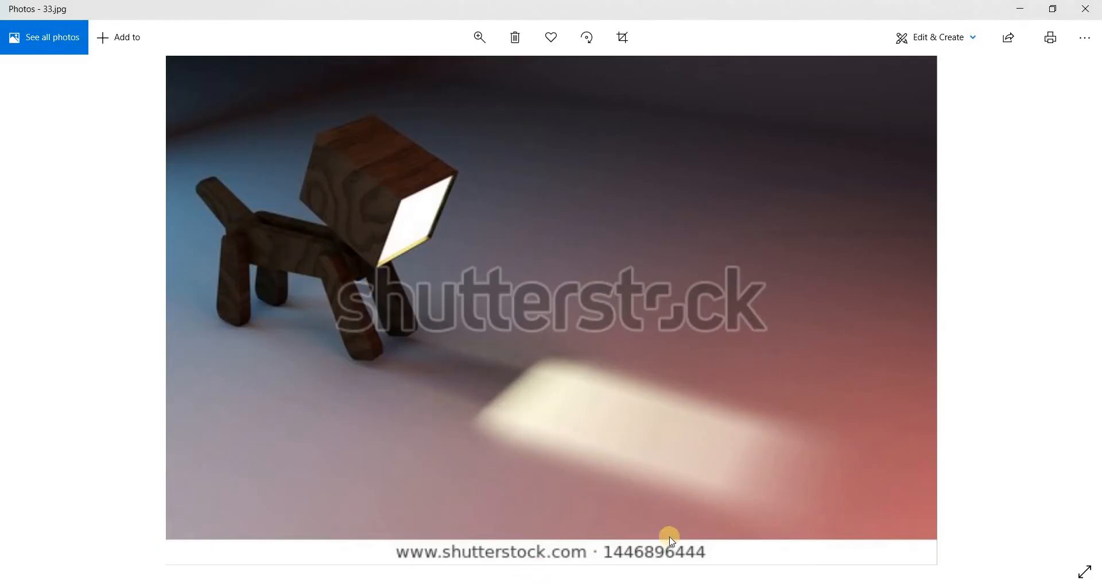
# - Switch back to Maya, reselect the bevelled box and rename it Dog_Torso
pyautogui.click(592, 519)
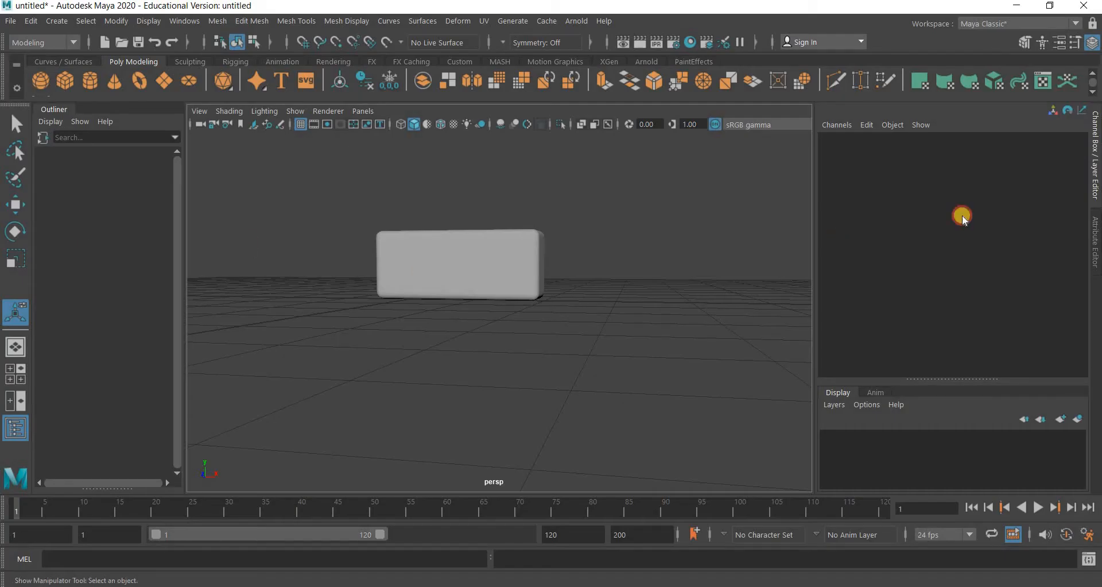
pyautogui.hotkey('ctrl', 'z')
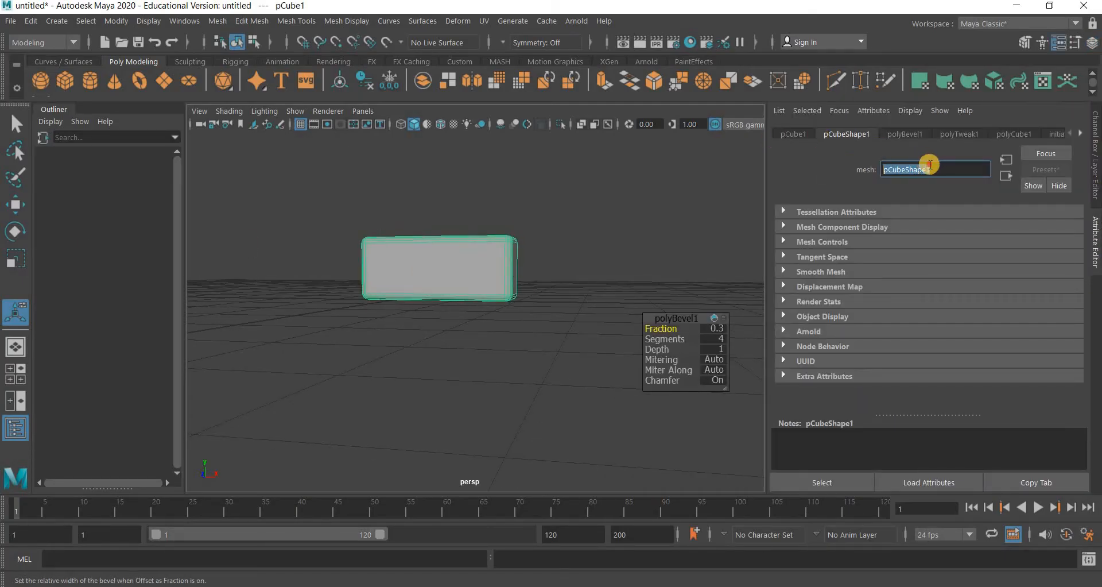
pyautogui.click(793, 134)
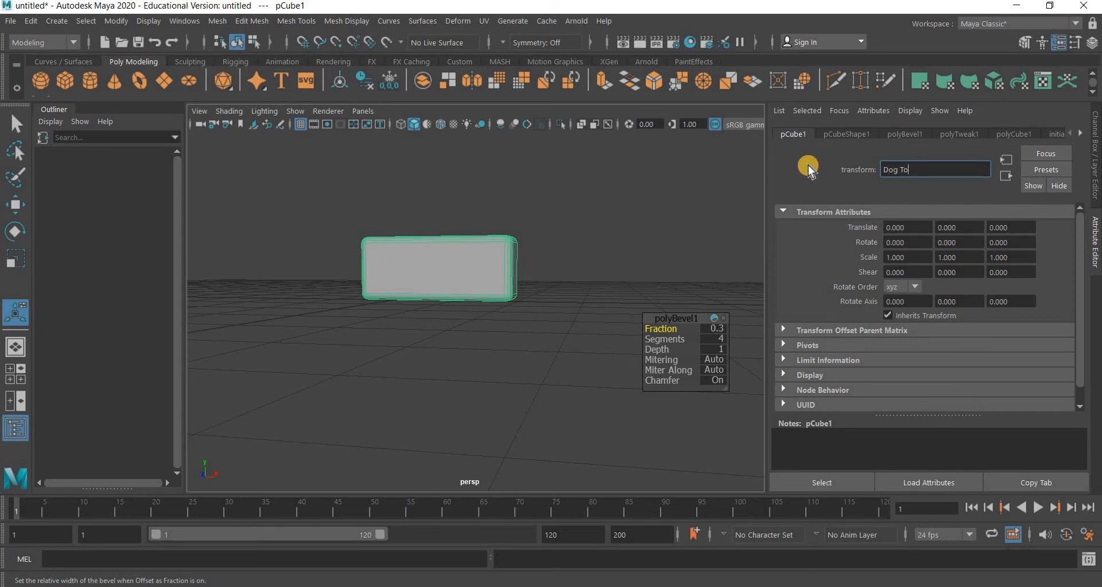
pyautogui.press('Return')
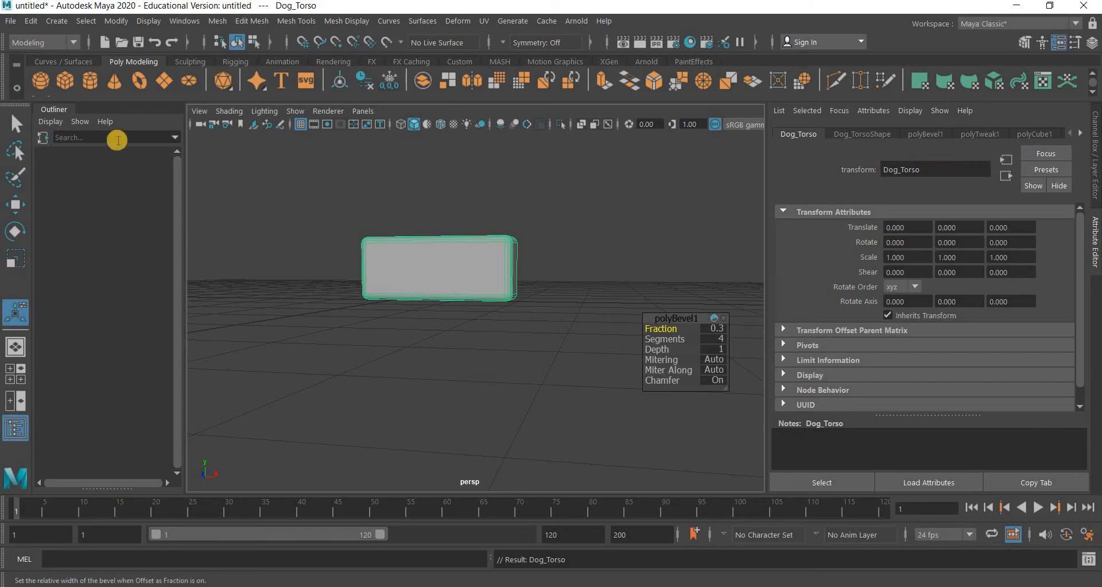
# - Create a new polygon cube and rename it Dog_Face
pyautogui.click(72, 84)
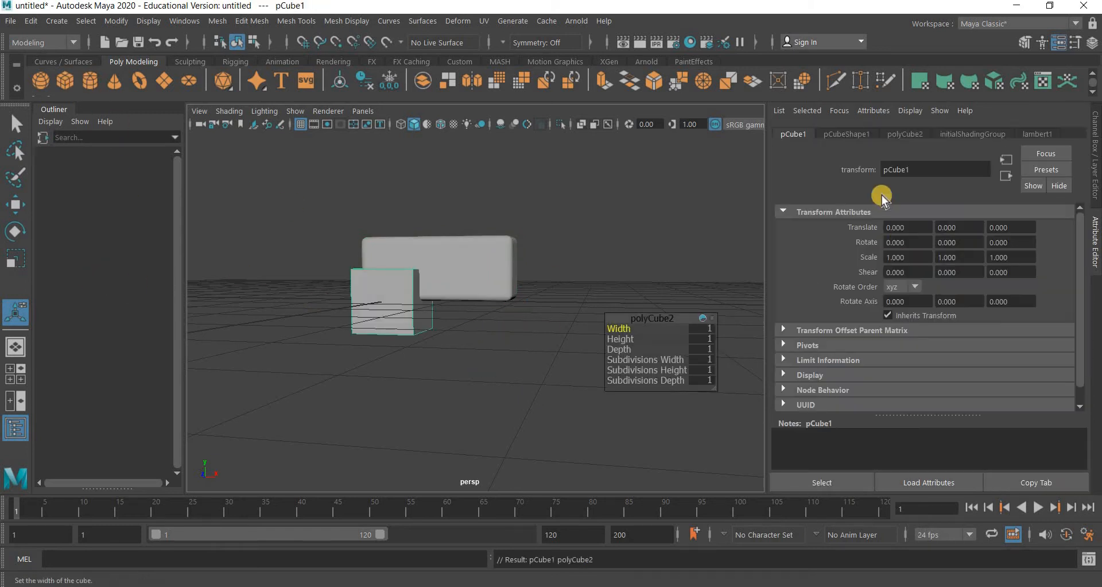
pyautogui.click(893, 169)
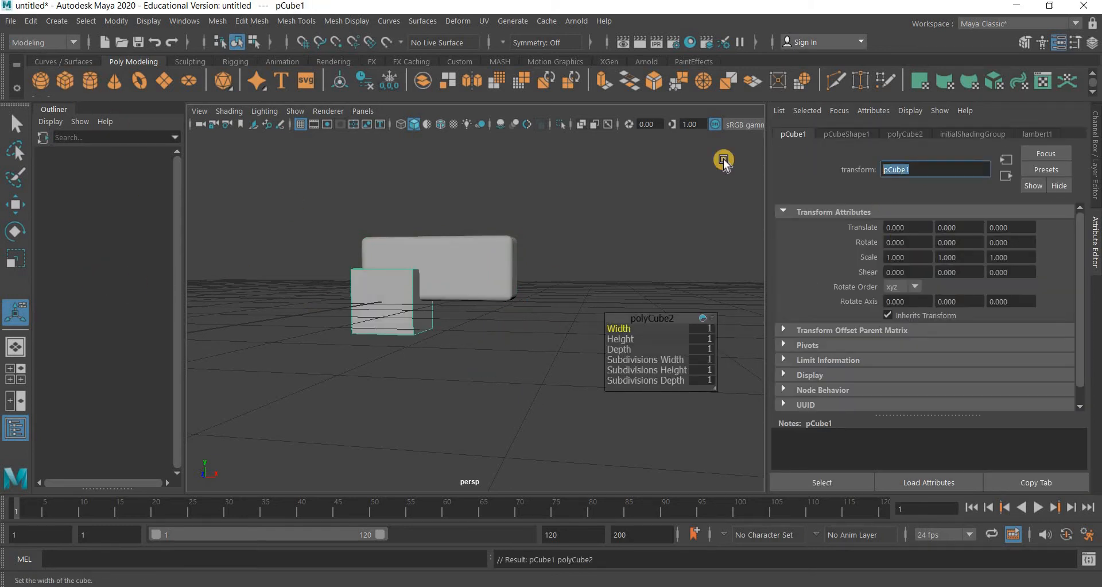
pyautogui.write('Dpg_Face')
pyautogui.press('Return')
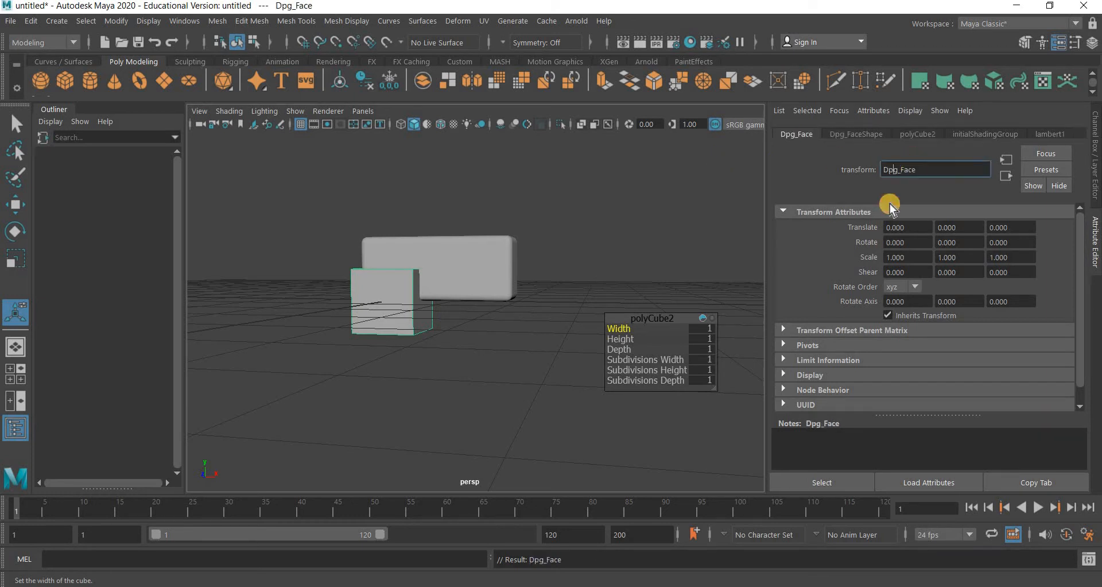
pyautogui.write('o')
pyautogui.press('Return')
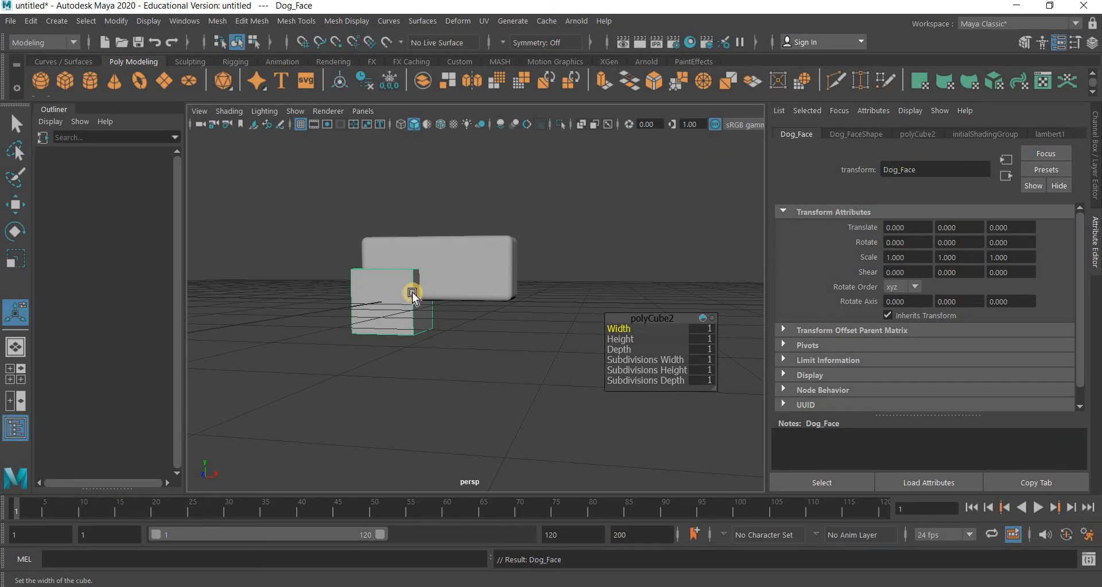
# - Move the Dog_Face cube above the torso's positive-X end, to about X 2.033, Y 1.54, Z 0.101
pyautogui.keyDown('alt'); pyautogui.moveTo(471, 360); pyautogui.dragTo(160, 253); pyautogui.keyUp('alt')
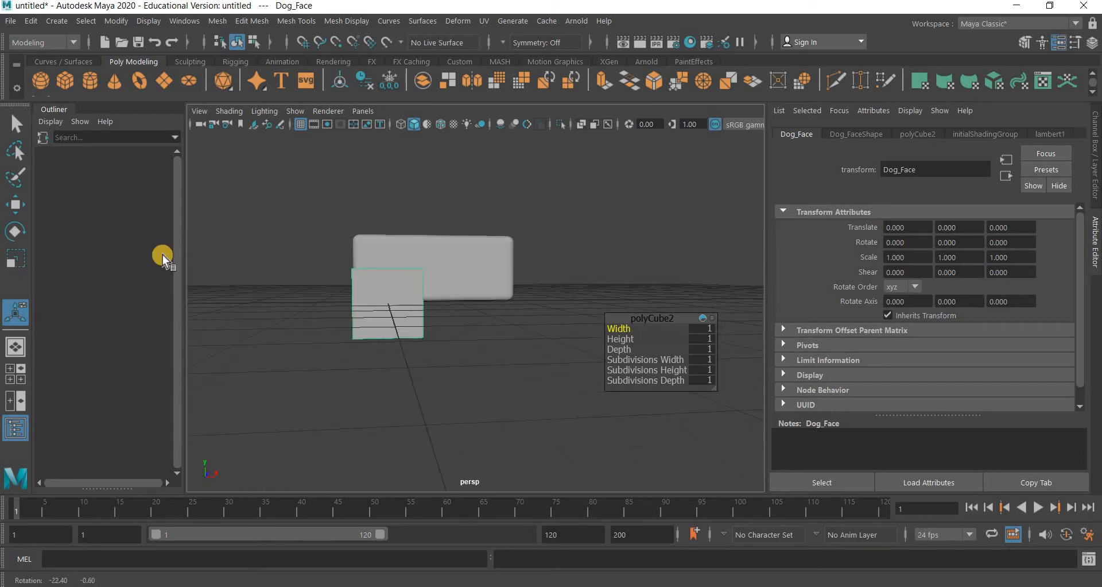
pyautogui.press('w')
pyautogui.moveTo(381, 261); pyautogui.dragTo(567, 226)
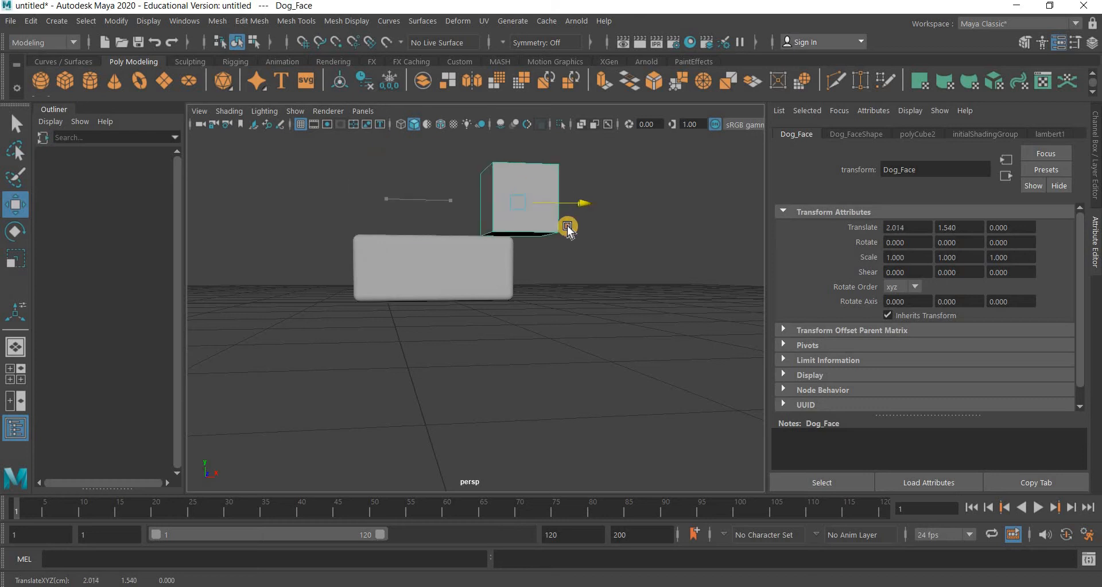
pyautogui.keyDown('alt'); pyautogui.moveTo(488, 141); pyautogui.dragTo(545, 203); pyautogui.keyUp('alt')
pyautogui.click(466, 334)
pyautogui.click(475, 186)
pyautogui.click(468, 191)
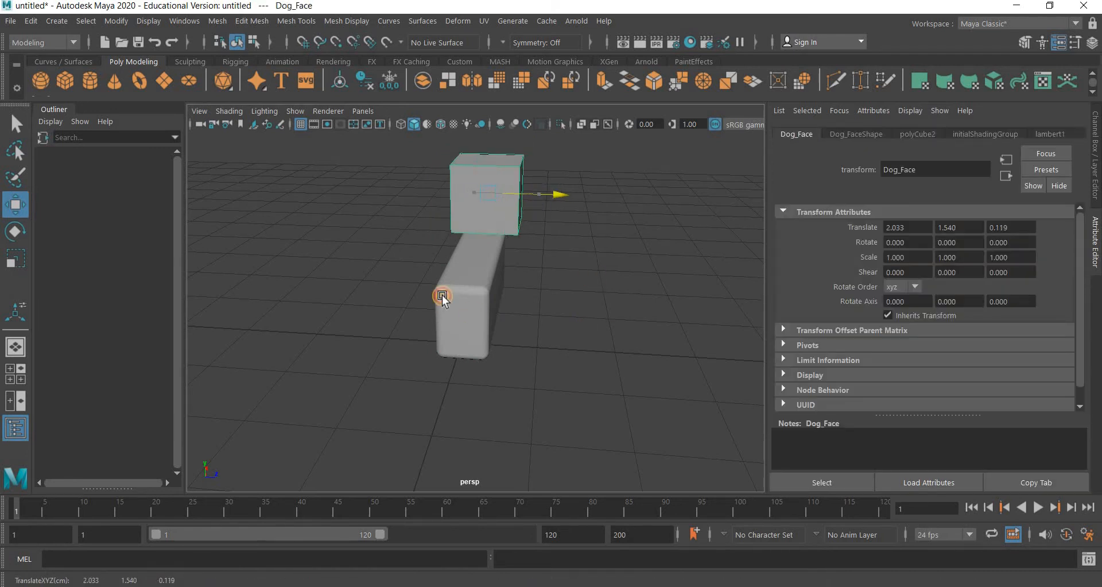
pyautogui.keyDown('alt'); pyautogui.moveTo(442, 295); pyautogui.dragTo(485, 325); pyautogui.keyUp('alt')
# - Select the Dog_Face cube's positive-X end vertices and scale them up so the block flares toward the front
pyautogui.keyDown('alt'); pyautogui.moveTo(465, 135); pyautogui.dragTo(443, 207, button='middle'); pyautogui.keyUp('alt')
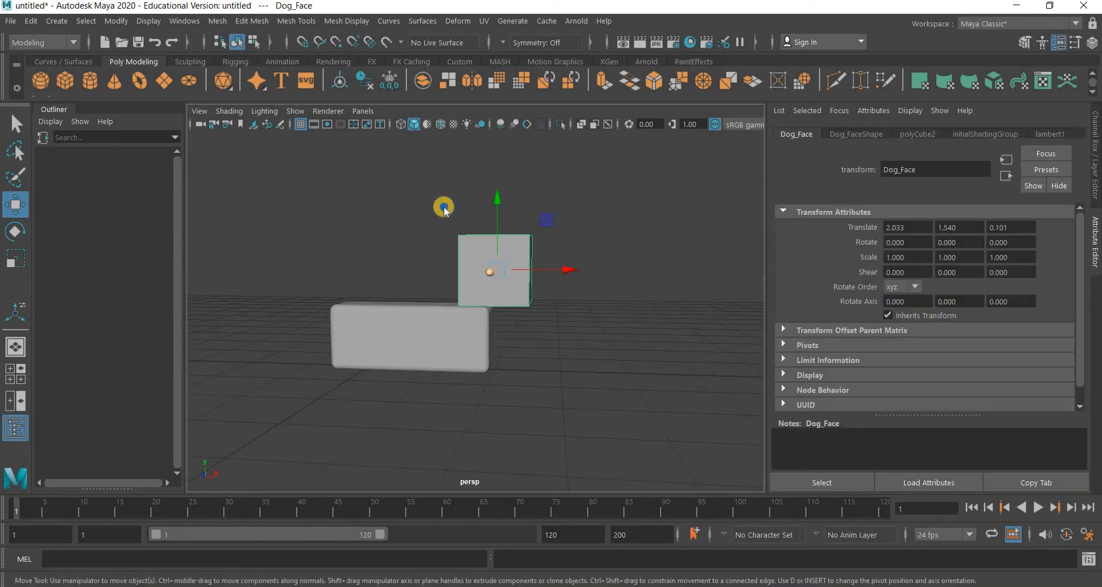
pyautogui.moveTo(493, 197); pyautogui.dragTo(418, 194, button='right')
pyautogui.keyDown('alt'); pyautogui.moveTo(545, 313); pyautogui.dragTo(508, 209); pyautogui.keyUp('alt')
pyautogui.click(16, 260)
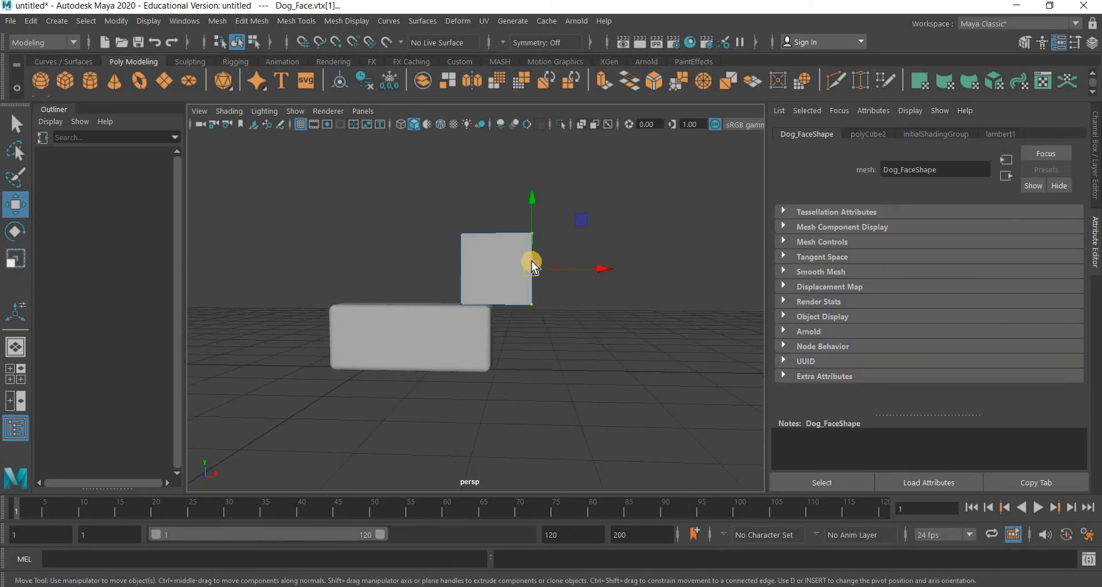
pyautogui.press('r')
pyautogui.keyDown('shift'); pyautogui.moveTo(551, 285); pyautogui.dragTo(534, 261, button='middle'); pyautogui.keyUp('shift')
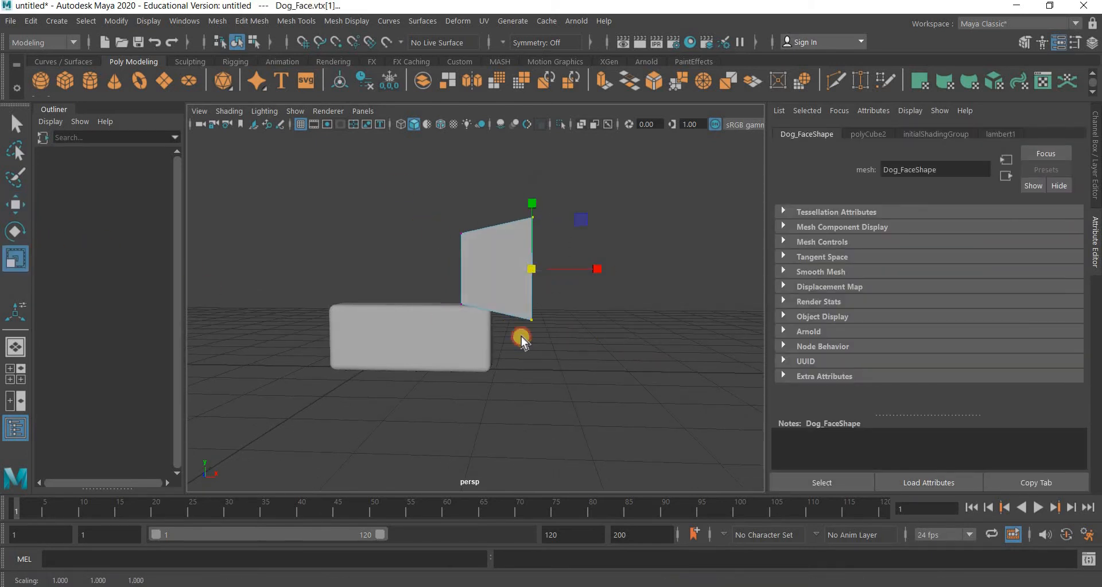
# - Lengthen the Dog_Face block by moving its back-end vertices a little toward negative X
pyautogui.moveTo(402, 190); pyautogui.dragTo(524, 345)
pyautogui.click(17, 203)
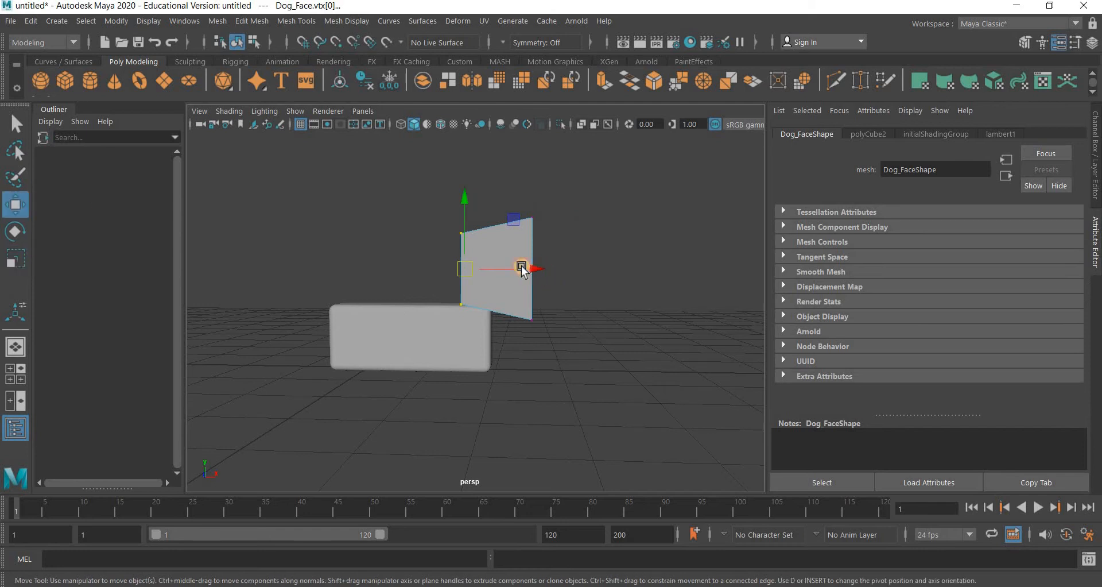
pyautogui.moveTo(521, 267); pyautogui.dragTo(499, 268)
# - Extrude the Dog_Face block's large front face and scale it down slightly to leave a narrow rim
pyautogui.keyDown('alt'); pyautogui.moveTo(560, 414); pyautogui.dragTo(508, 296); pyautogui.keyUp('alt')
pyautogui.moveTo(504, 238); pyautogui.dragTo(524, 296, button='right')
pyautogui.click(516, 308)
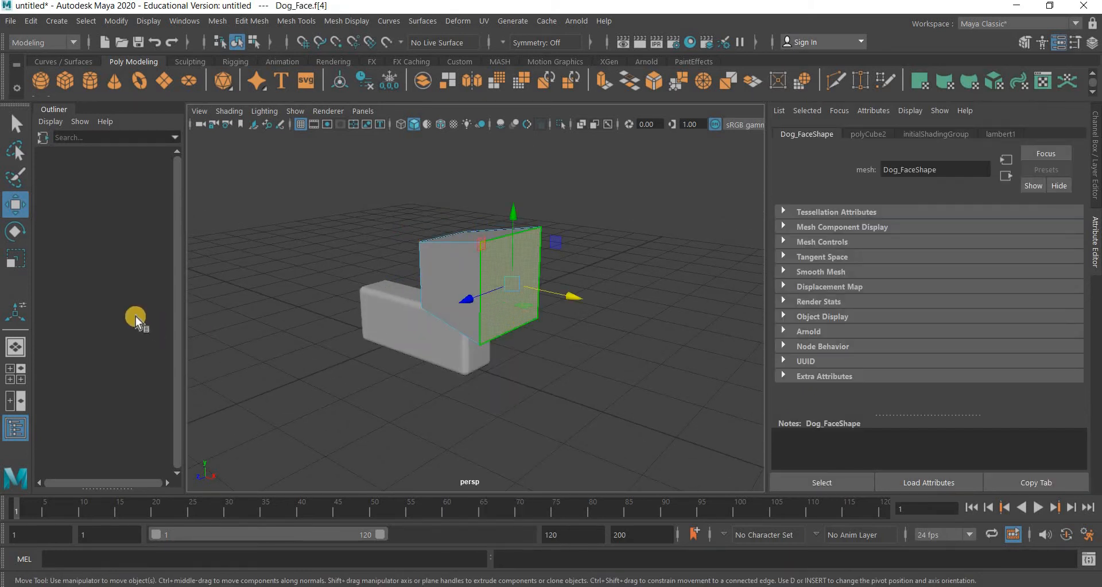
pyautogui.click(15, 259)
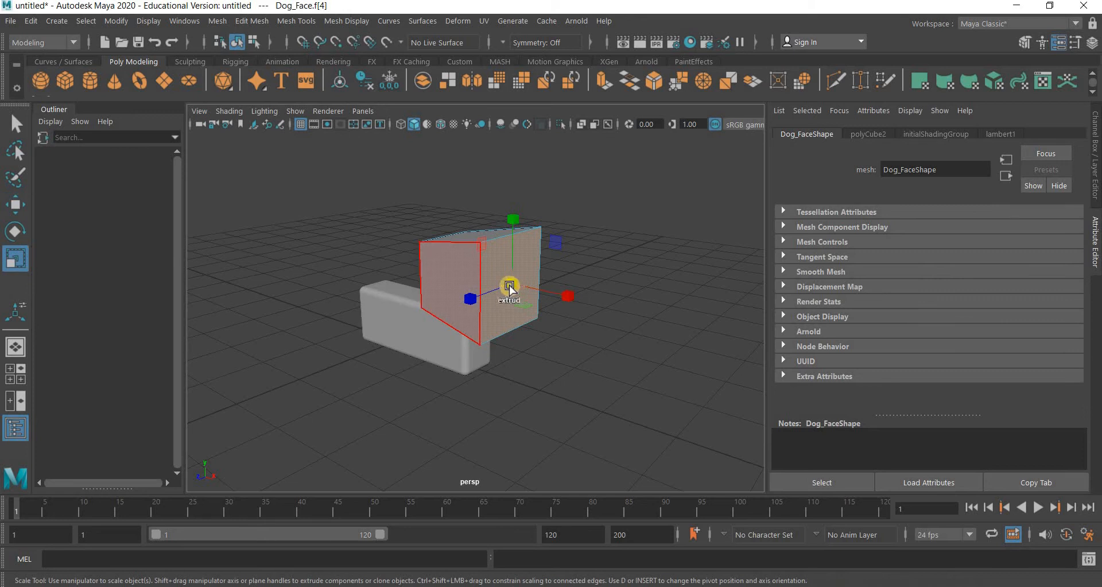
pyautogui.moveTo(507, 289); pyautogui.dragTo(504, 291)
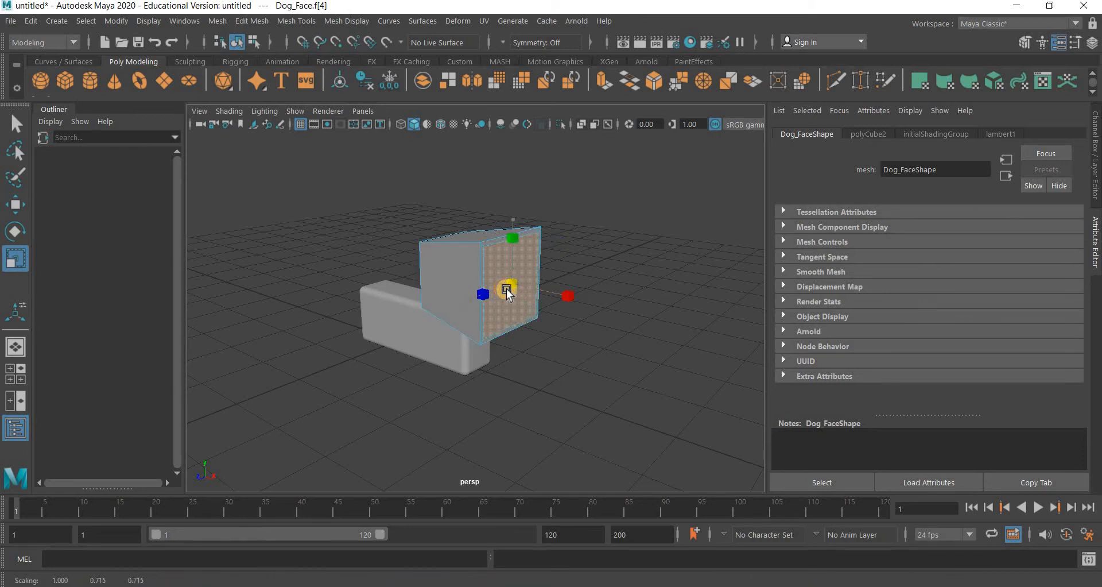
# - Extrude the inset front face back into the block to about X 2.403 cm to form a shallow recess
pyautogui.click(13, 206)
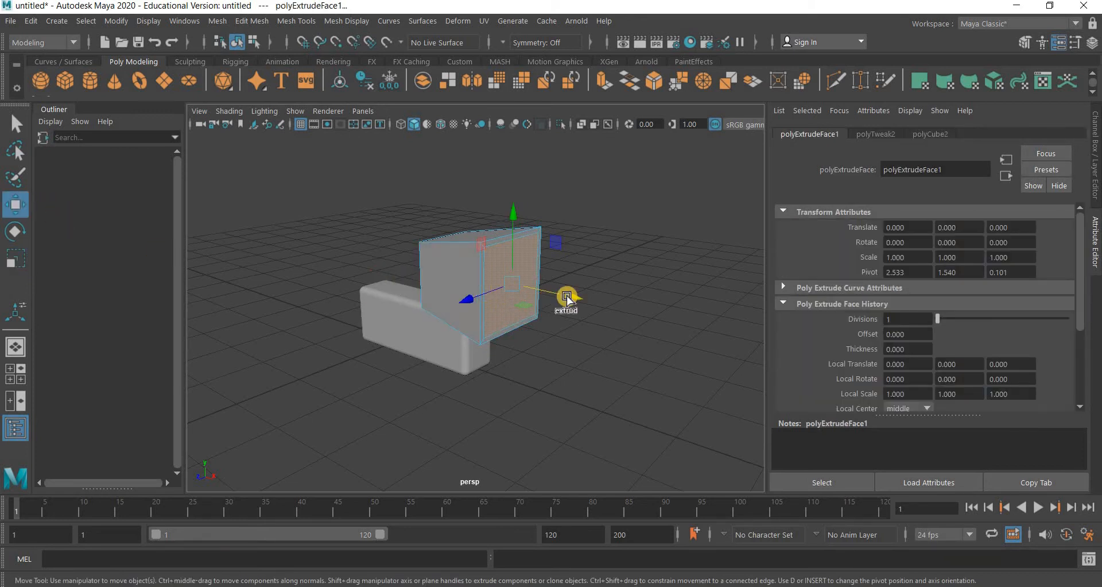
pyautogui.moveTo(564, 296); pyautogui.dragTo(561, 295)
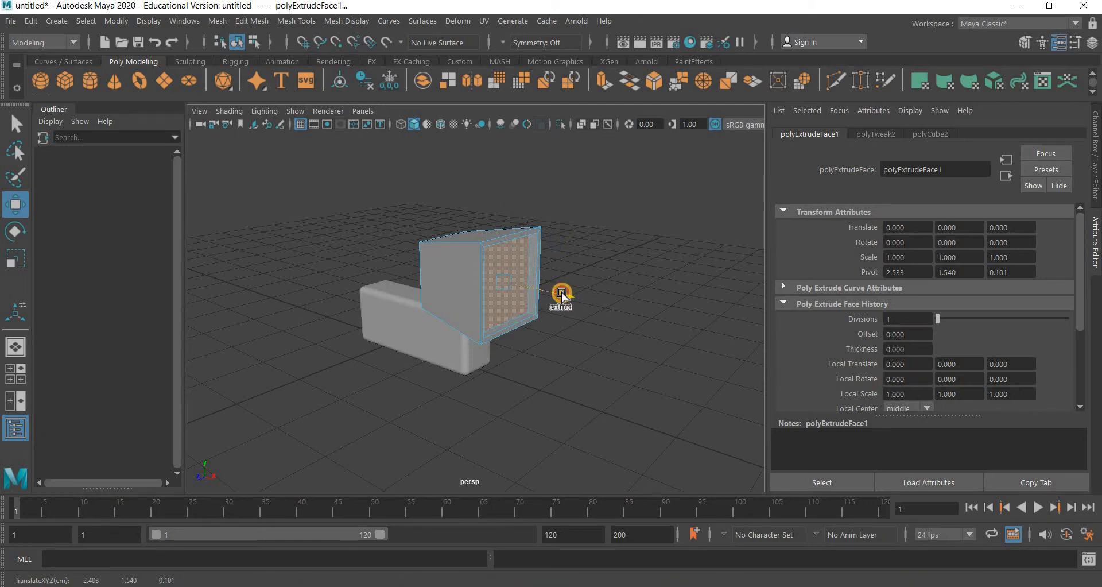
pyautogui.hotkey('ctrl', 'e')
# - In a wireframe front view, scale the recessed face down slightly to taper the recess walls, and deselect it
pyautogui.keyDown('alt'); pyautogui.moveTo(517, 362); pyautogui.dragTo(598, 374); pyautogui.keyUp('alt')
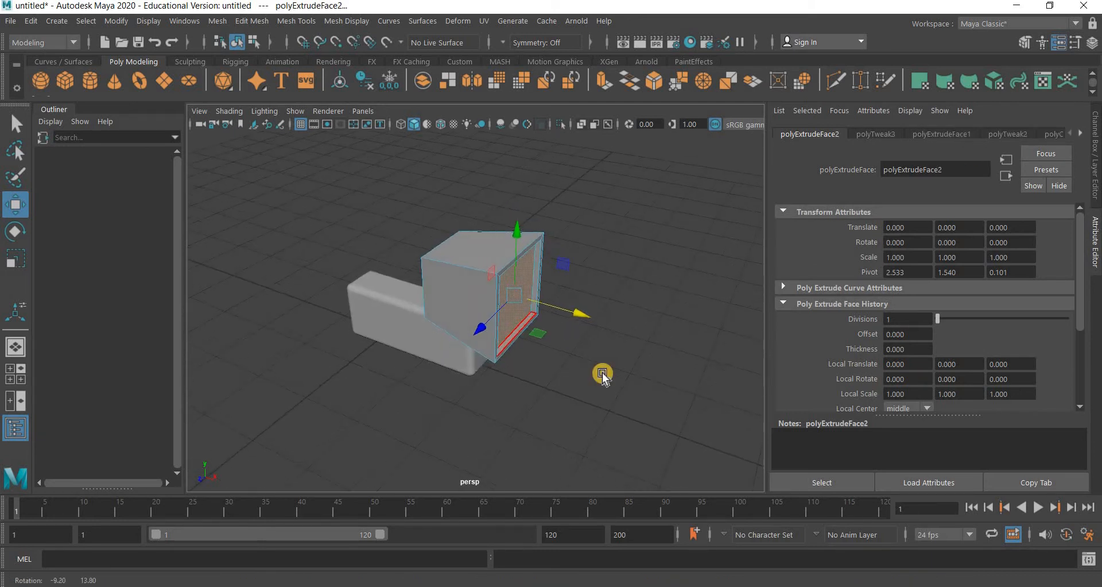
pyautogui.press('space')
pyautogui.press('space')
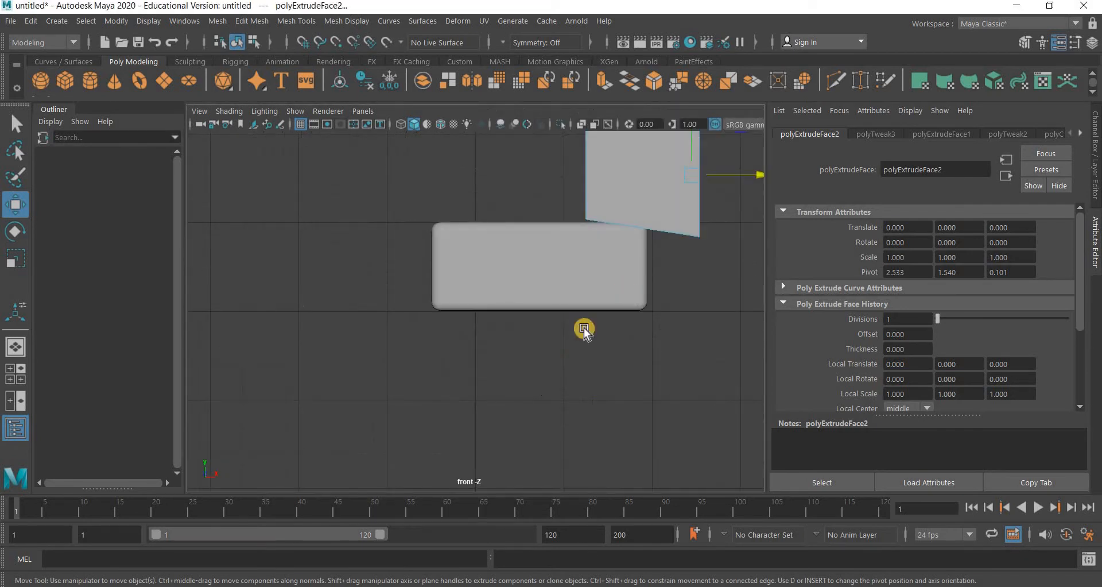
pyautogui.press('f')
pyautogui.click(228, 111)
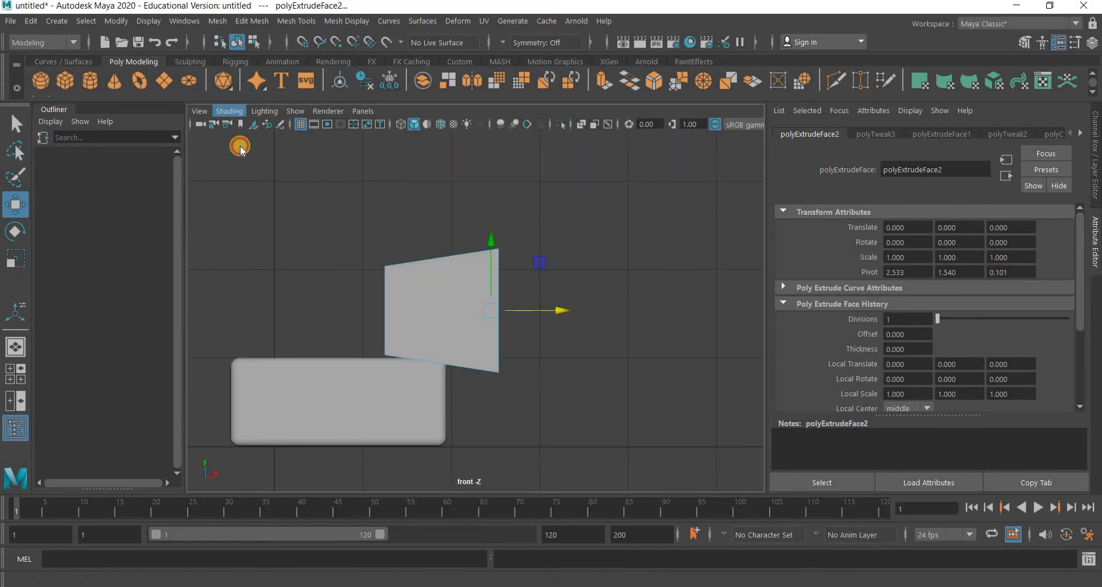
pyautogui.press('4')
pyautogui.scroll(3, 499, 293)
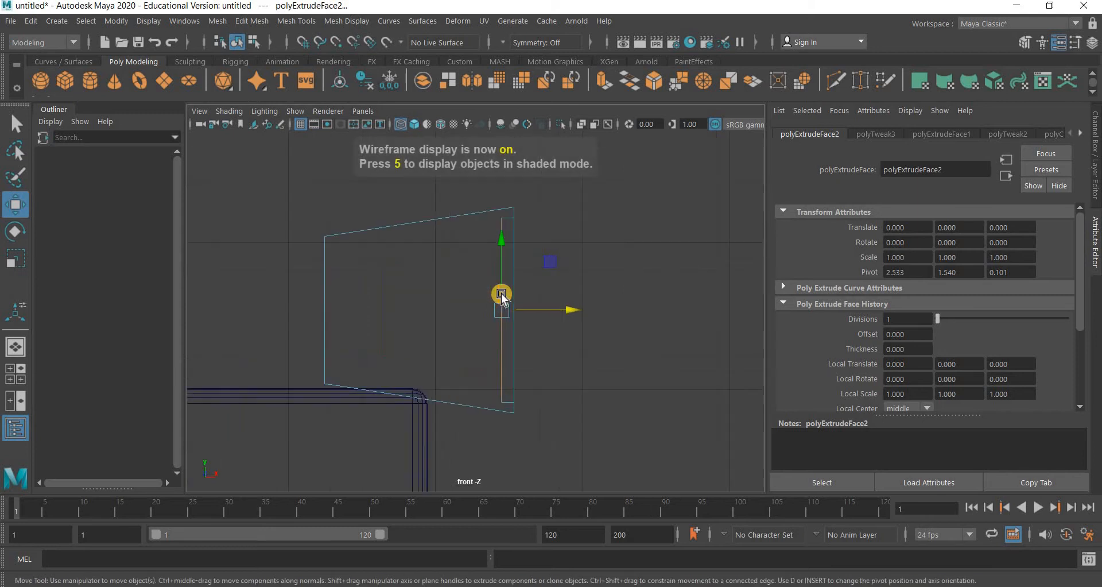
pyautogui.press('r')
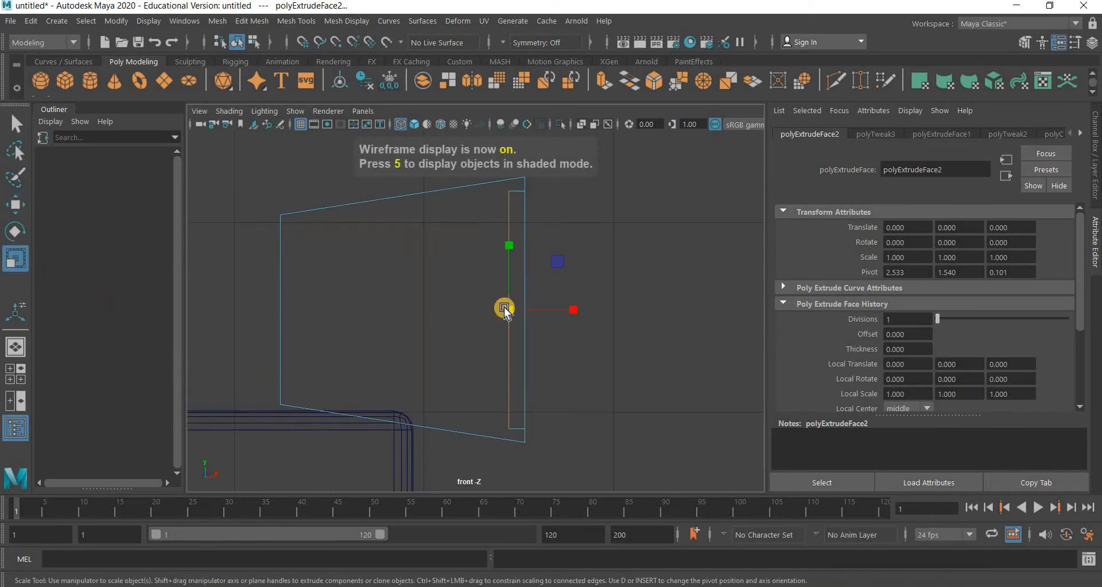
pyautogui.moveTo(504, 309); pyautogui.dragTo(504, 313)
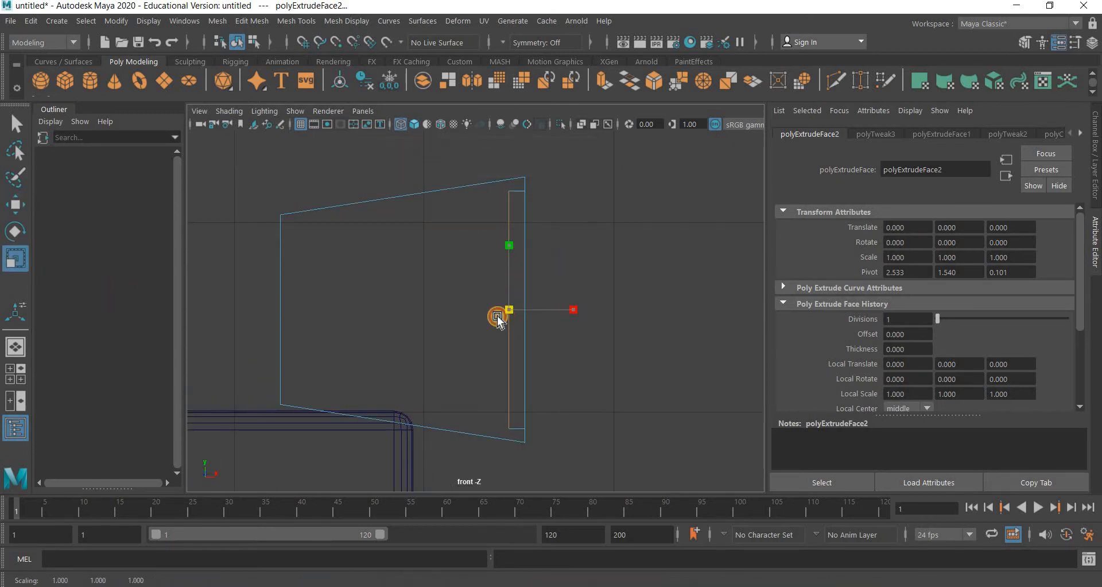
pyautogui.moveTo(514, 200); pyautogui.dragTo(516, 197)
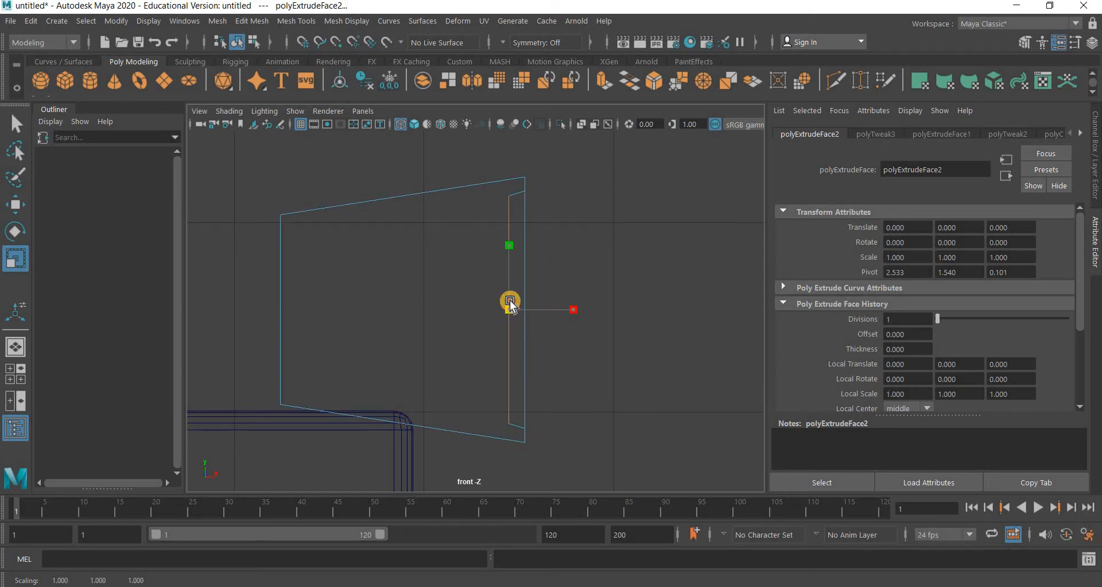
pyautogui.click(644, 344)
# - Return to the perspective view, put the Dog_Face block in object mode and apply a Bevel to it
pyautogui.press('space')
pyautogui.press('space')
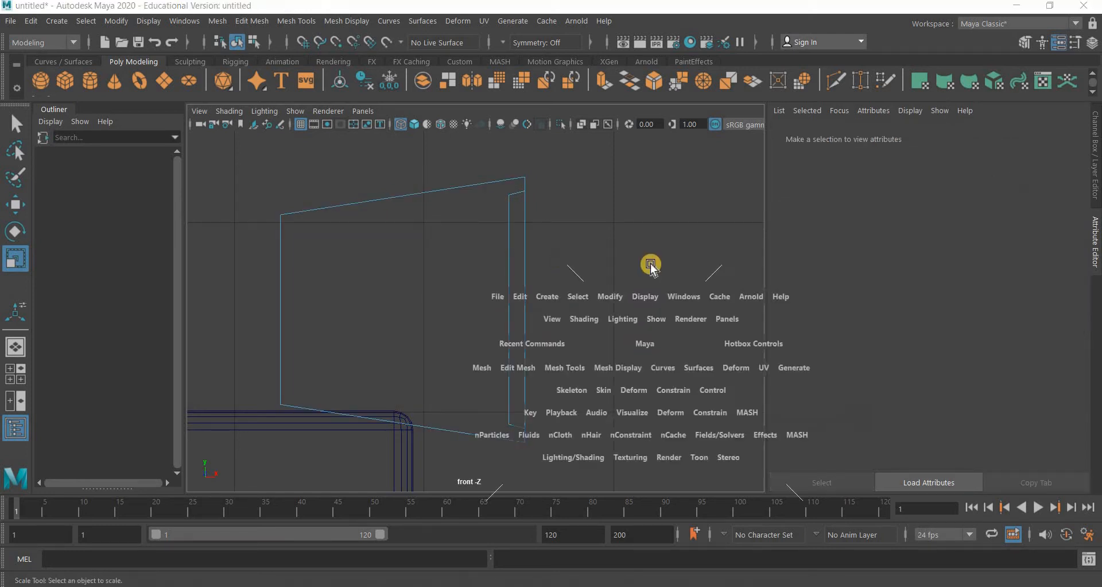
pyautogui.keyDown('alt'); pyautogui.moveTo(521, 389); pyautogui.dragTo(501, 258); pyautogui.keyUp('alt')
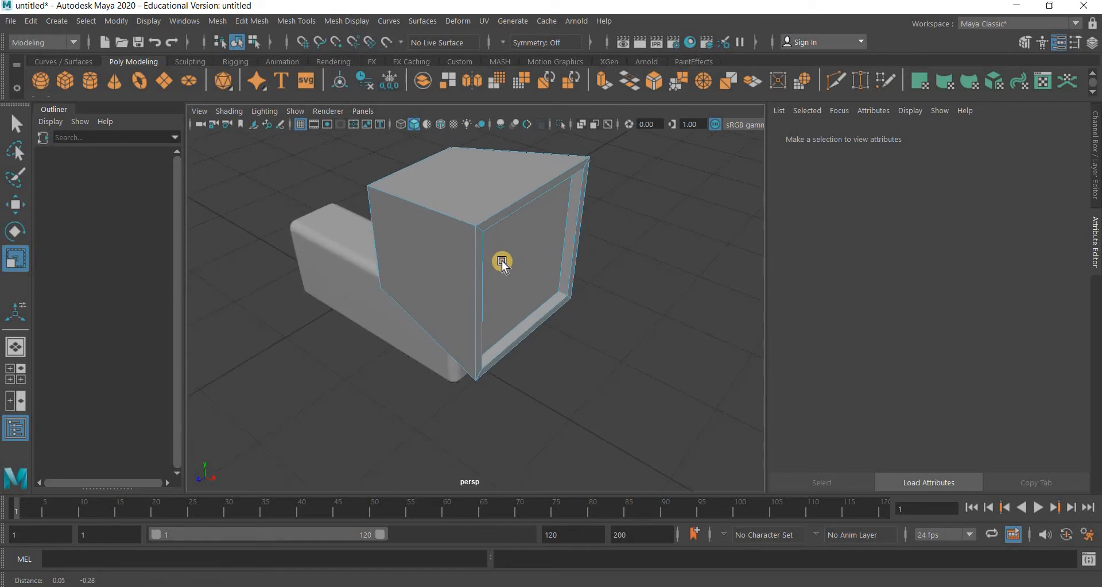
pyautogui.moveTo(562, 169)
pyautogui.mouseDown(button='right')
pyautogui.moveTo(521, 214)
pyautogui.moveTo(574, 167)
pyautogui.mouseUp(button='right')
pyautogui.click(250, 20)
pyautogui.click(270, 72)
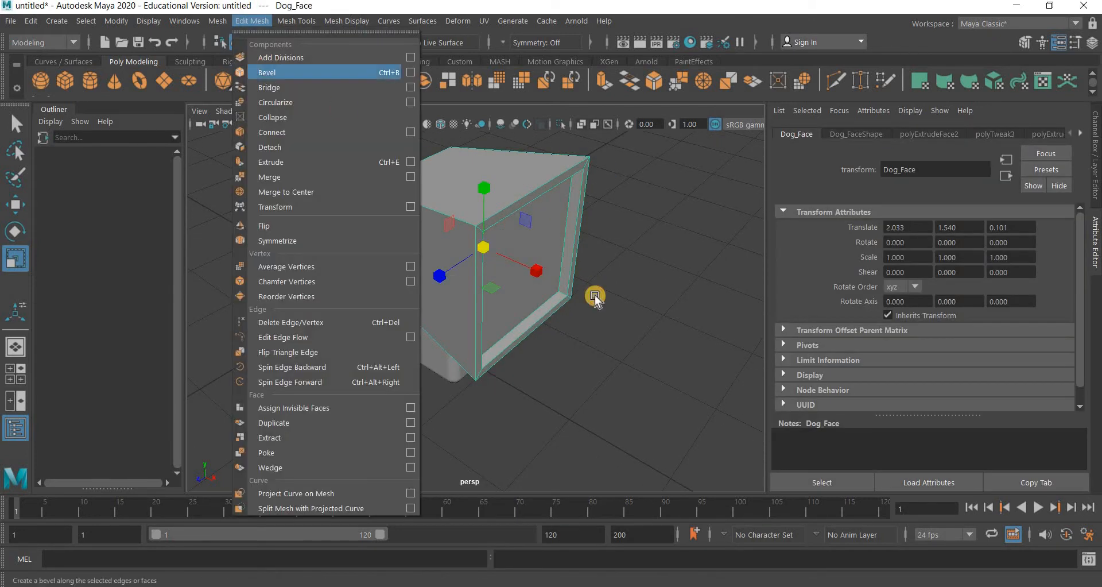
# - Set the new Dog_Face bevel to 3 segments and check the rounding along the recessed front's edges
pyautogui.moveTo(680, 328); pyautogui.dragTo(548, 304)
pyautogui.click(678, 339)
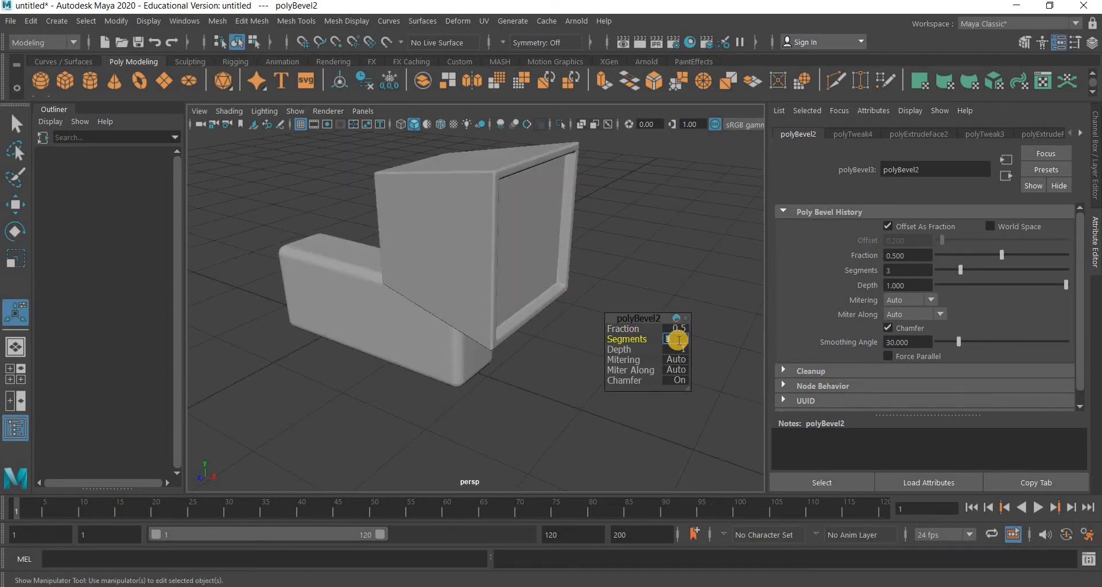
pyautogui.keyDown('alt'); pyautogui.moveTo(520, 290); pyautogui.dragTo(471, 322); pyautogui.keyUp('alt')
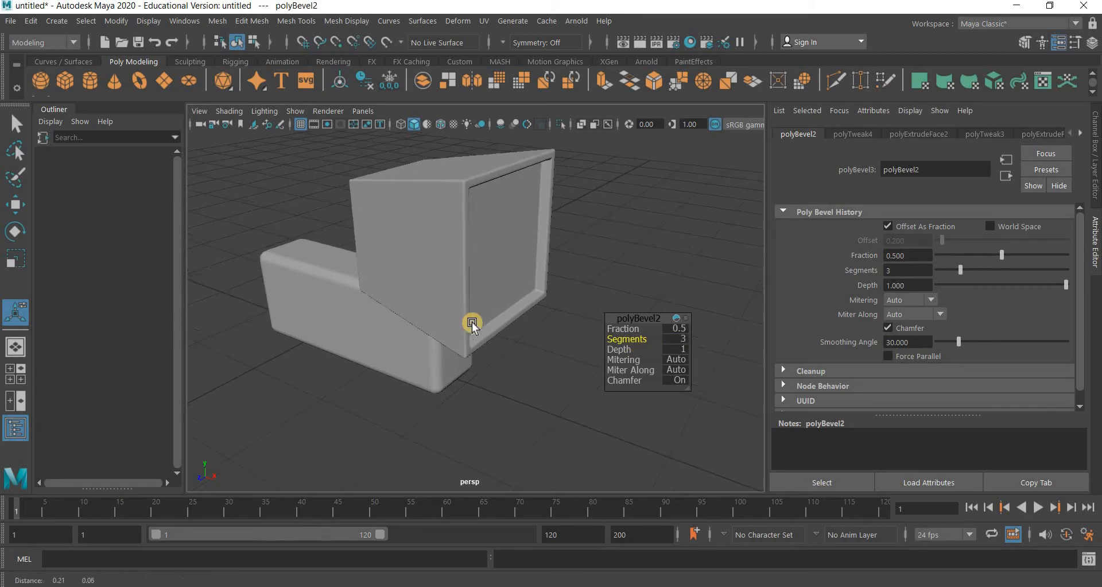
pyautogui.scroll(5, 478, 322)
pyautogui.scroll(-3, 492, 321)
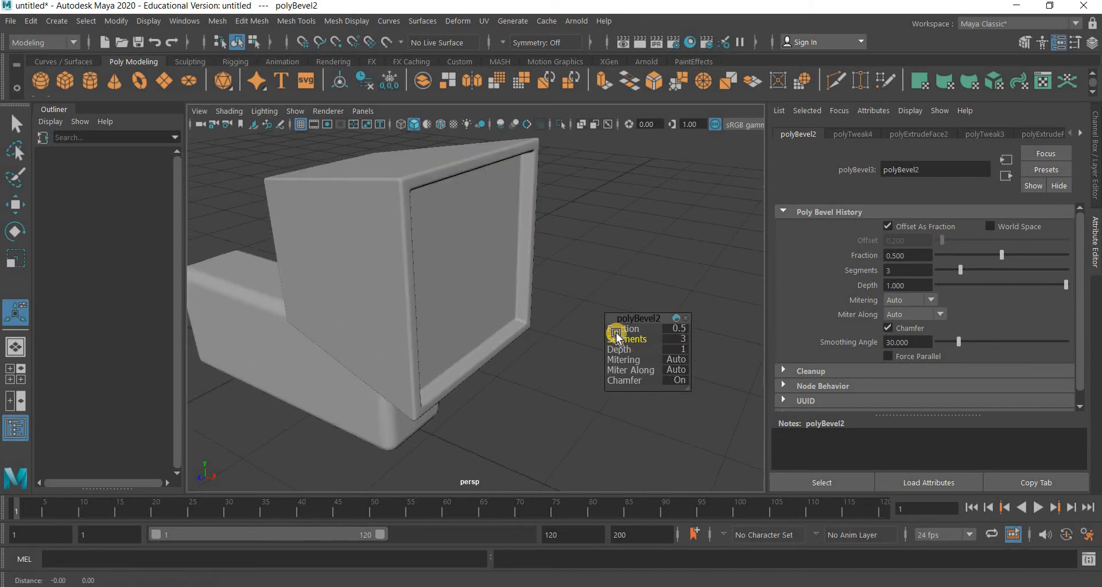
# - Set the Dog_Face bevel's fraction to 0.7 after trying 0.8, and deselect the block
pyautogui.click(671, 329)
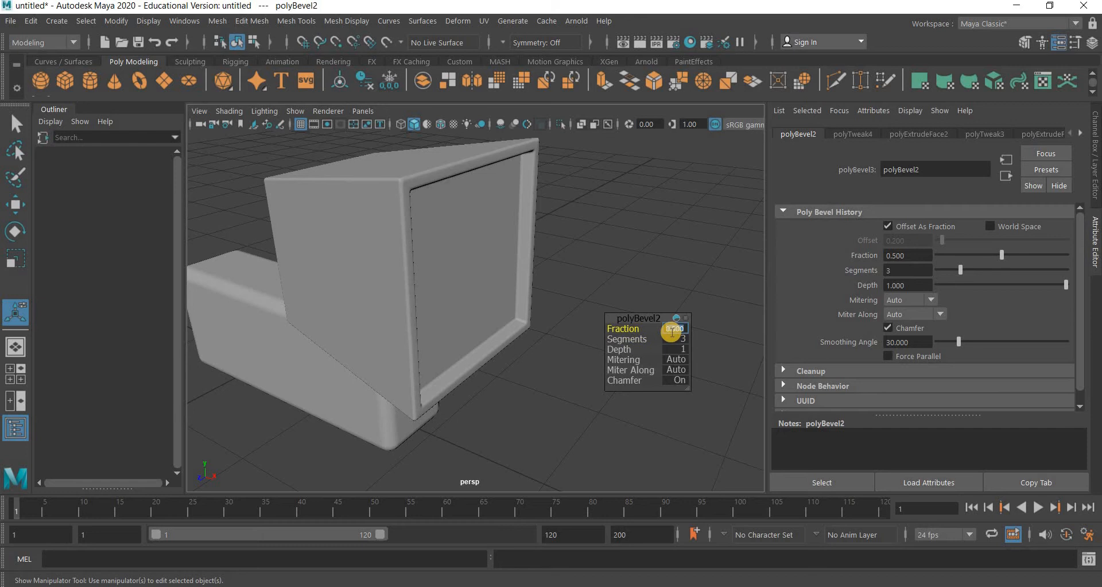
pyautogui.write('.8')
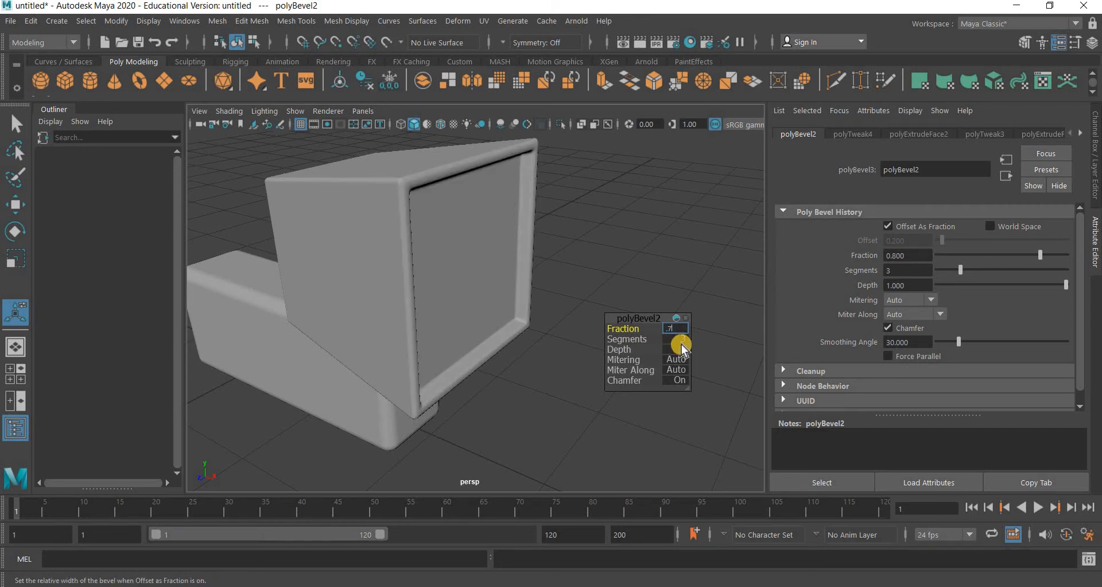
pyautogui.write('.7')
pyautogui.press('Return')
pyautogui.click(641, 254)
# - Raise the Dog_Face block slightly above the torso to about Y 1.608 cm
pyautogui.keyDown('alt'); pyautogui.moveTo(470, 389); pyautogui.dragTo(517, 310); pyautogui.keyUp('alt')
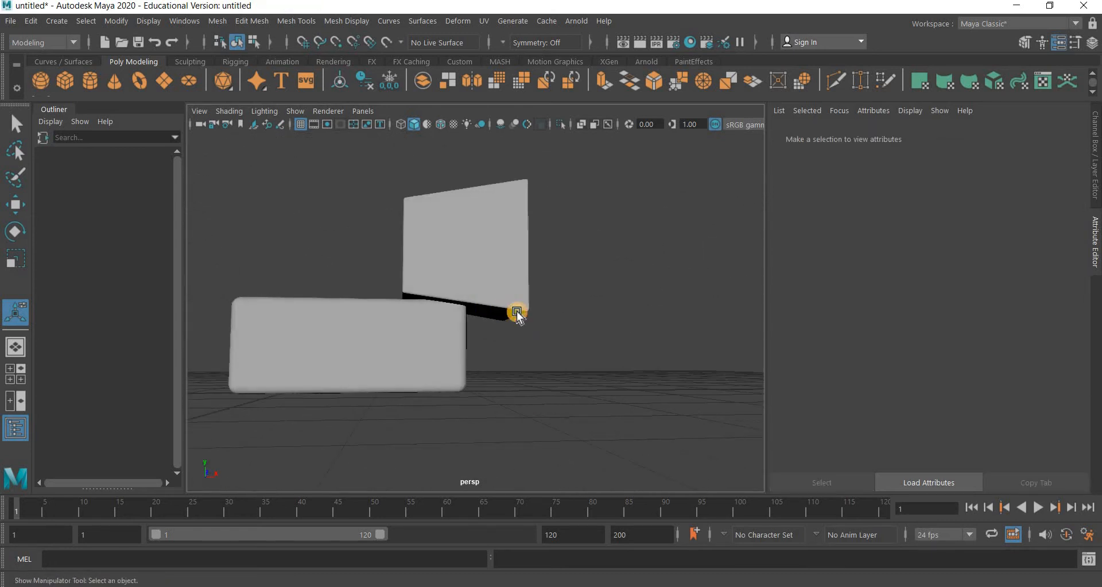
pyautogui.click(517, 308)
pyautogui.press('w')
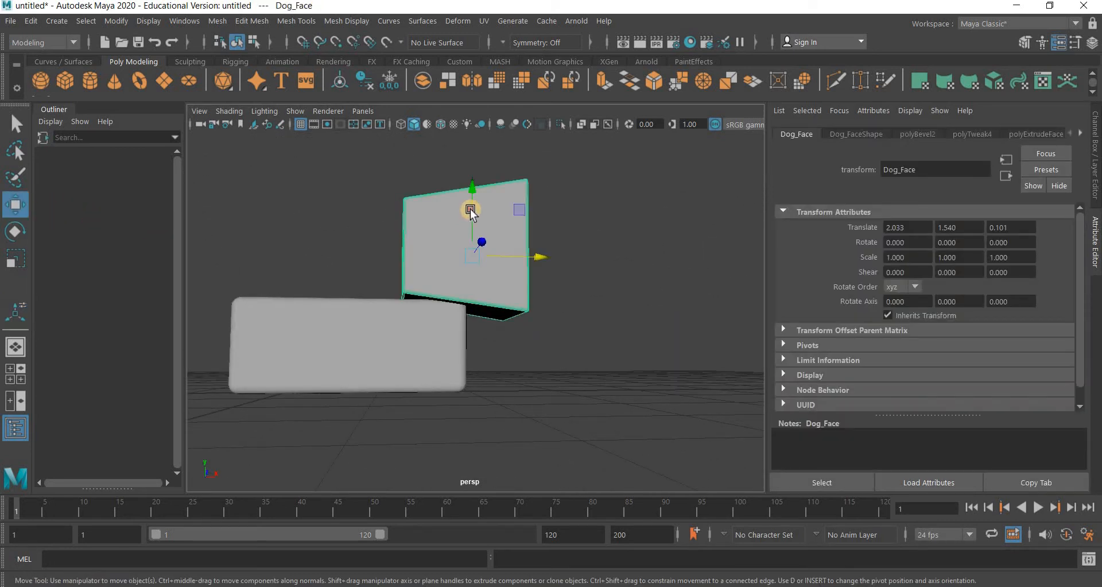
pyautogui.moveTo(475, 199); pyautogui.dragTo(381, 310)
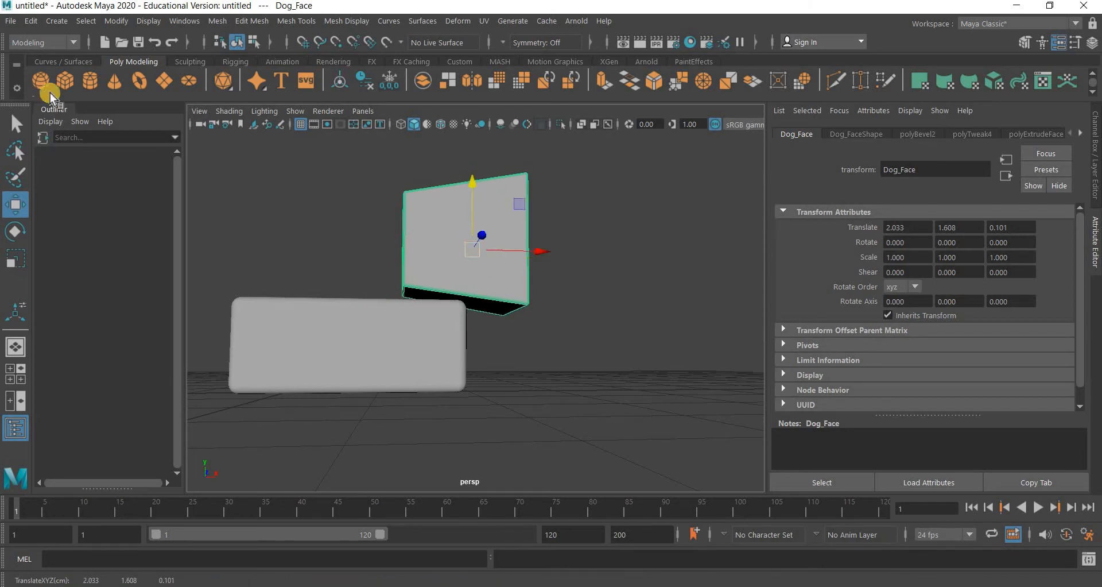
# - Delete the construction history of the Dog_Torso block and of the Dog_Face block
pyautogui.click(347, 345)
pyautogui.click(31, 21)
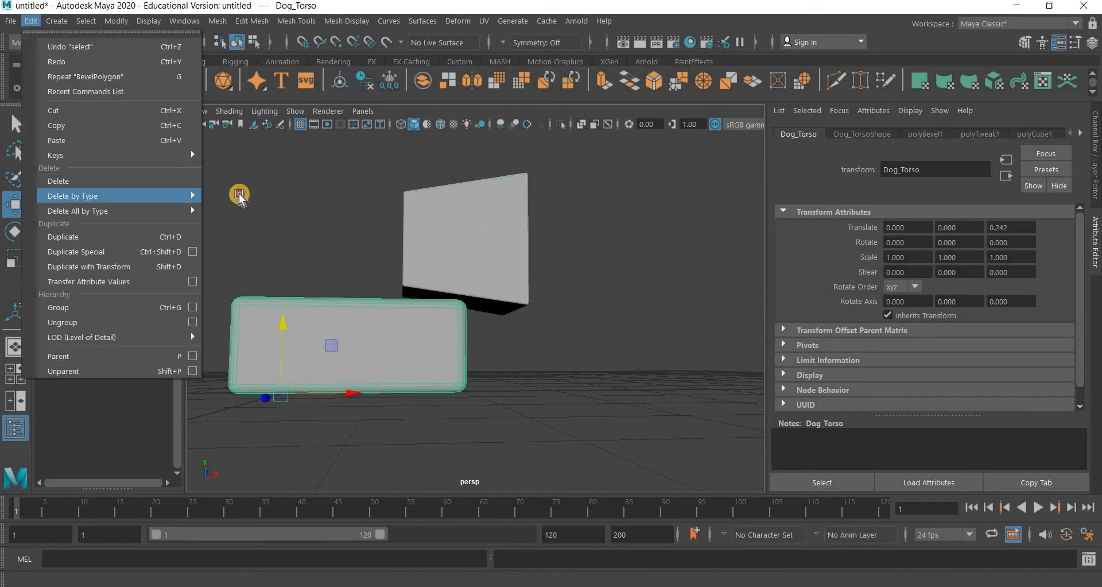
pyautogui.click(524, 226)
pyautogui.click(505, 229)
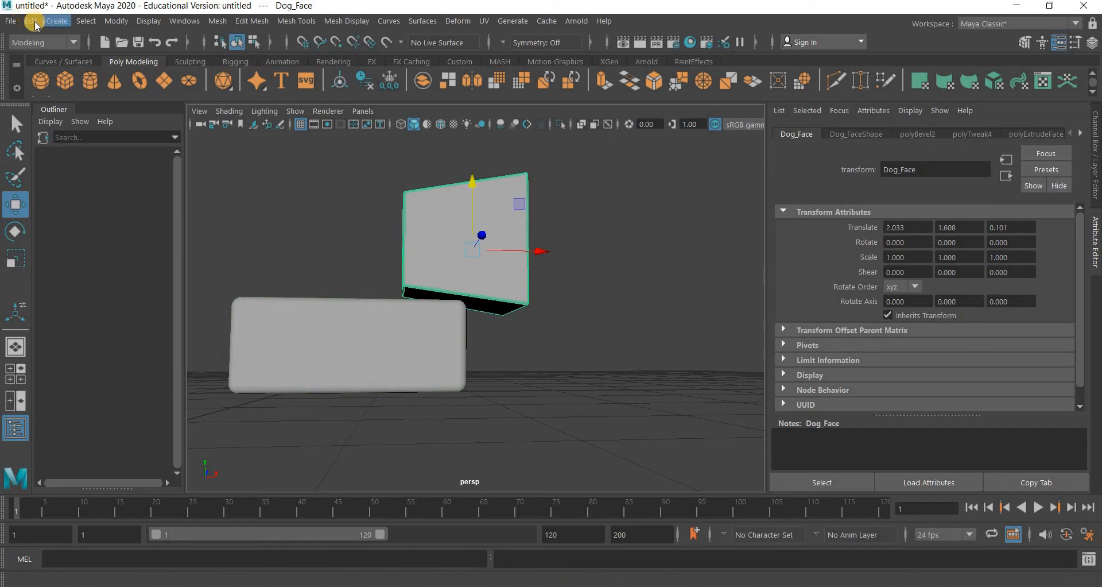
pyautogui.click(32, 20)
pyautogui.click(32, 21)
pyautogui.click(32, 21)
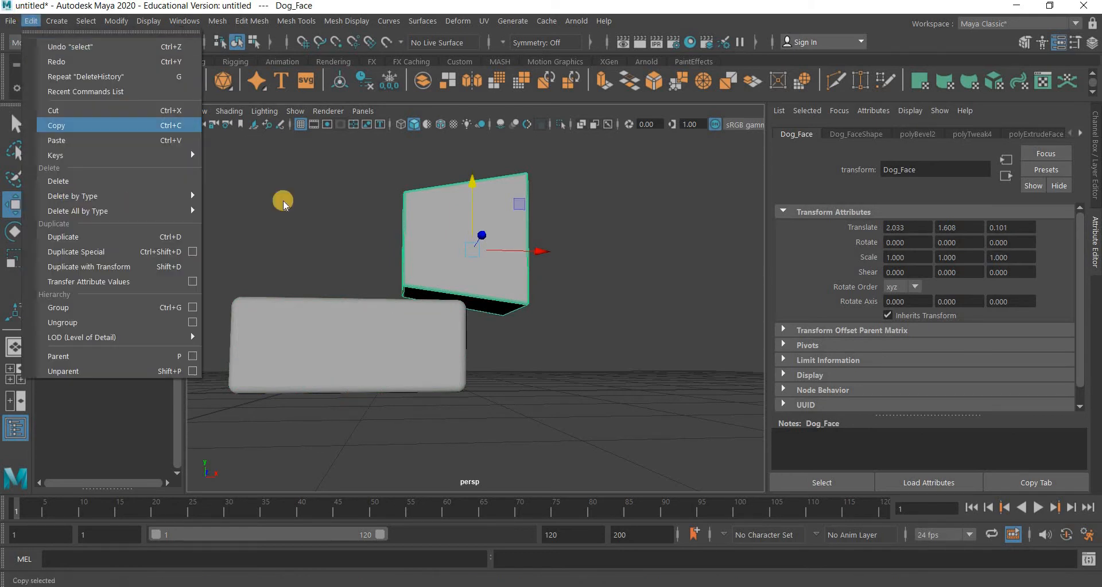
pyautogui.click(343, 196)
# - Create a polygon cube for a leg beside the torso at about Z 0.926 cm
pyautogui.keyDown('alt'); pyautogui.moveTo(558, 388); pyautogui.dragTo(610, 343); pyautogui.keyUp('alt')
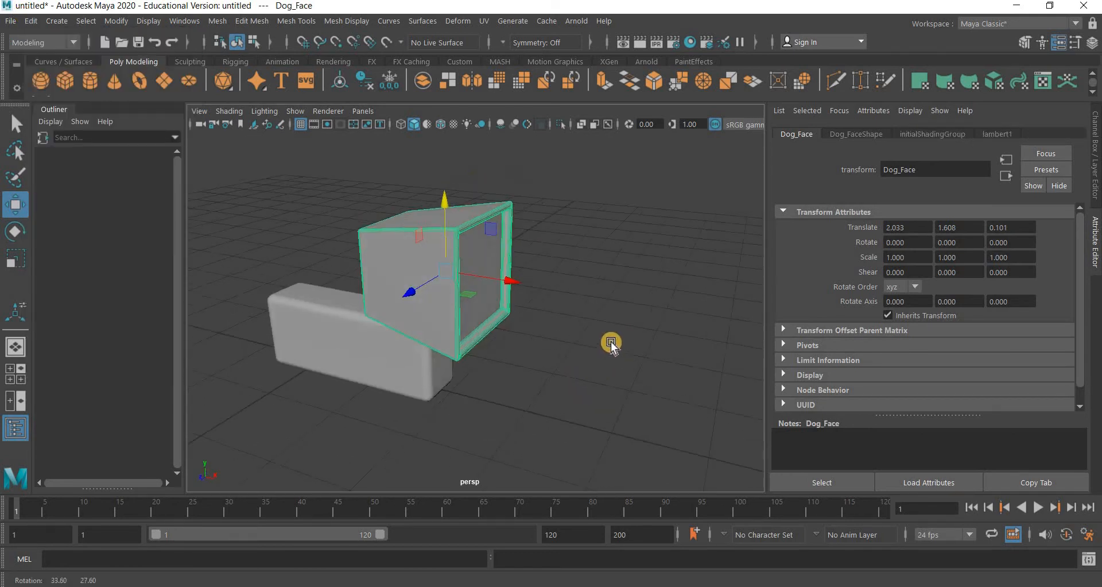
pyautogui.keyDown('alt'); pyautogui.moveTo(611, 343); pyautogui.dragTo(669, 290, button='middle'); pyautogui.keyUp('alt')
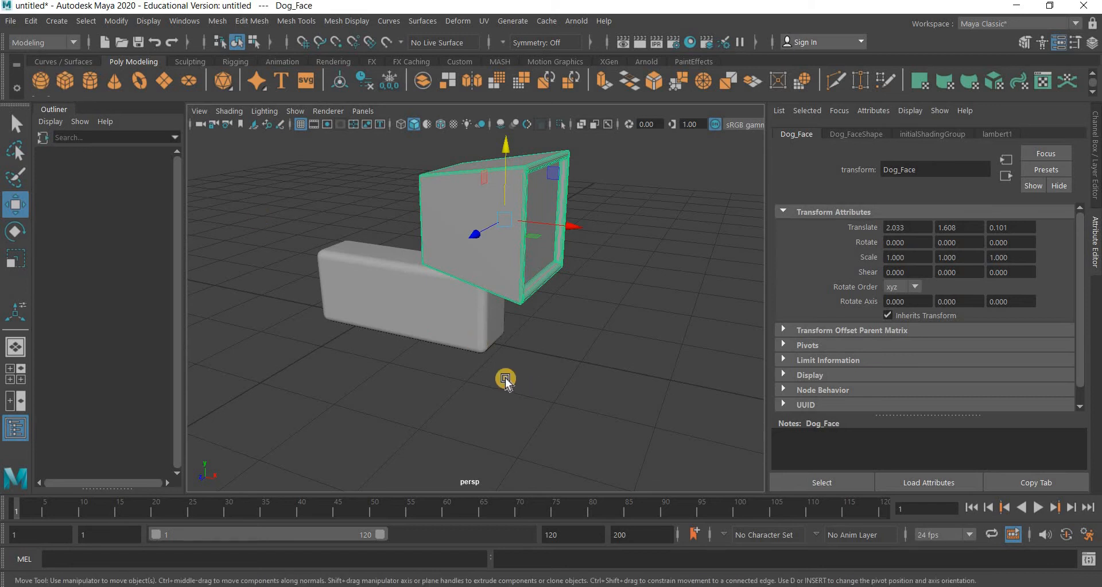
pyautogui.keyDown('alt'); pyautogui.moveTo(443, 411); pyautogui.dragTo(332, 263); pyautogui.keyUp('alt')
pyautogui.keyDown('alt'); pyautogui.moveTo(492, 359); pyautogui.dragTo(396, 396); pyautogui.keyUp('alt')
pyautogui.press('r')
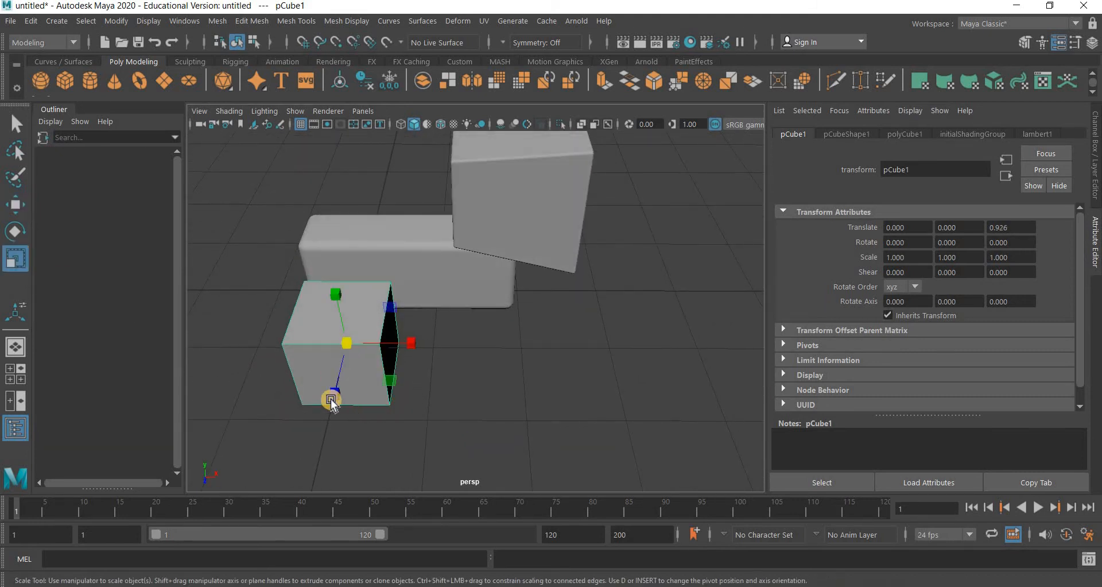
pyautogui.click(331, 400)
# - Scale all of the new cube's vertices to about 0.242 in Z and narrow them in X to form a slim leg
pyautogui.moveTo(307, 292); pyautogui.dragTo(268, 190, button='right')
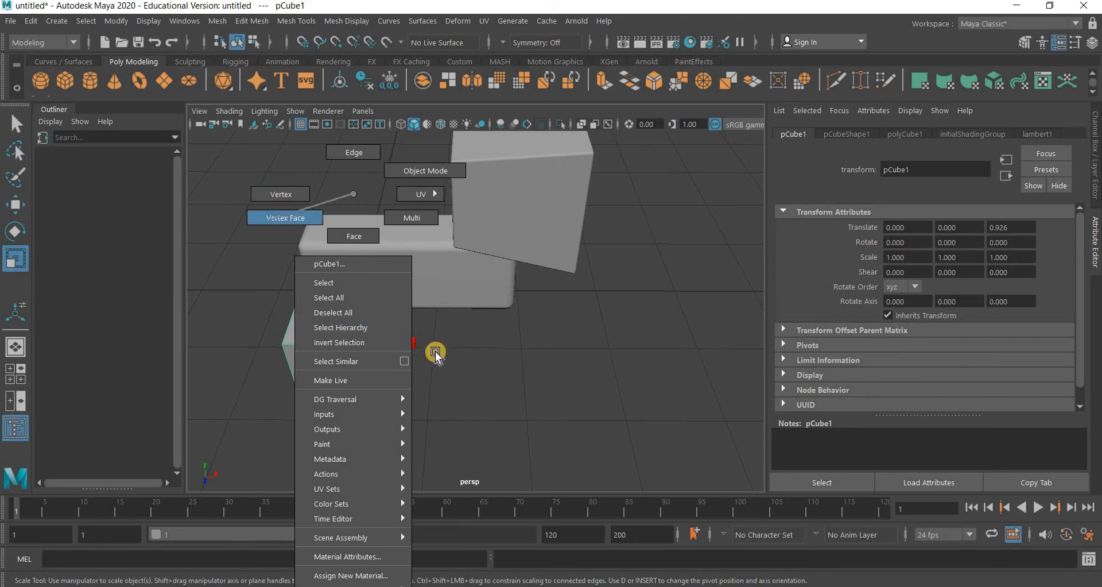
pyautogui.keyDown('alt'); pyautogui.moveTo(473, 402); pyautogui.dragTo(526, 369); pyautogui.keyUp('alt')
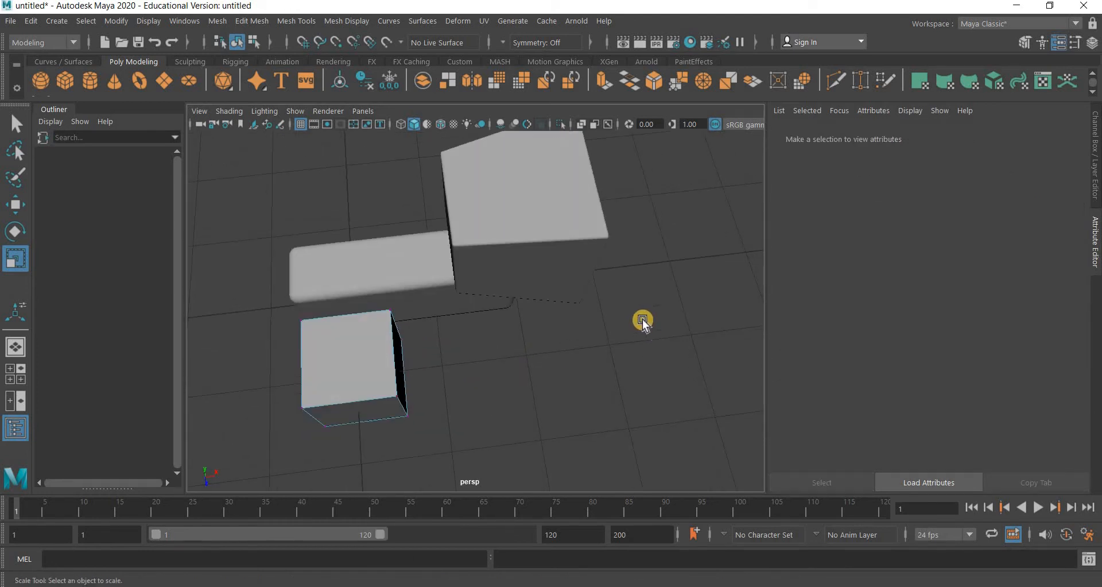
pyautogui.keyDown('alt'); pyautogui.moveTo(406, 349); pyautogui.dragTo(468, 263, button='middle'); pyautogui.keyUp('alt')
pyautogui.moveTo(262, 415); pyautogui.dragTo(498, 200)
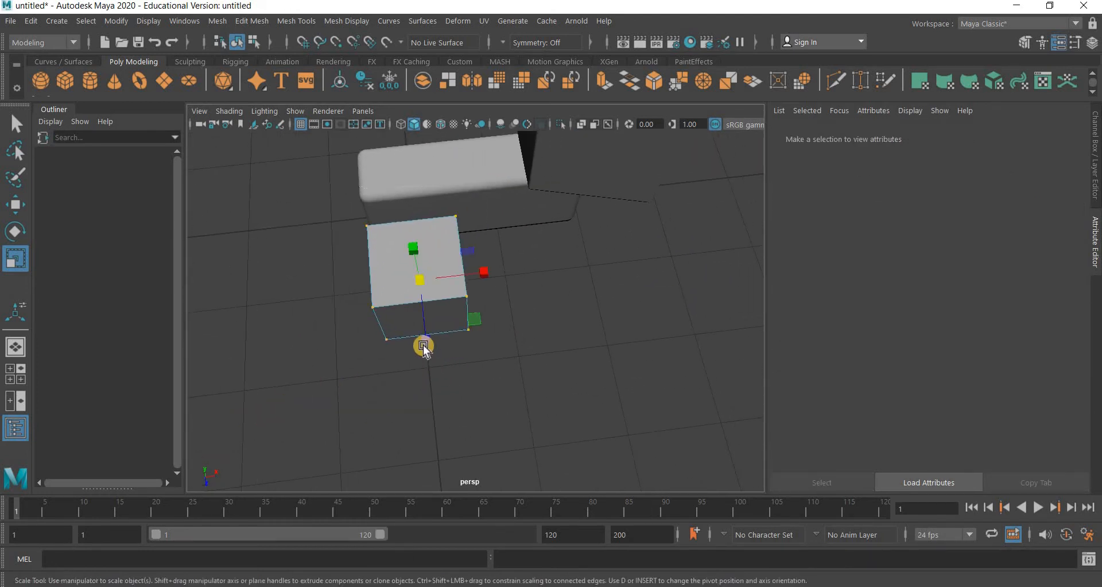
pyautogui.moveTo(421, 297); pyautogui.dragTo(482, 275)
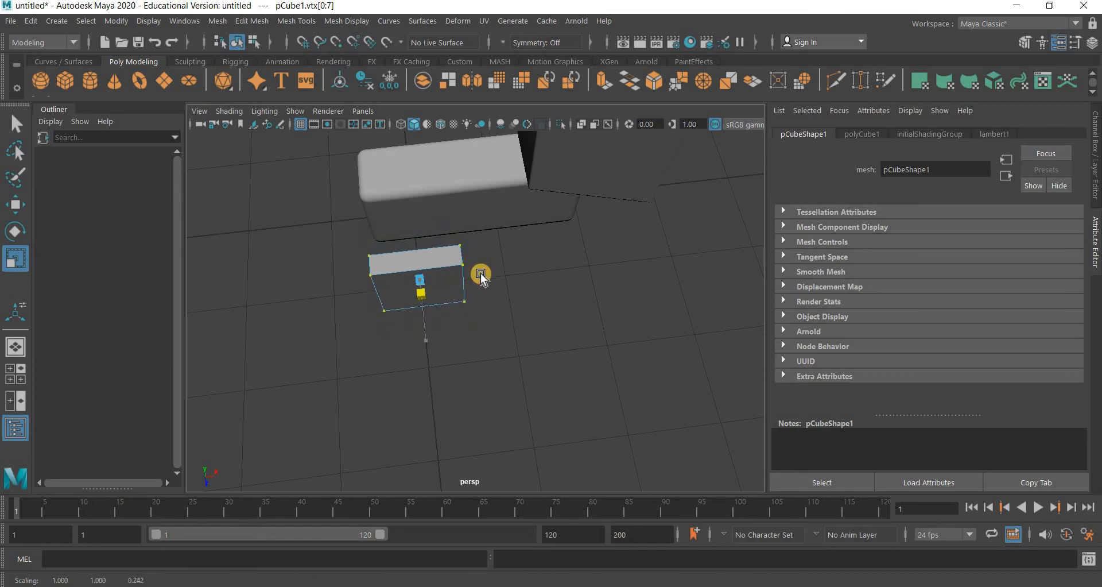
pyautogui.click(492, 246)
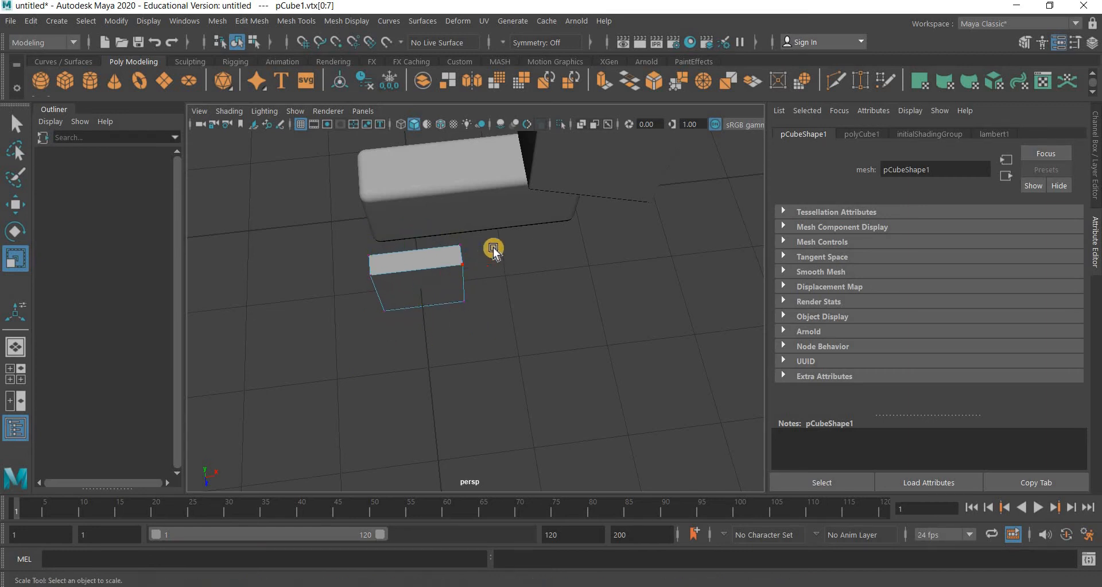
pyautogui.hotkey('ctrl', 'z')
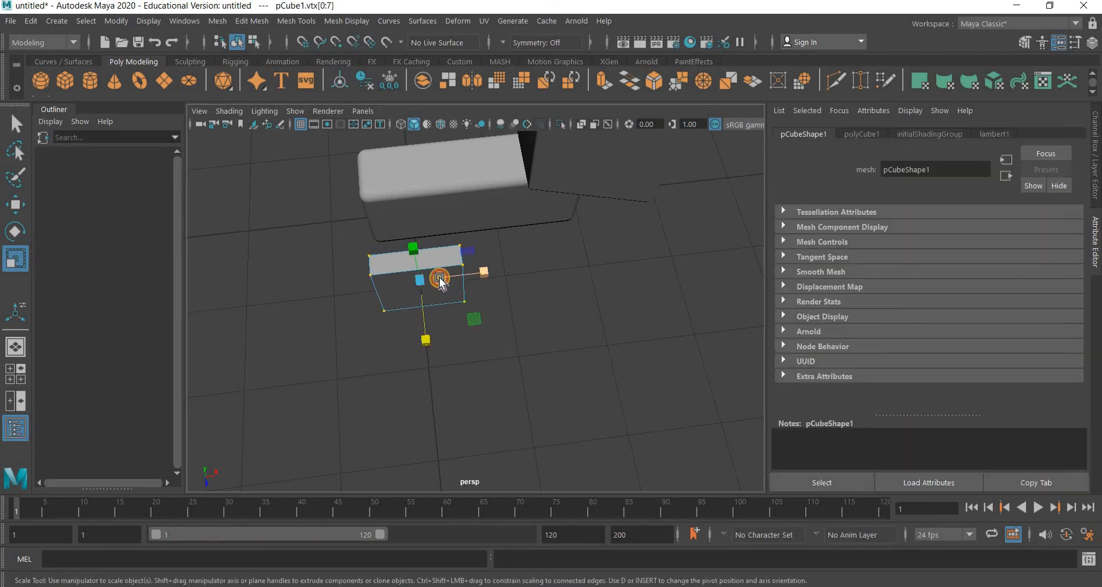
pyautogui.moveTo(484, 271); pyautogui.dragTo(451, 278)
# - Check the legs in the reference photo, and flare the leg's bottom vertices to about 1.237 in X and 1.148 in Z
pyautogui.scroll(4, 452, 278)
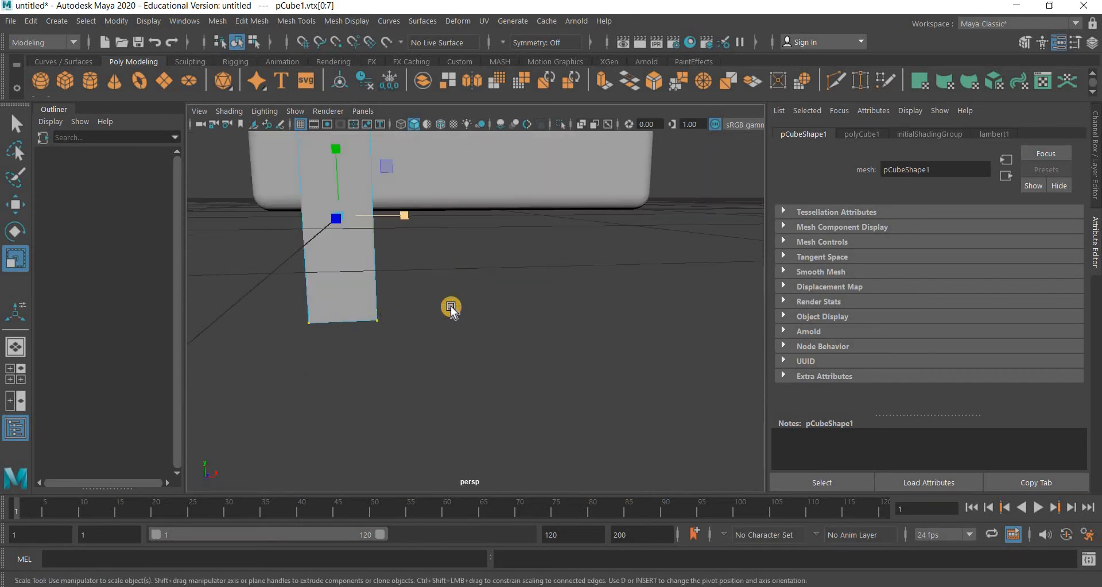
pyautogui.scroll(-4, 451, 307)
pyautogui.keyDown('alt'); pyautogui.moveTo(451, 257); pyautogui.dragTo(453, 289, button='middle'); pyautogui.keyUp('alt')
pyautogui.hotkey('alt', 'Tab')
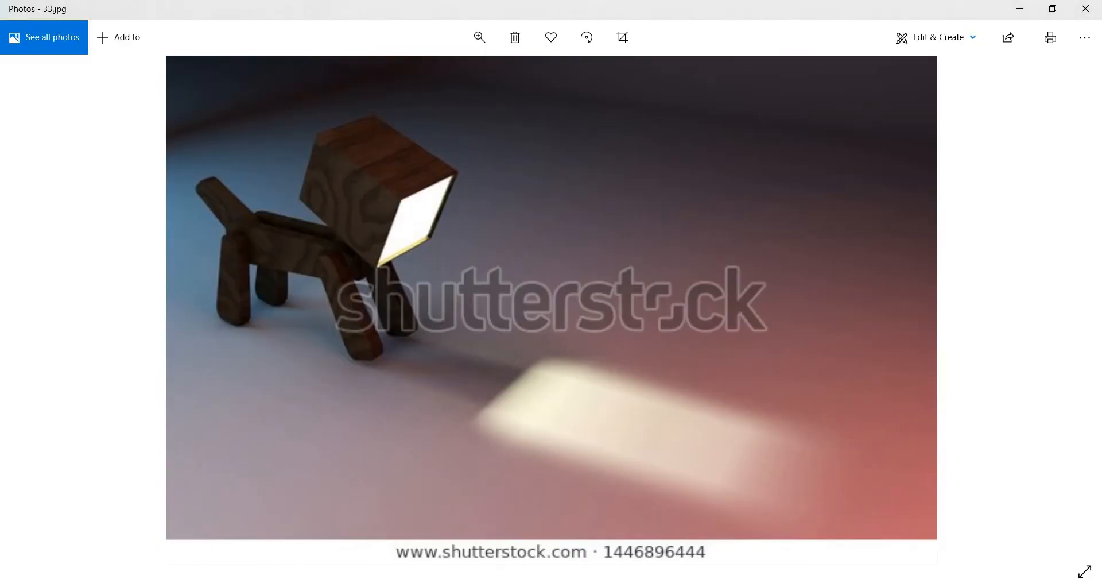
pyautogui.moveTo(559, 585)
pyautogui.click(560, 516)
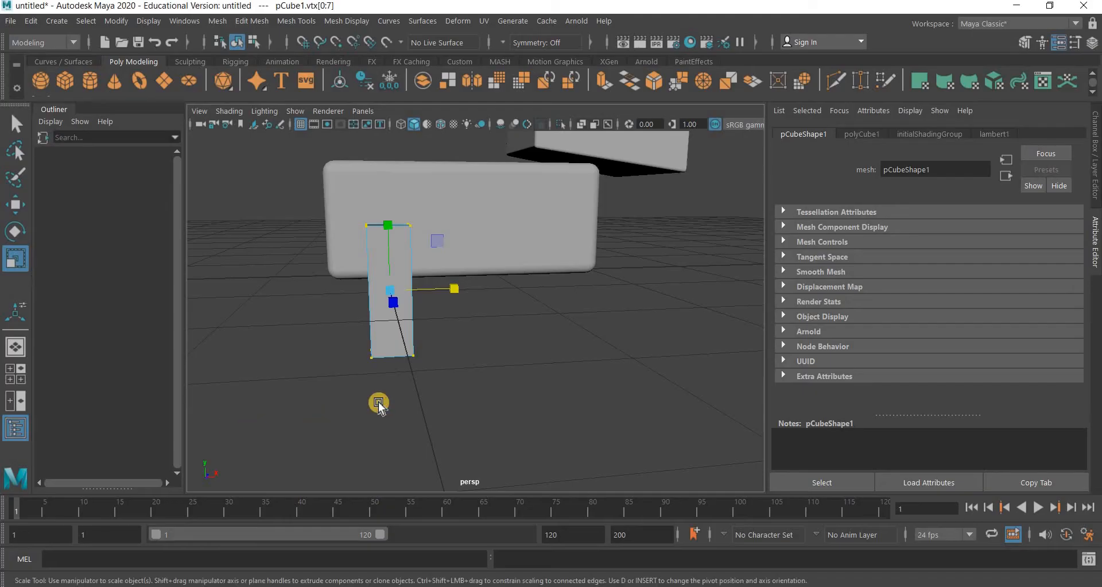
pyautogui.moveTo(242, 427); pyautogui.dragTo(475, 353)
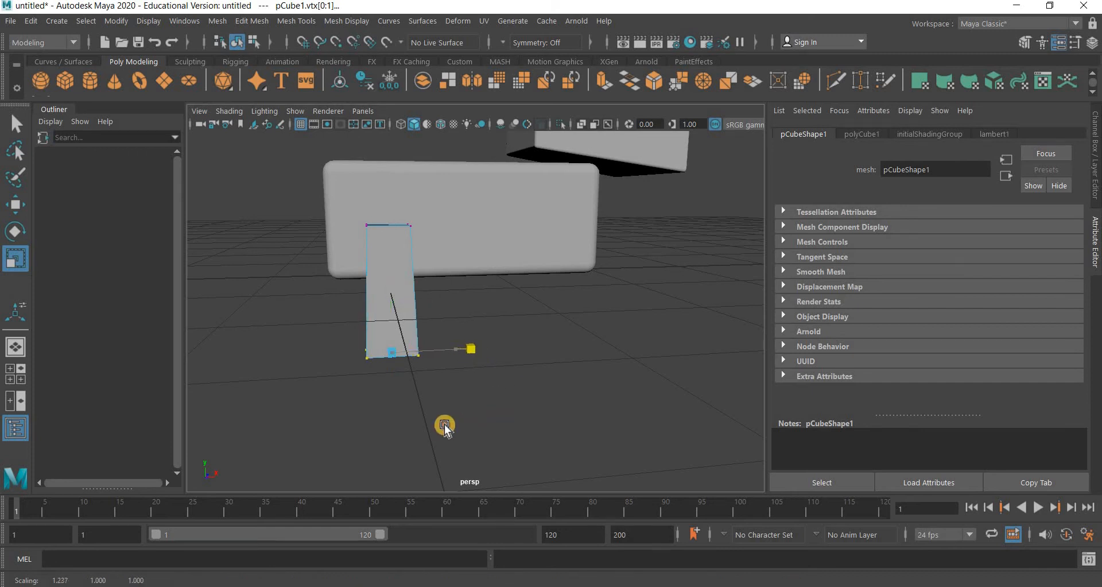
pyautogui.keyDown('alt'); pyautogui.moveTo(433, 422); pyautogui.dragTo(599, 403); pyautogui.keyUp('alt')
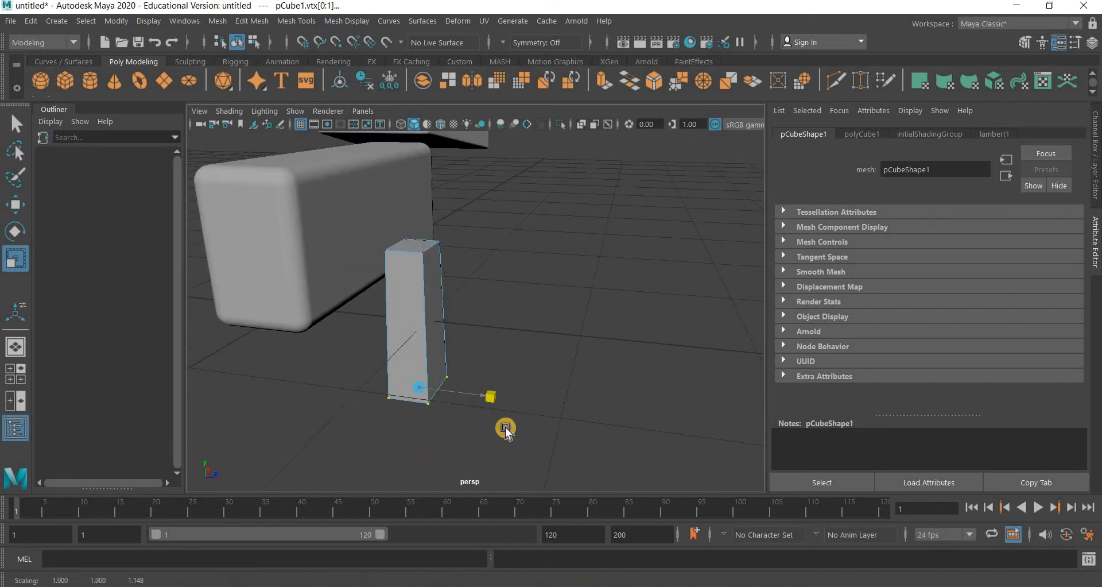
pyautogui.keyDown('alt'); pyautogui.moveTo(509, 413); pyautogui.dragTo(472, 388); pyautogui.keyUp('alt')
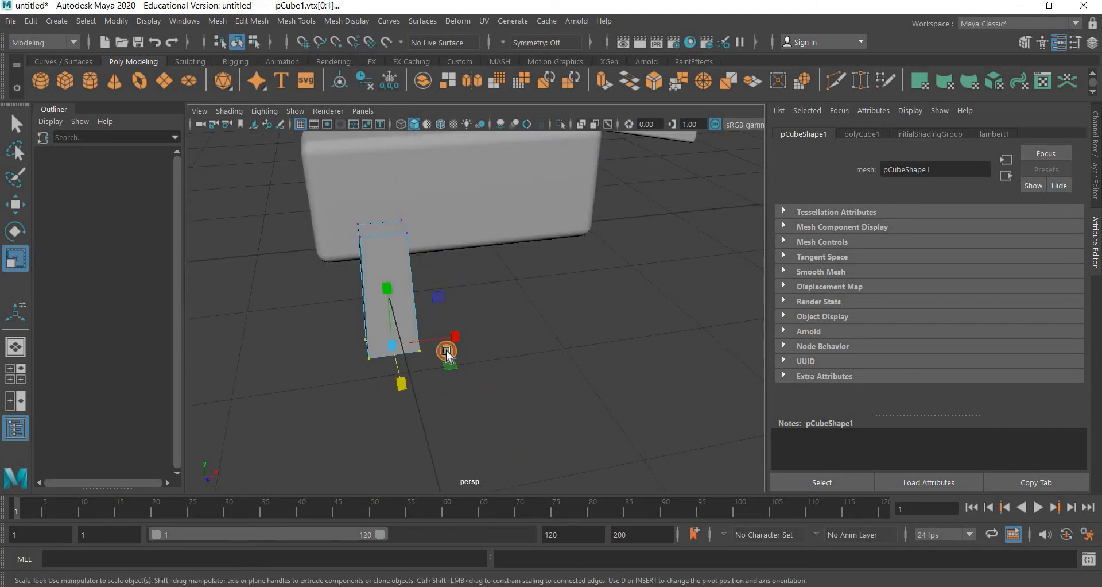
# - Select the four edges running across the leg's thickness at its upper and lower ends and apply a Bevel to them
pyautogui.keyDown('alt'); pyautogui.moveTo(447, 354); pyautogui.dragTo(411, 310); pyautogui.keyUp('alt')
pyautogui.moveTo(409, 194); pyautogui.dragTo(410, 154, button='right')
pyautogui.keyDown('alt'); pyautogui.moveTo(427, 239); pyautogui.dragTo(415, 213); pyautogui.keyUp('alt')
pyautogui.click(416, 213)
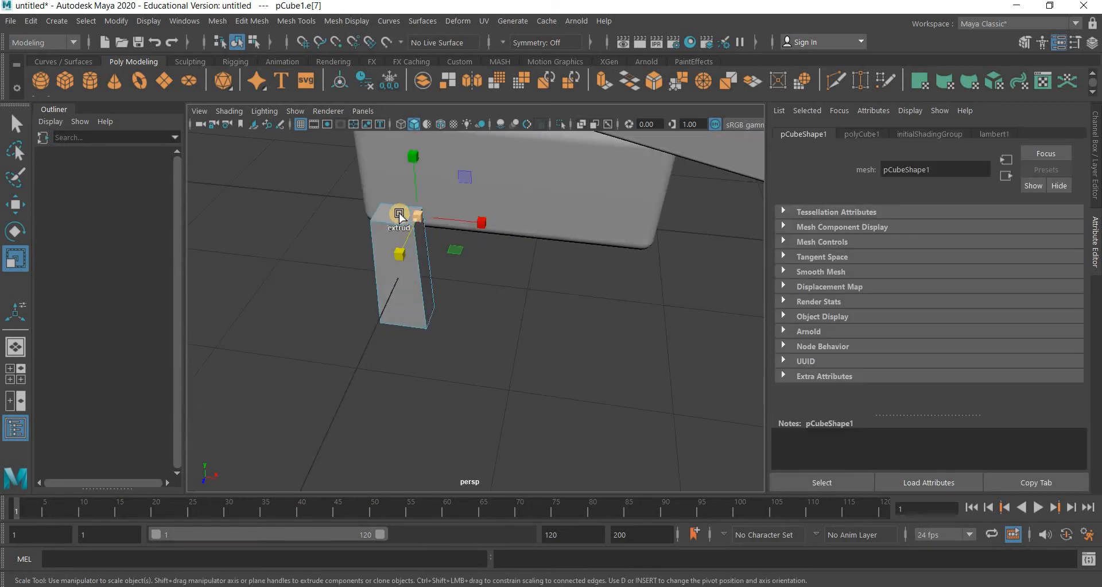
pyautogui.keyDown('shift'); pyautogui.click(431, 318); pyautogui.keyUp('shift')
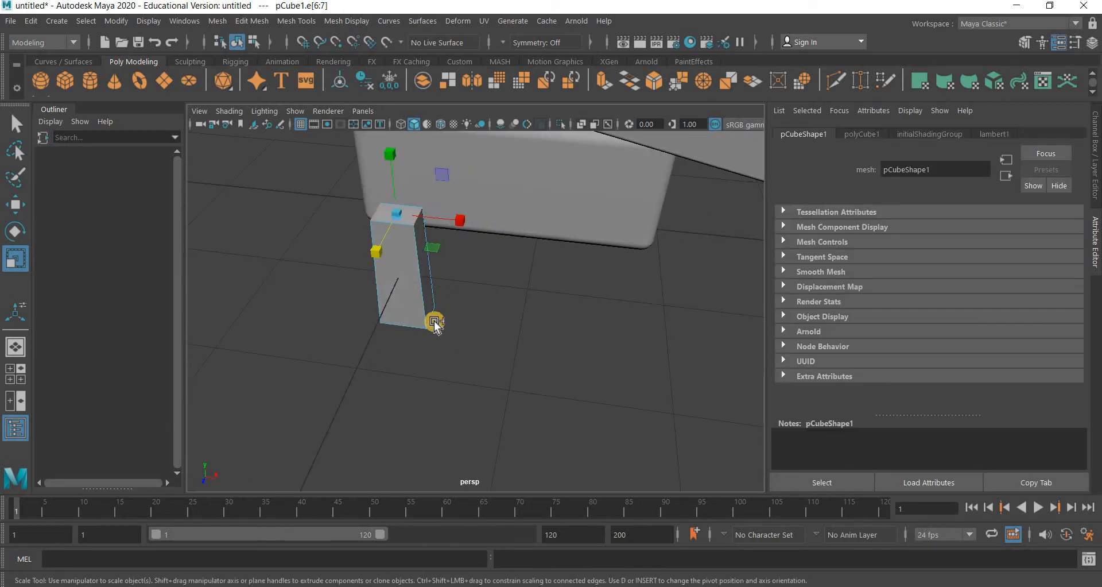
pyautogui.keyDown('alt'); pyautogui.moveTo(421, 381); pyautogui.dragTo(373, 352); pyautogui.keyUp('alt')
pyautogui.keyDown('alt'); pyautogui.moveTo(468, 394); pyautogui.dragTo(247, 22); pyautogui.keyUp('alt')
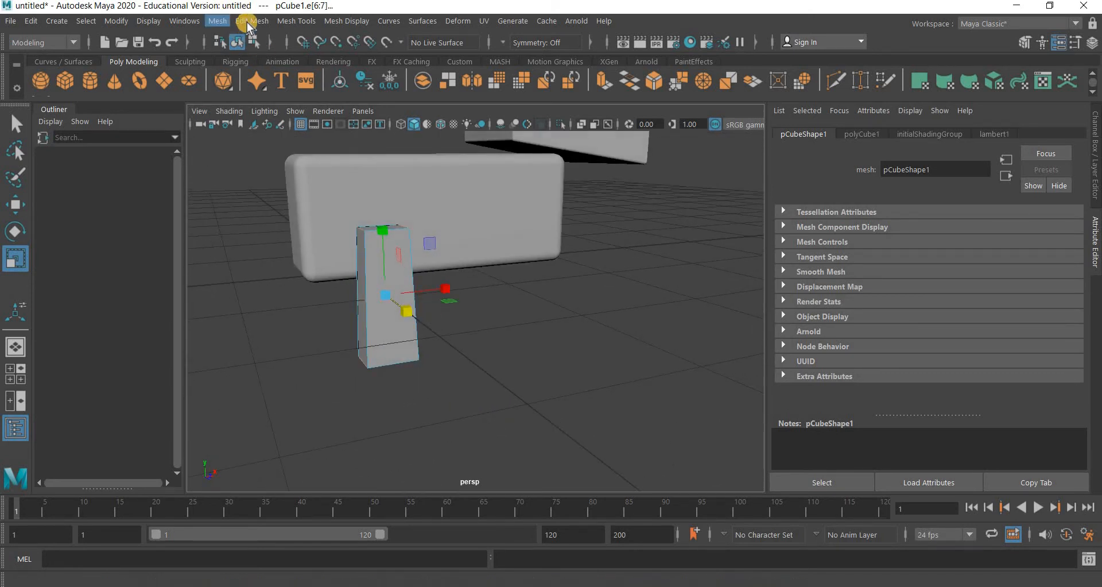
pyautogui.click(251, 22)
pyautogui.click(267, 72)
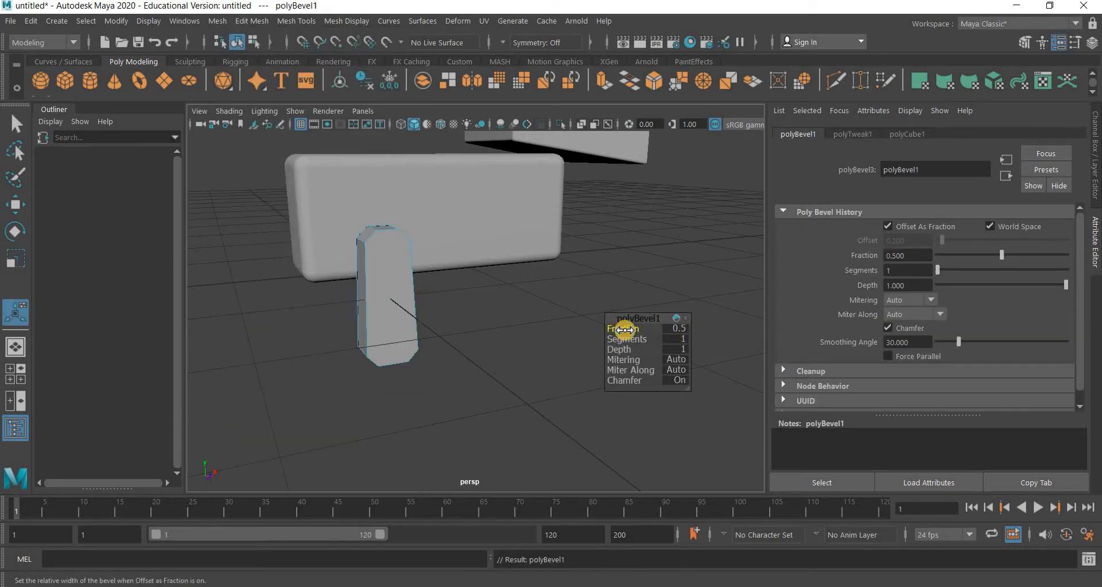
# - Set the leg bevel's fraction to 0.7 and its segments to 4, and clear the edge selection
pyautogui.moveTo(627, 330); pyautogui.dragTo(640, 331)
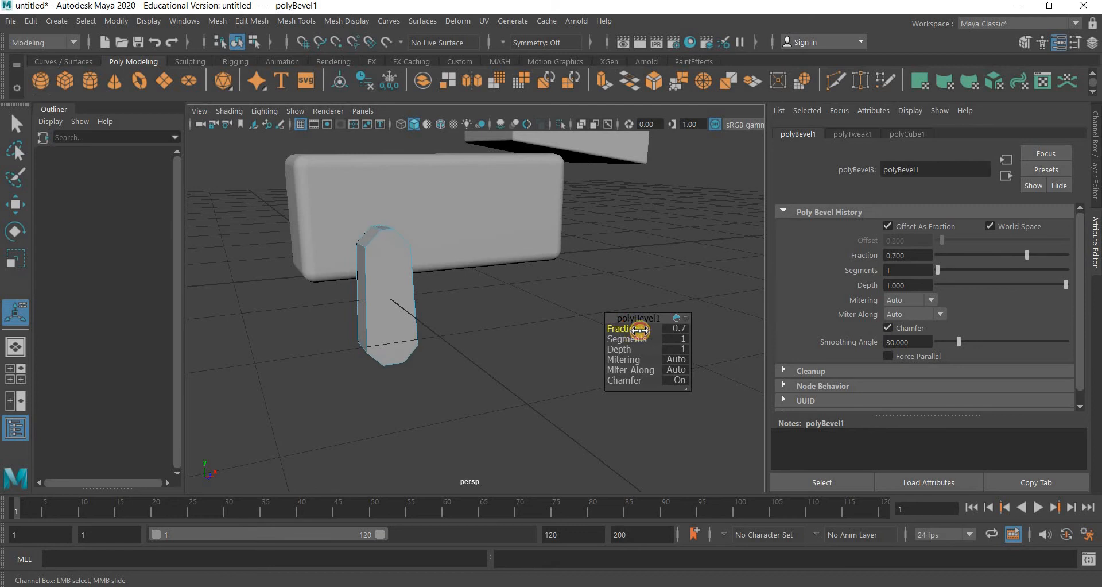
pyautogui.click(675, 343)
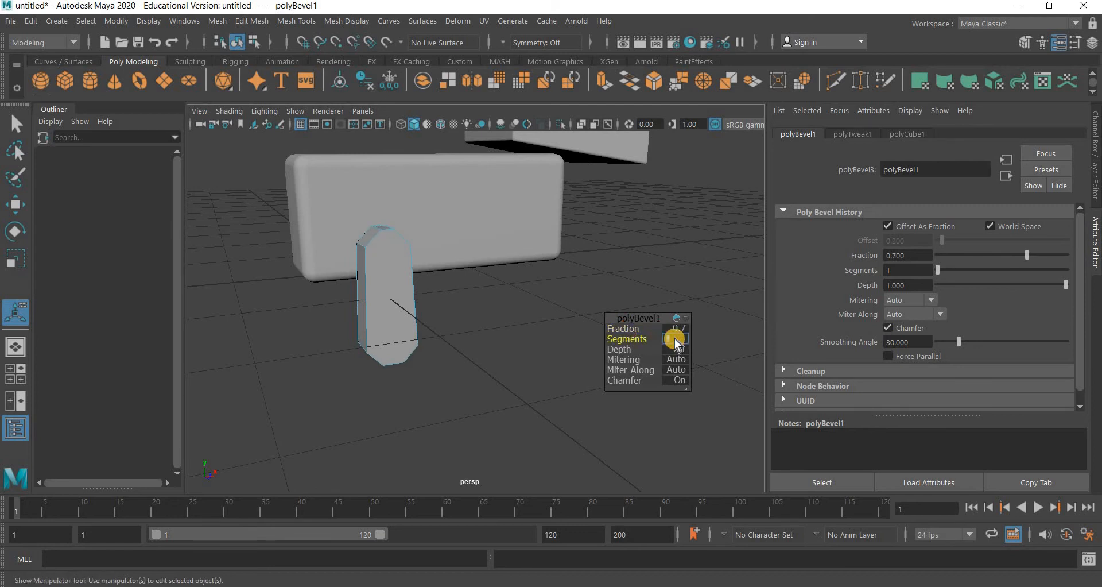
pyautogui.moveTo(676, 343); pyautogui.dragTo(724, 336)
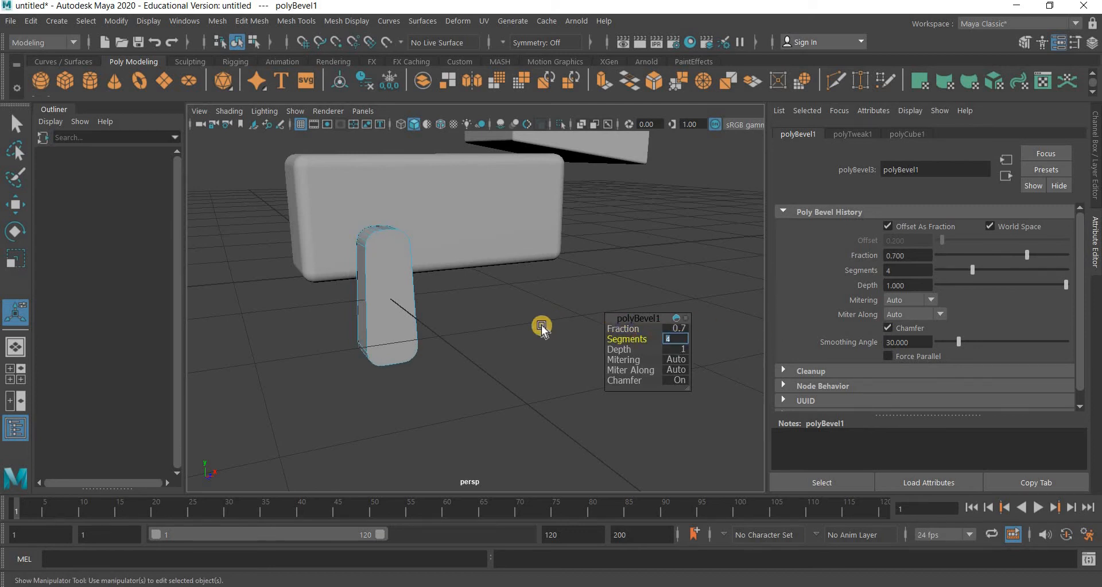
pyautogui.click(472, 325)
# - Return the leg to object mode and bevel all its edges with a fraction of 0.9 and 3 segments
pyautogui.moveTo(409, 317); pyautogui.dragTo(466, 177, button='right')
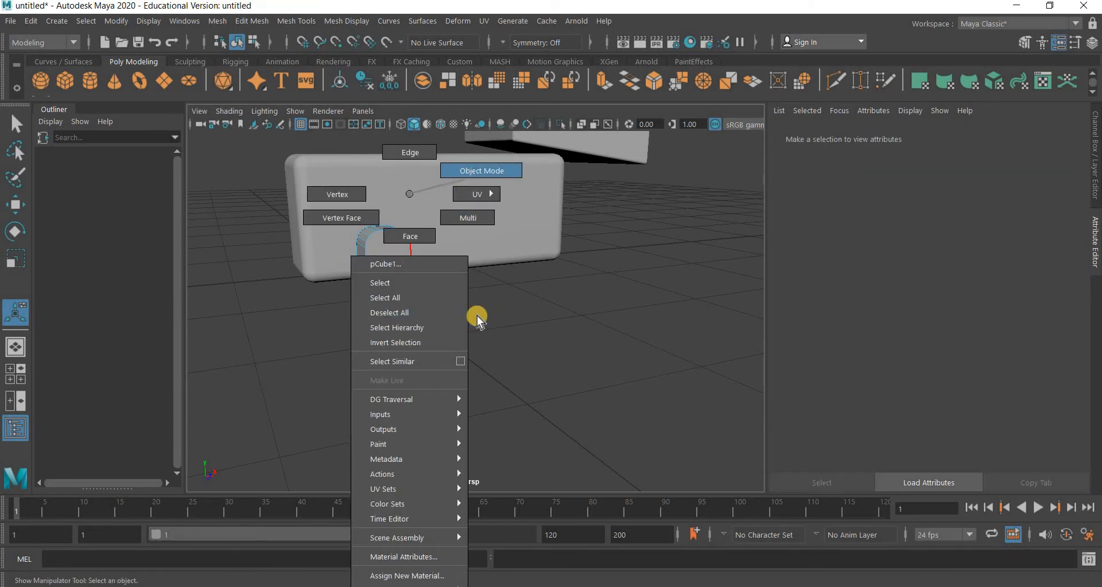
pyautogui.keyDown('alt'); pyautogui.moveTo(426, 256); pyautogui.dragTo(373, 287); pyautogui.keyUp('alt')
pyautogui.click(252, 24)
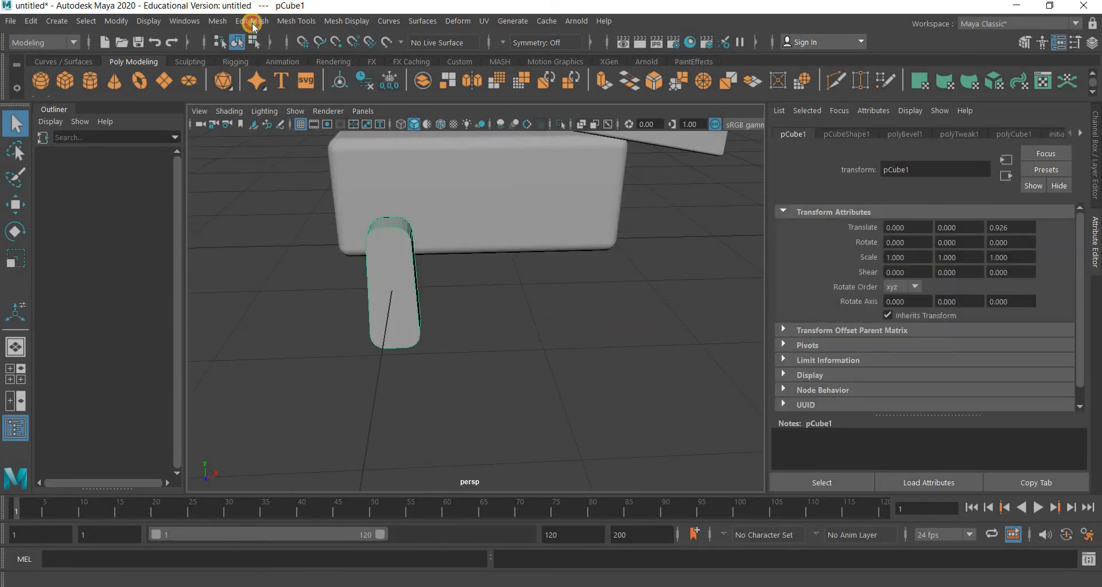
pyautogui.click(274, 71)
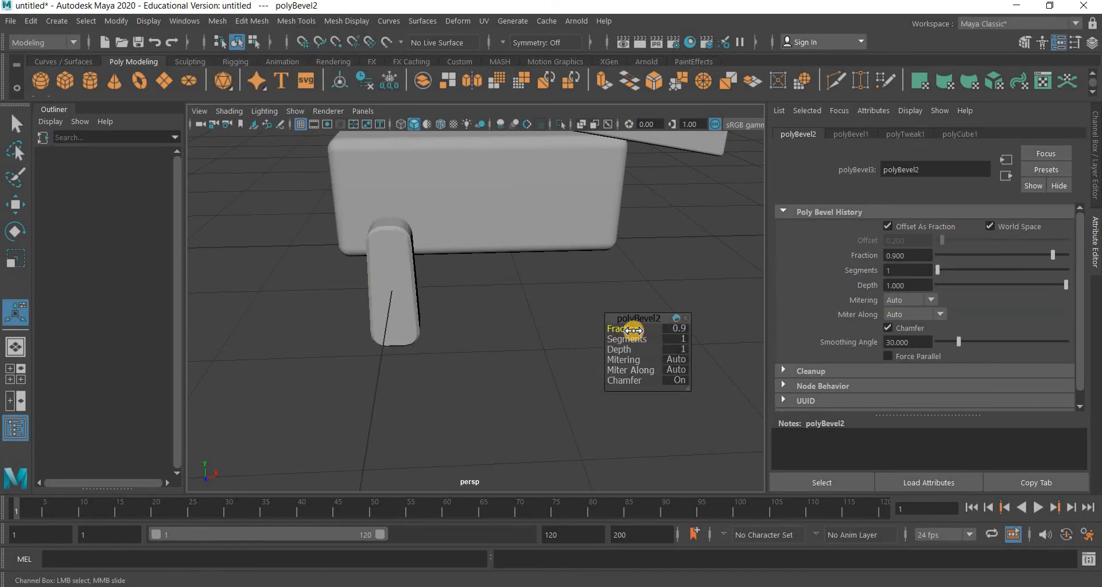
pyautogui.moveTo(671, 339); pyautogui.dragTo(668, 344)
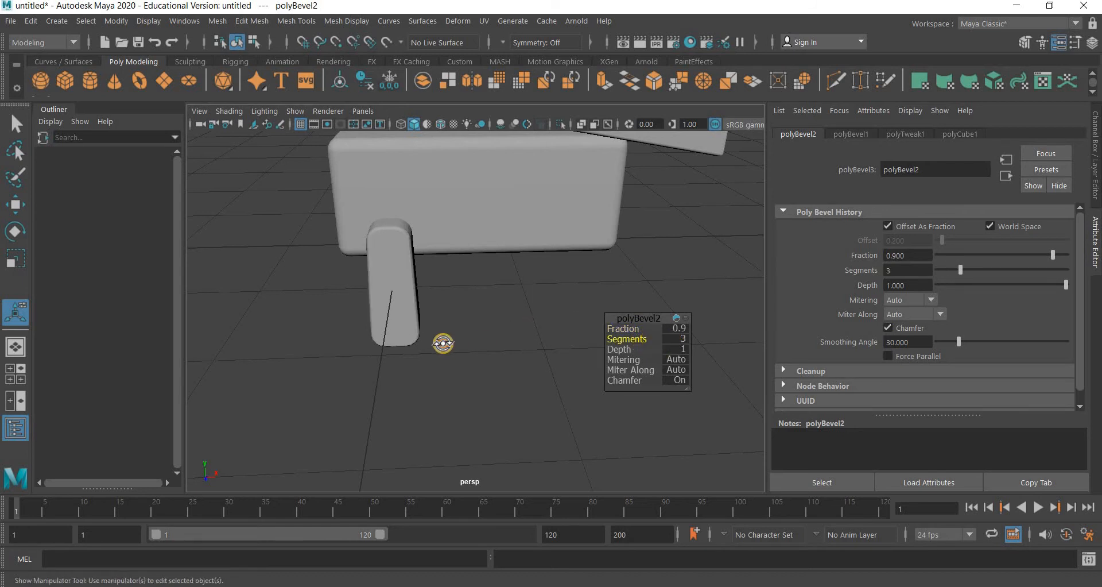
pyautogui.click(432, 343)
# - Inspect the leg's rounded edges up close and set its latest bevel to 4 segments
pyautogui.keyDown('alt'); pyautogui.moveTo(421, 342); pyautogui.dragTo(482, 337); pyautogui.keyUp('alt')
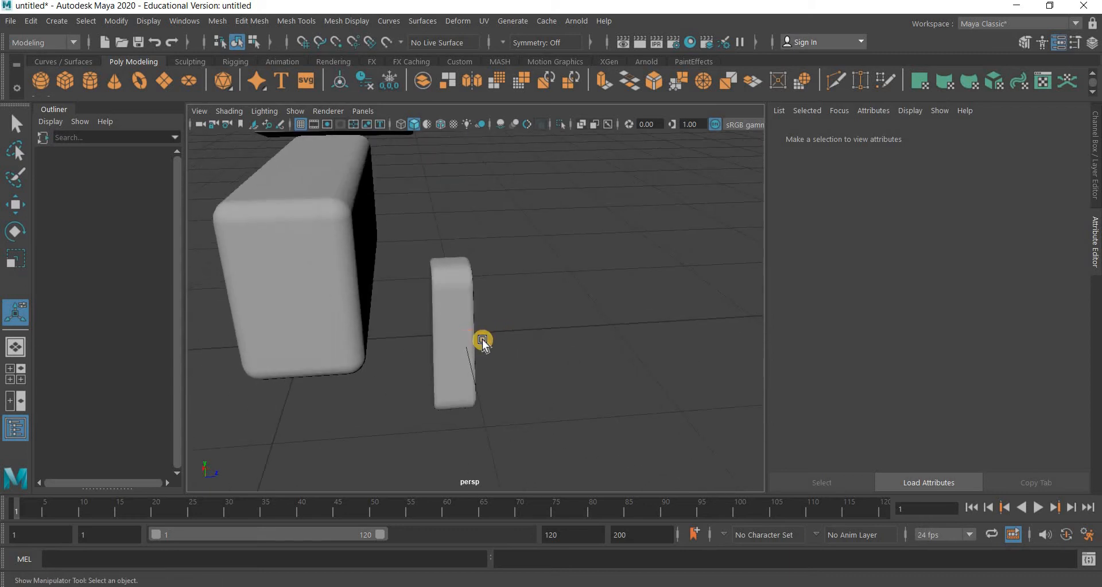
pyautogui.click(463, 344)
pyautogui.scroll(10, 363, 359)
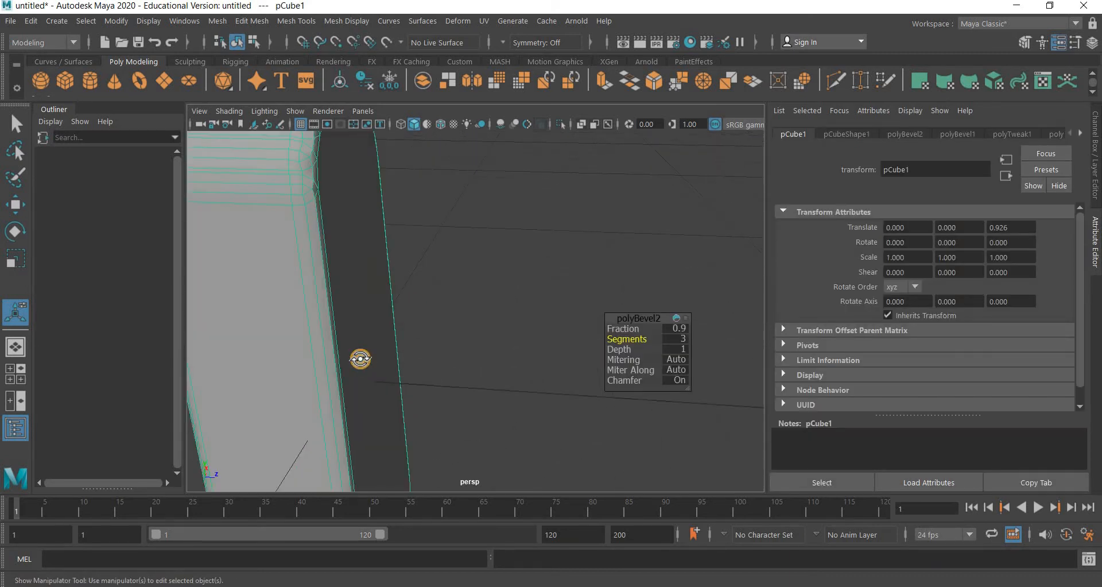
pyautogui.scroll(-8, 363, 359)
pyautogui.keyDown('alt'); pyautogui.moveTo(339, 366); pyautogui.dragTo(338, 364); pyautogui.keyUp('alt')
pyautogui.scroll(8, 366, 365)
pyautogui.scroll(-5, 436, 356)
pyautogui.keyDown('alt'); pyautogui.moveTo(436, 357); pyautogui.dragTo(527, 357, button='middle'); pyautogui.keyUp('alt')
pyautogui.scroll(5, 527, 356)
pyautogui.click(675, 345)
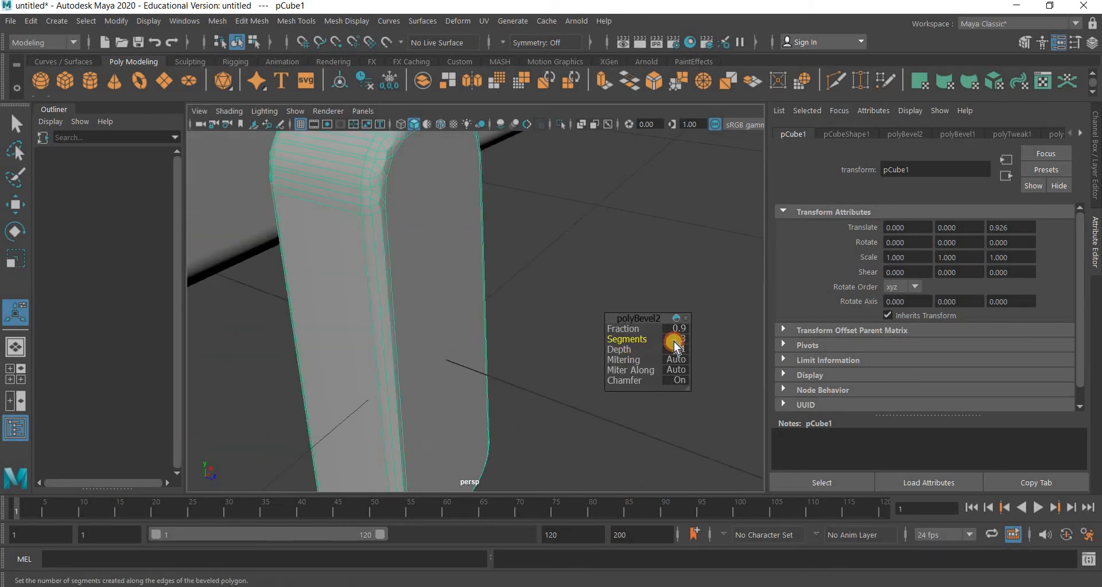
pyautogui.click(586, 241)
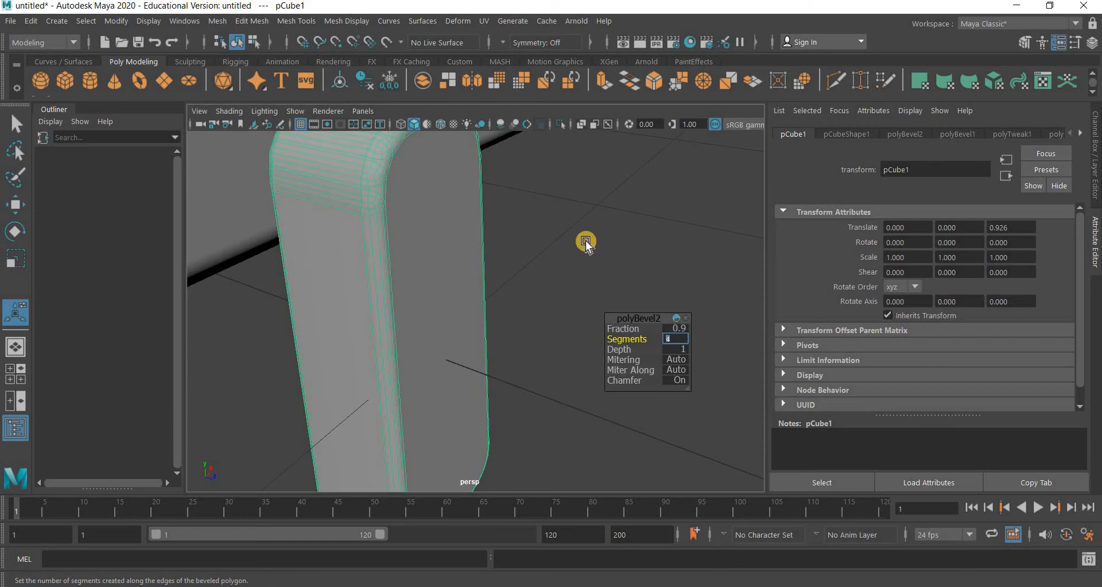
pyautogui.click(499, 357)
pyautogui.scroll(-5, 498, 357)
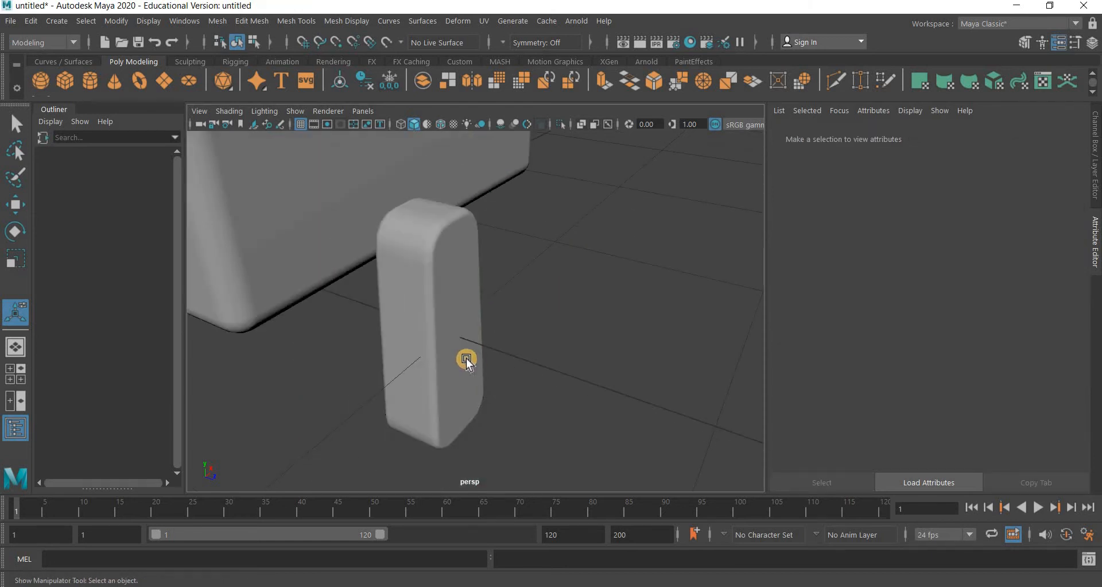
# - Move the leg closer to the torso, to about 0.528 in Z
pyautogui.click(466, 359)
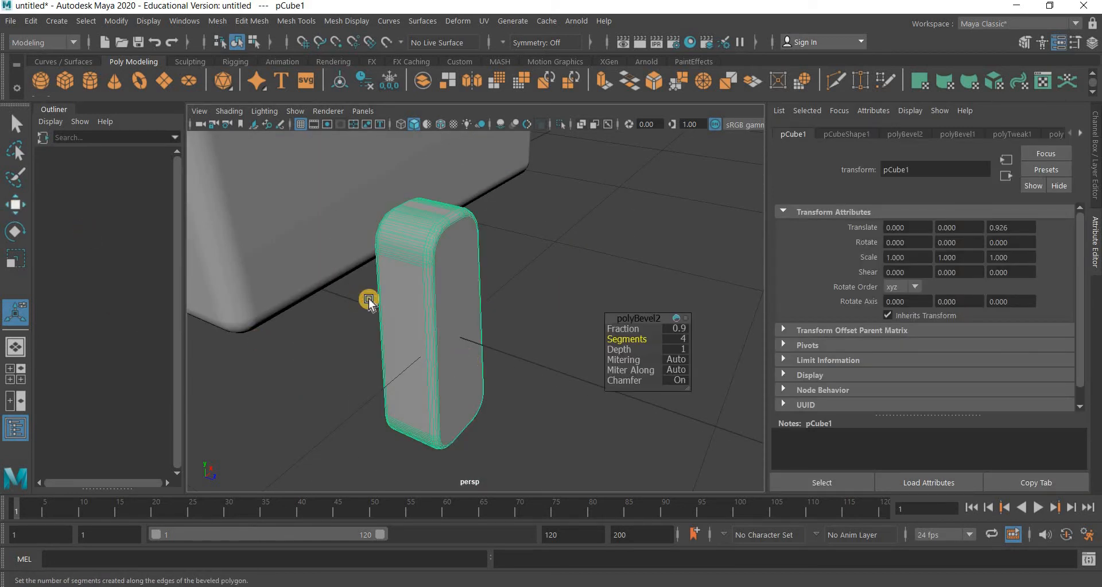
pyautogui.press('w')
pyautogui.scroll(-5, 459, 372)
pyautogui.keyDown('alt'); pyautogui.moveTo(560, 330); pyautogui.dragTo(498, 326); pyautogui.keyUp('alt')
pyautogui.keyDown('alt'); pyautogui.moveTo(527, 359); pyautogui.dragTo(402, 330); pyautogui.keyUp('alt')
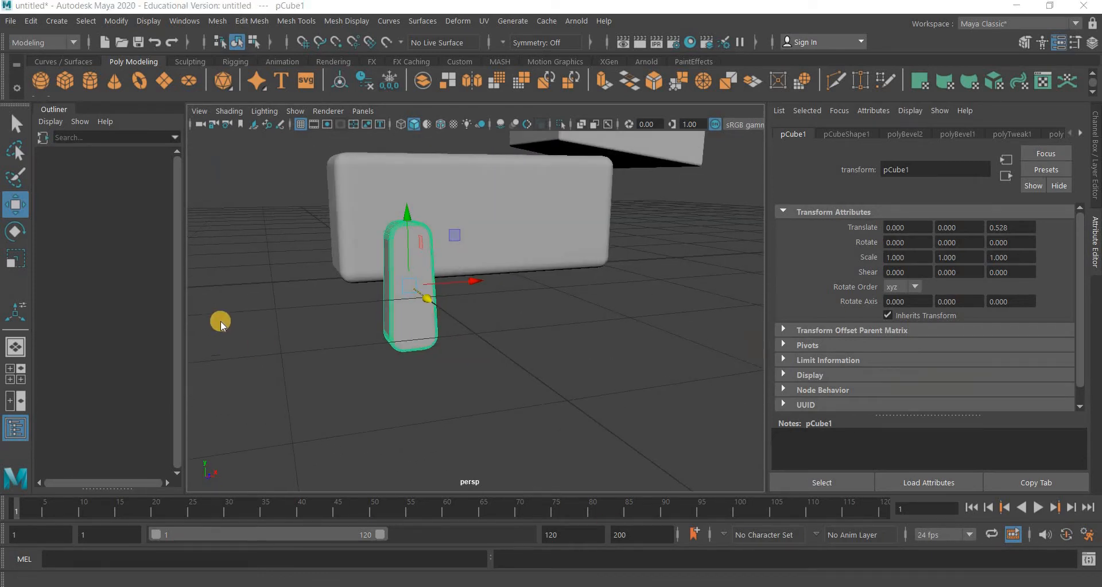
# - Check the legs in the reference photo, stretch all of the leg's vertices in Y to lengthen it, and return to object mode
pyautogui.hotkey('alt', 'Tab')
pyautogui.click(548, 585)
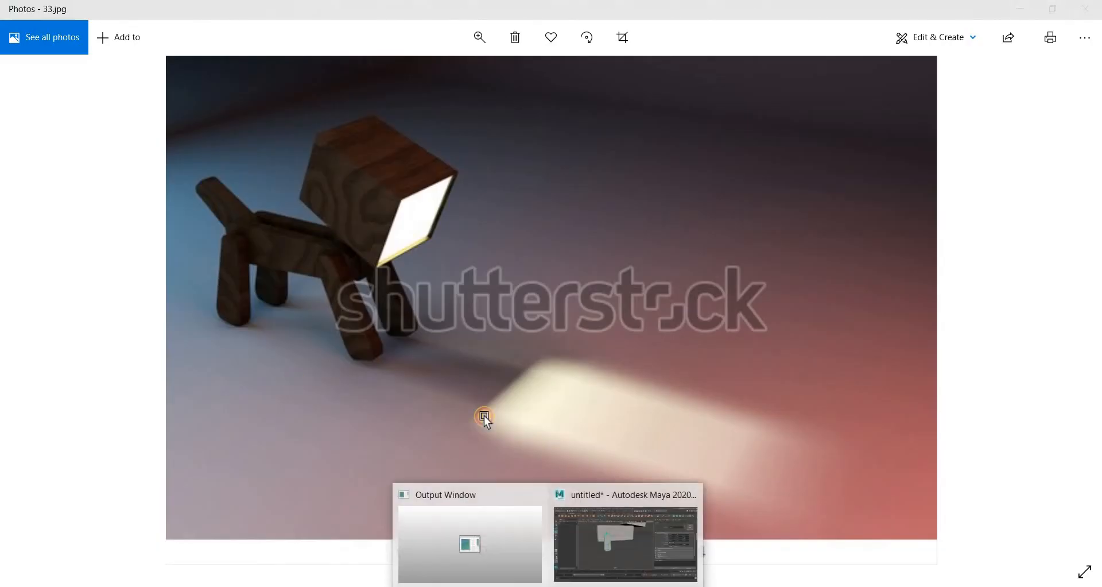
pyautogui.click(625, 542)
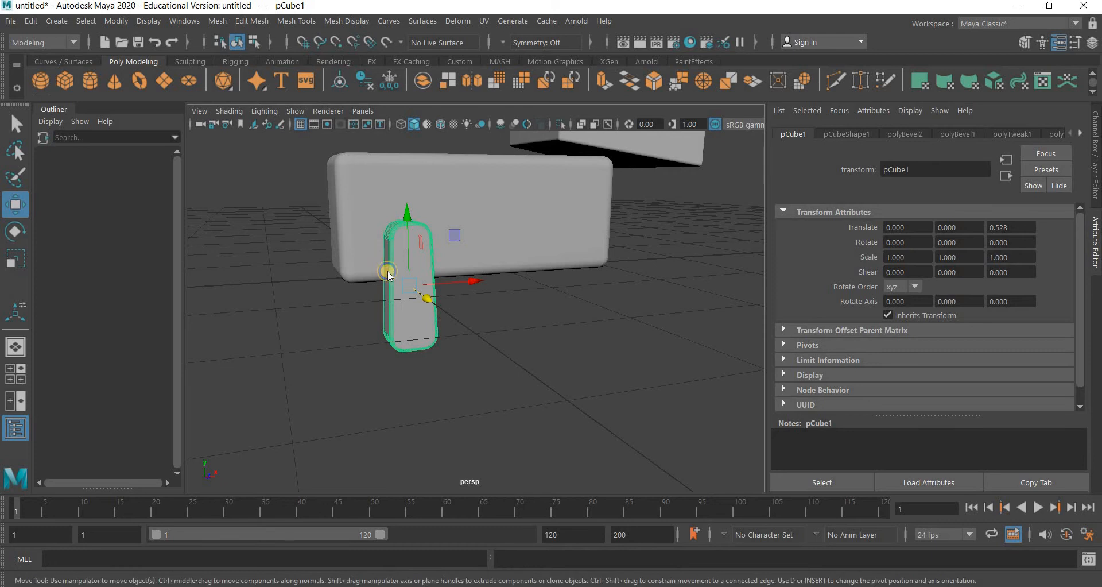
pyautogui.moveTo(385, 271); pyautogui.dragTo(312, 197, button='right')
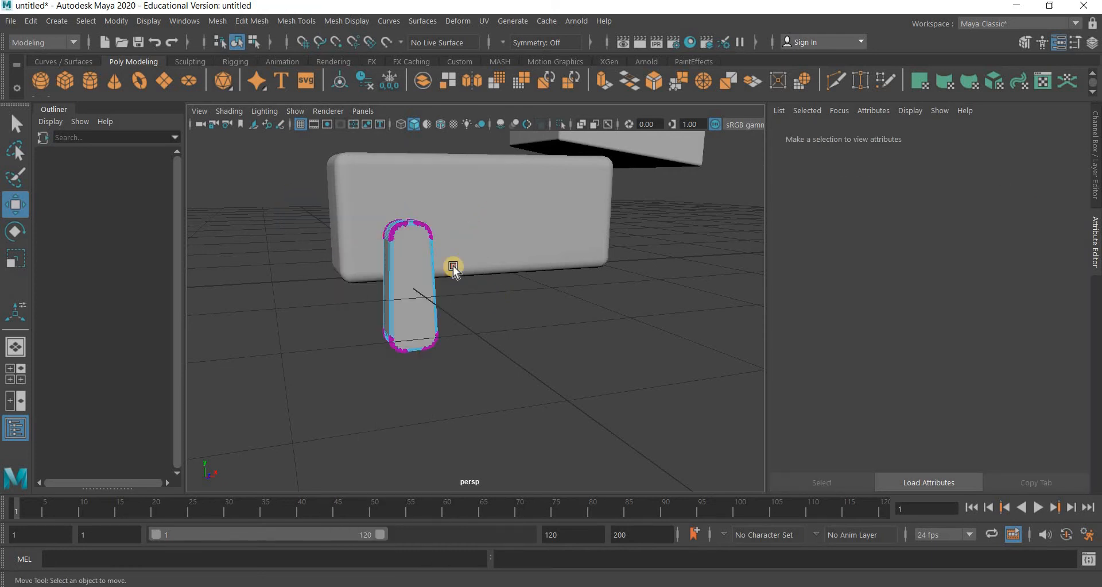
pyautogui.moveTo(240, 417); pyautogui.dragTo(482, 198)
pyautogui.press('r')
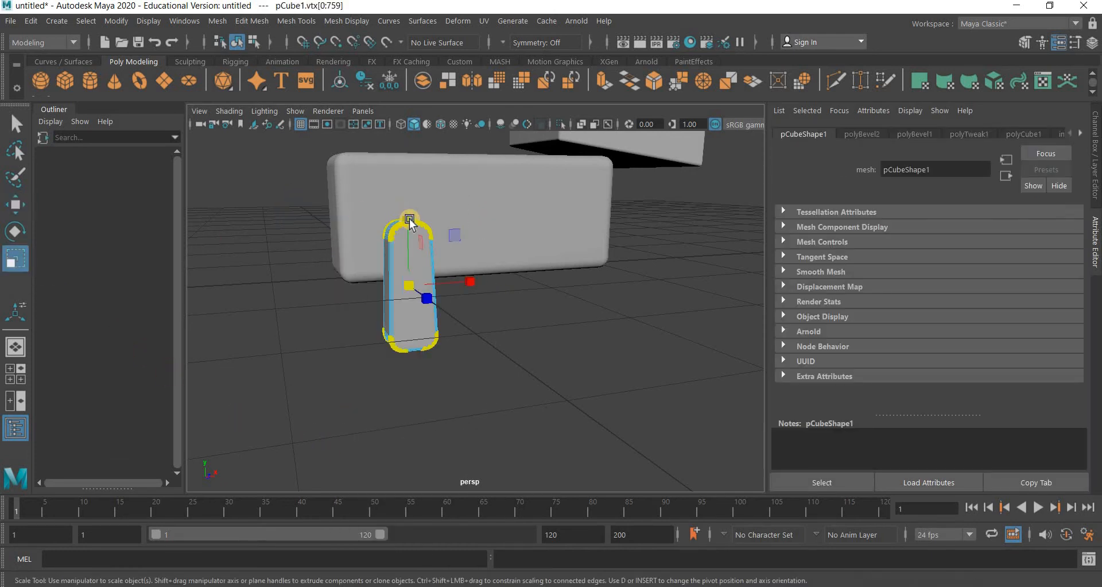
pyautogui.moveTo(411, 207); pyautogui.dragTo(199, 245, button='middle')
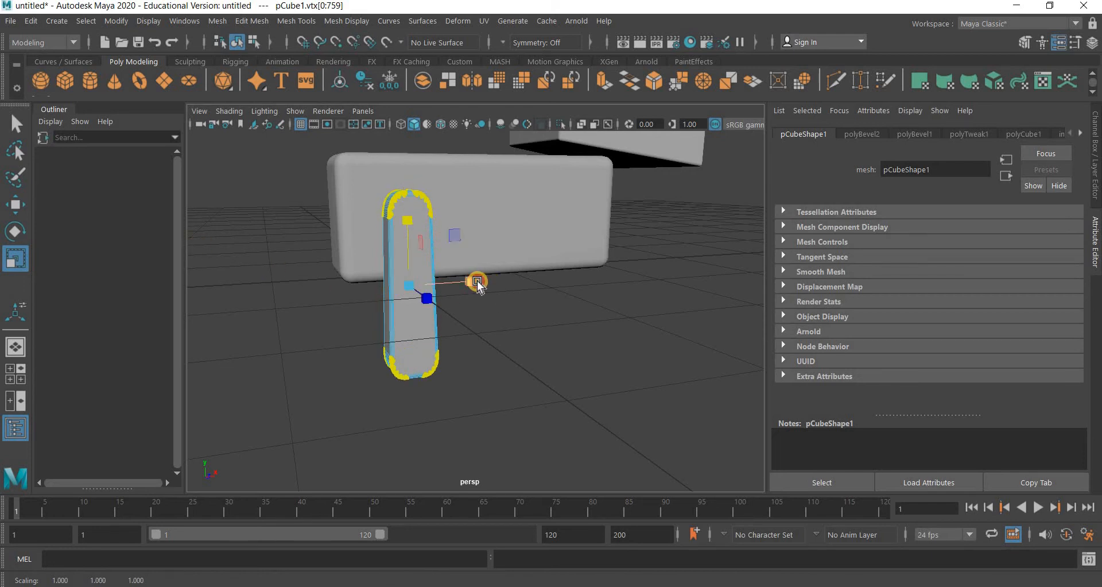
pyautogui.press('w')
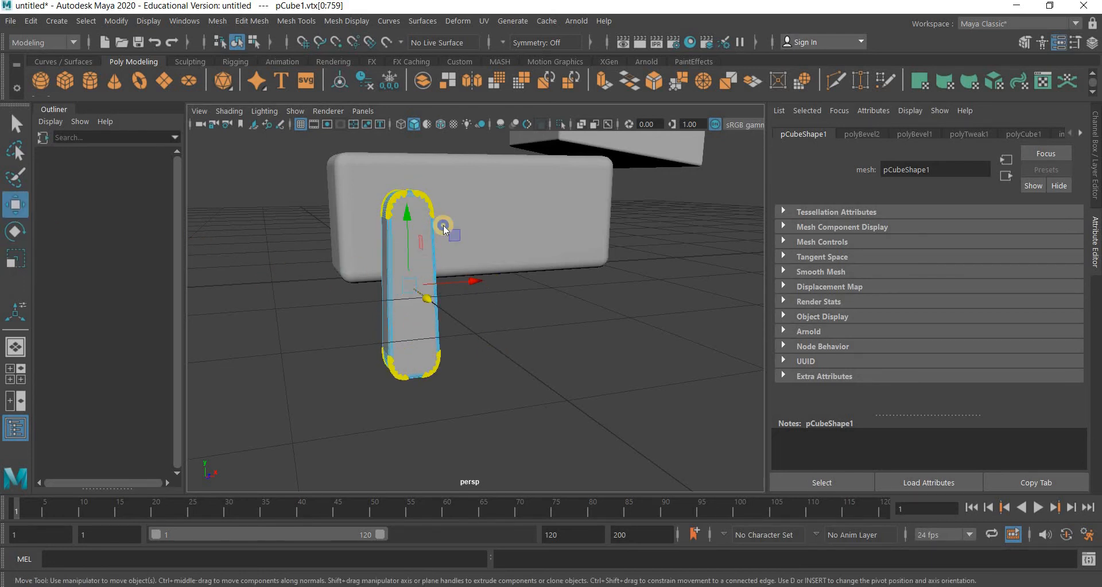
pyautogui.moveTo(389, 194); pyautogui.dragTo(461, 179, button='right')
pyautogui.moveTo(556, 404); pyautogui.dragTo(556, 403, button='right')
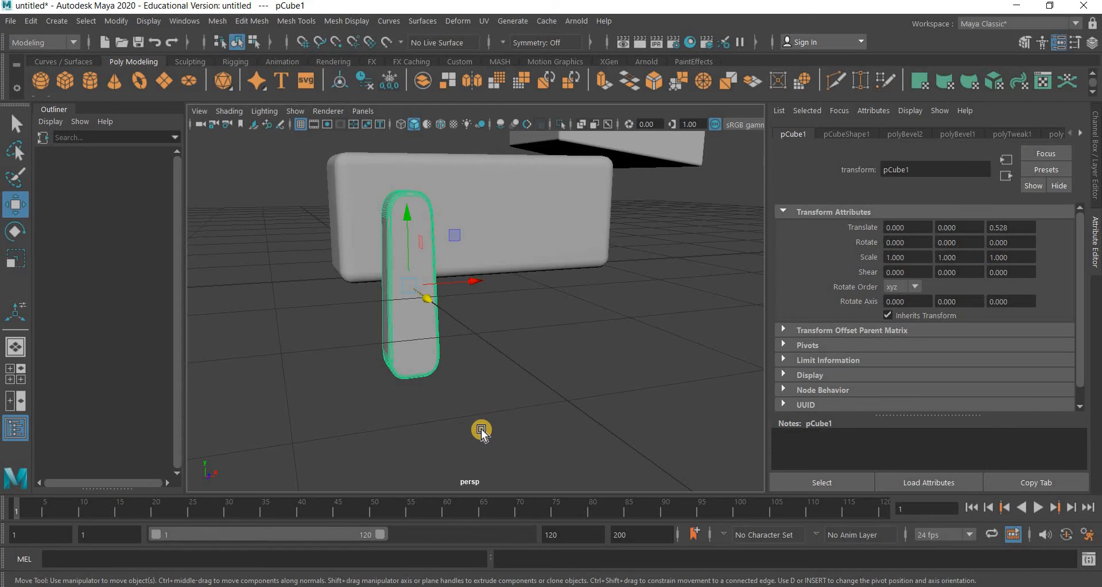
# - In the front view, move the leg to about -0.124 in X and -0.129 in Y, and tilt it to about -12.787 degrees in Z
pyautogui.press('space')
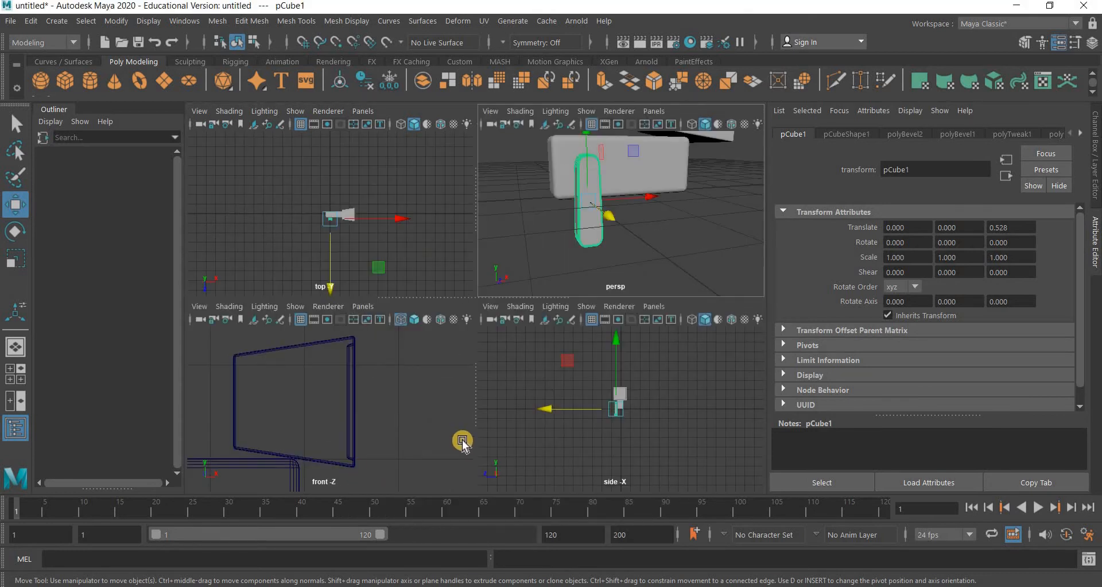
pyautogui.press('space')
pyautogui.press('f')
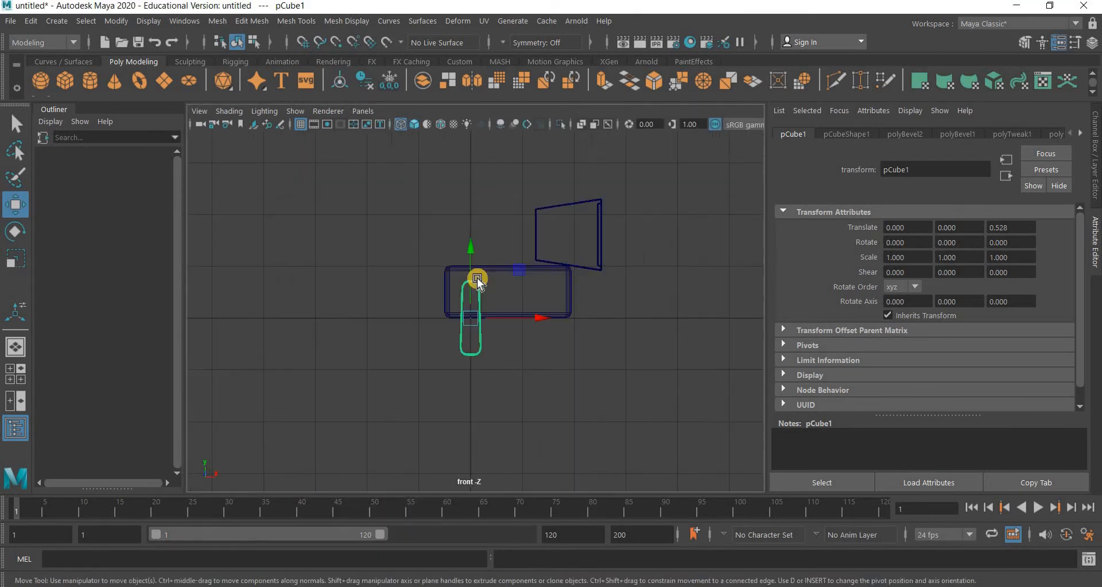
pyautogui.scroll(2, 466, 268)
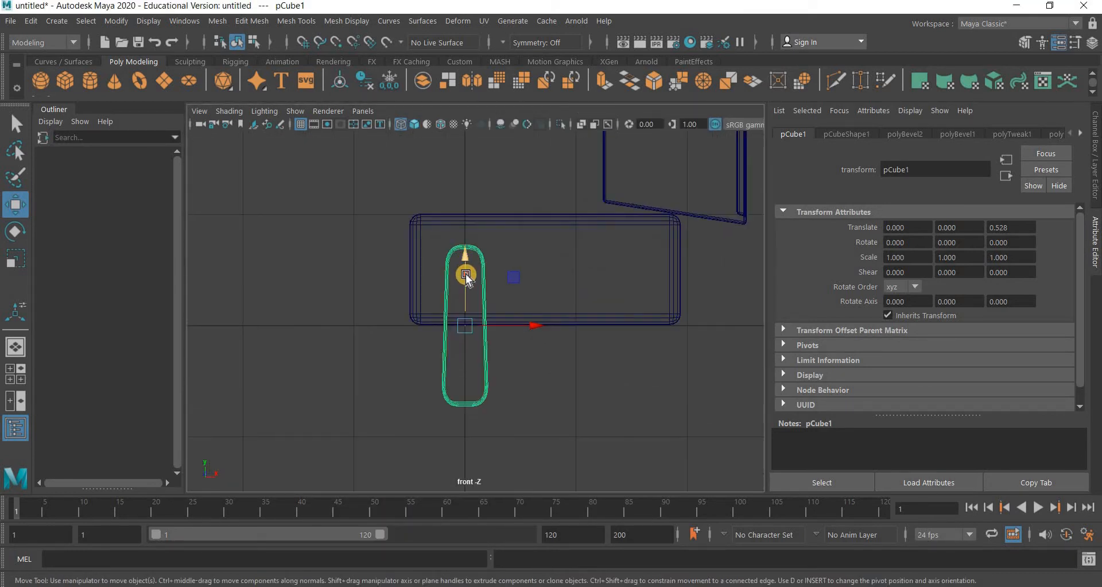
pyautogui.moveTo(465, 275); pyautogui.dragTo(466, 288)
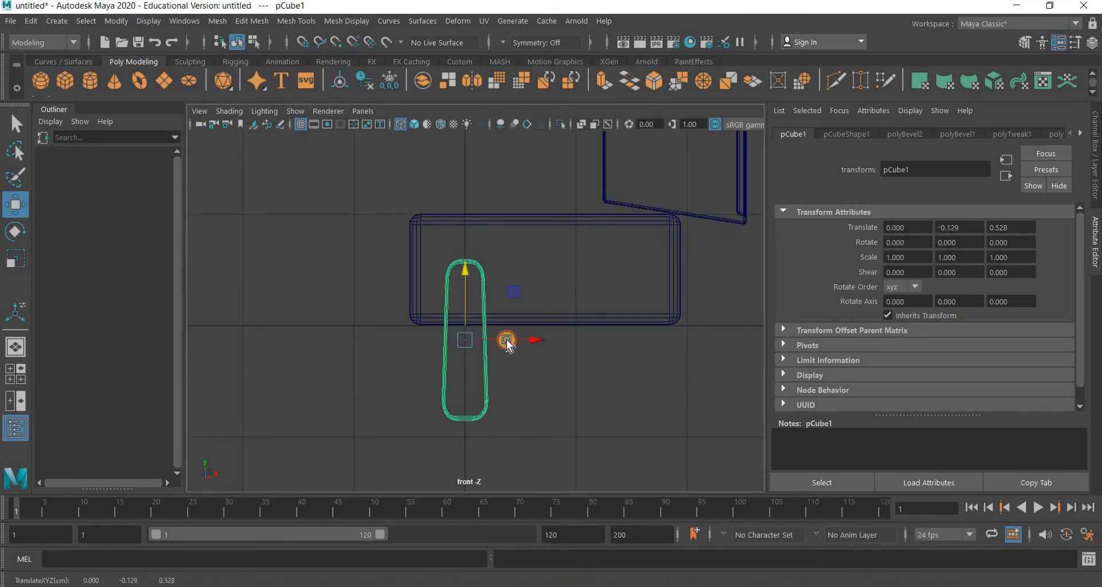
pyautogui.moveTo(503, 341); pyautogui.dragTo(471, 359)
pyautogui.press('e')
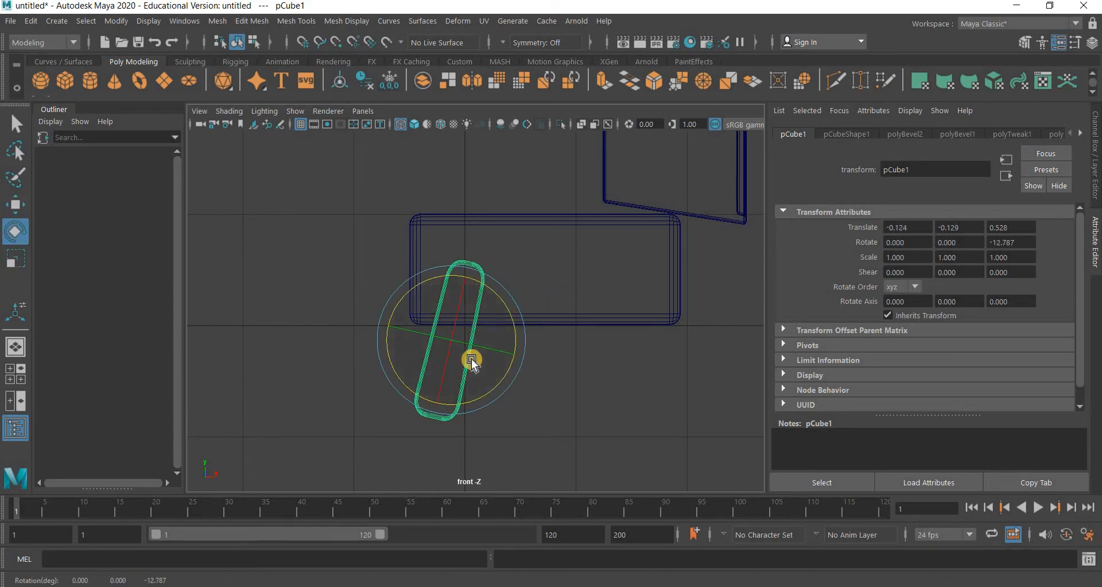
# - Duplicate the leg, place the copy under the torso's head end at about X 1.970, Y -0.165, and rotate it to about 30.954 degrees in Z
pyautogui.keyDown('shift'); pyautogui.moveTo(517, 338); pyautogui.dragTo(484, 428); pyautogui.keyUp('shift')
pyautogui.press('w')
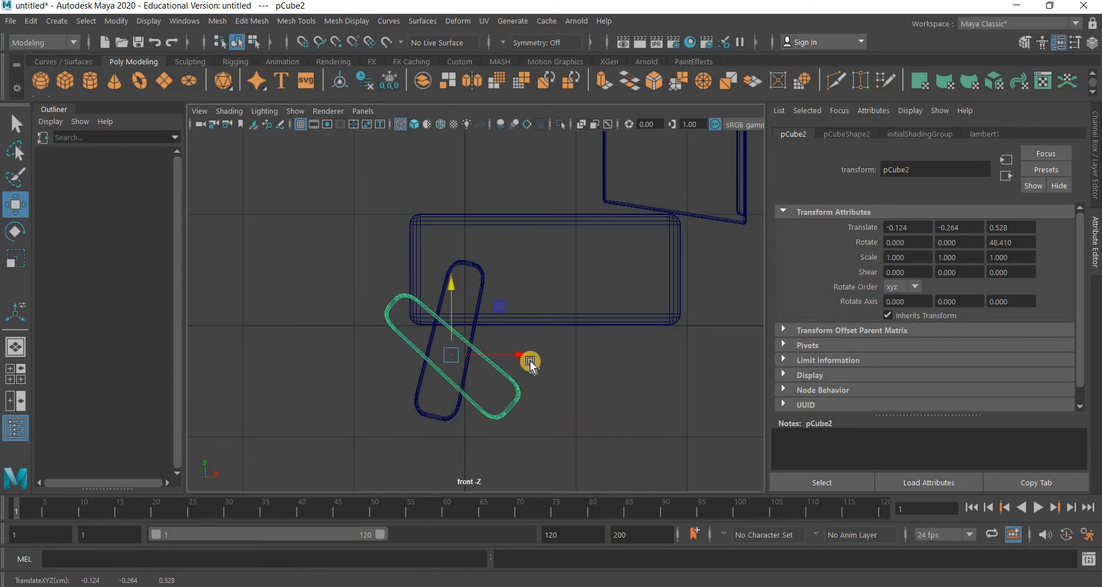
pyautogui.moveTo(787, 360); pyautogui.dragTo(752, 359)
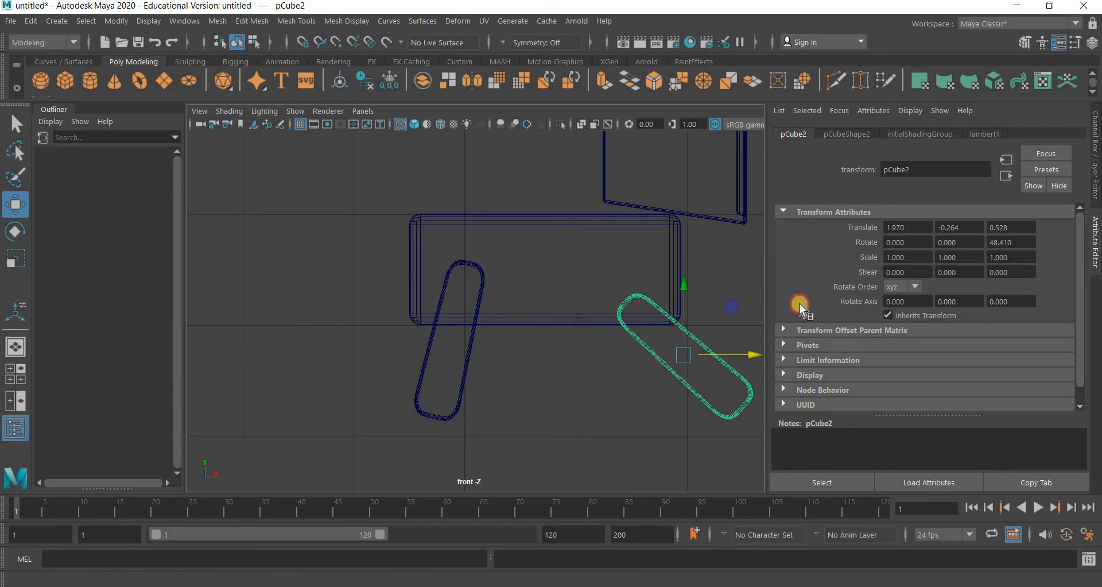
pyautogui.press('e')
pyautogui.moveTo(738, 344); pyautogui.dragTo(114, 289)
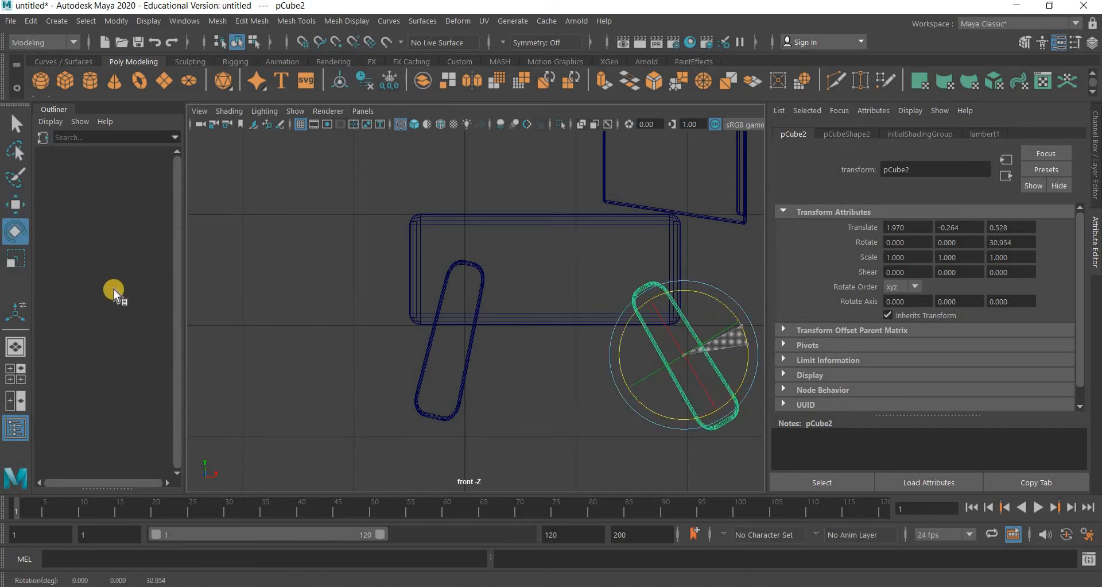
pyautogui.press('w')
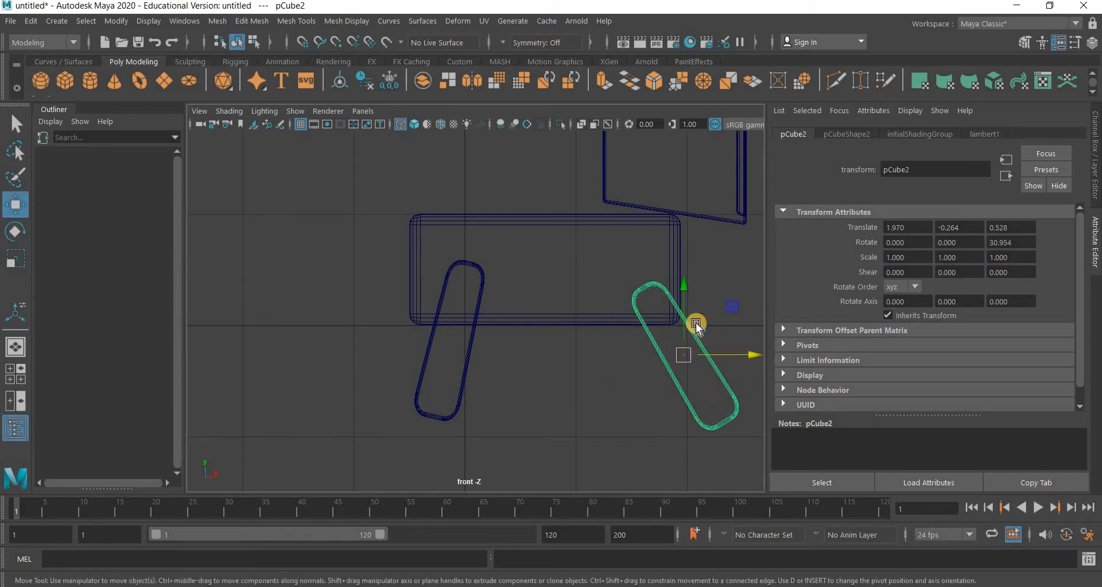
pyautogui.moveTo(684, 306); pyautogui.dragTo(684, 306)
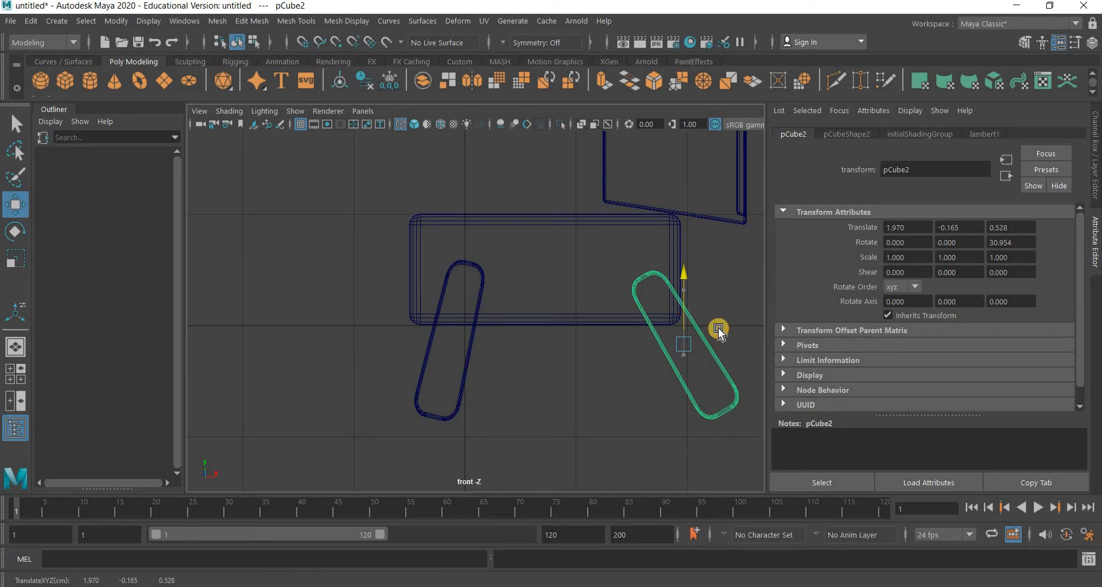
# - Select both legs, duplicate them, and move the copies to the torso's opposite side at about -0.442 in Z
pyautogui.moveTo(724, 345); pyautogui.dragTo(439, 407)
pyautogui.press('space')
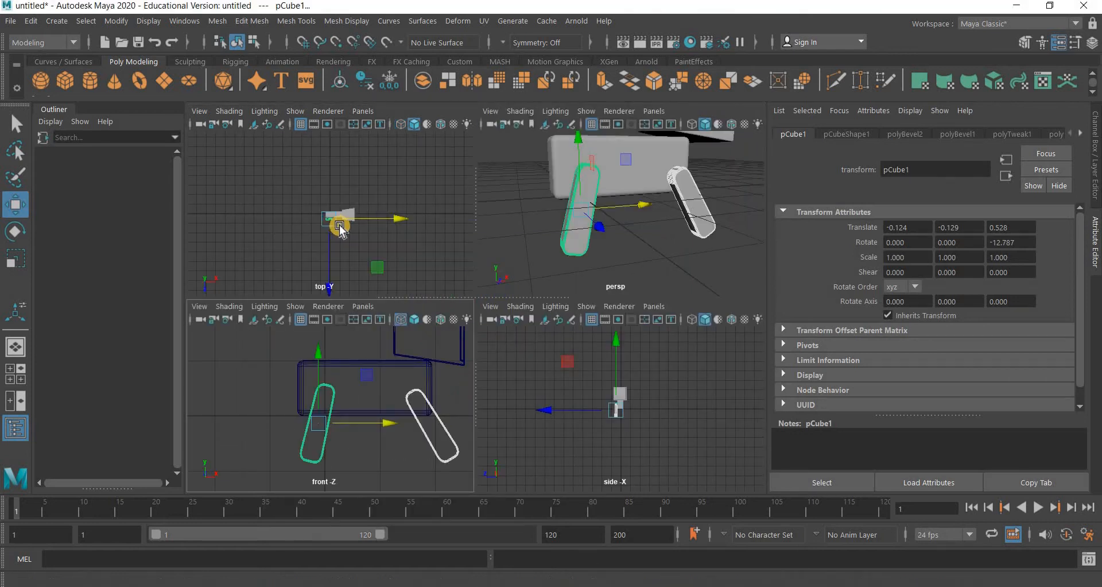
pyautogui.scroll(5, 344, 229)
pyautogui.scroll(-3, 357, 237)
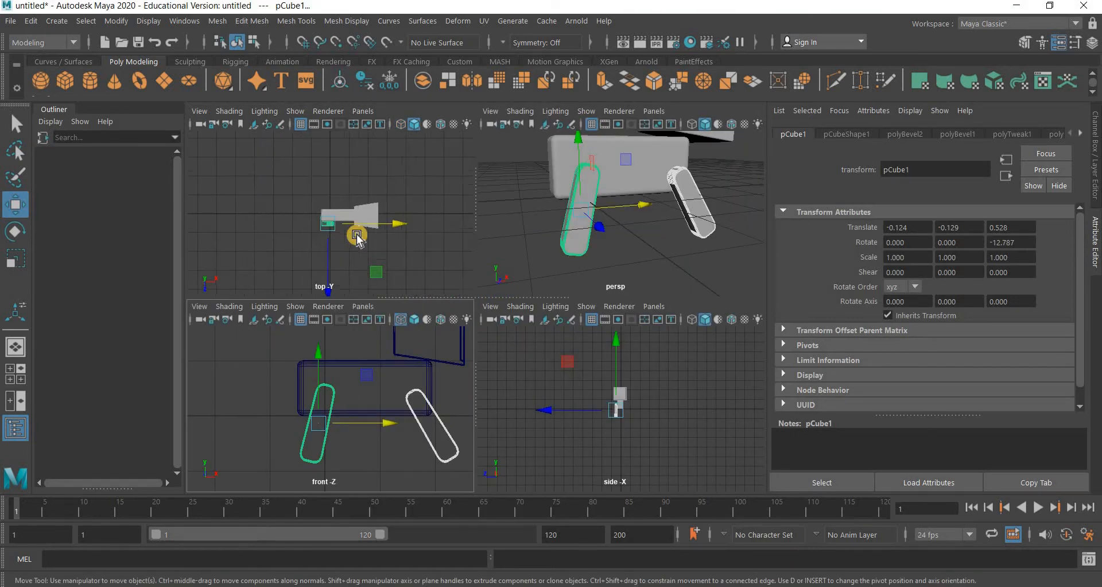
pyautogui.scroll(2, 357, 238)
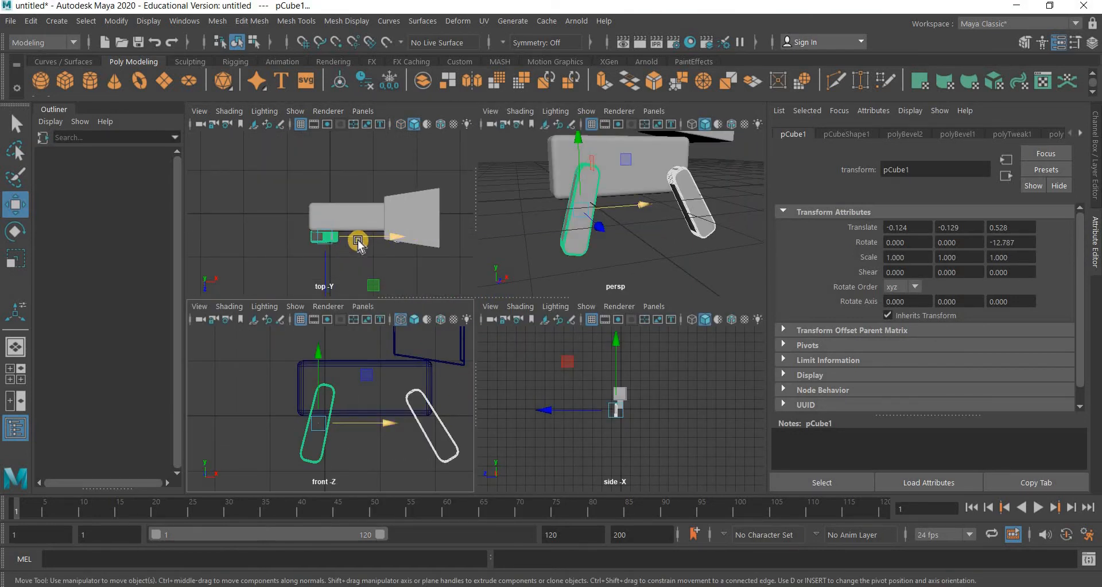
pyautogui.hotkey('ctrl', 'd')
pyautogui.moveTo(327, 280); pyautogui.dragTo(327, 239)
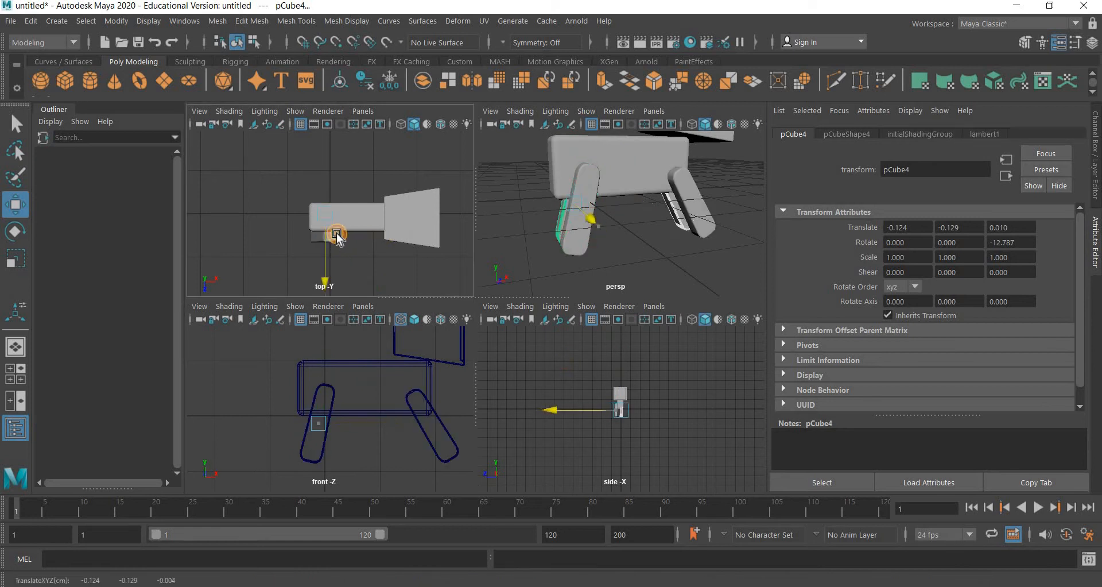
pyautogui.middleClick(371, 425)
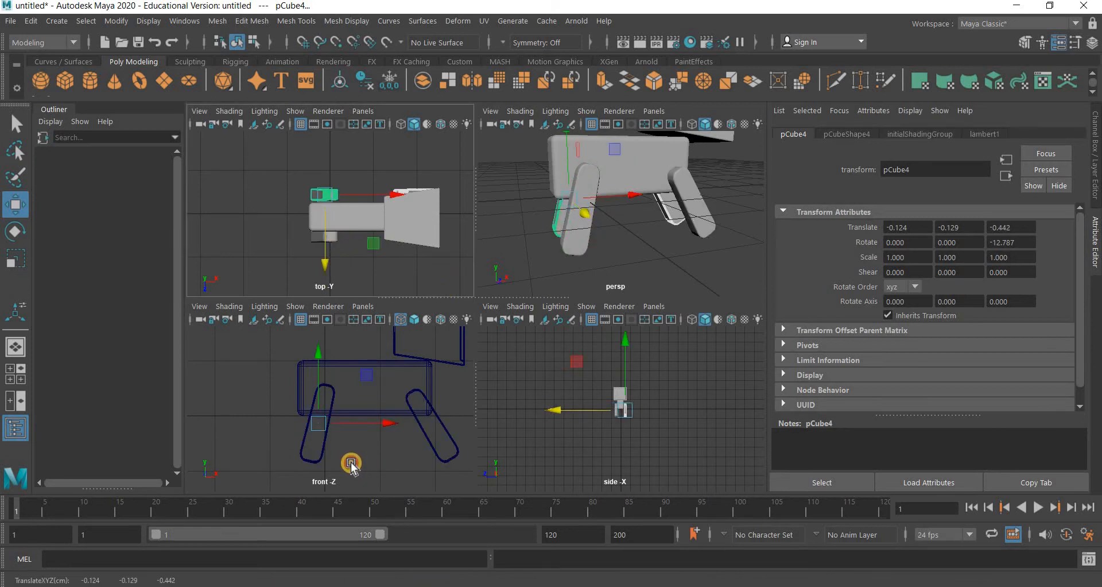
# - Create a polygon cube for the tail and place it behind the torso's rear end at about X -1.031, Y 0.521
pyautogui.click(453, 436)
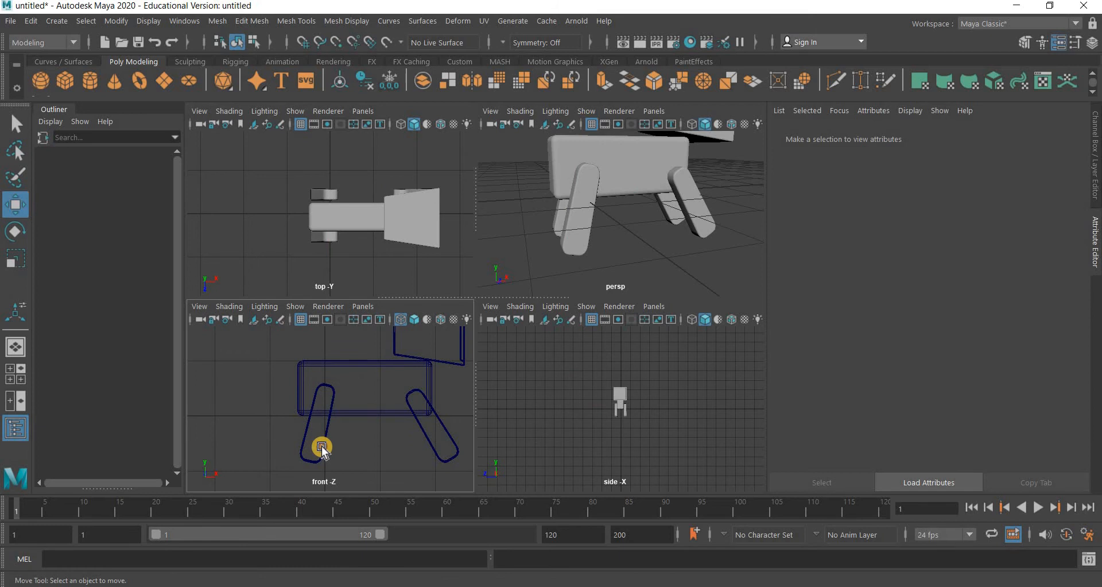
pyautogui.hotkey('ctrl', 'z')
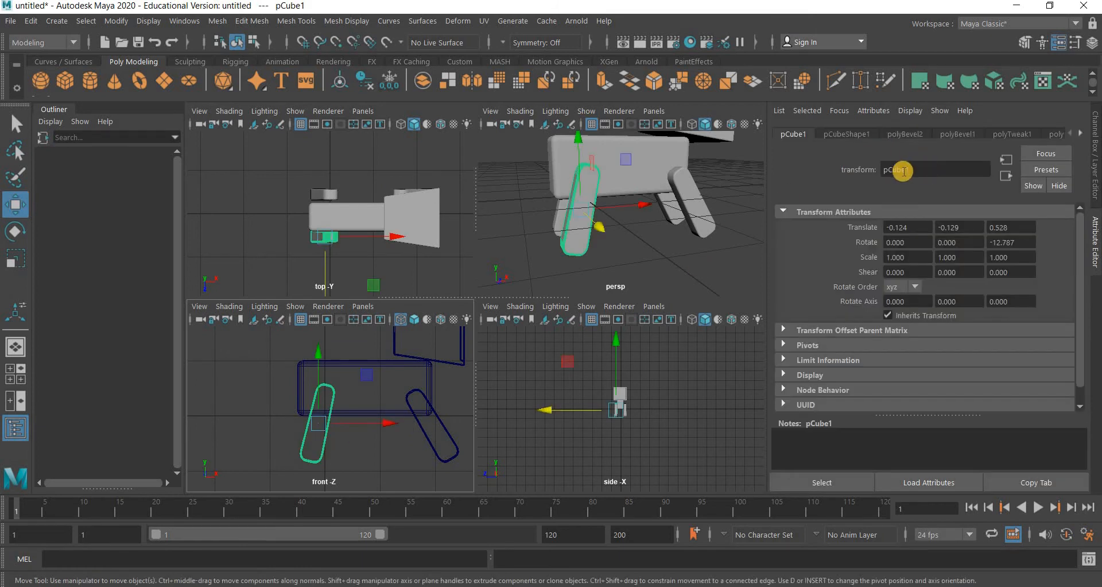
pyautogui.click(387, 453)
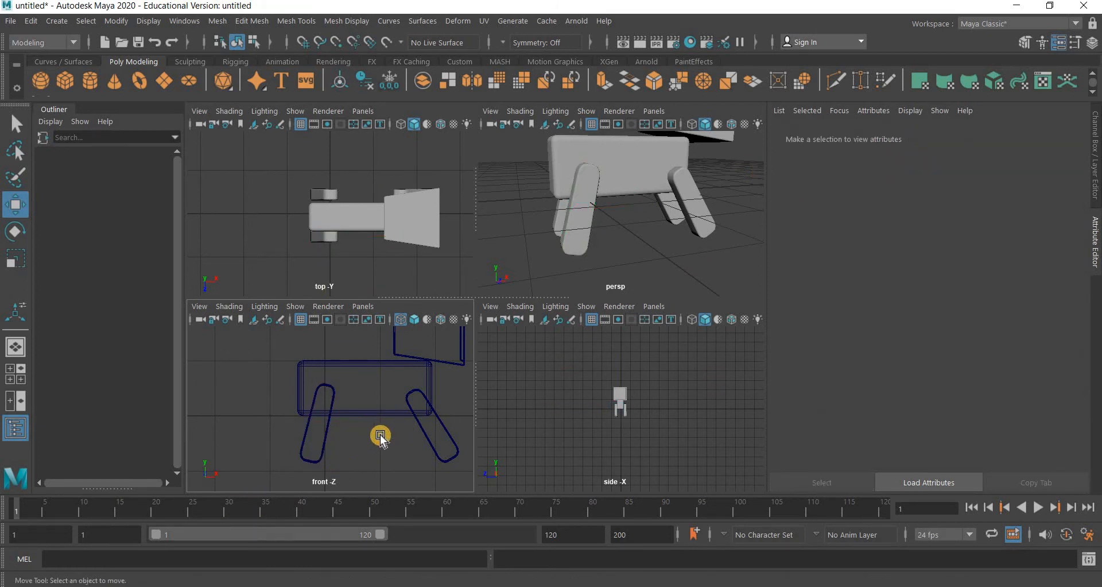
pyautogui.click(65, 81)
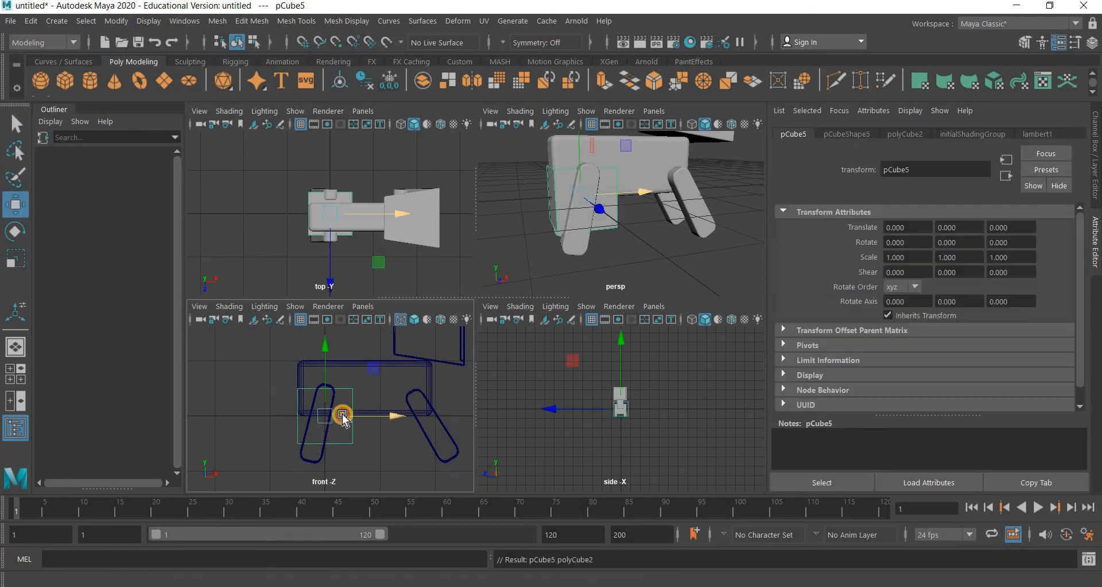
pyautogui.moveTo(343, 414); pyautogui.dragTo(270, 396)
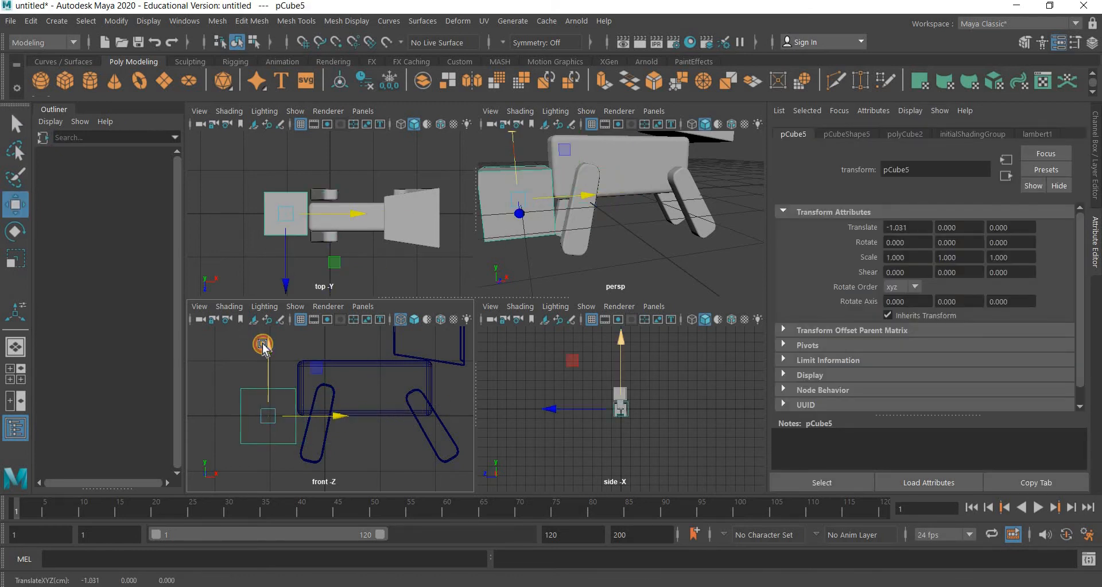
pyautogui.moveTo(263, 344); pyautogui.dragTo(263, 316)
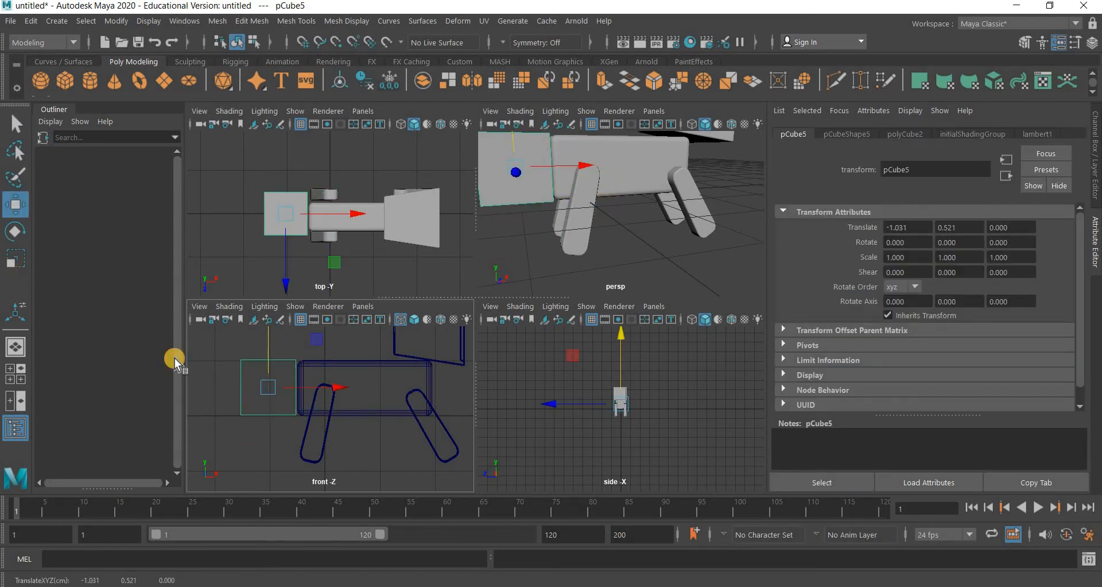
# - Select all of the tail cube's vertices and scale them down uniformly so the block is smaller than the torso's end
pyautogui.press('r')
pyautogui.moveTo(295, 194); pyautogui.dragTo(264, 265, button='right')
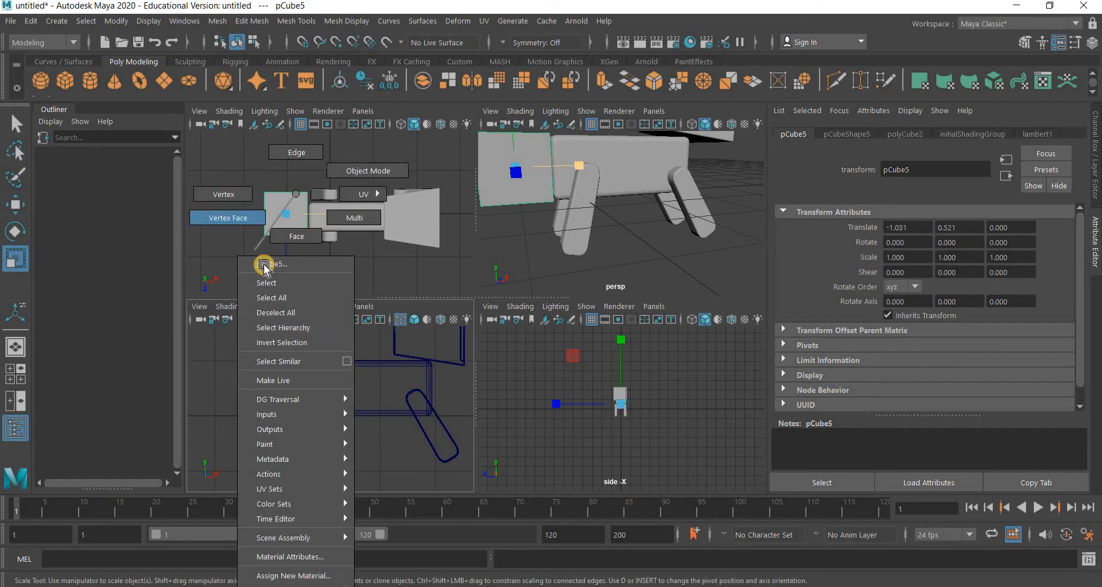
pyautogui.moveTo(310, 343); pyautogui.dragTo(215, 455)
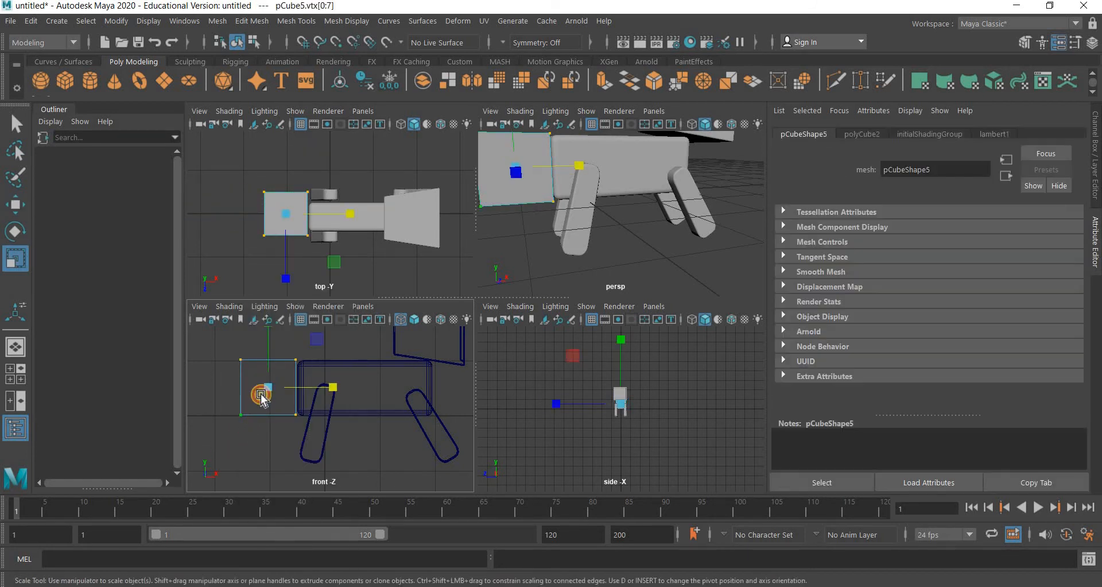
pyautogui.moveTo(261, 396); pyautogui.dragTo(262, 457)
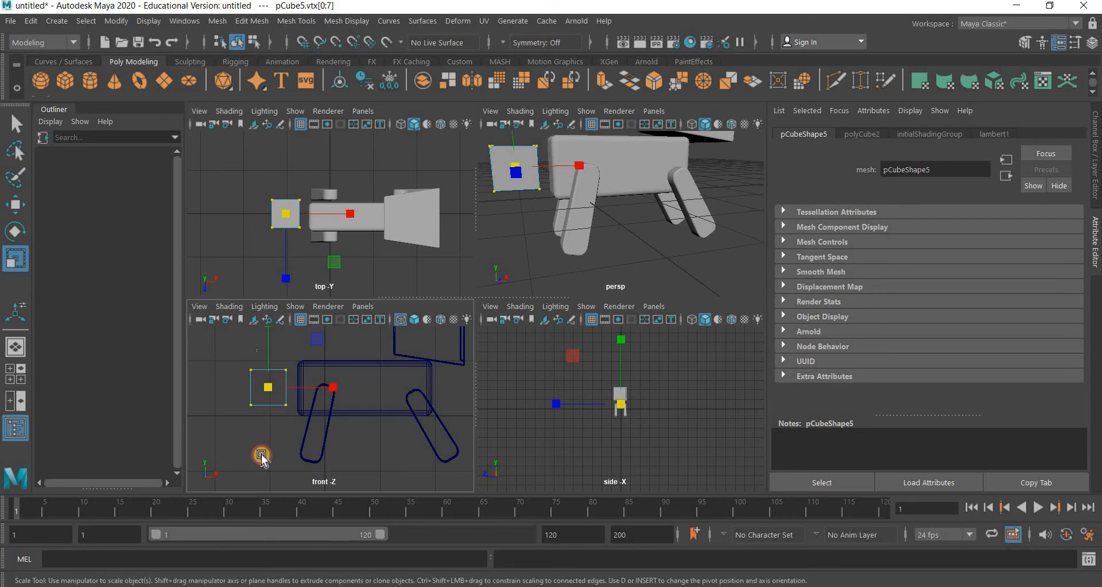
# - Pull the tail's outer end vertices away from the torso and upward, rotate them, and scale them uniformly to about 0.332
pyautogui.press('w')
pyautogui.click(291, 404)
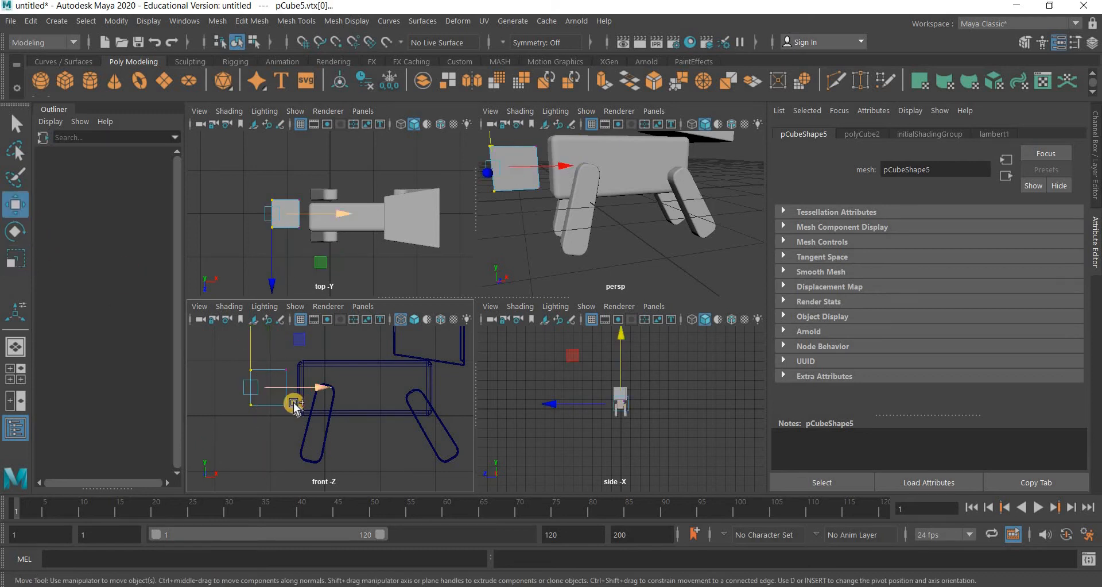
pyautogui.keyDown('alt'); pyautogui.moveTo(293, 404); pyautogui.dragTo(394, 438, button='middle'); pyautogui.keyUp('alt')
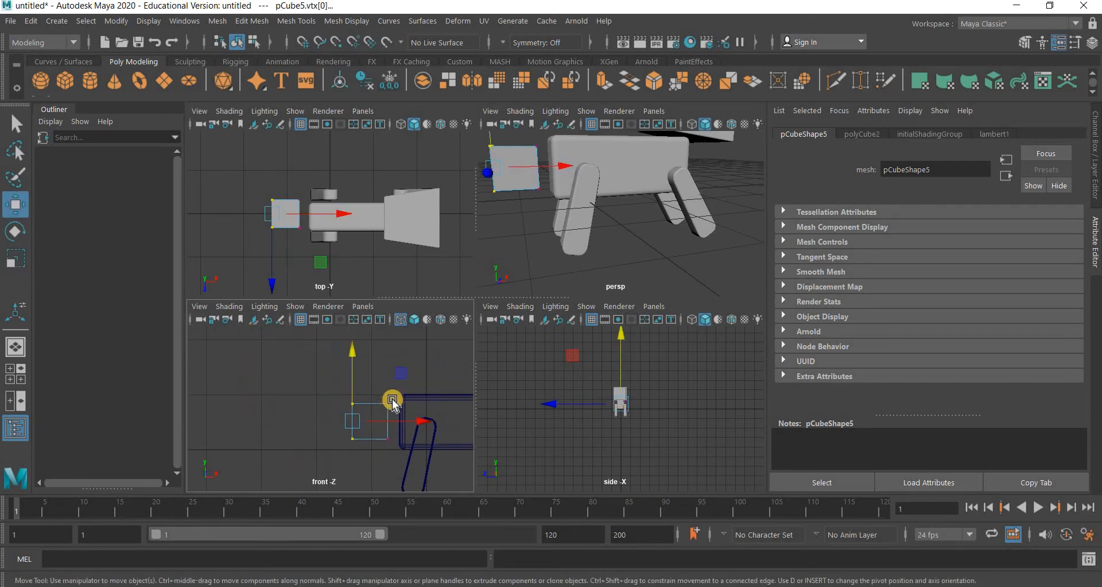
pyautogui.moveTo(383, 370)
pyautogui.mouseDown()
pyautogui.moveTo(356, 327)
pyautogui.moveTo(339, 324)
pyautogui.moveTo(376, 389)
pyautogui.mouseUp()
pyautogui.press('e')
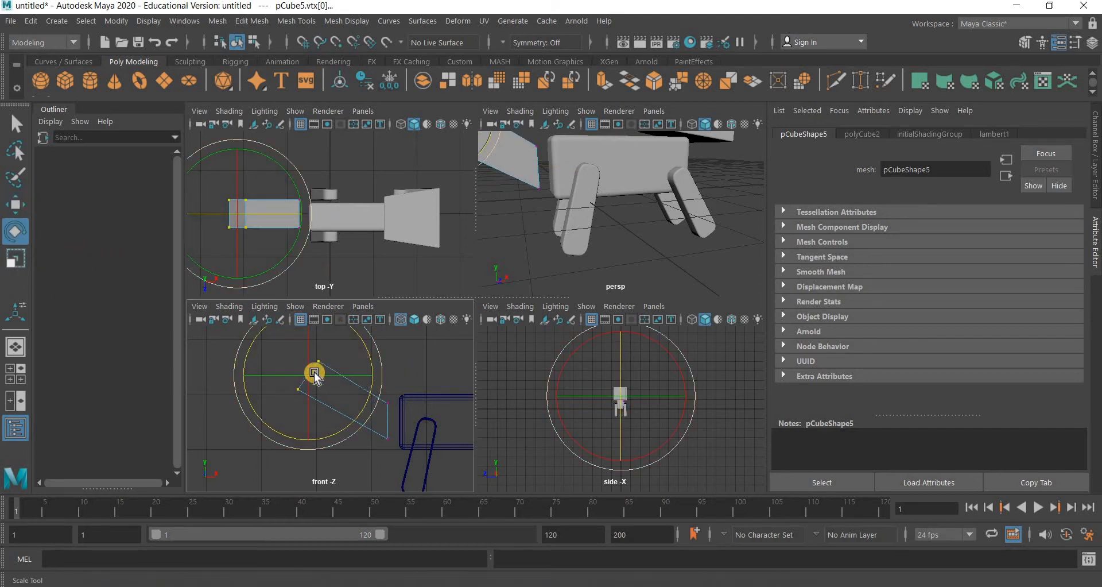
pyautogui.press('r')
pyautogui.moveTo(300, 399); pyautogui.dragTo(296, 416, button='middle')
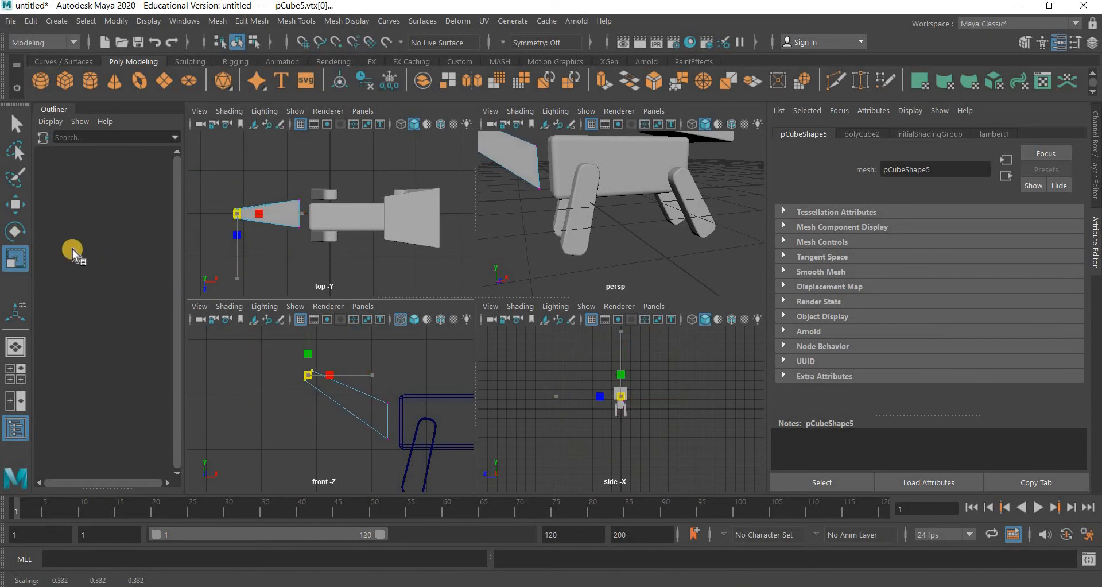
# - Move the tail's tip vertices to about X -1.881, Y 1.562, and in object mode shift the tail to about X -0.895
pyautogui.click(15, 206)
pyautogui.press('w')
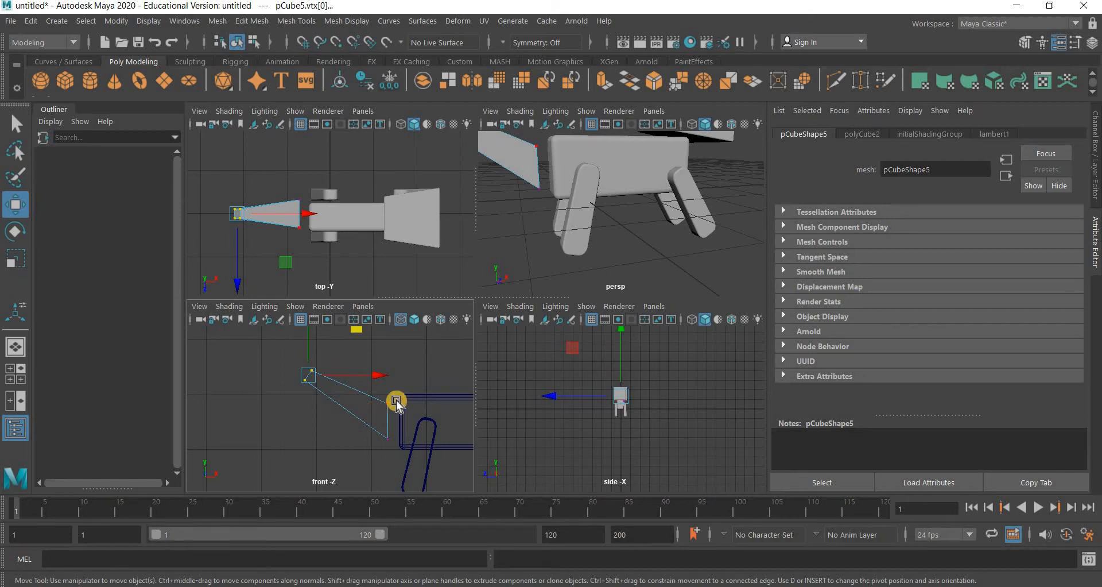
pyautogui.keyDown('alt'); pyautogui.moveTo(357, 333); pyautogui.dragTo(317, 365, button='middle'); pyautogui.keyUp('alt')
pyautogui.moveTo(316, 363); pyautogui.dragTo(330, 356)
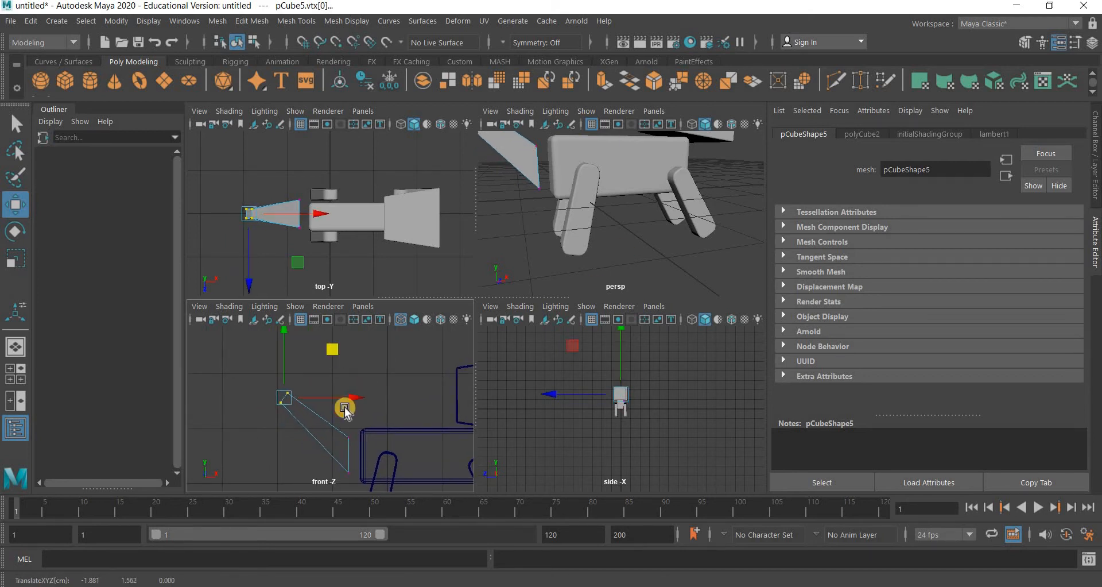
pyautogui.moveTo(390, 251); pyautogui.dragTo(379, 459, button='right')
pyautogui.moveTo(384, 457); pyautogui.dragTo(378, 453)
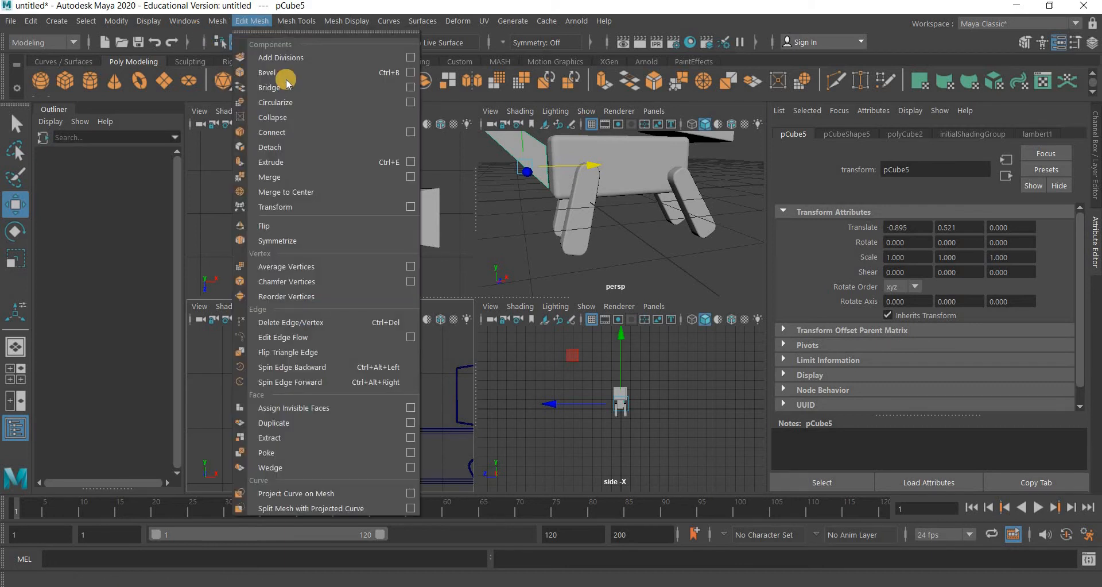
# - Bevel the tail's edges with 3 segments
pyautogui.click(281, 75)
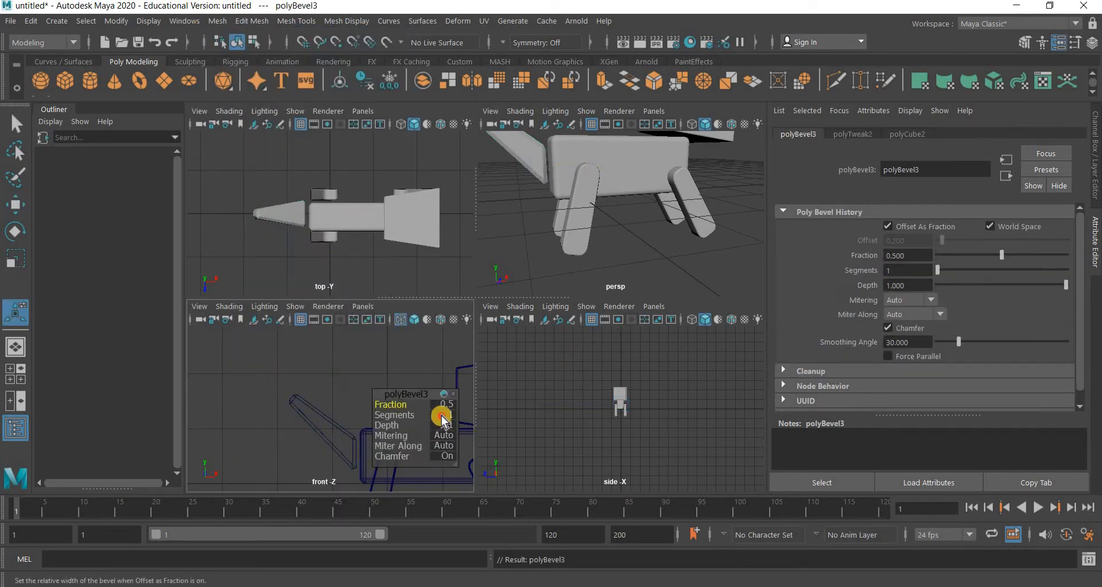
pyautogui.click(442, 415)
pyautogui.write('3')
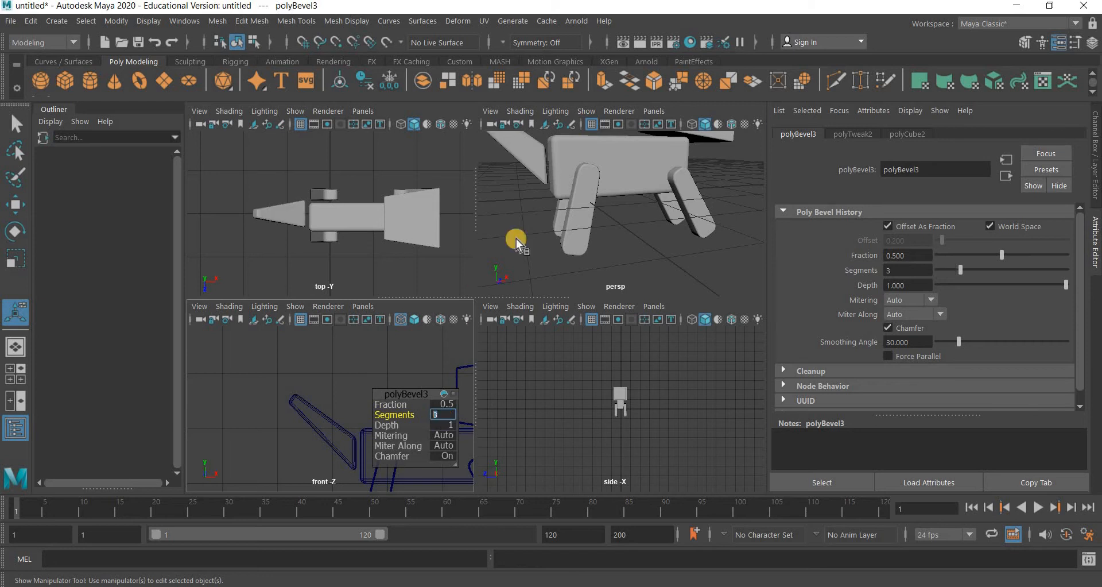
# - Set the tail bevel's fraction to 1, and reduce it to 0.8
pyautogui.keyDown('alt'); pyautogui.moveTo(656, 185); pyautogui.dragTo(566, 209); pyautogui.keyUp('alt')
pyautogui.scroll(5, 574, 212)
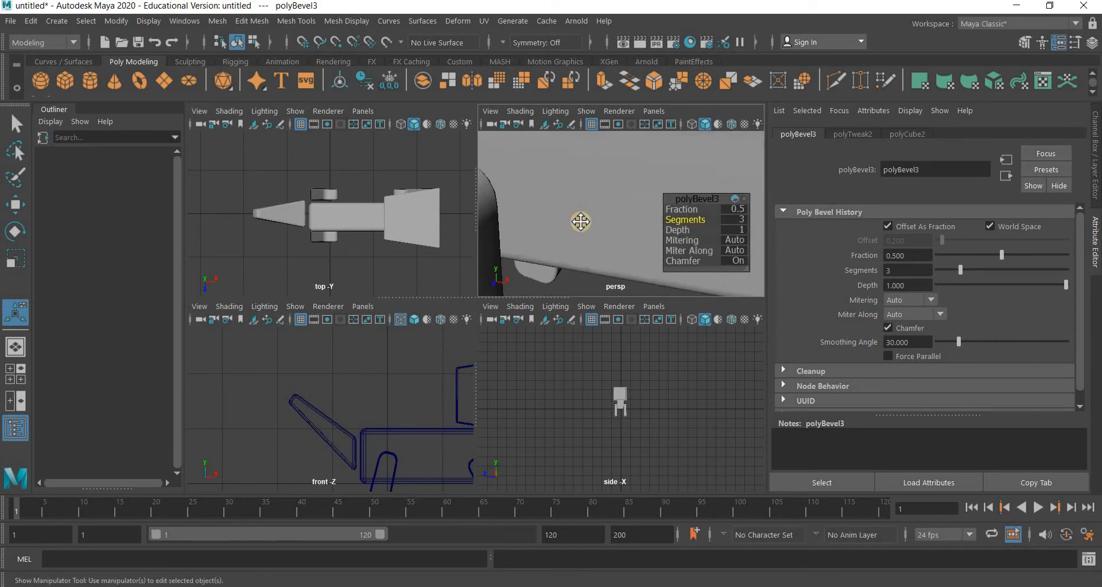
pyautogui.keyDown('alt'); pyautogui.moveTo(581, 217); pyautogui.dragTo(655, 293, button='middle'); pyautogui.keyUp('alt')
pyautogui.keyDown('alt'); pyautogui.moveTo(654, 292); pyautogui.dragTo(648, 276); pyautogui.keyUp('alt')
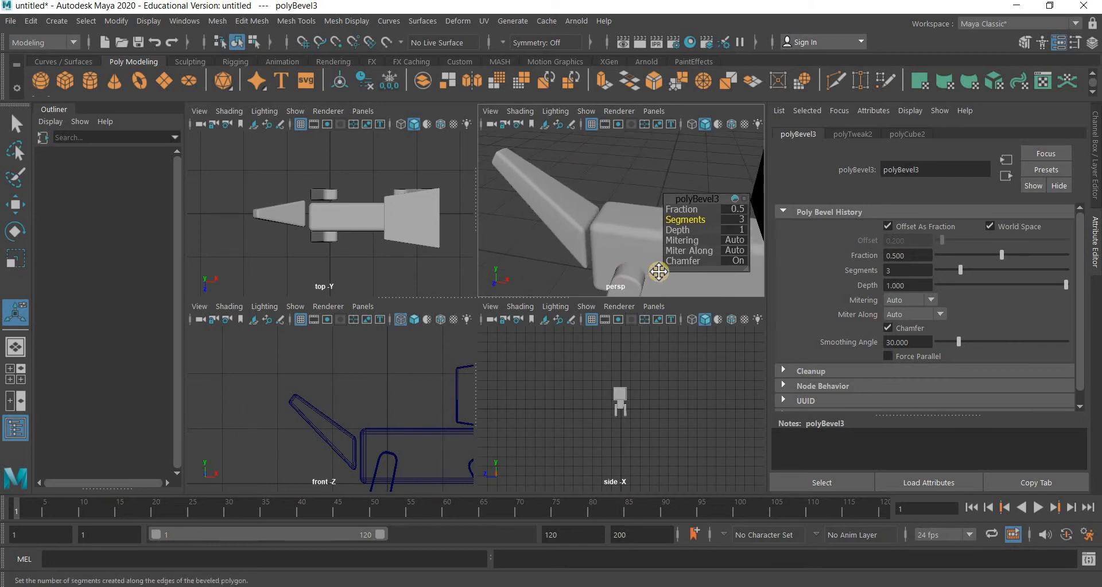
pyautogui.keyDown('alt'); pyautogui.moveTo(659, 270); pyautogui.dragTo(608, 244, button='middle'); pyautogui.keyUp('alt')
pyautogui.keyDown('alt'); pyautogui.moveTo(615, 246); pyautogui.dragTo(740, 214, button='right'); pyautogui.keyUp('alt')
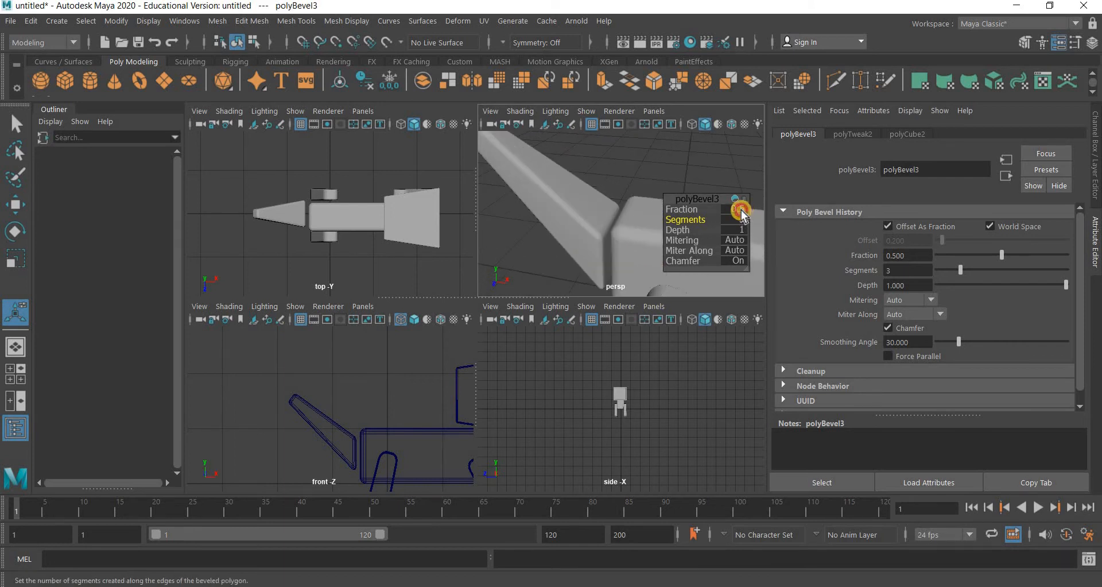
pyautogui.click(687, 212)
pyautogui.write('1')
pyautogui.press('Return')
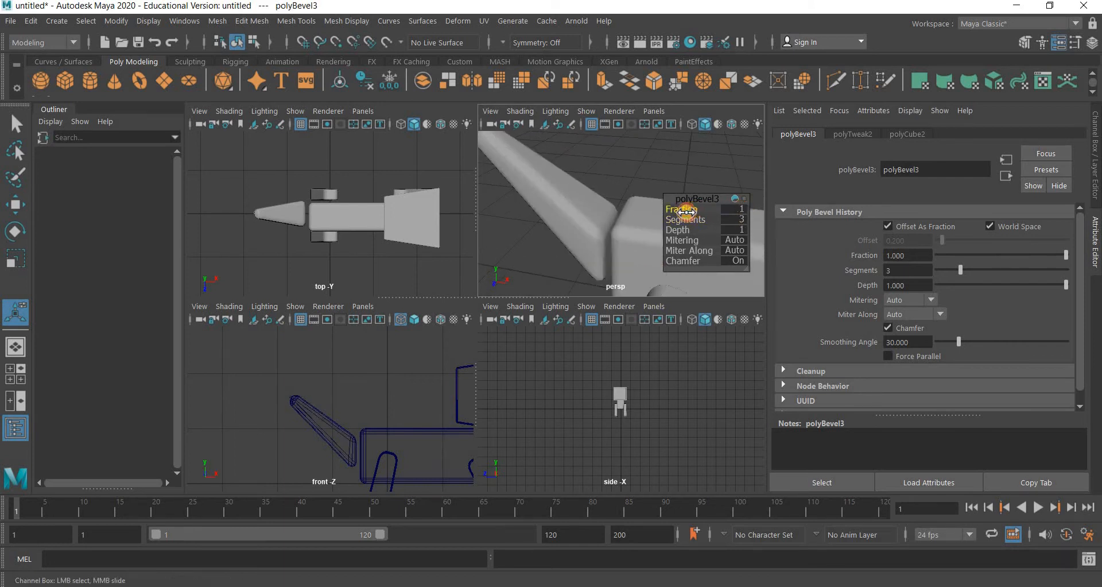
pyautogui.moveTo(686, 212); pyautogui.dragTo(687, 215)
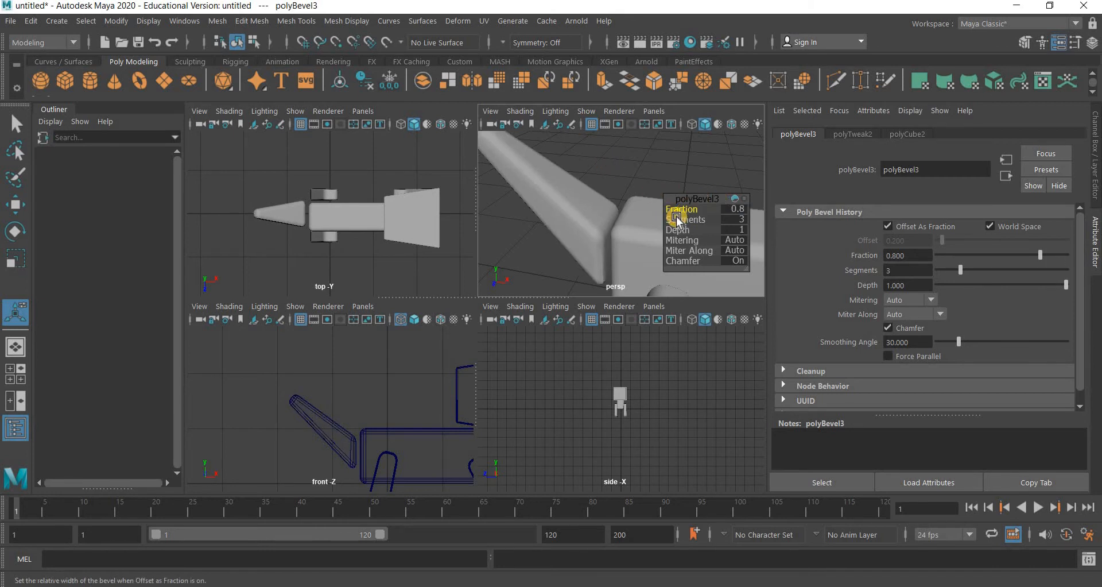
# - Scale the tail uniformly to about 0.704 and move it against the torso's rear end at about X -0.721, Z 0.093
pyautogui.click(610, 226)
pyautogui.scroll(-2, 562, 226)
pyautogui.click(563, 226)
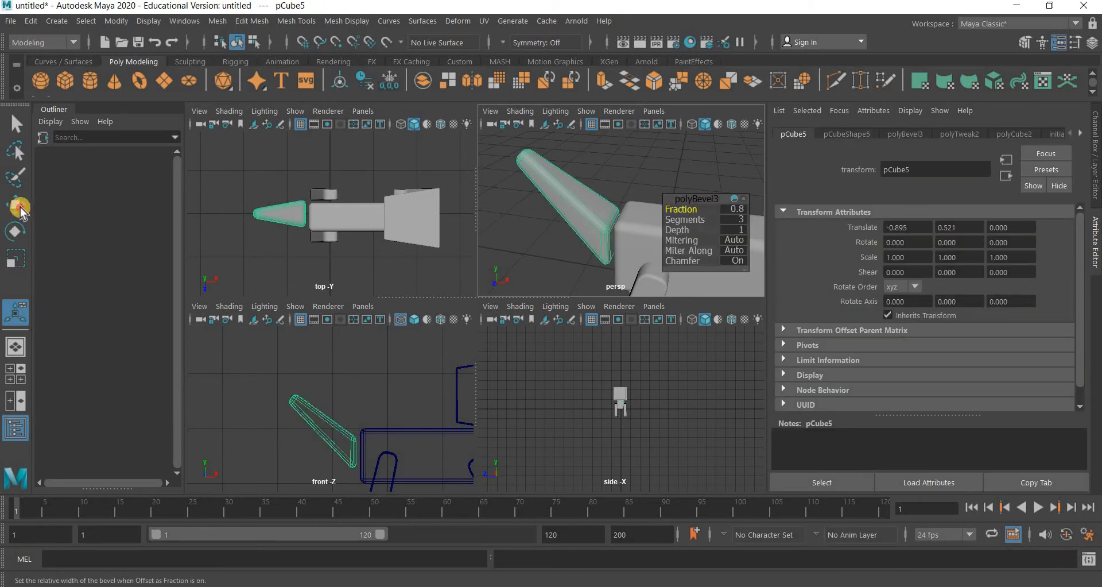
pyautogui.click(17, 206)
pyautogui.scroll(3, 289, 216)
pyautogui.moveTo(290, 215); pyautogui.dragTo(297, 216)
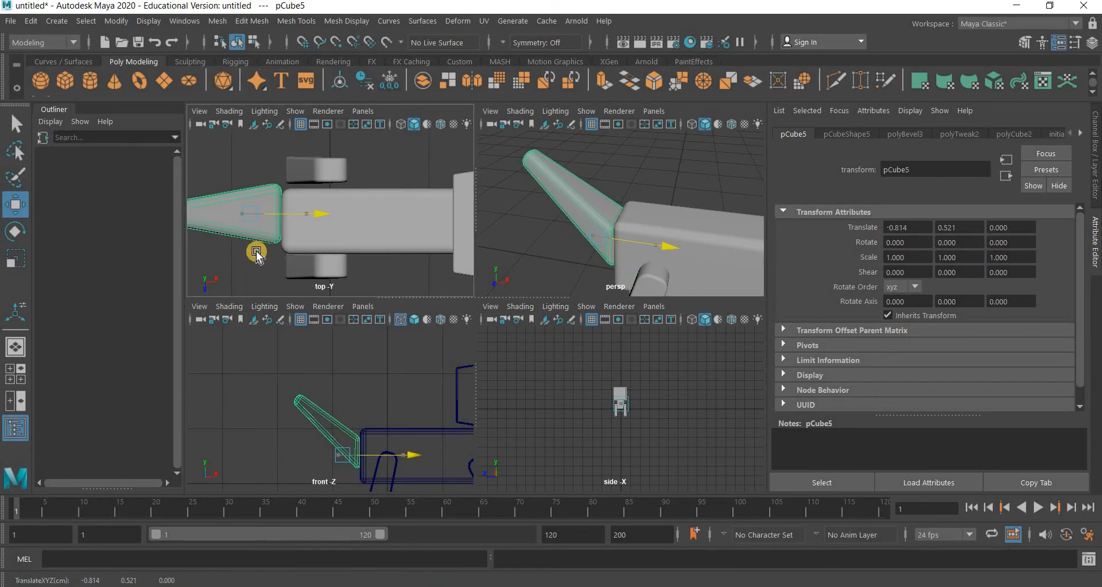
pyautogui.moveTo(250, 264); pyautogui.dragTo(213, 271)
pyautogui.press('r')
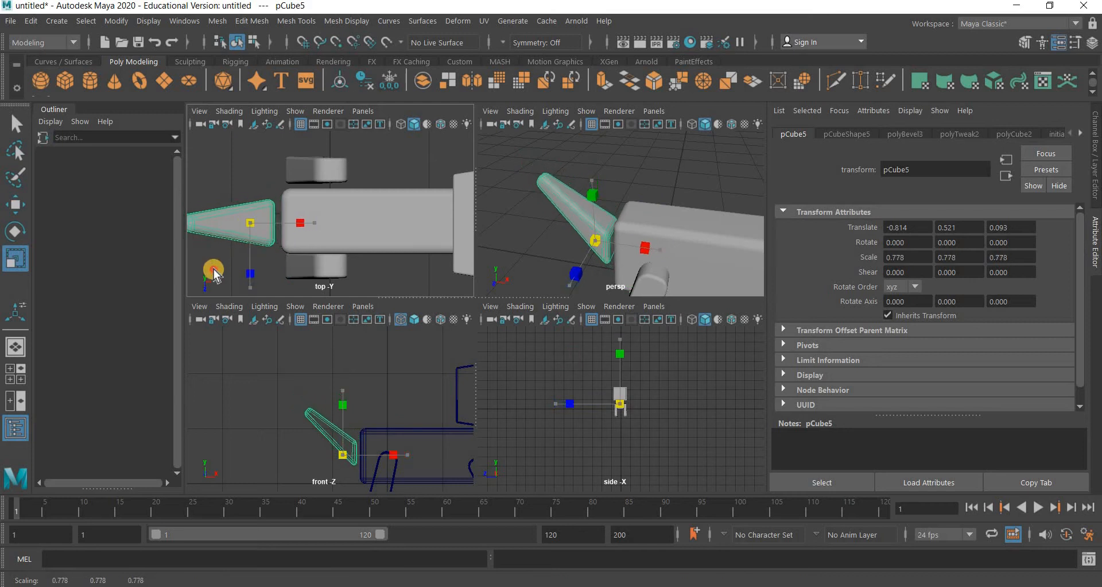
pyautogui.press('w')
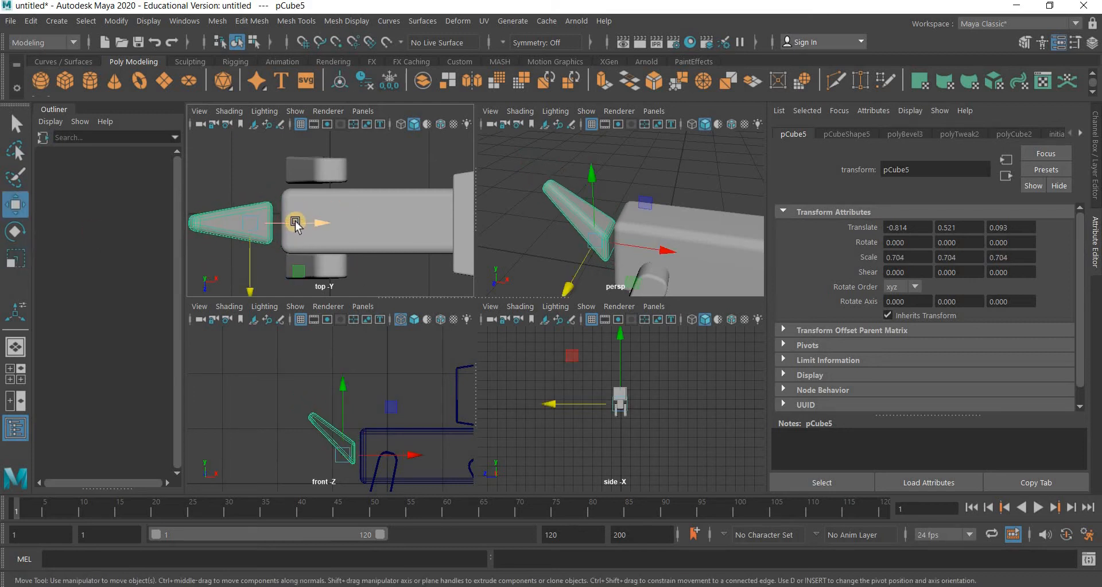
pyautogui.moveTo(304, 222); pyautogui.dragTo(313, 222)
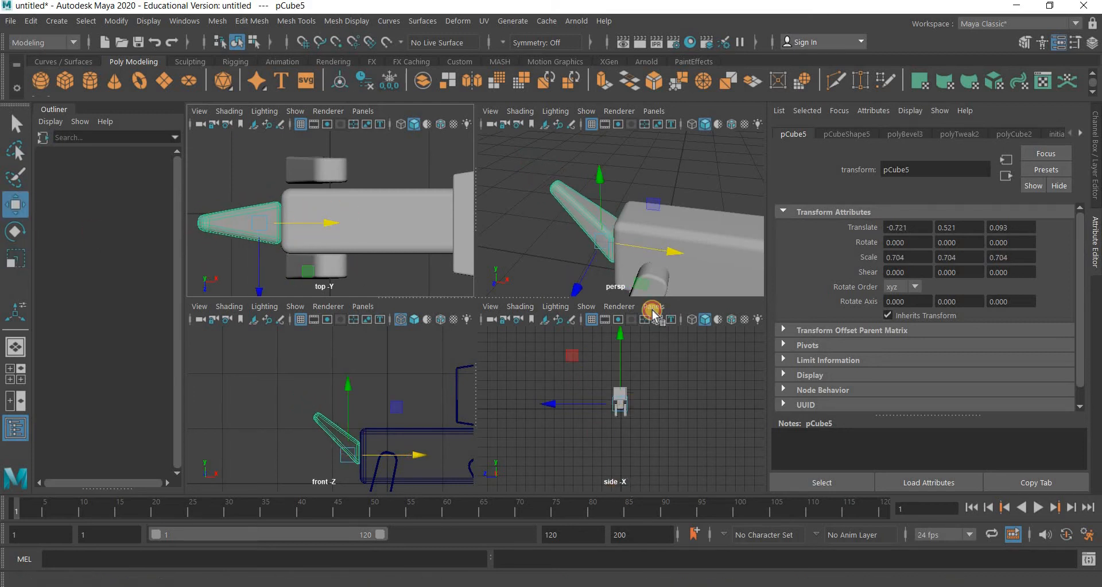
# - Select the dog's head and tilt it forward to about -21.647 degrees in Z
pyautogui.click(658, 218)
pyautogui.keyDown('alt'); pyautogui.moveTo(699, 270); pyautogui.dragTo(640, 270, button='right'); pyautogui.keyUp('alt')
pyautogui.keyDown('alt'); pyautogui.moveTo(663, 274); pyautogui.dragTo(657, 195); pyautogui.keyUp('alt')
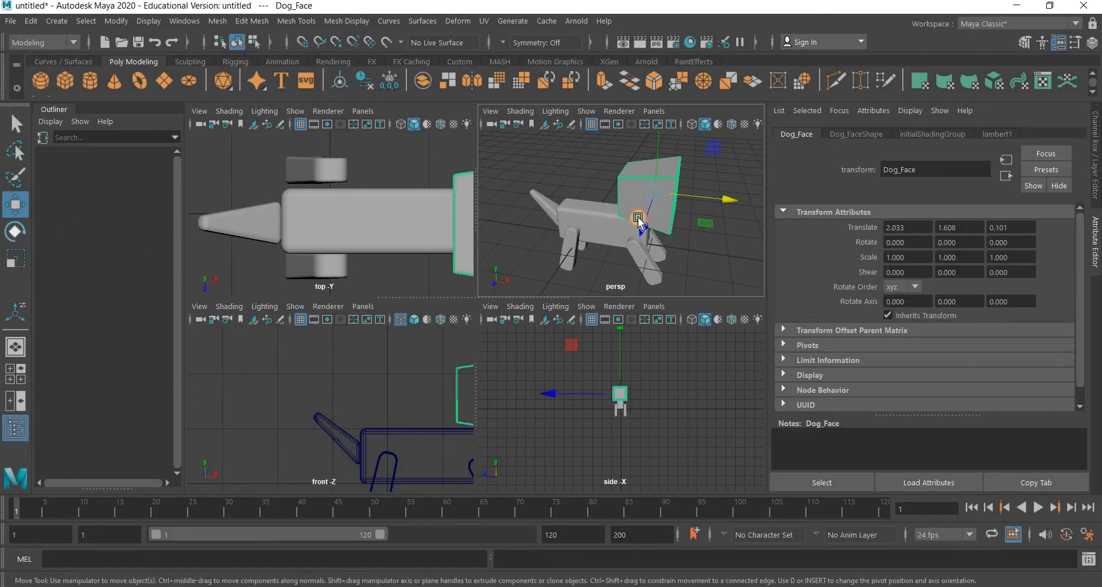
pyautogui.press('e')
pyautogui.moveTo(720, 192); pyautogui.dragTo(437, 252)
pyautogui.press('w')
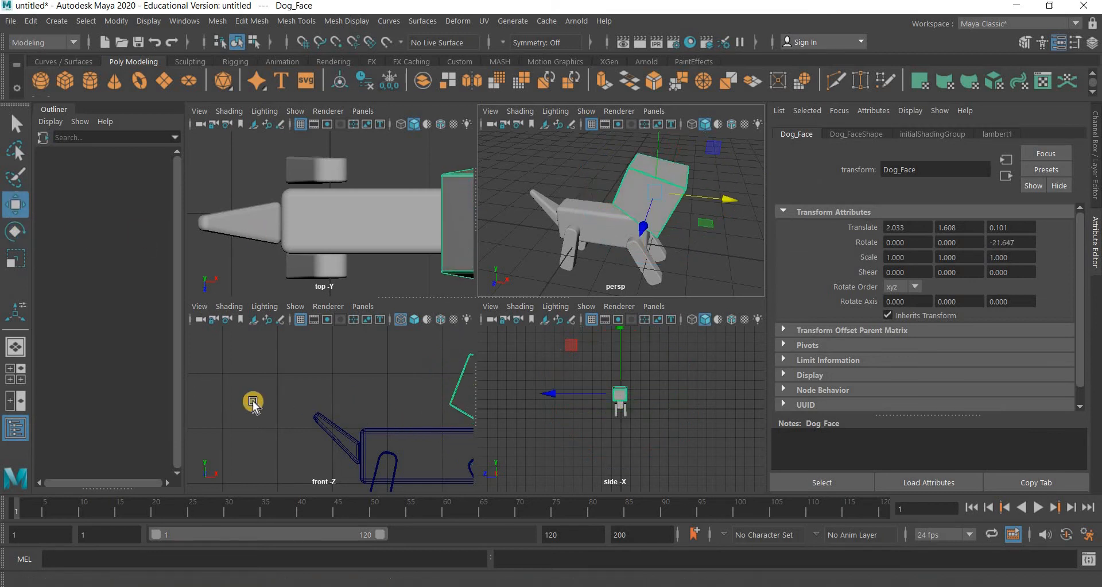
# - Move the head to about X 2.429, Y 1.358, tilt it to about -28.614 degrees in Z, and enlarge the perspective view
pyautogui.press('f')
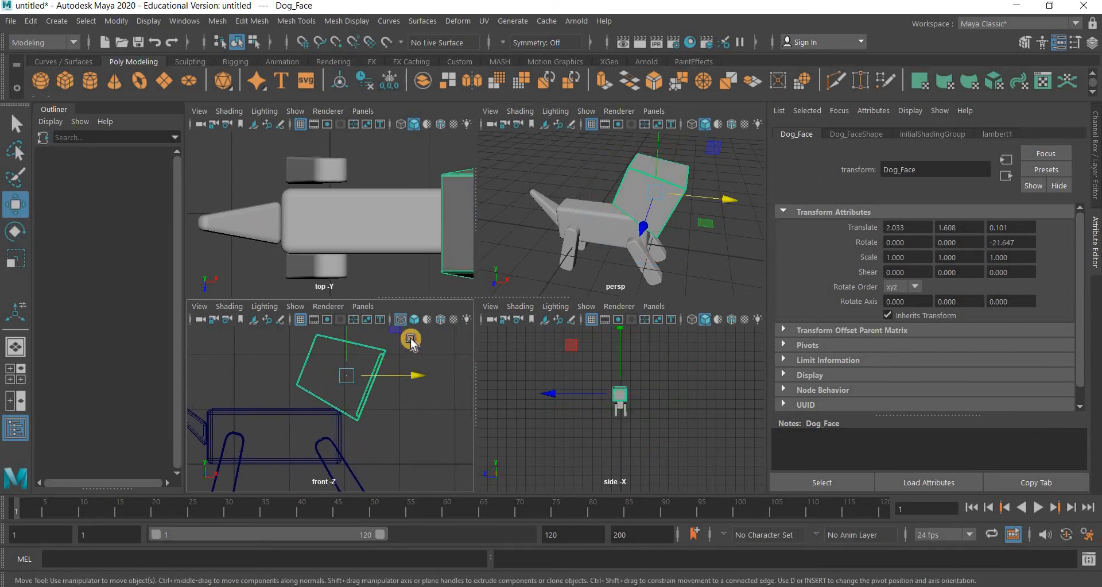
pyautogui.moveTo(411, 339); pyautogui.dragTo(426, 384)
pyautogui.press('e')
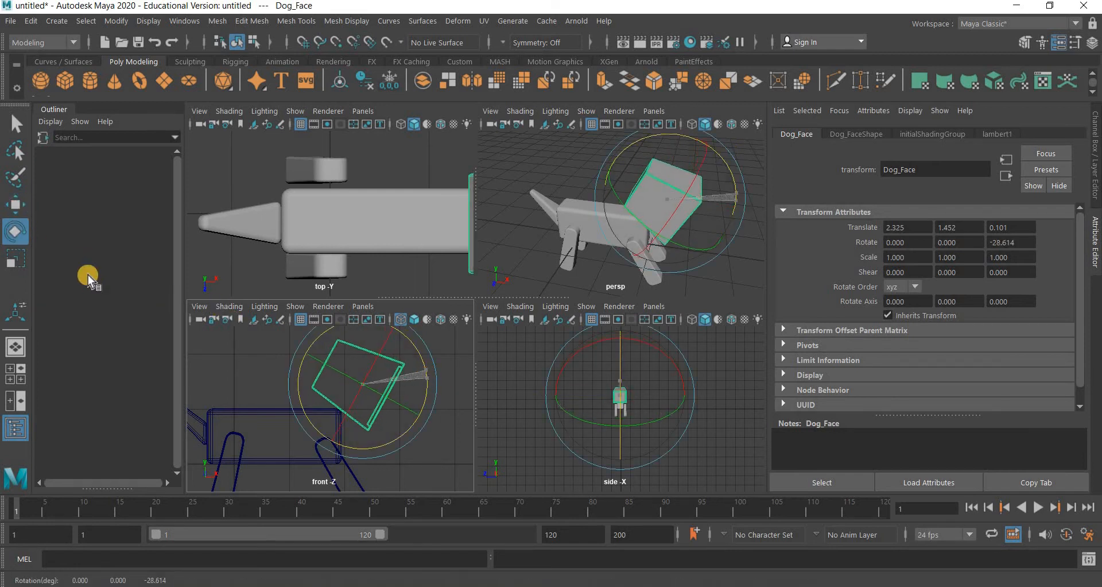
pyautogui.press('w')
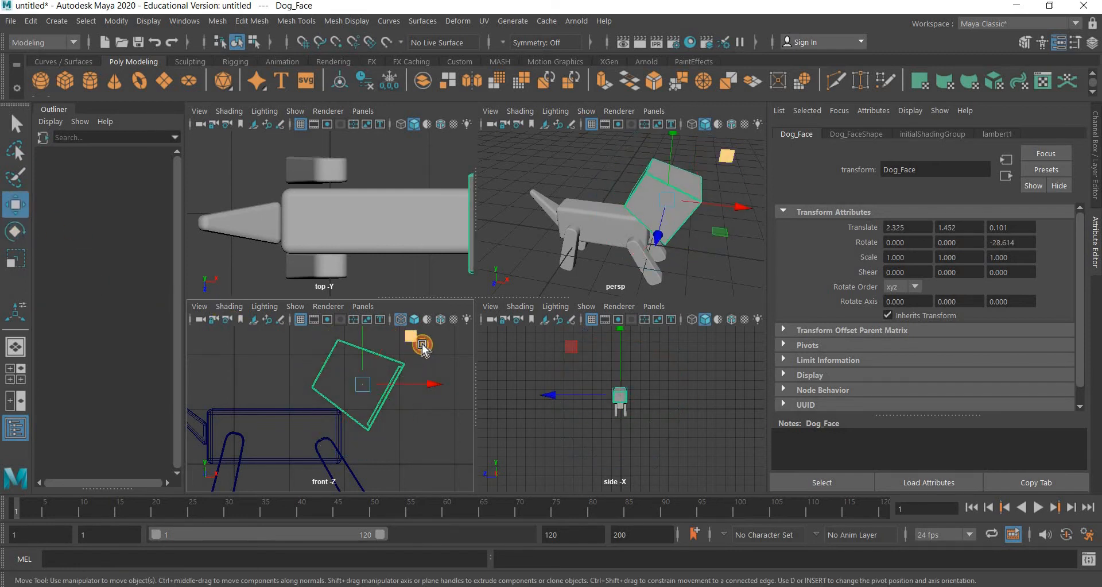
pyautogui.moveTo(416, 339); pyautogui.dragTo(421, 344)
pyautogui.keyDown('alt'); pyautogui.moveTo(616, 241); pyautogui.dragTo(567, 215); pyautogui.keyUp('alt')
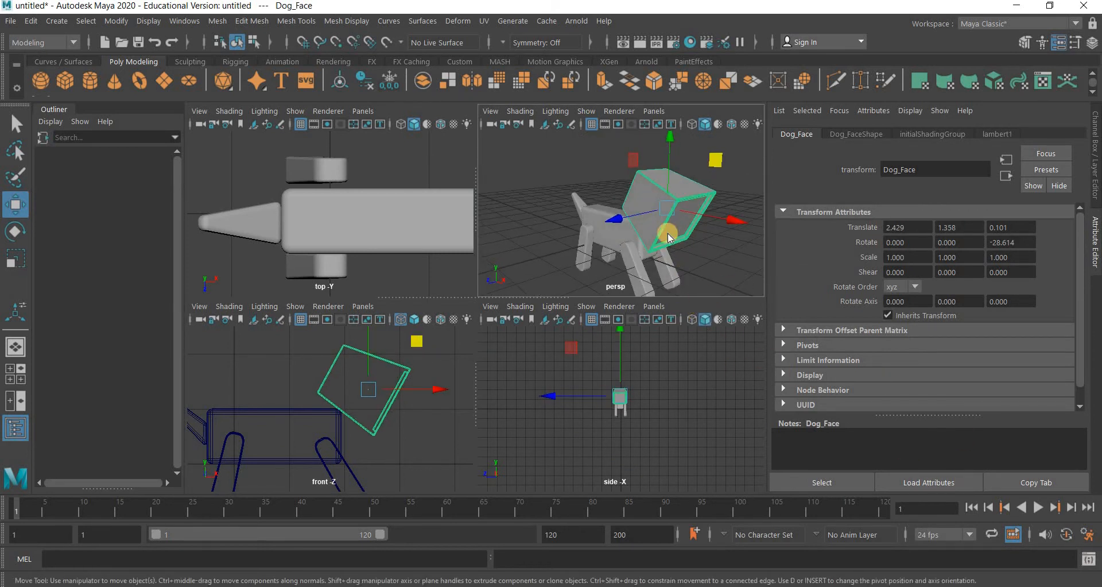
pyautogui.press('space')
pyautogui.scroll(-3, 568, 363)
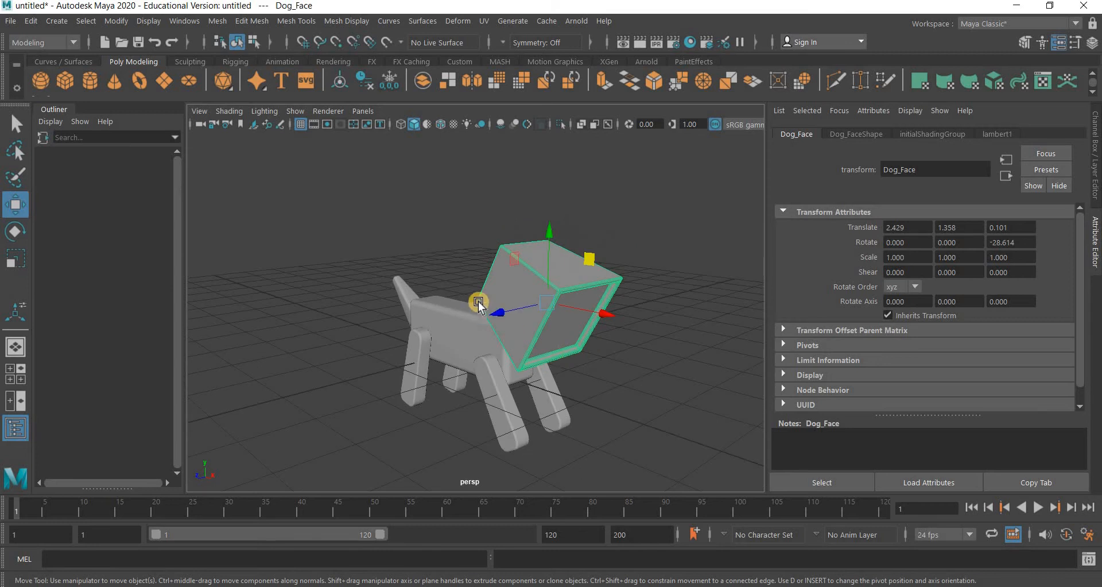
# - Examine the dog model from several angles and compare its pose and proportions with the reference picture 33.jpg
pyautogui.keyDown('alt'); pyautogui.moveTo(653, 425); pyautogui.dragTo(562, 367, button='middle'); pyautogui.keyUp('alt')
pyautogui.keyDown('alt'); pyautogui.moveTo(520, 362); pyautogui.dragTo(530, 373); pyautogui.keyUp('alt')
pyautogui.scroll(-5, 534, 360)
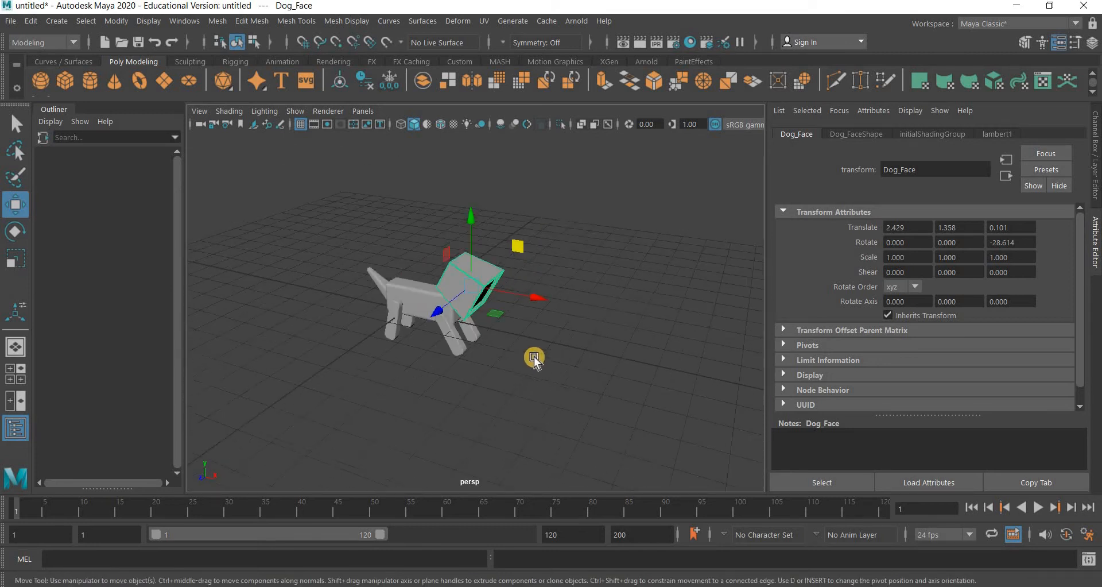
pyautogui.keyDown('alt'); pyautogui.moveTo(511, 370); pyautogui.dragTo(515, 356, button='middle'); pyautogui.keyUp('alt')
pyautogui.scroll(5, 529, 338)
pyautogui.keyDown('alt'); pyautogui.moveTo(526, 340); pyautogui.dragTo(561, 310); pyautogui.keyUp('alt')
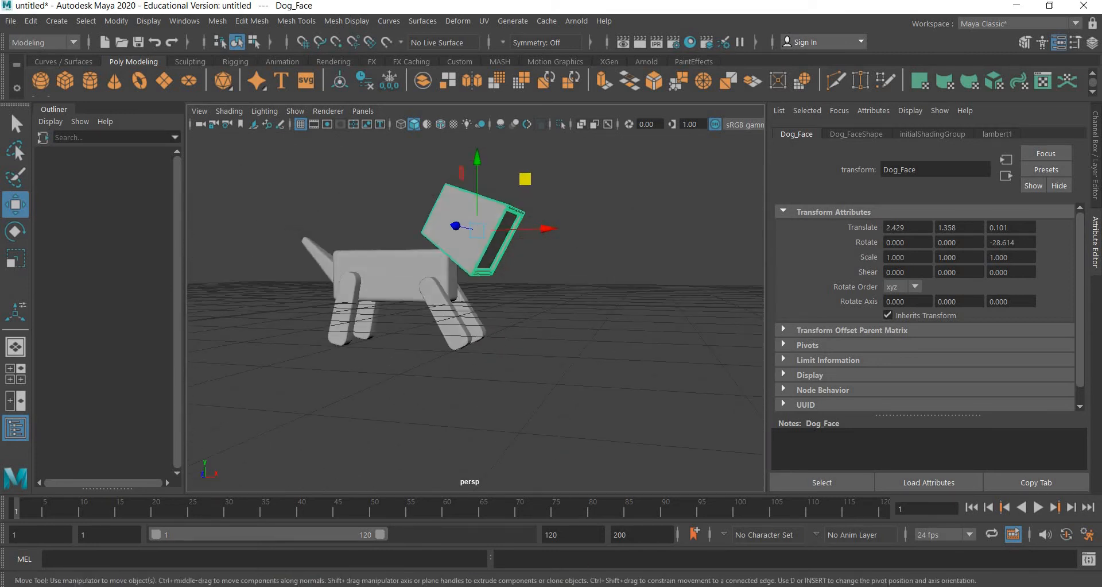
pyautogui.hotkey('alt', 'Tab')
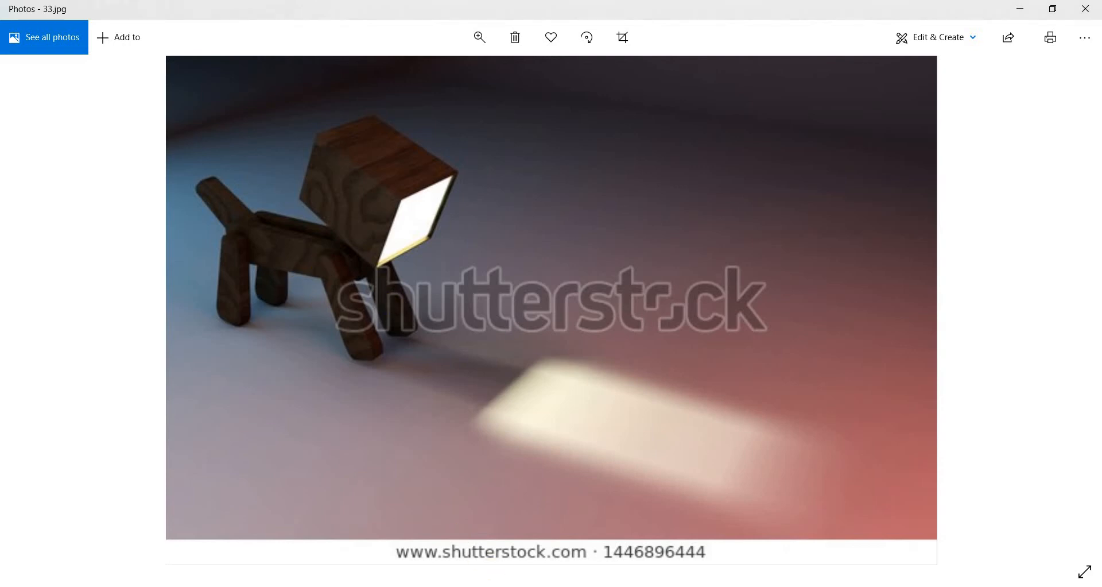
pyautogui.rightClick(548, 586)
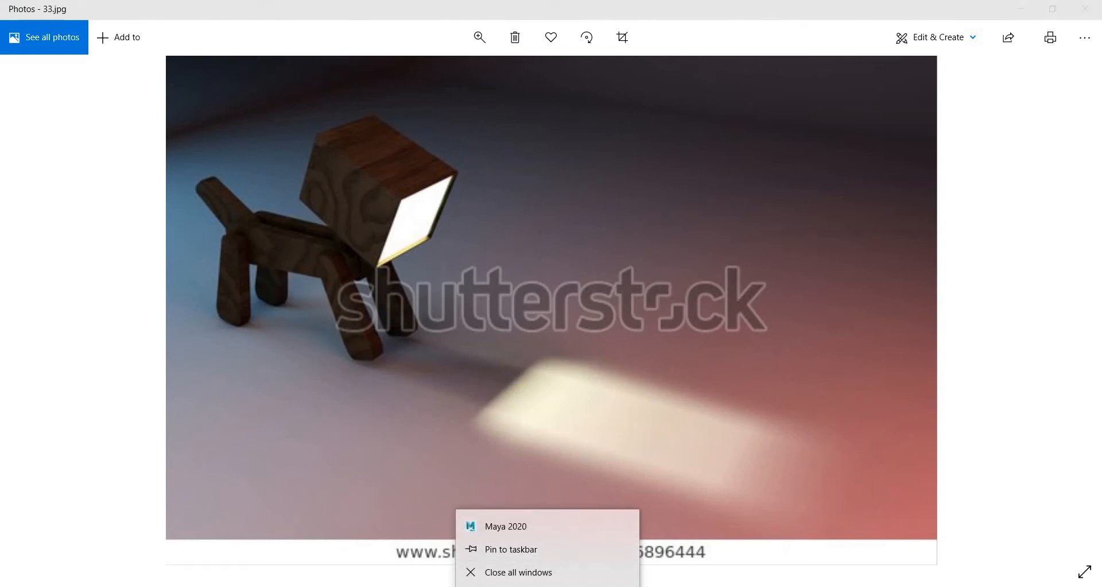
pyautogui.click(548, 586)
pyautogui.click(601, 535)
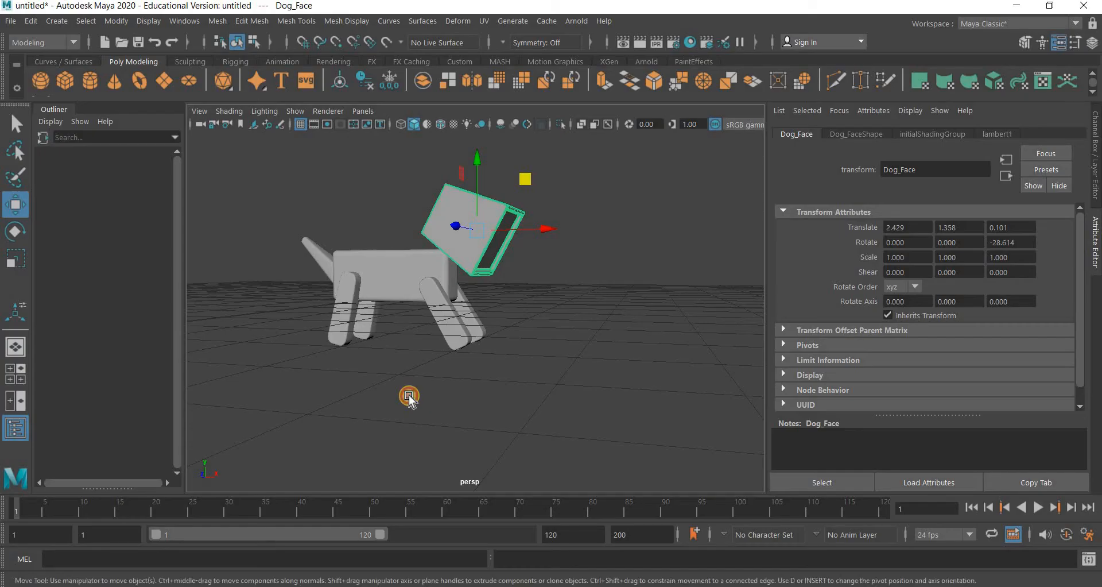
# - Select all the dog's parts in the front view and raise them together until the torso's Y translation is 0.835
pyautogui.click(386, 424)
pyautogui.press('space')
pyautogui.press('space')
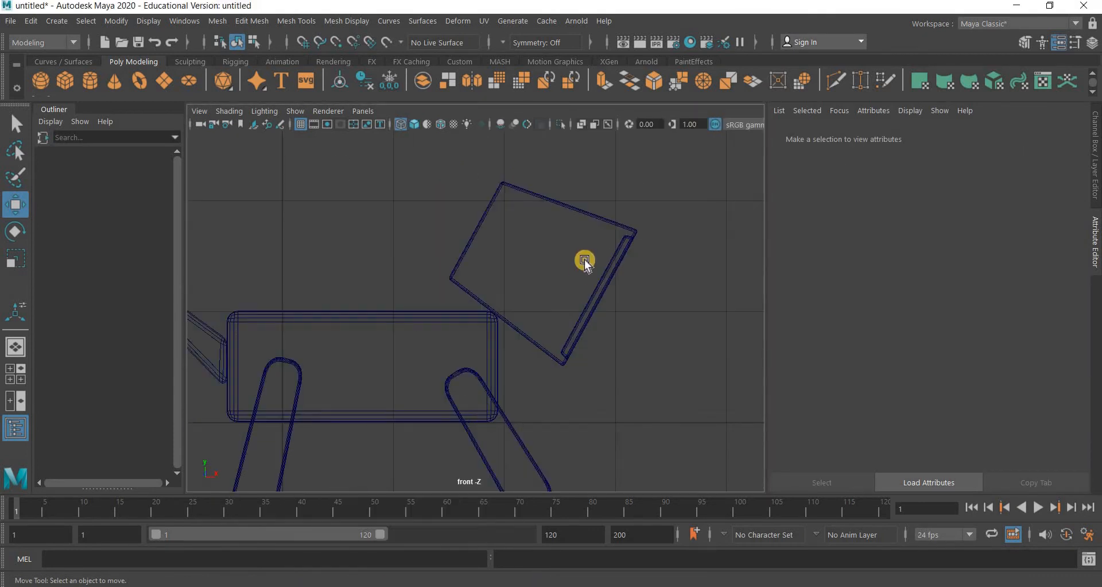
pyautogui.scroll(-8, 352, 364)
pyautogui.moveTo(306, 395); pyautogui.dragTo(582, 256)
pyautogui.click(429, 335)
pyautogui.scroll(3, 410, 310)
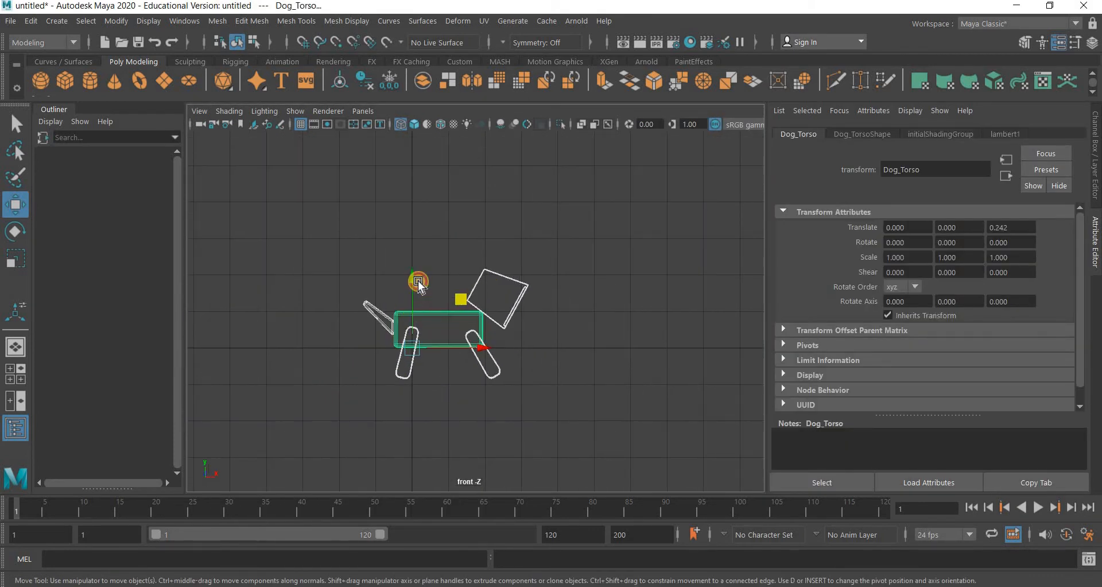
pyautogui.moveTo(419, 283); pyautogui.dragTo(418, 281)
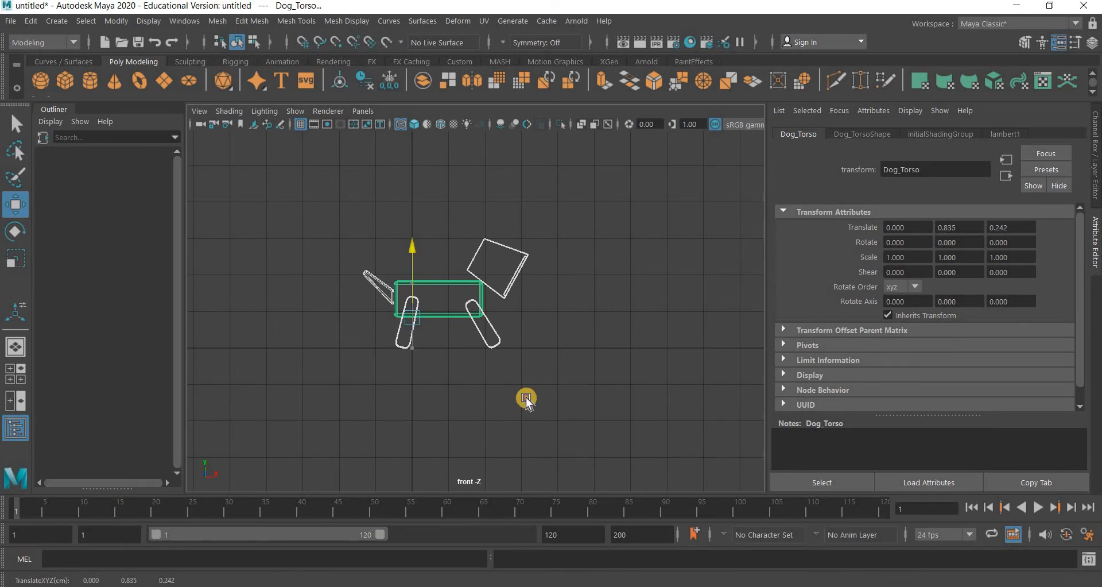
# - Shift the whole dog along X until the torso's X translation is -0.788, and return to the perspective view
pyautogui.click(525, 400)
pyautogui.click(480, 317)
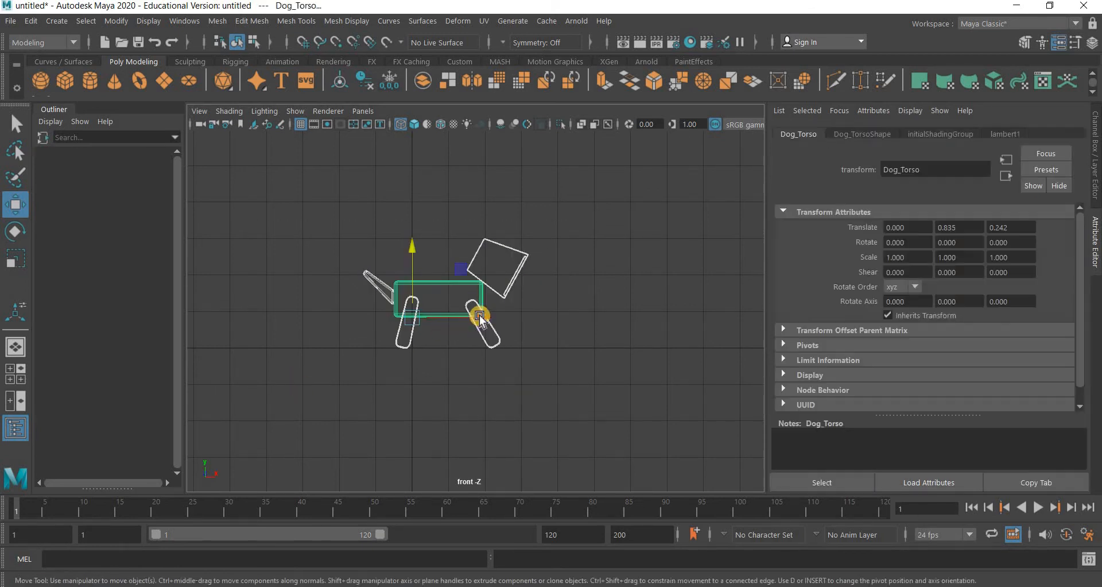
pyautogui.moveTo(454, 316); pyautogui.dragTo(425, 391)
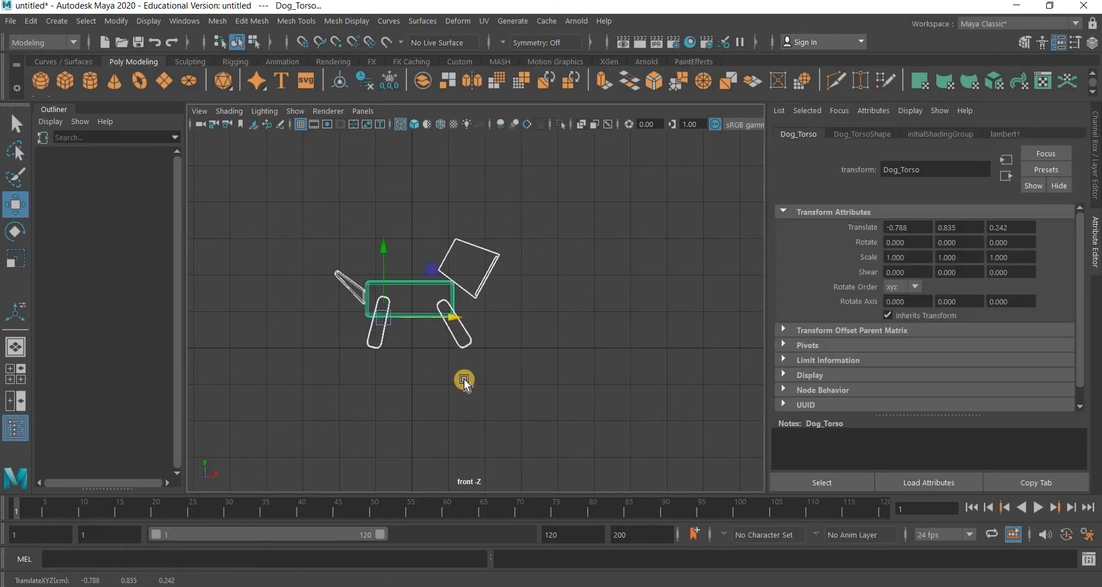
pyautogui.click(464, 379)
pyautogui.press('space')
pyautogui.press('space')
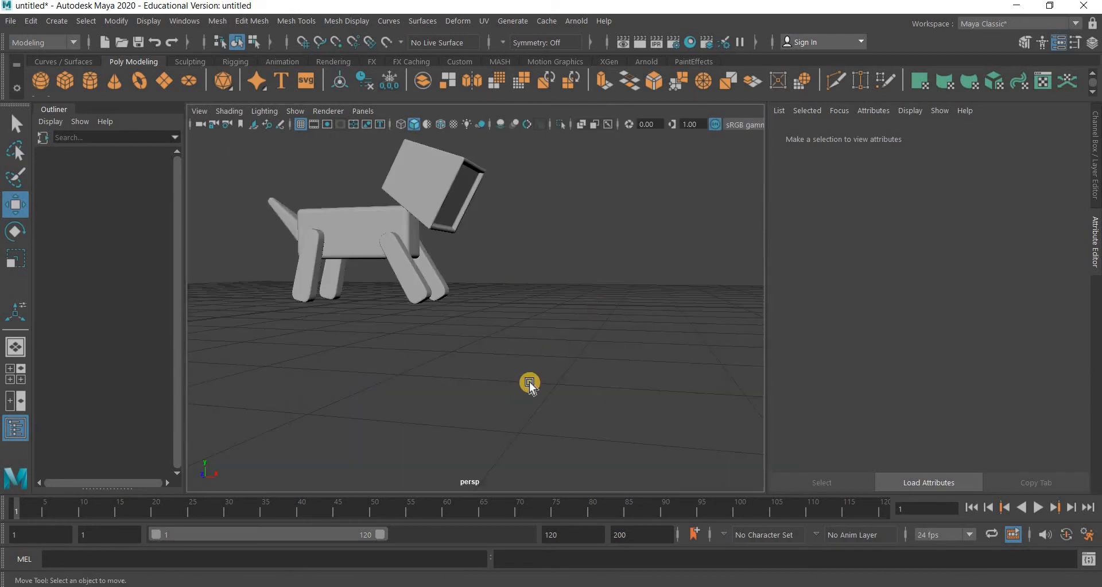
# - Select all the dog's parts and delete their construction history
pyautogui.keyDown('alt'); pyautogui.moveTo(528, 381); pyautogui.dragTo(600, 396); pyautogui.keyUp('alt')
pyautogui.scroll(-5, 551, 347)
pyautogui.keyDown('alt'); pyautogui.moveTo(450, 250); pyautogui.dragTo(495, 301, button='middle'); pyautogui.keyUp('alt')
pyautogui.scroll(3, 495, 301)
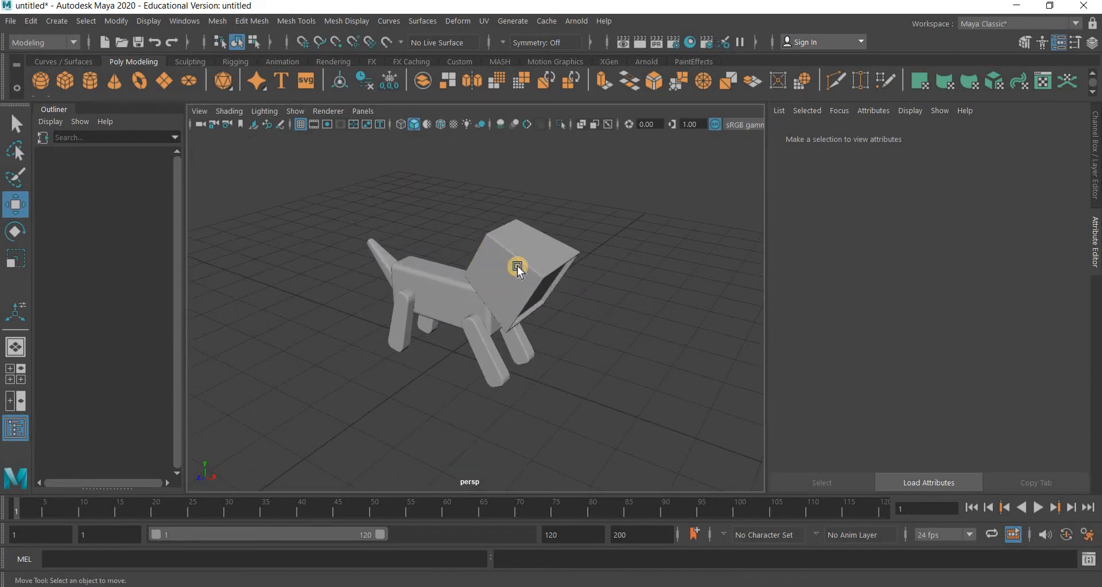
pyautogui.click(518, 266)
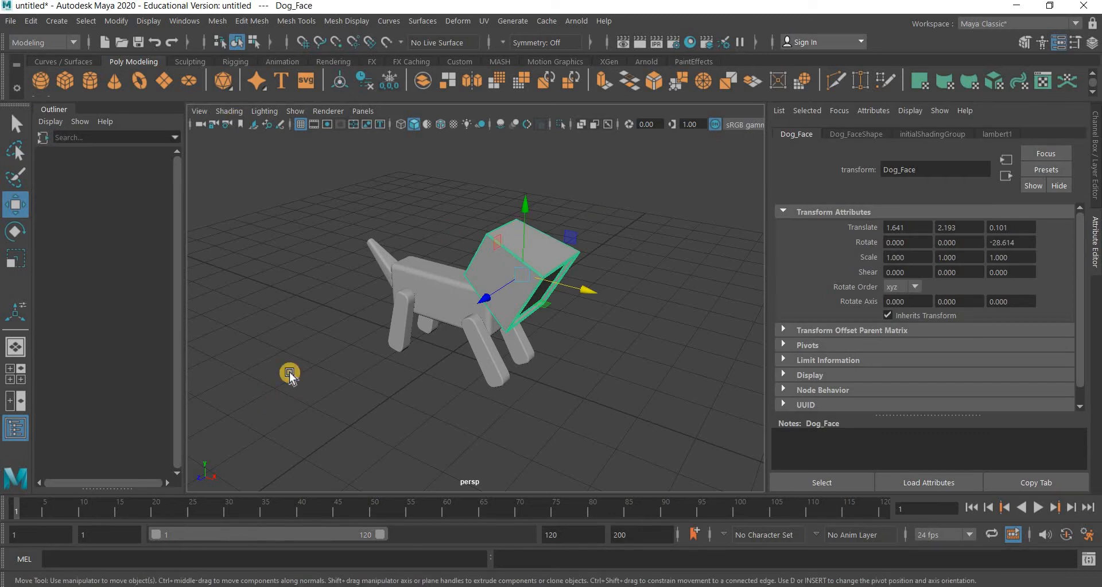
pyautogui.moveTo(618, 400); pyautogui.dragTo(266, 192)
pyautogui.click(1049, 6)
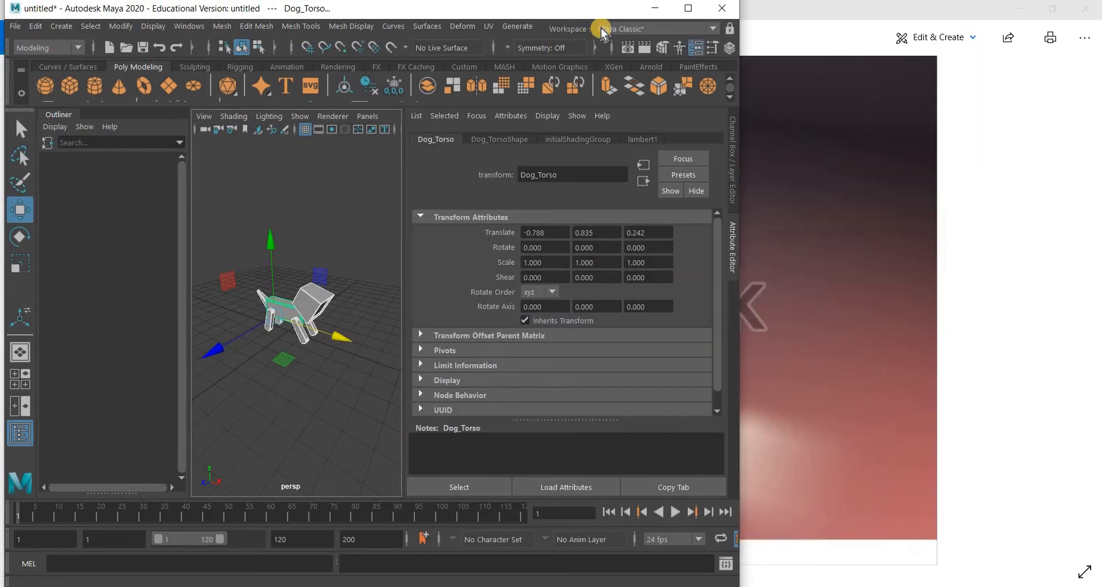
pyautogui.doubleClick(148, 8)
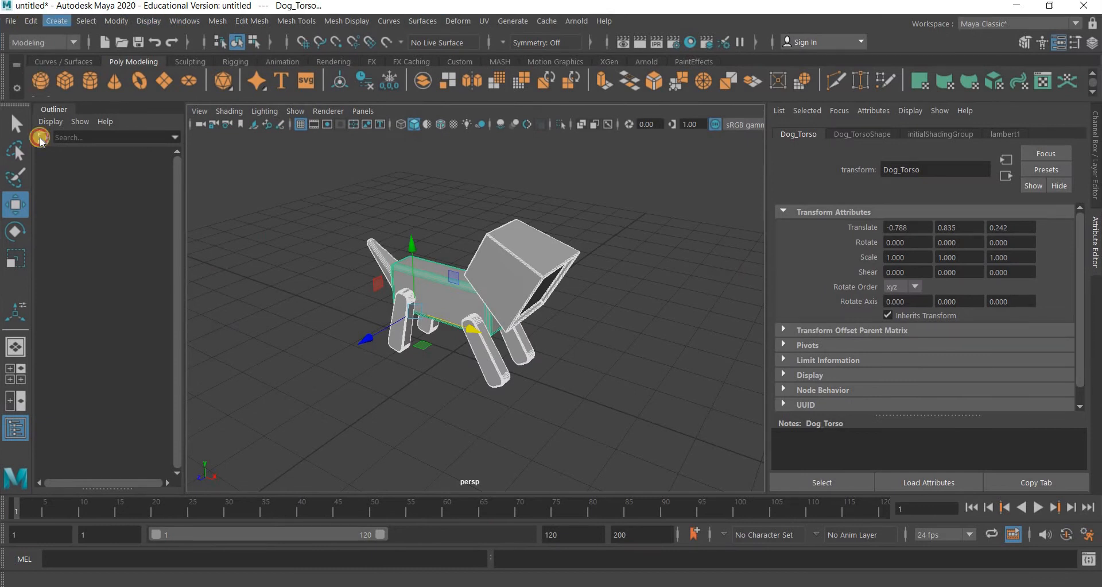
pyautogui.click(31, 21)
pyautogui.moveTo(83, 196)
pyautogui.click(241, 196)
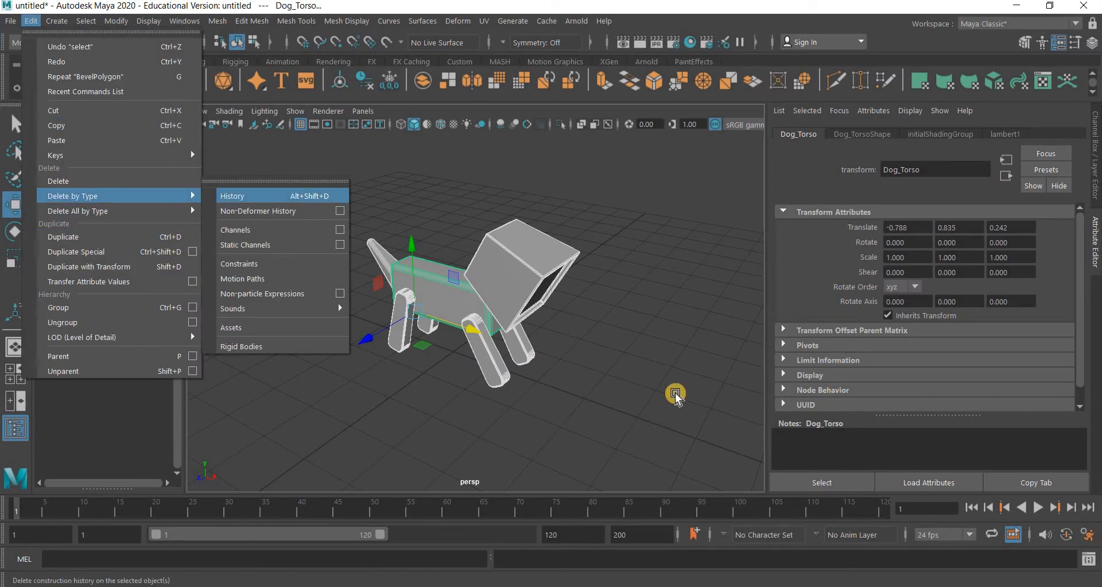
# - Select the recessed front face of the dog's head and extract it as a separate surface
pyautogui.click(530, 285)
pyautogui.click(535, 300)
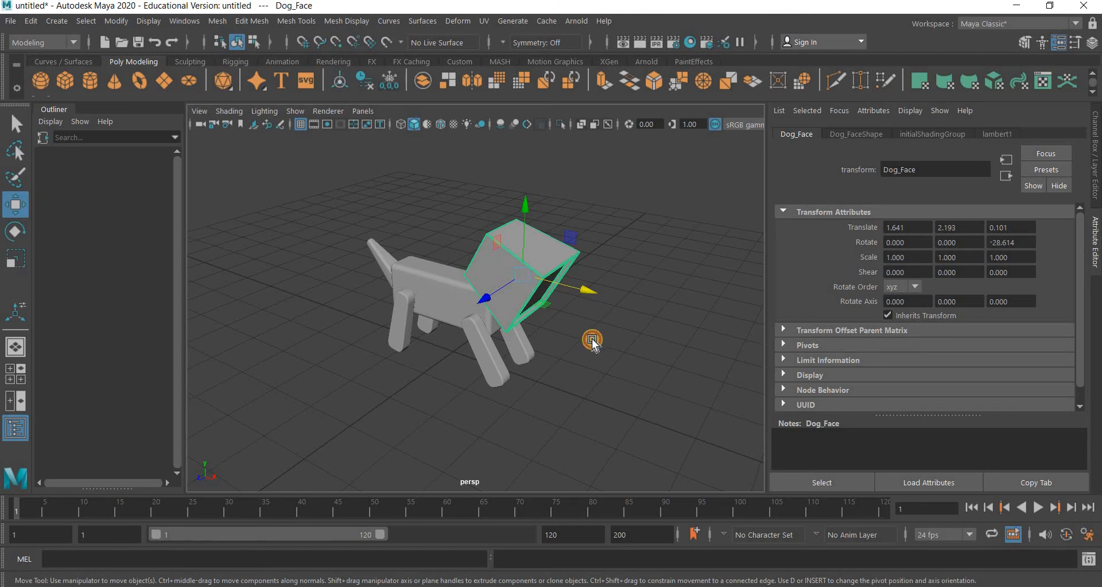
pyautogui.click(574, 339)
pyautogui.keyDown('alt'); pyautogui.moveTo(529, 299); pyautogui.dragTo(529, 271); pyautogui.keyUp('alt')
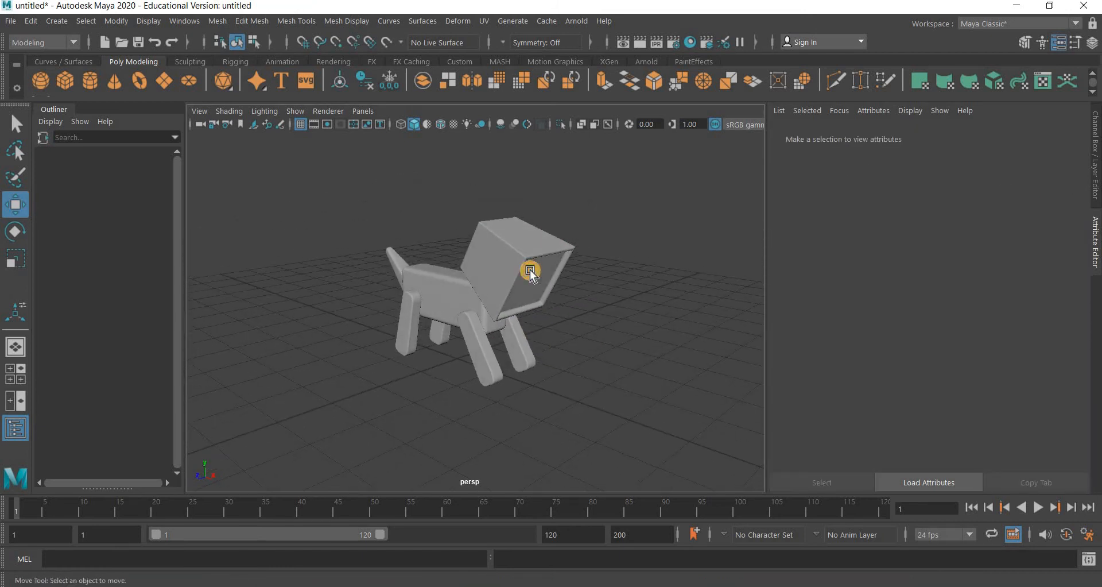
pyautogui.click(529, 270)
pyautogui.rightClick(526, 267)
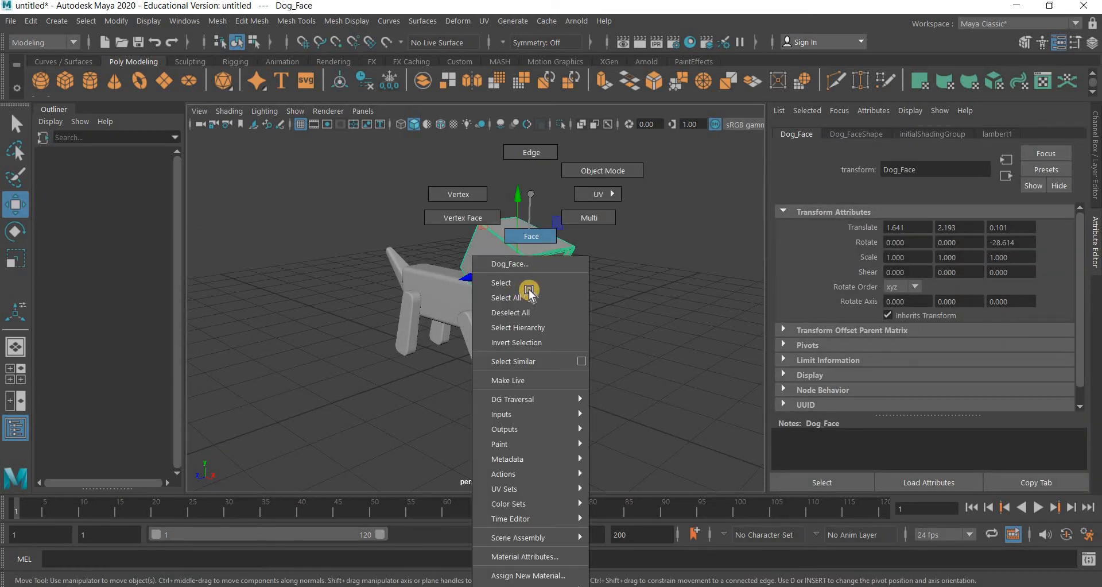
pyautogui.click(531, 236)
pyautogui.click(524, 286)
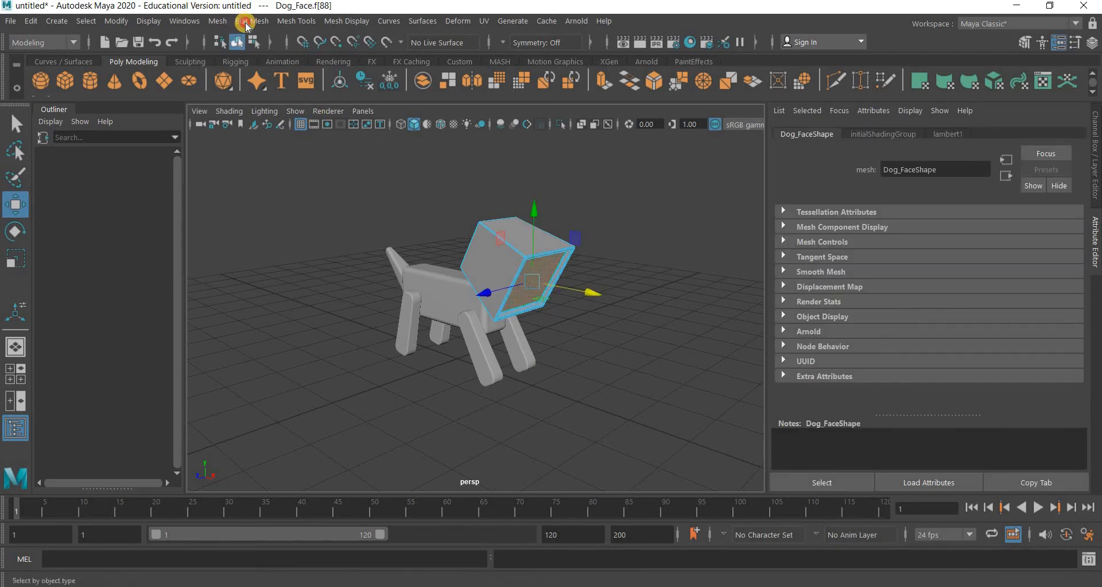
pyautogui.click(250, 21)
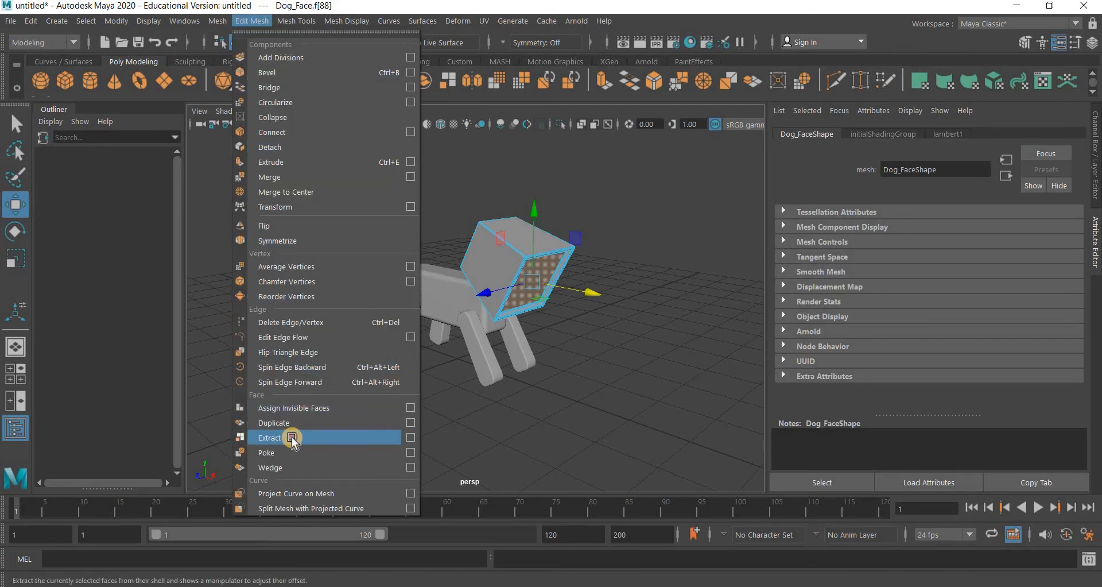
pyautogui.click(529, 276)
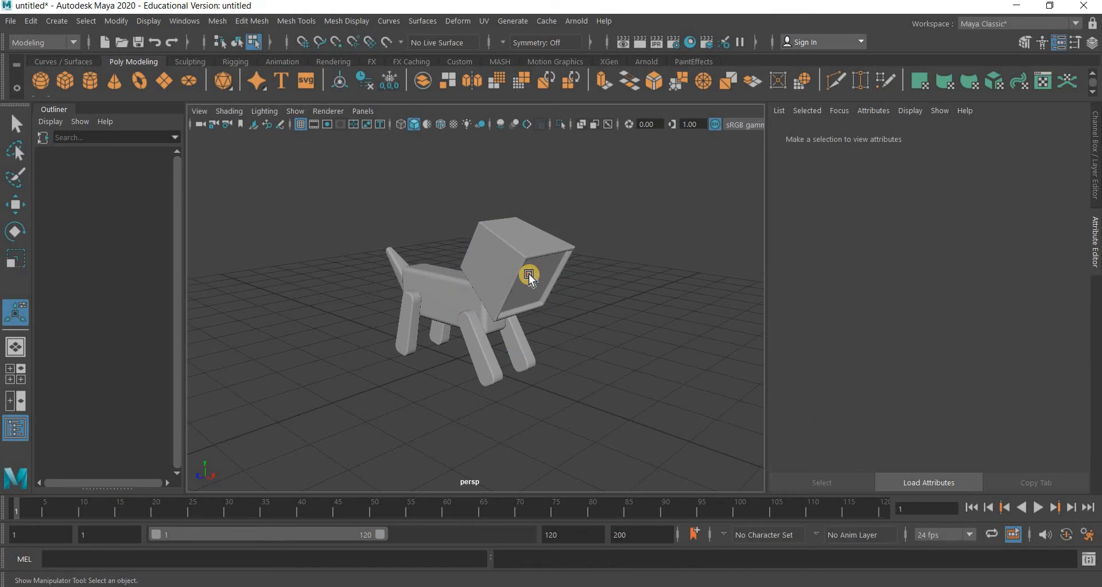
# - Reselect the extracted face, move it out of the head along X to test the separation, and undo the move
pyautogui.hotkey('ctrl', 'z')
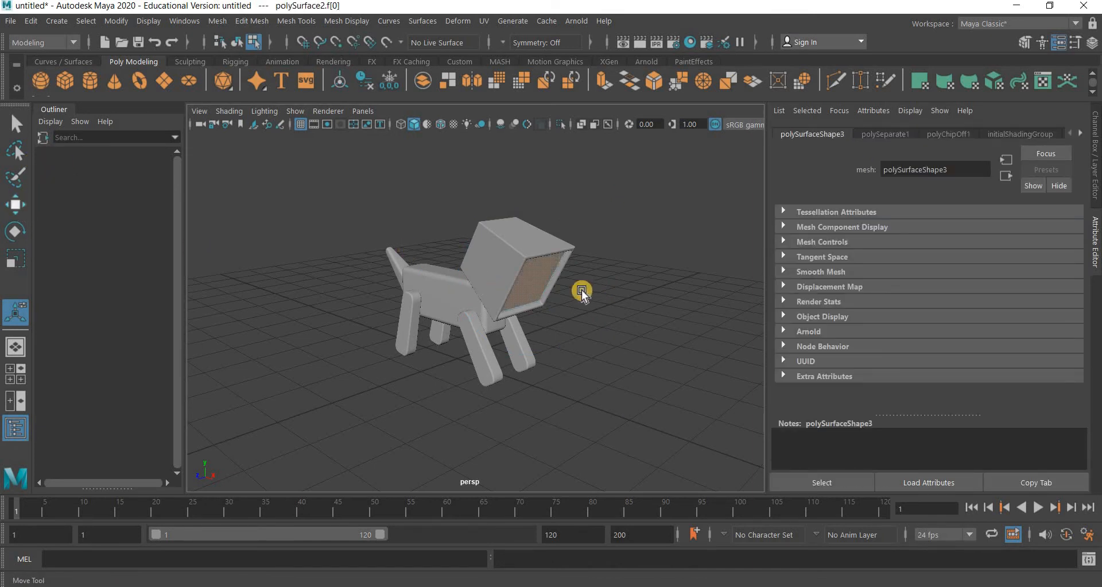
pyautogui.moveTo(589, 294); pyautogui.dragTo(691, 322)
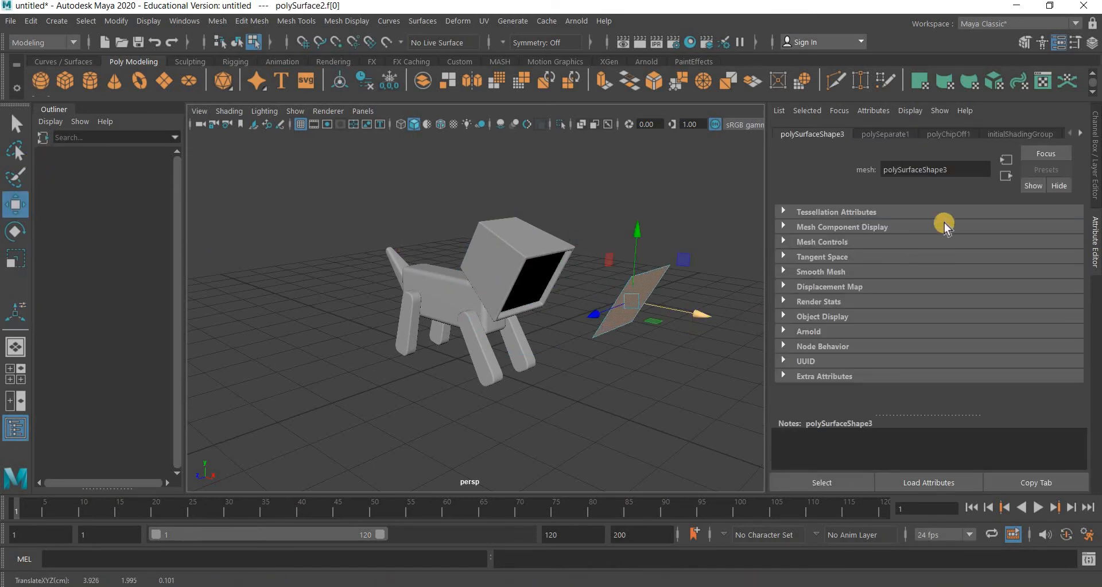
pyautogui.hotkey('ctrl', 'z')
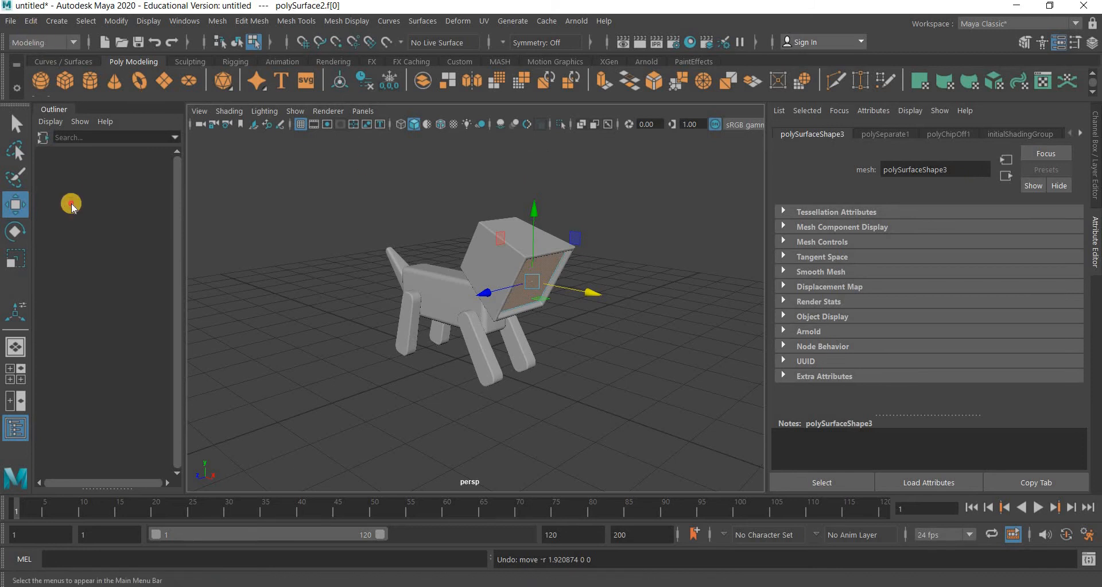
# - Delete the construction history on the extracted face
pyautogui.click(31, 21)
pyautogui.moveTo(92, 211)
pyautogui.moveTo(115, 196)
pyautogui.click(276, 201)
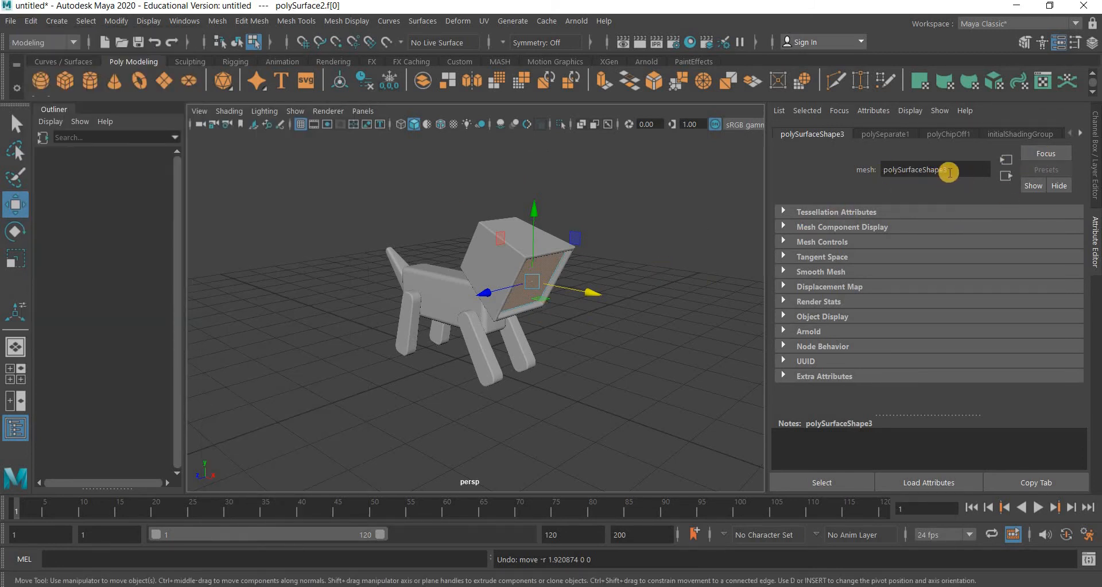
# - Rename the extracted face's mesh as dog_face_light and clear the selection
pyautogui.moveTo(955, 169); pyautogui.dragTo(782, 159)
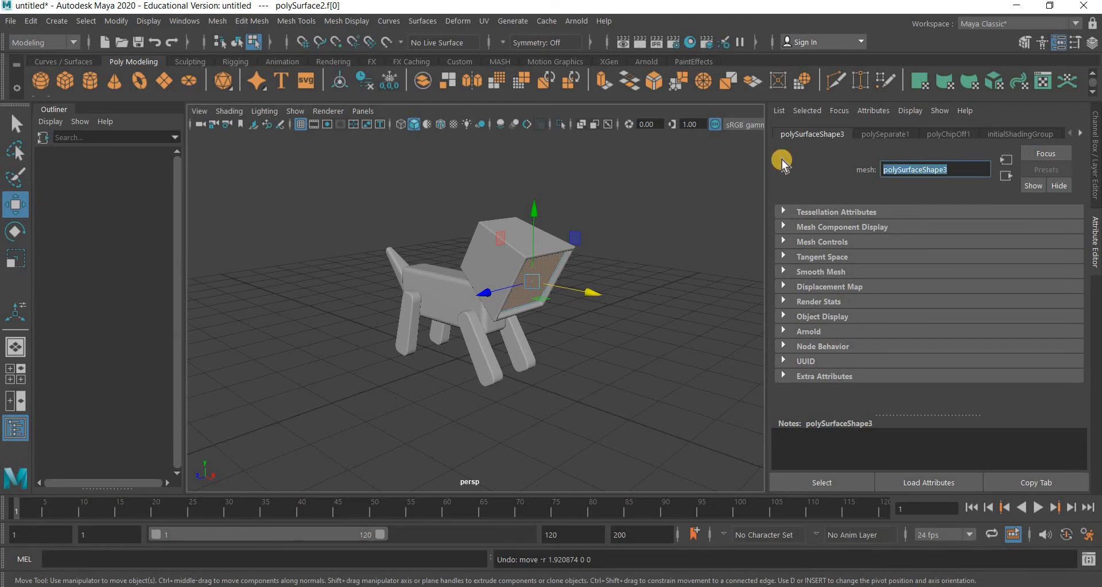
pyautogui.write('dog l')
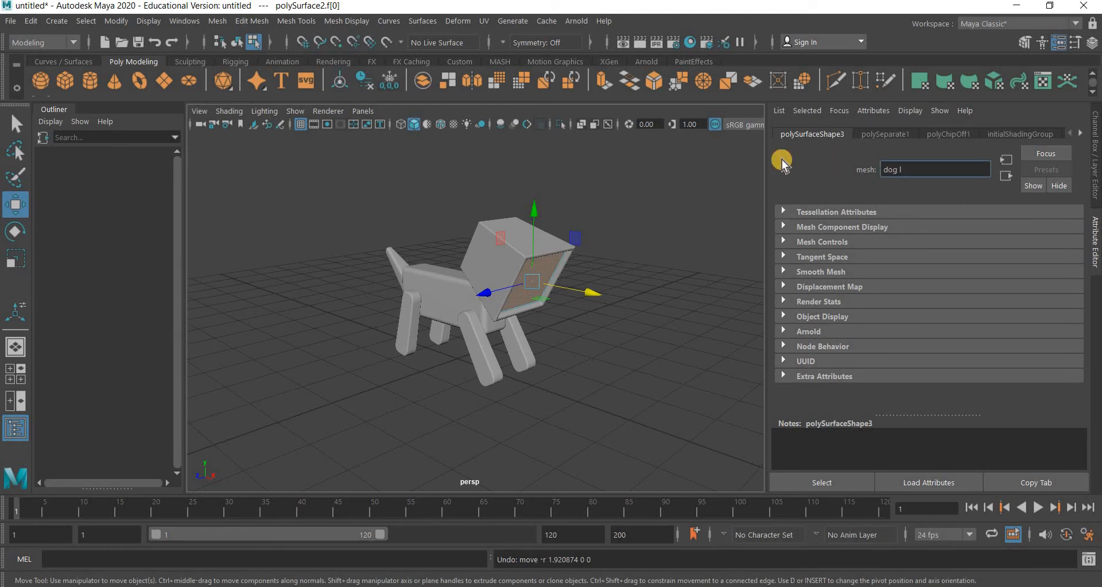
pyautogui.write('face_light')
pyautogui.press('Return')
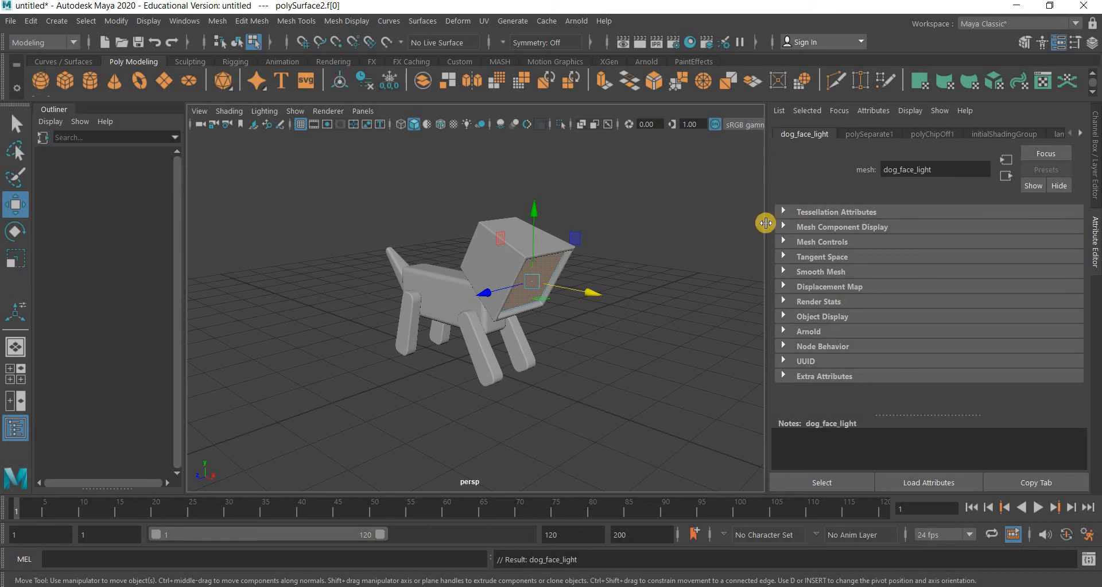
pyautogui.click(662, 379)
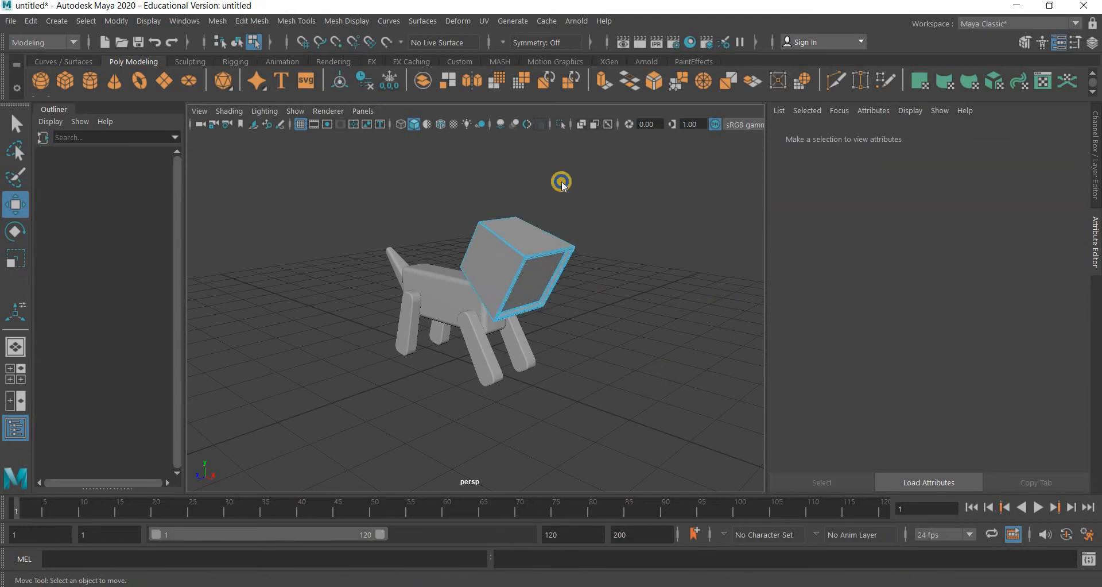
# - Select the hollow head in object mode and assign it a new Arnold aiStandardSurface material
pyautogui.moveTo(504, 252)
pyautogui.mouseDown(button='right')
pyautogui.moveTo(492, 247)
pyautogui.moveTo(490, 261)
pyautogui.mouseUp(button='right')
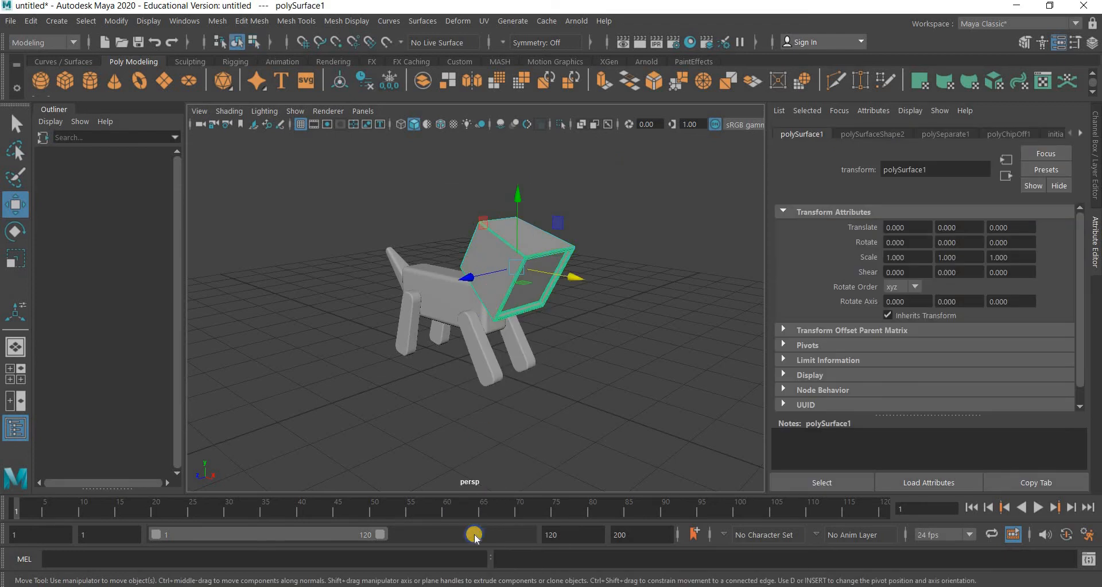
pyautogui.moveTo(474, 538)
pyautogui.mouseDown(button='right')
pyautogui.moveTo(467, 553)
pyautogui.moveTo(476, 537)
pyautogui.mouseUp(button='right')
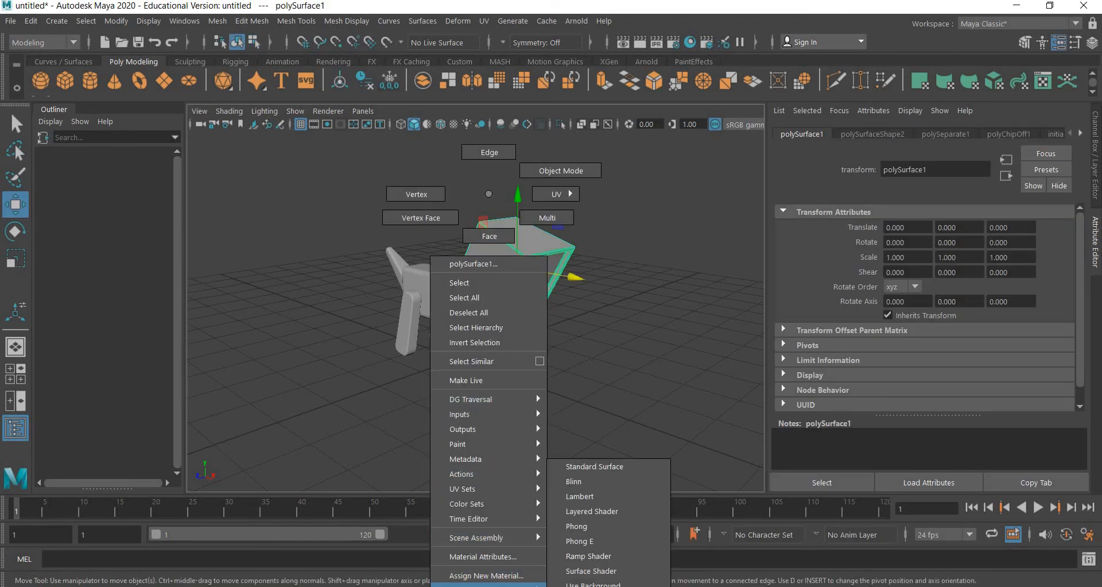
pyautogui.moveTo(488, 586)
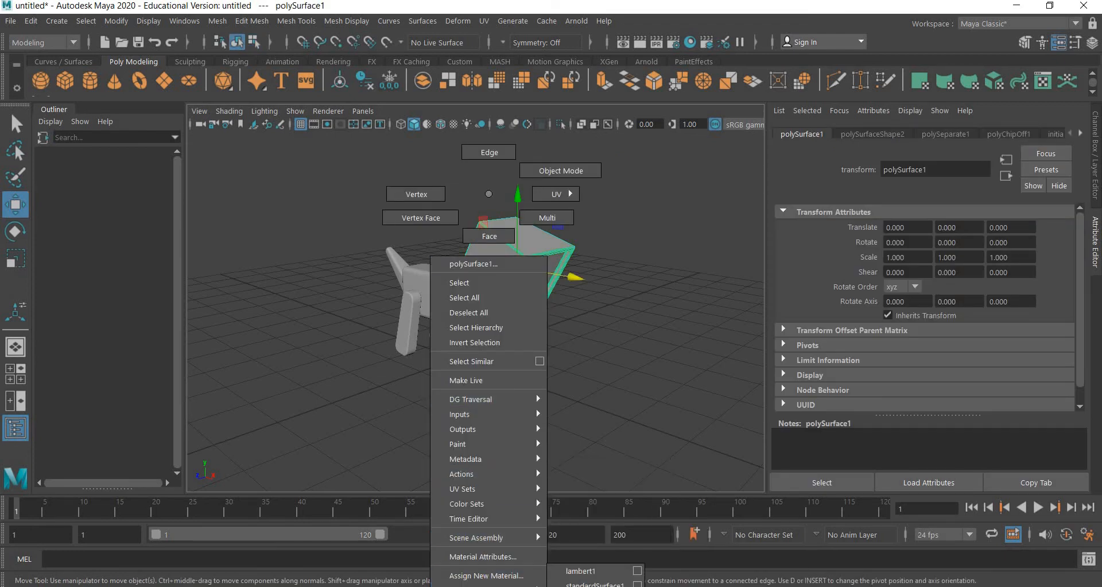
pyautogui.click(466, 575)
pyautogui.click(393, 323)
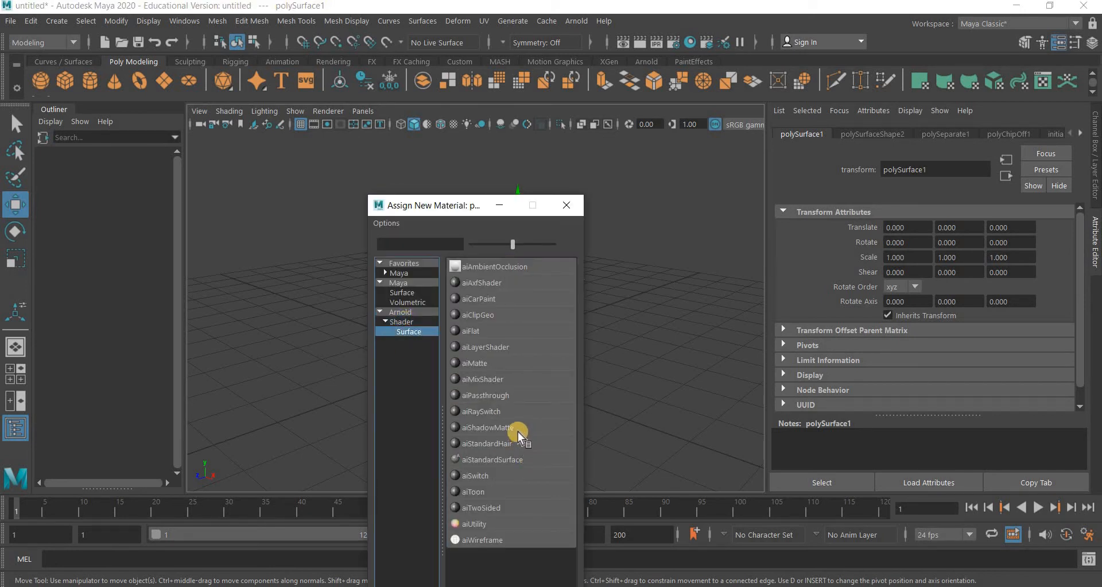
pyautogui.click(522, 460)
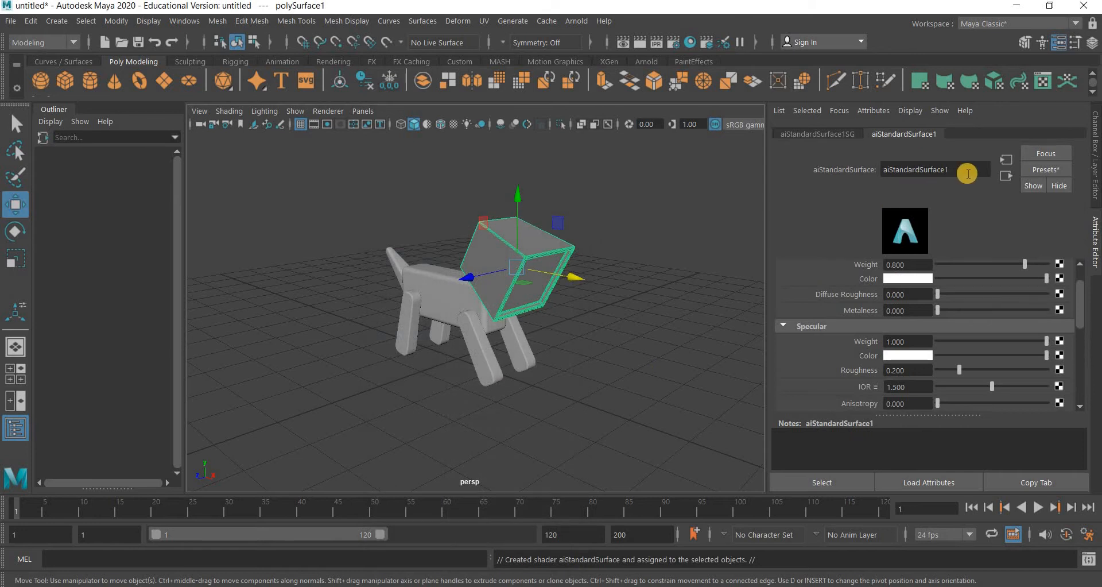
# - Rename the head's new aiStandardSurface material as wood
pyautogui.click(828, 169)
pyautogui.write('wood')
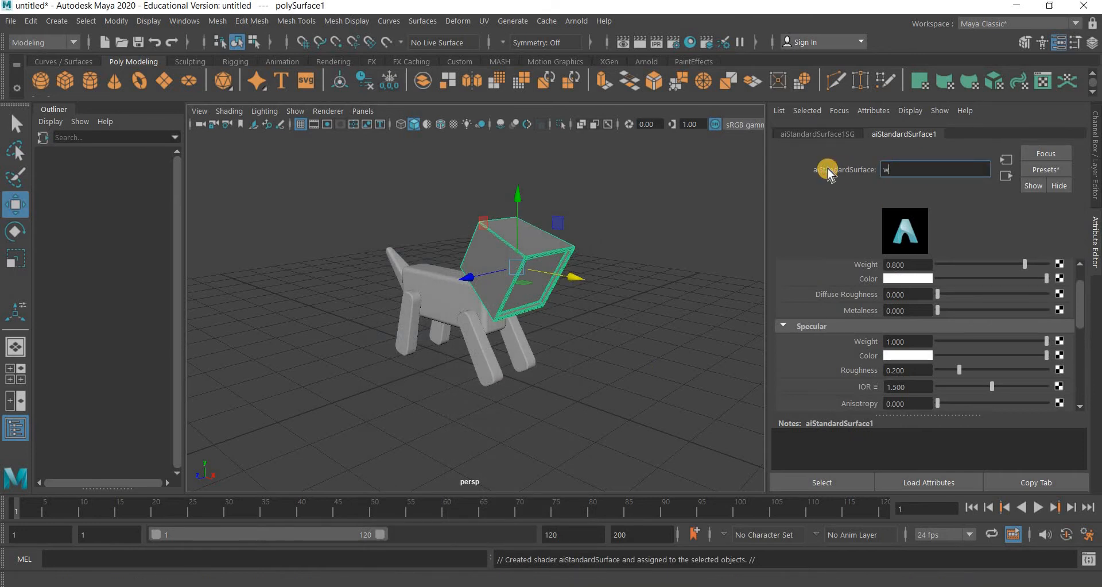
pyautogui.press('Return')
# - Connect a file texture using natural-wooden-background.jpg to the wood material's base color and turn on textured viewport display
pyautogui.click(1059, 279)
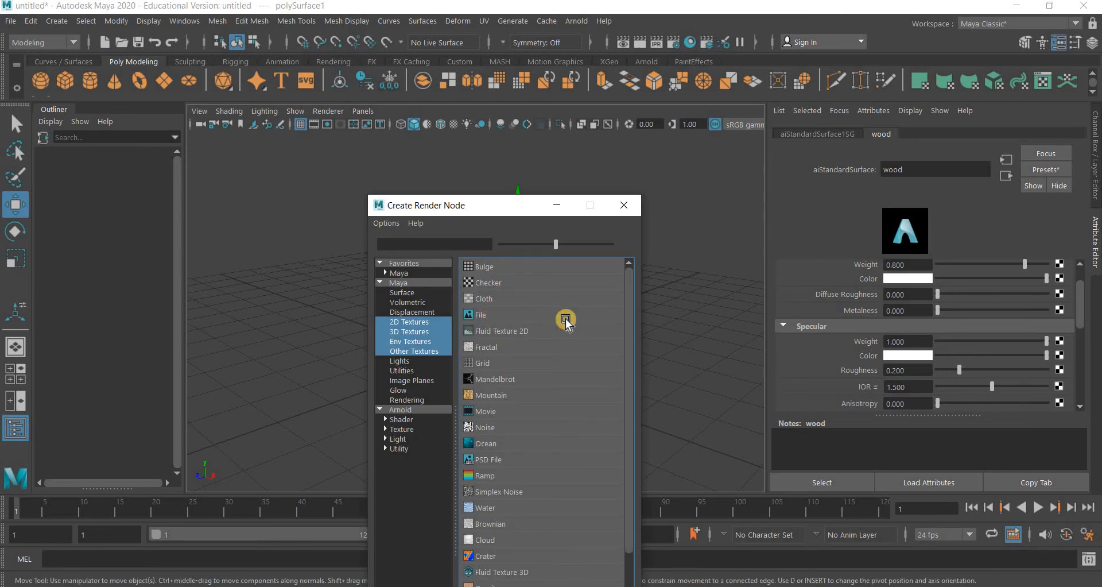
pyautogui.click(565, 322)
pyautogui.click(1063, 328)
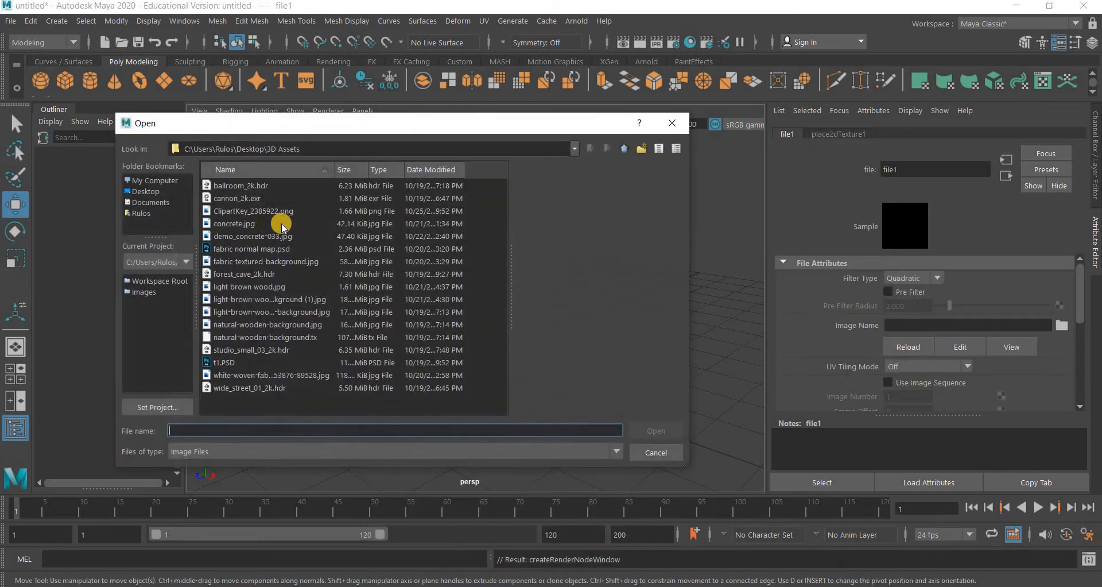
pyautogui.click(266, 388)
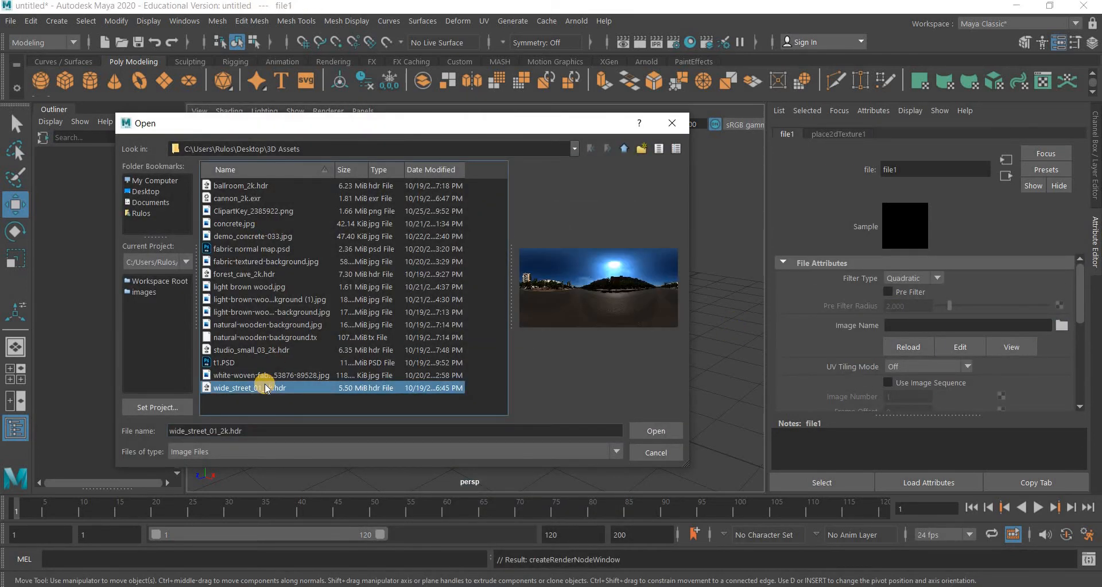
pyautogui.press('Up')
pyautogui.press('Up')
pyautogui.press('Up')
pyautogui.press('Up')
pyautogui.press('Up')
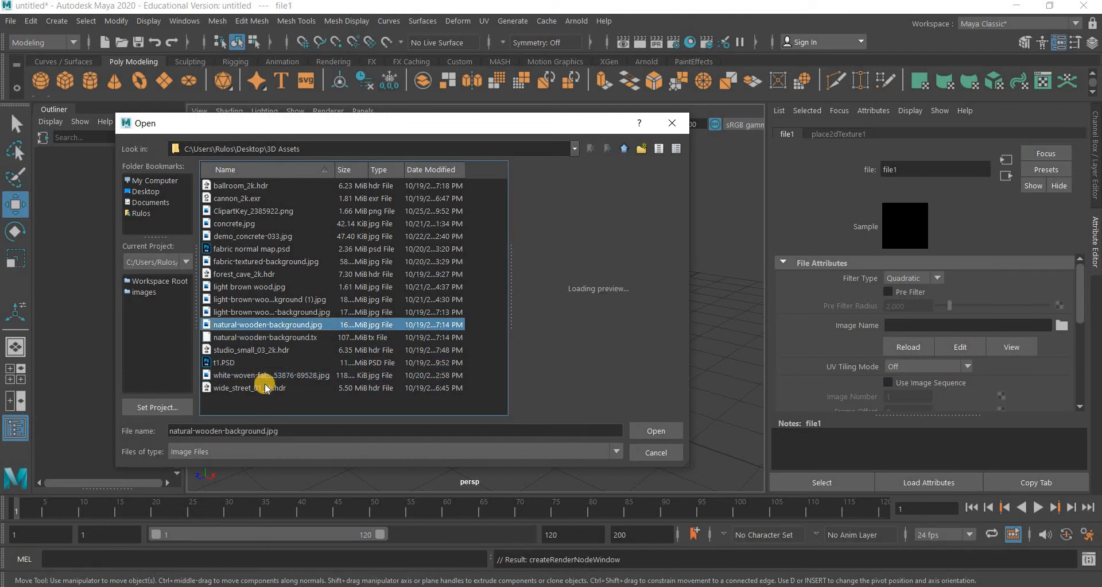
pyautogui.press('Return')
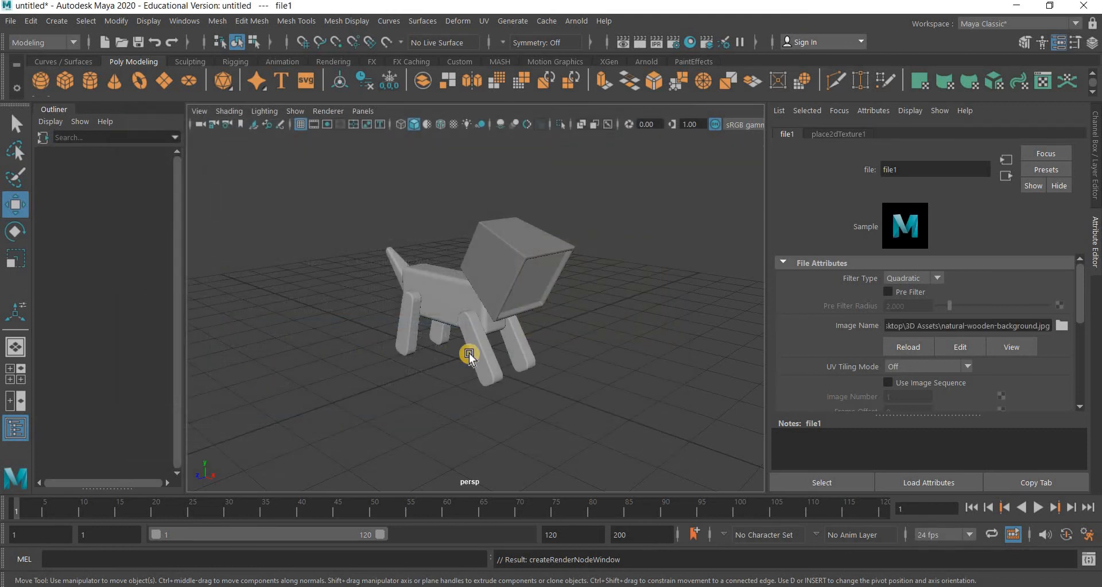
pyautogui.press('6')
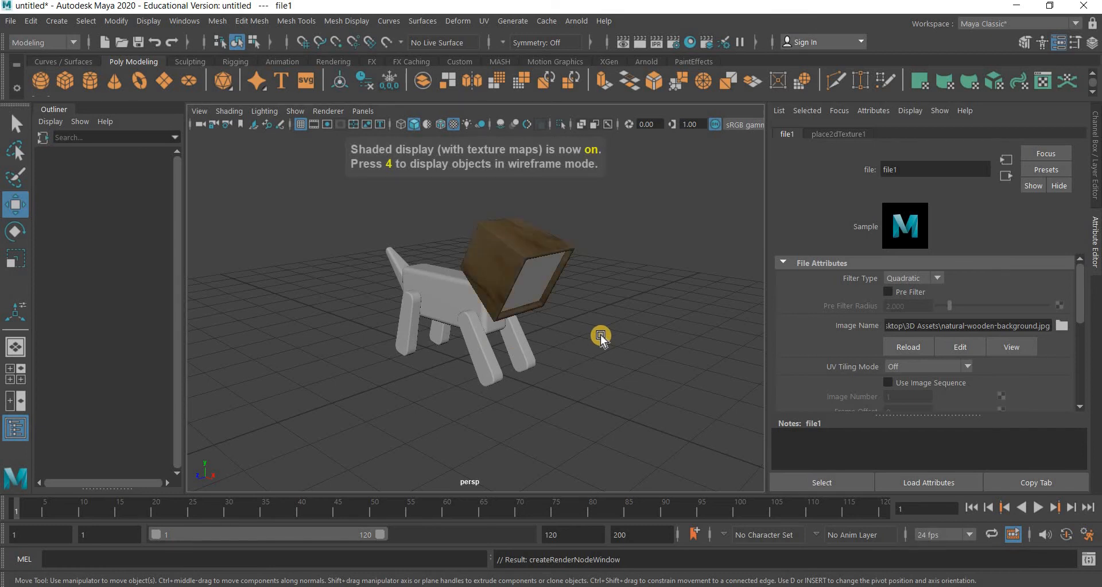
pyautogui.click(600, 338)
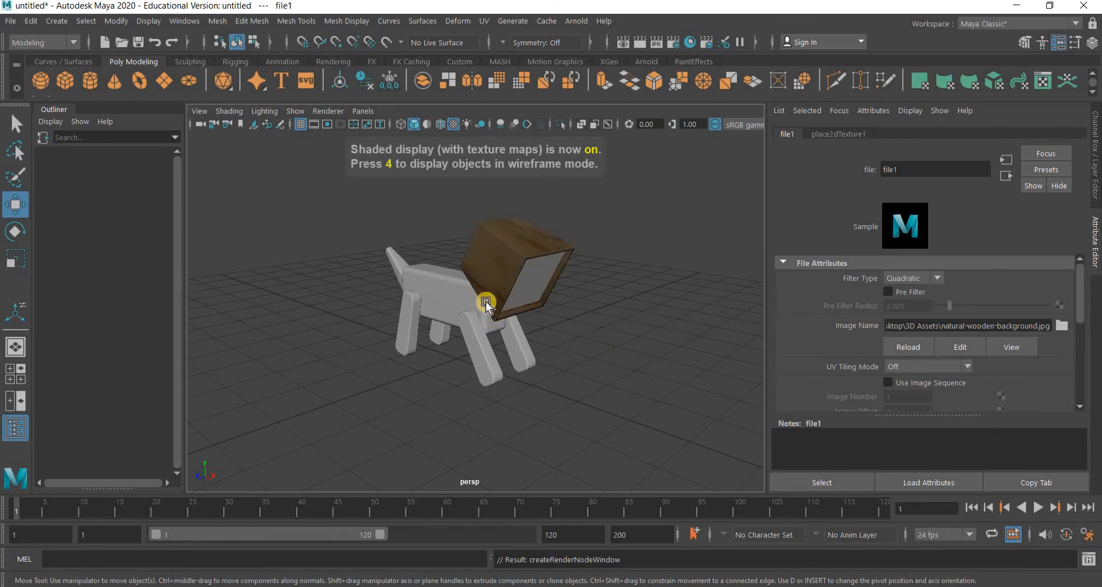
# - Assign the existing wood material to the torso, the four legs and the tail, and clear the selection
pyautogui.click(448, 295)
pyautogui.moveTo(458, 468); pyautogui.dragTo(541, 567, button='right')
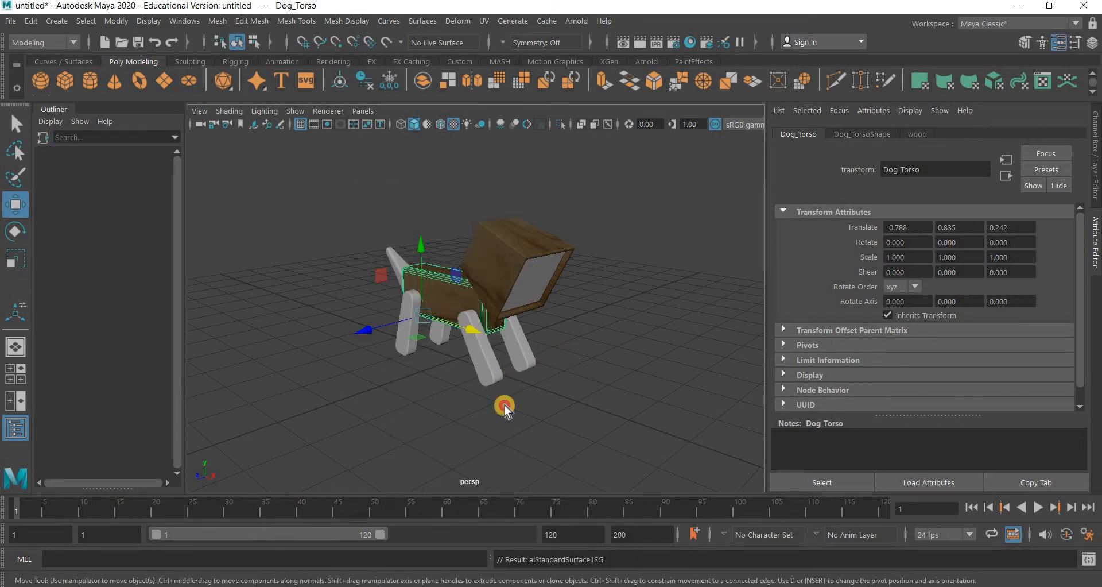
pyautogui.moveTo(499, 415); pyautogui.dragTo(570, 351)
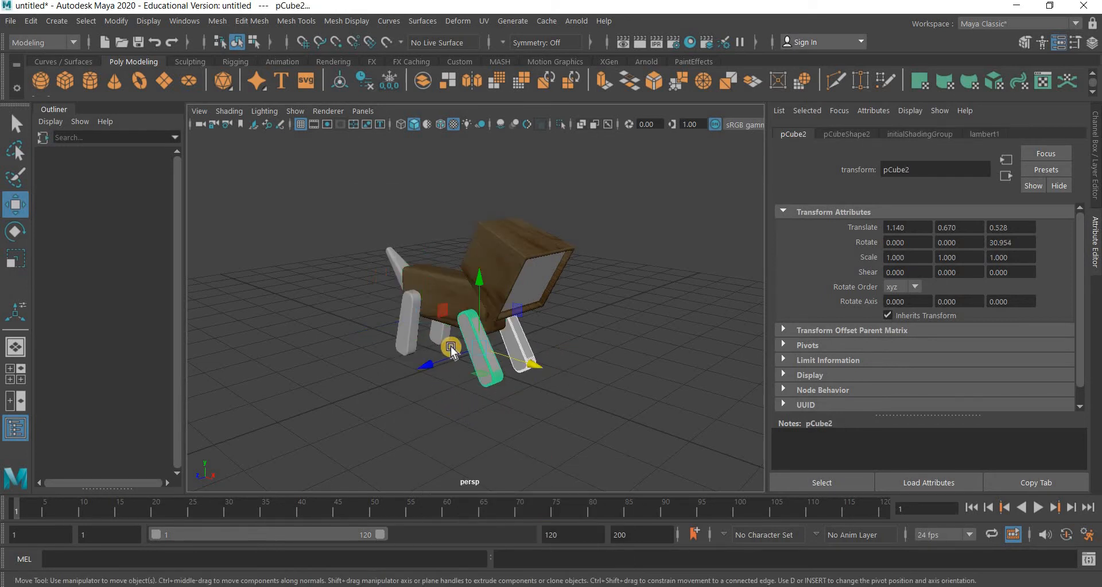
pyautogui.click(399, 350)
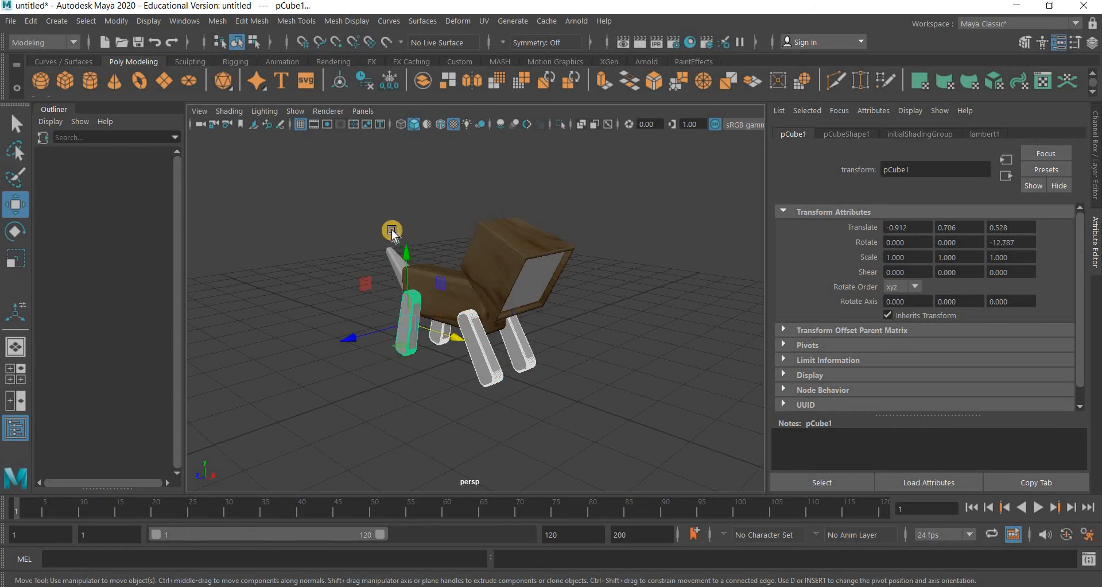
pyautogui.click(388, 252)
pyautogui.rightClick(389, 555)
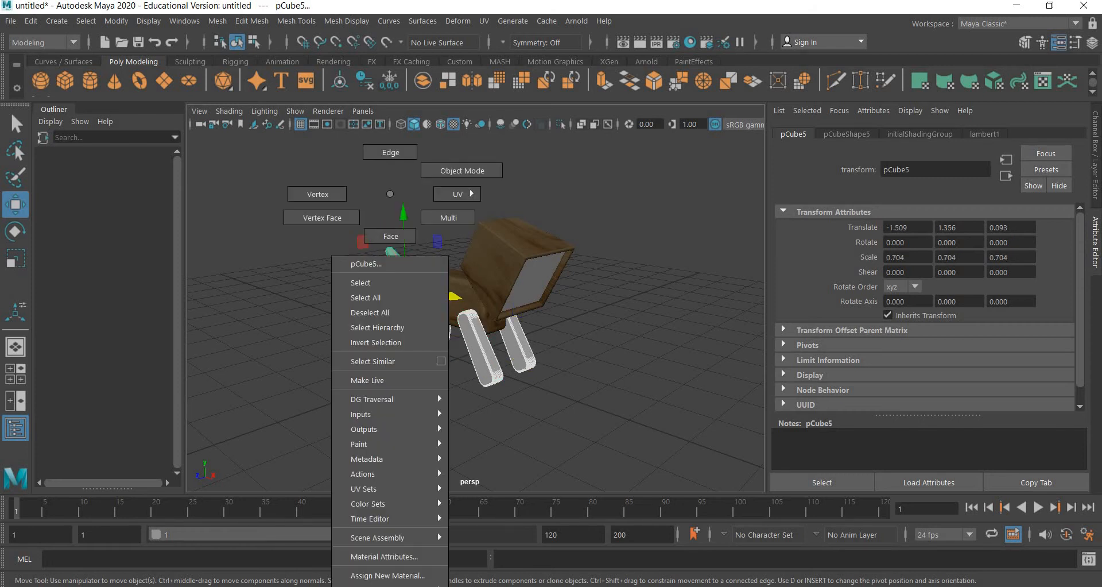
pyautogui.moveTo(390, 585); pyautogui.dragTo(485, 555, button='right')
pyautogui.click(529, 403)
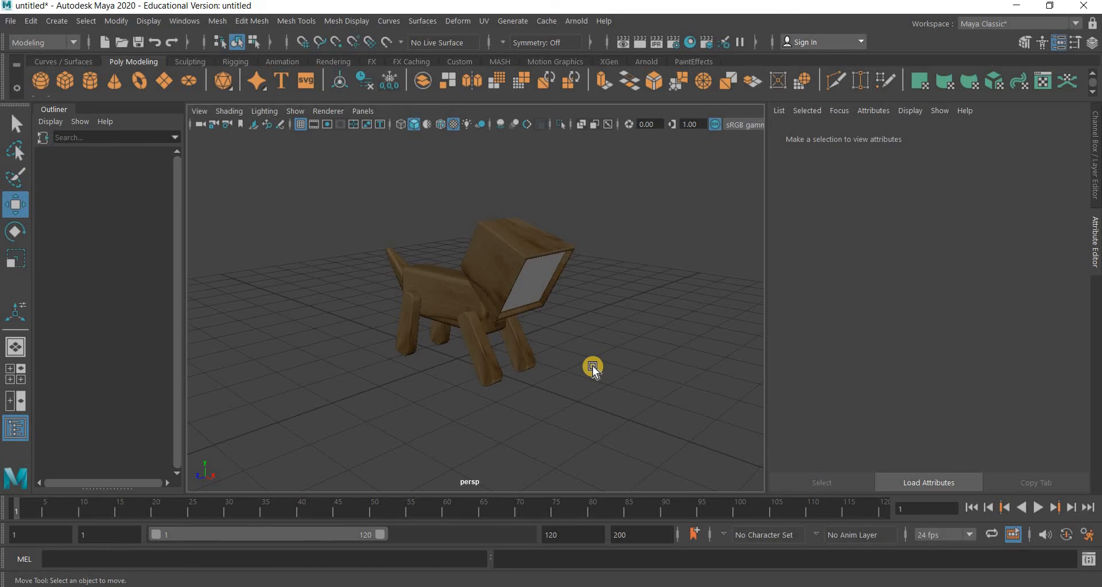
# - Create a polygon plane at the origin and set its width and height subdivisions to 1
pyautogui.click(160, 79)
pyautogui.click(392, 367)
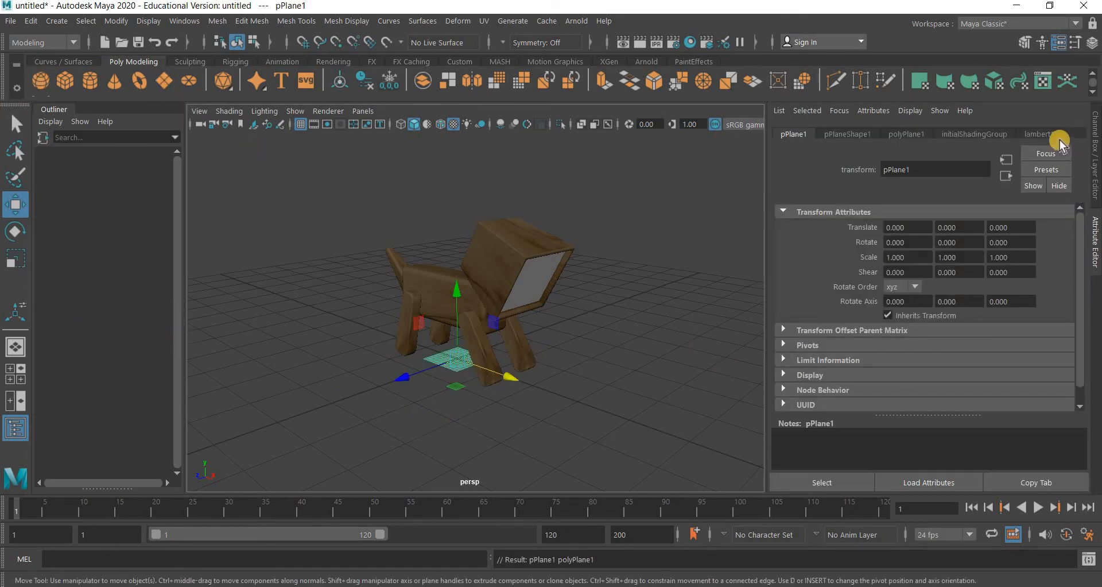
pyautogui.click(1095, 194)
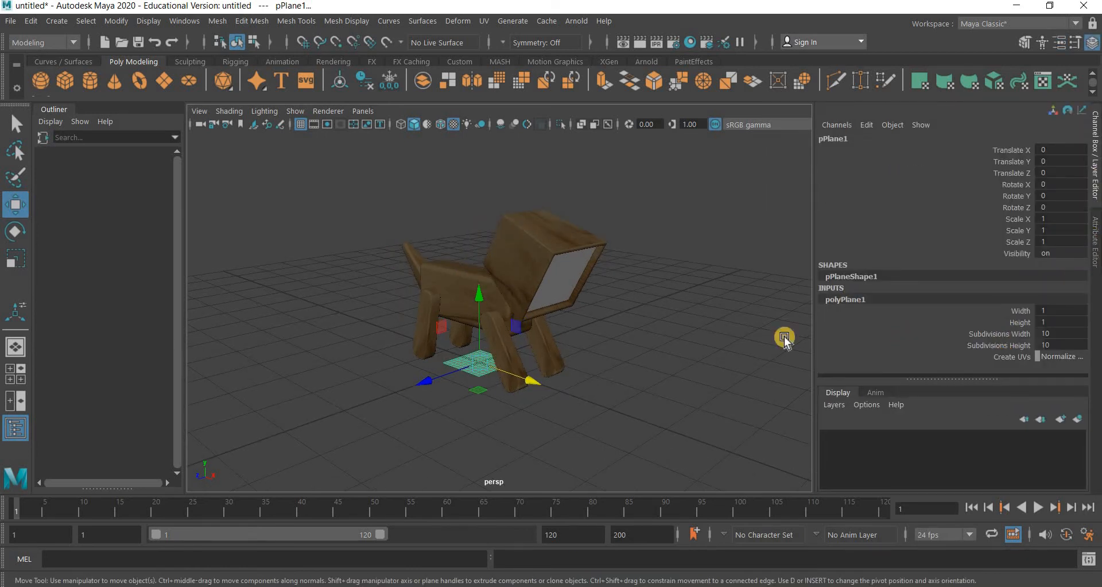
pyautogui.click(999, 333)
pyautogui.click(999, 345)
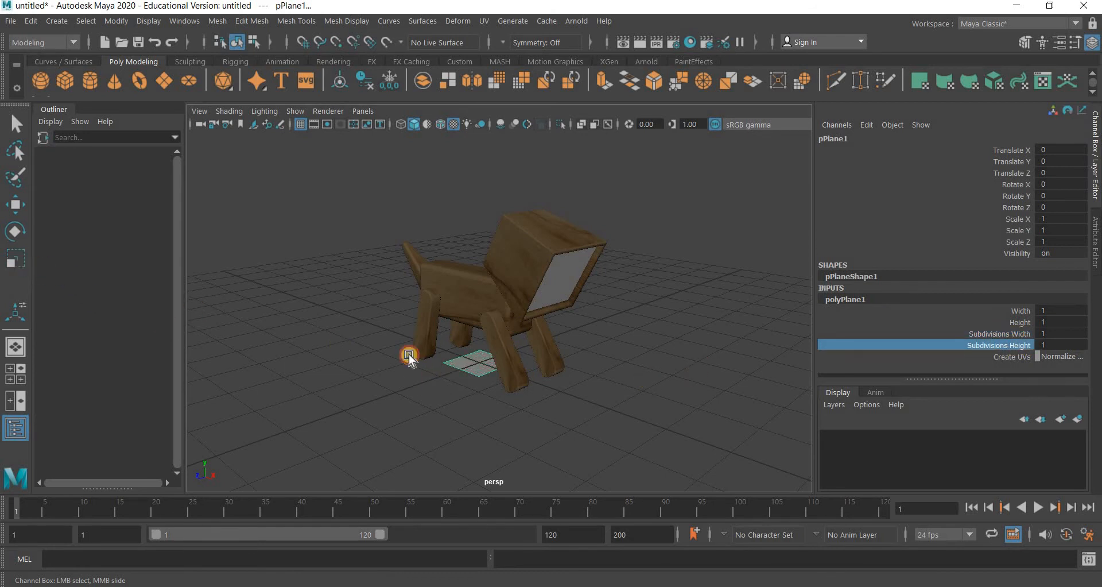
# - Scale the plane uniformly to about 22.96 as a floor beneath the dog
pyautogui.press('r')
pyautogui.moveTo(480, 363); pyautogui.dragTo(10, 231)
pyautogui.scroll(-5, 548, 389)
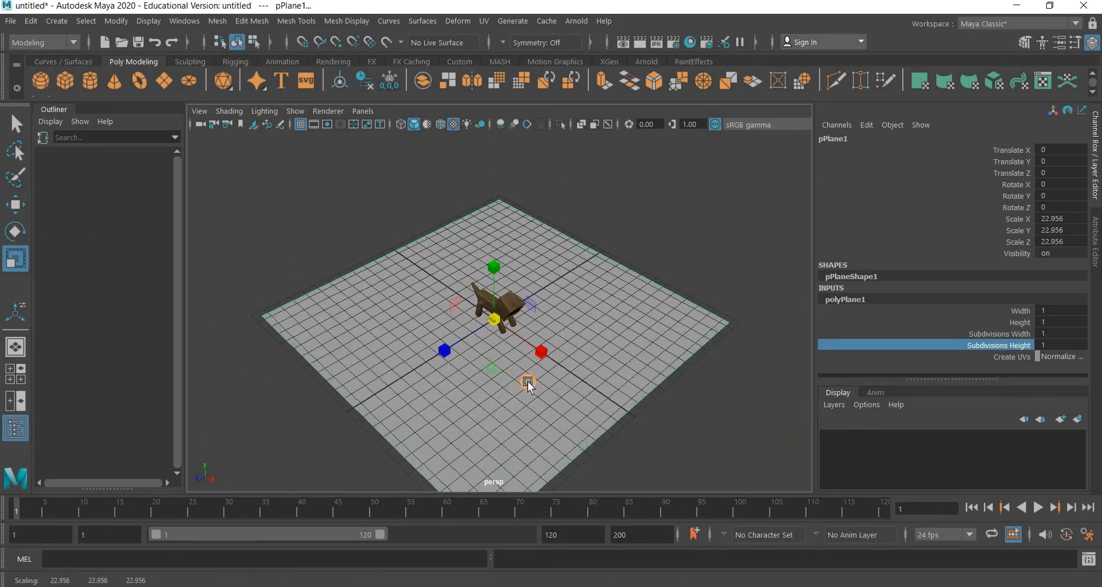
# - Duplicate the floor plane and set the copy's Rotate X to 90 to stand it up as a wall
pyautogui.press('e')
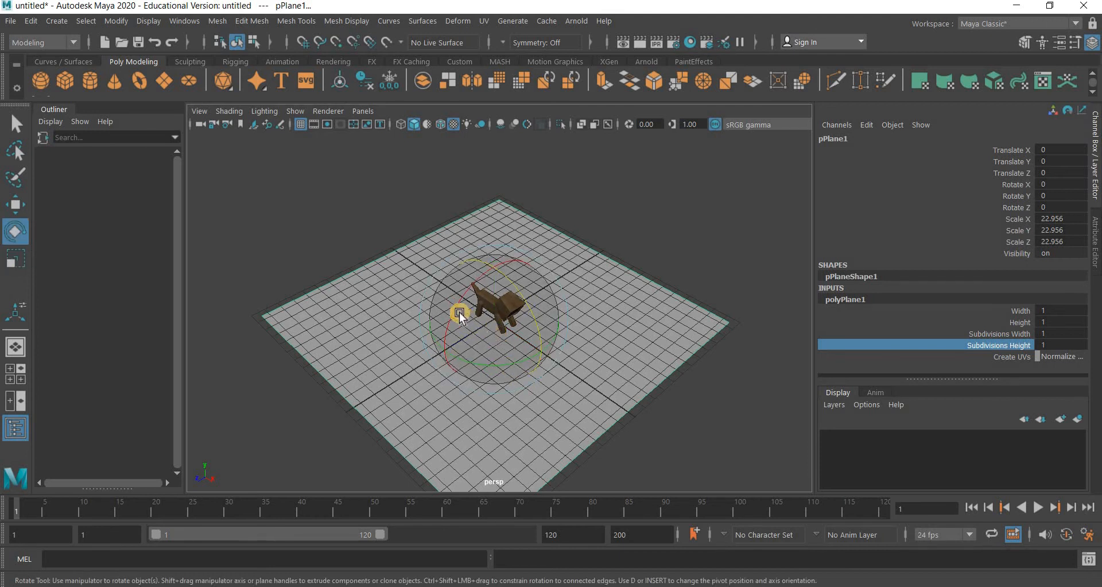
pyautogui.hotkey('ctrl', 'd')
pyautogui.moveTo(441, 351); pyautogui.dragTo(802, 343)
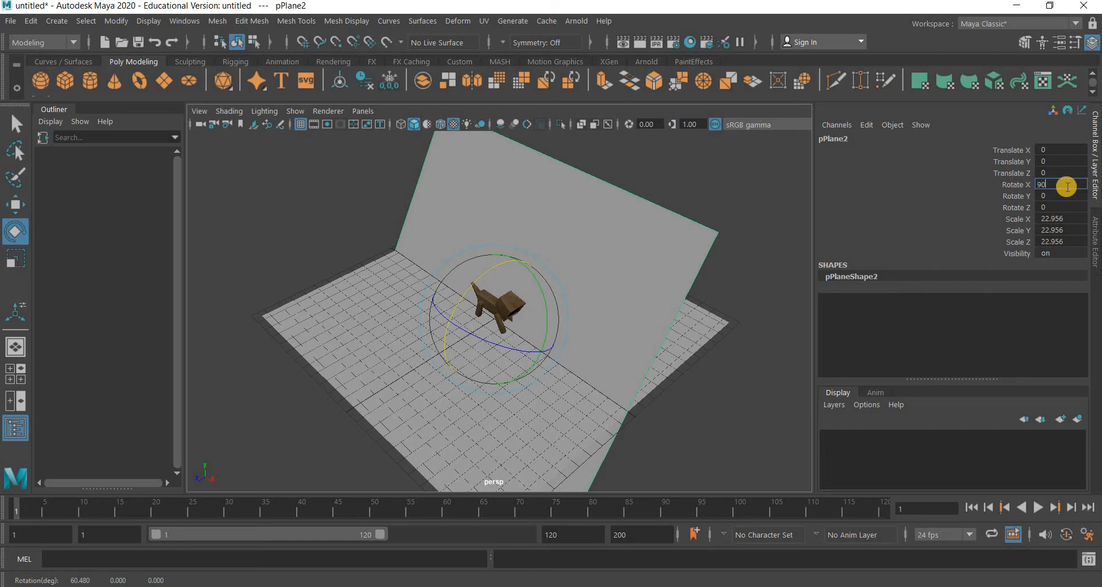
pyautogui.press('Return')
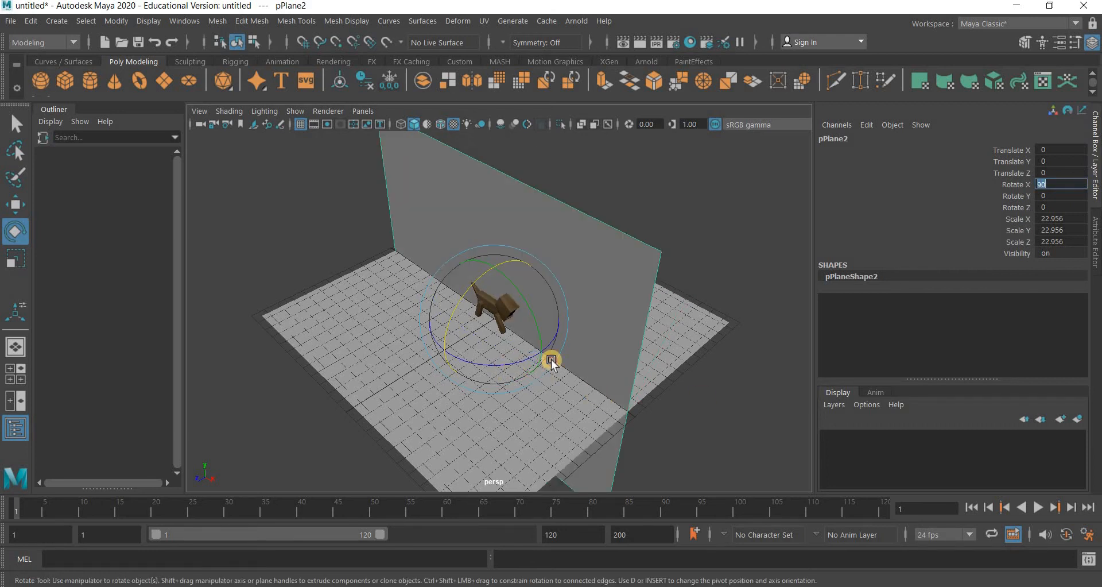
# - Duplicate the upright wall plane and set the copy's Rotate Y to 90 to make a perpendicular wall
pyautogui.moveTo(551, 360); pyautogui.dragTo(629, 345)
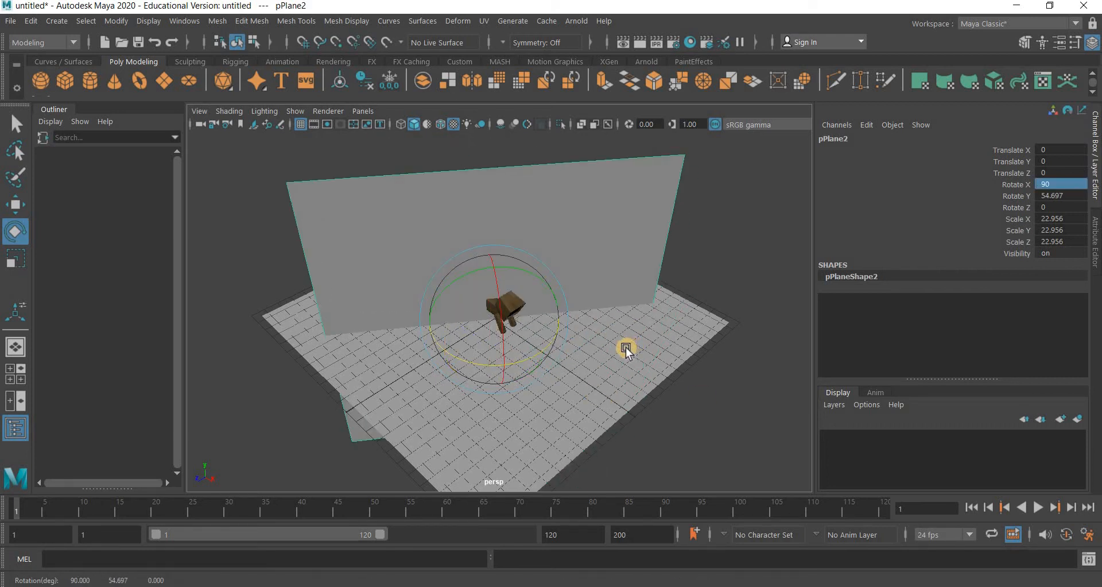
pyautogui.hotkey('ctrl', 'z')
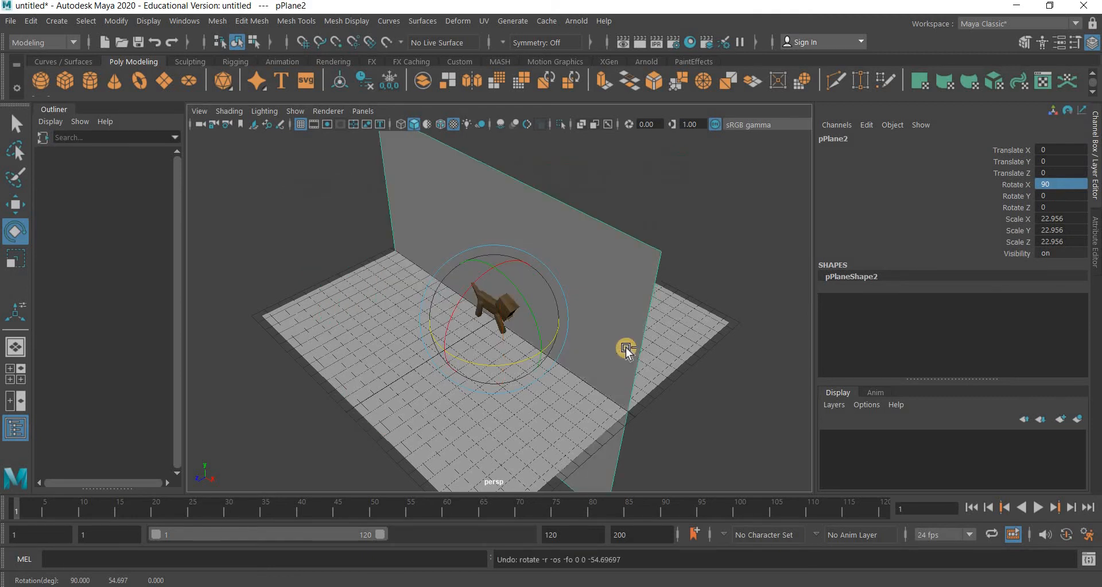
pyautogui.hotkey('ctrl', 'd')
pyautogui.moveTo(573, 361); pyautogui.dragTo(1069, 197)
pyautogui.doubleClick(1069, 198)
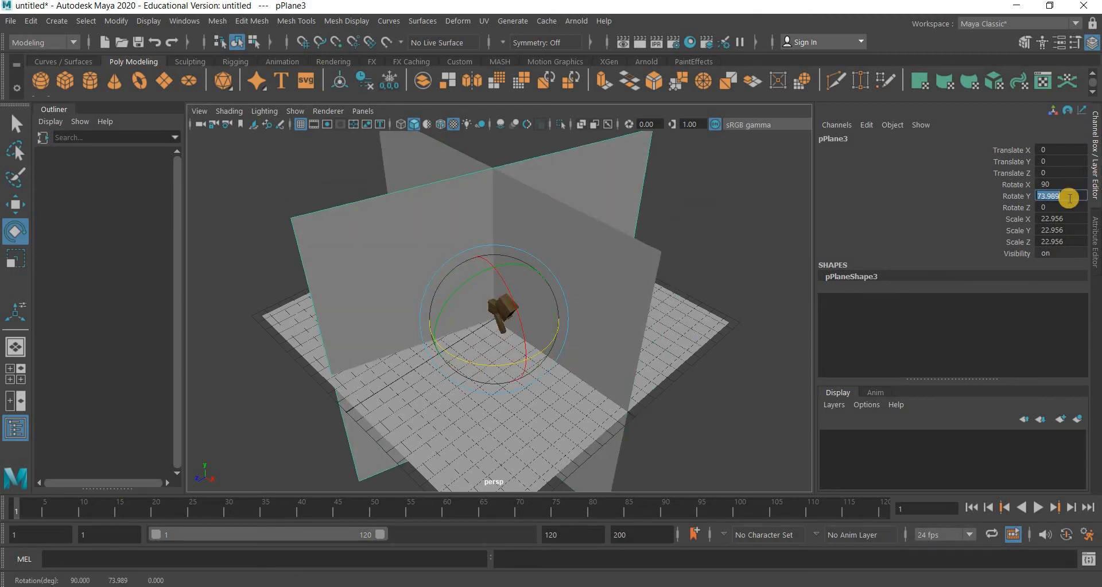
pyautogui.write('90')
pyautogui.press('Return')
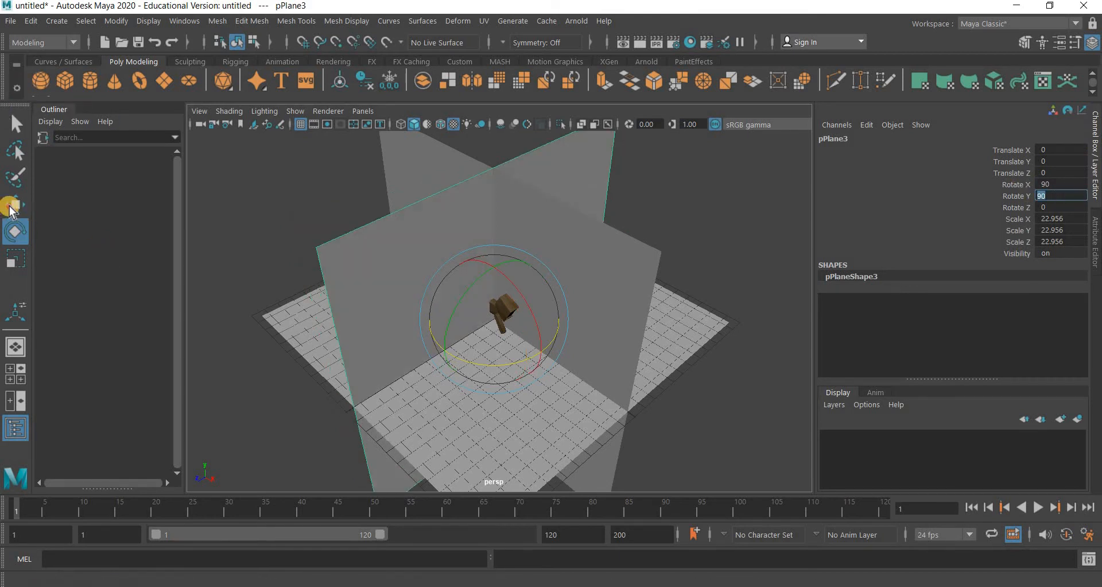
# - Raise both wall planes to about 8.22 in Y and move the perpendicular wall to about -9.76 in X
pyautogui.press('w')
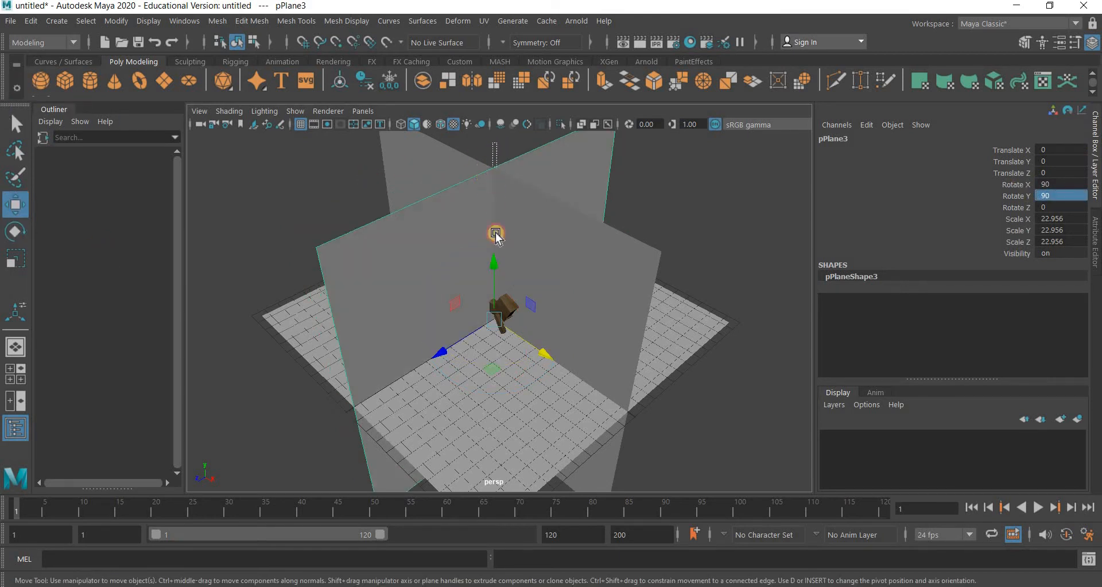
pyautogui.keyDown('shift'); pyautogui.click(492, 262); pyautogui.keyUp('shift')
pyautogui.moveTo(492, 263); pyautogui.dragTo(497, 136)
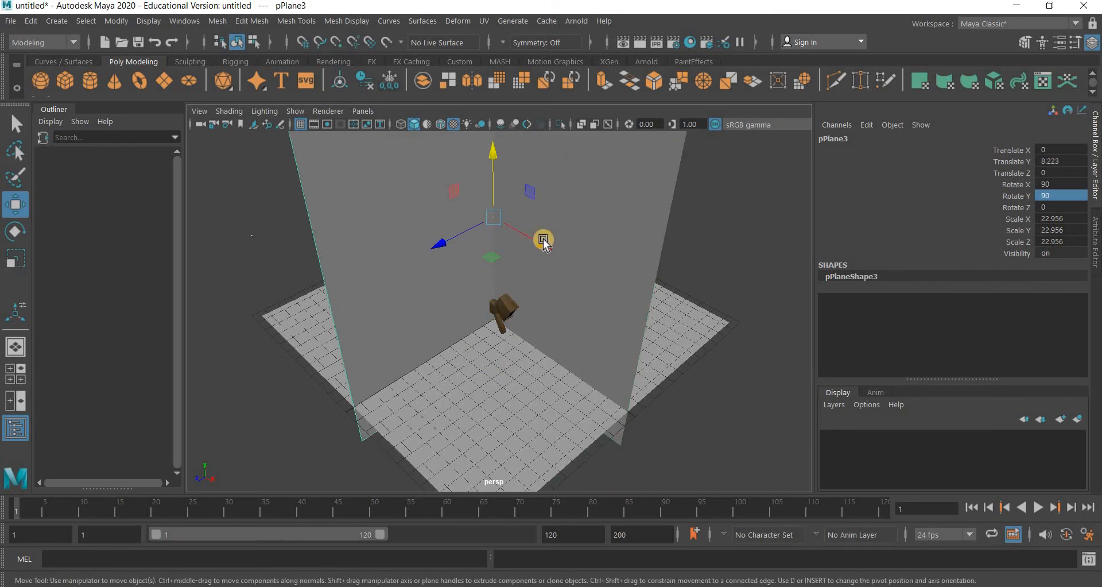
pyautogui.click(536, 235)
pyautogui.moveTo(536, 236); pyautogui.dragTo(419, 184)
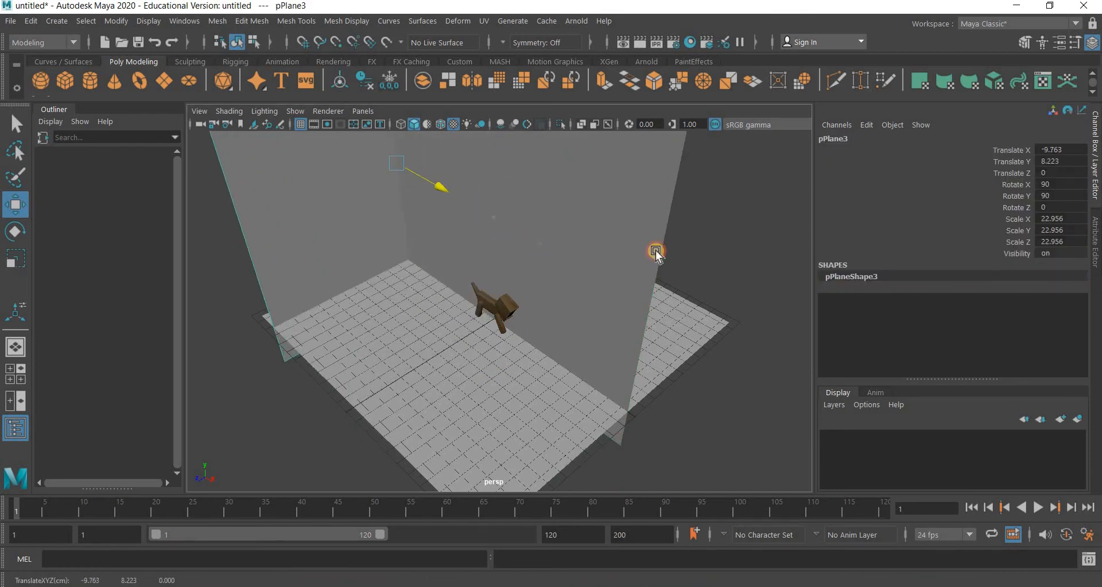
# - Assign a new Arnold aiStandardSurface material to the flat front surface of the dog's head
pyautogui.click(631, 249)
pyautogui.moveTo(441, 241); pyautogui.dragTo(542, 368)
pyautogui.scroll(2, 305, 240)
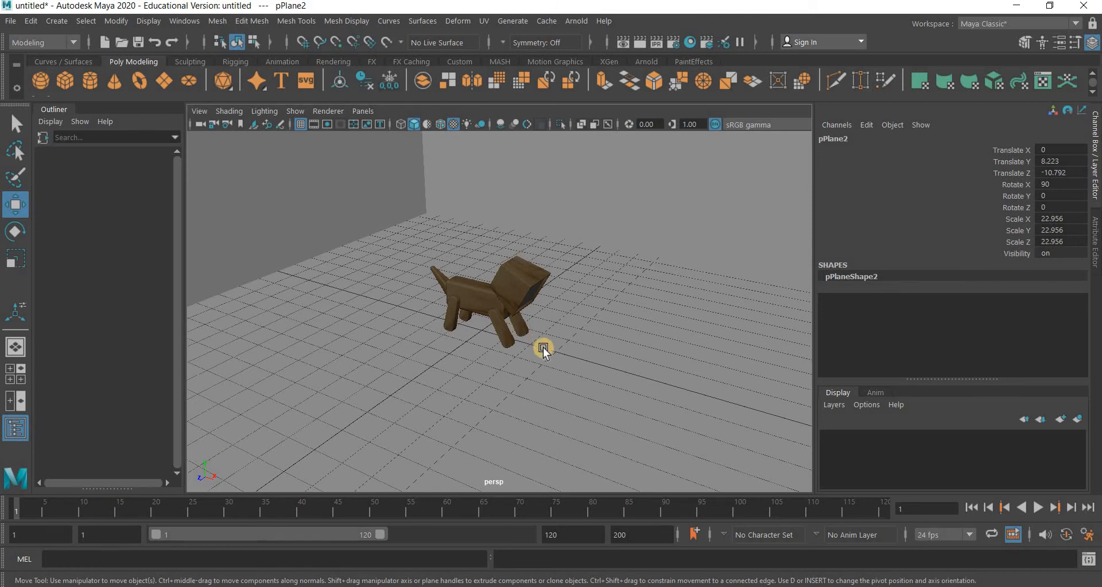
pyautogui.keyDown('alt'); pyautogui.moveTo(536, 343); pyautogui.dragTo(547, 305); pyautogui.keyUp('alt')
pyautogui.click(547, 305)
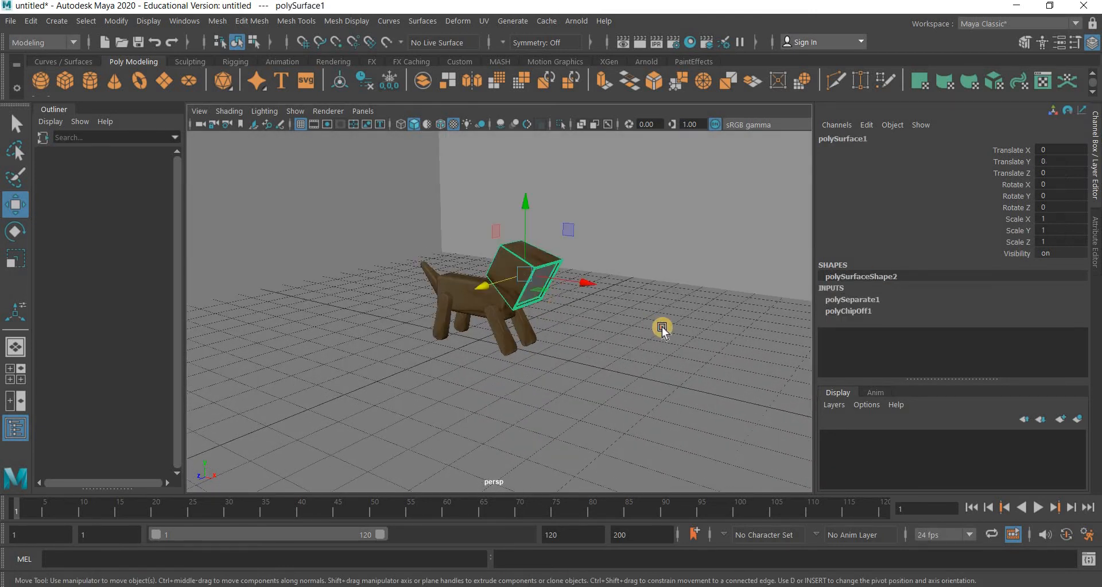
pyautogui.click(535, 279)
pyautogui.hotkey('ctrl', 'z')
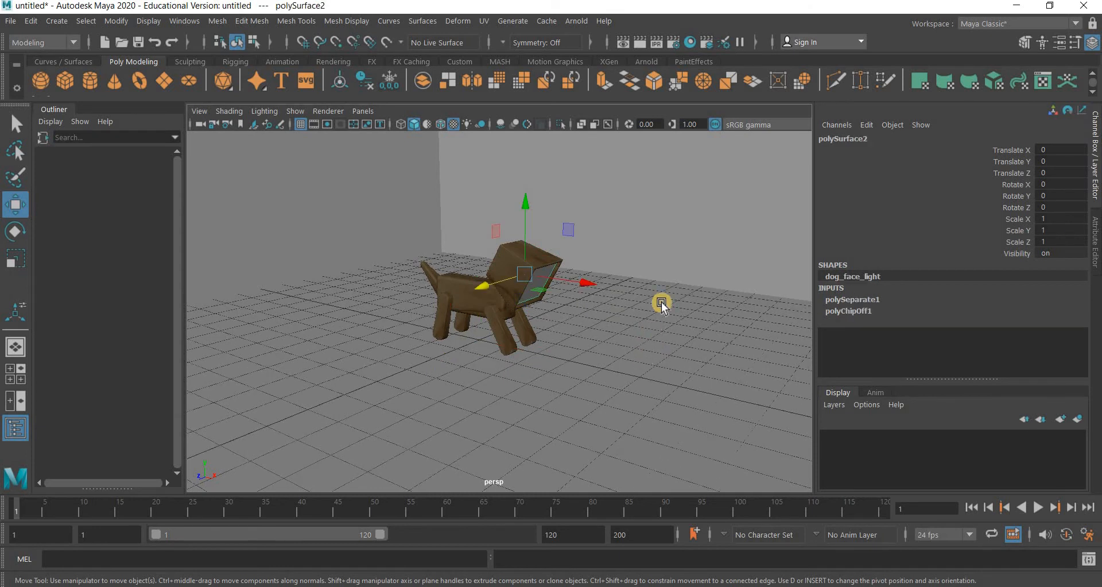
pyautogui.rightClick(538, 284)
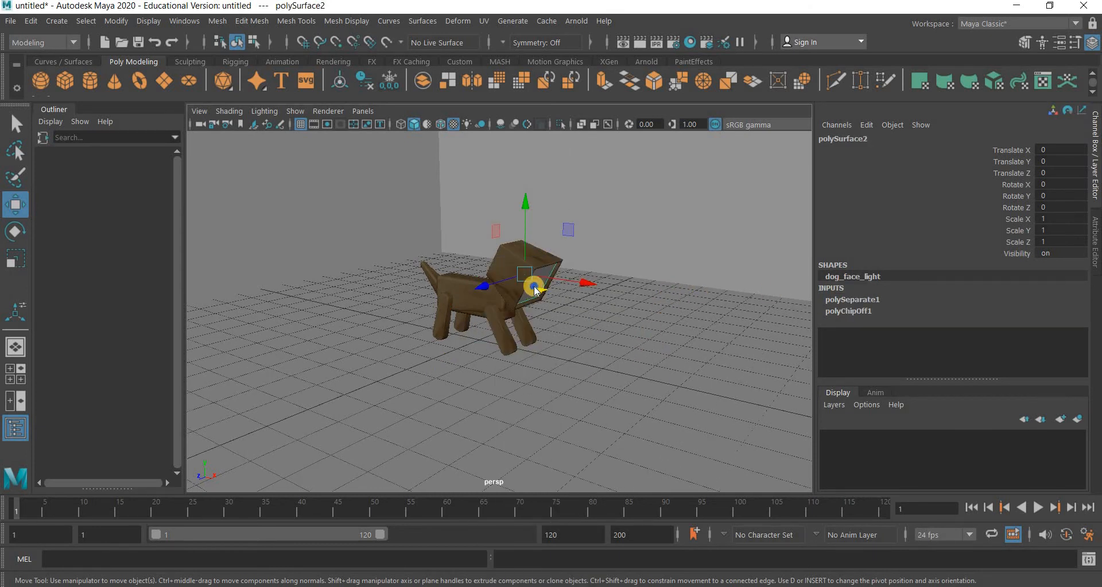
pyautogui.moveTo(531, 369); pyautogui.dragTo(519, 574, button='right')
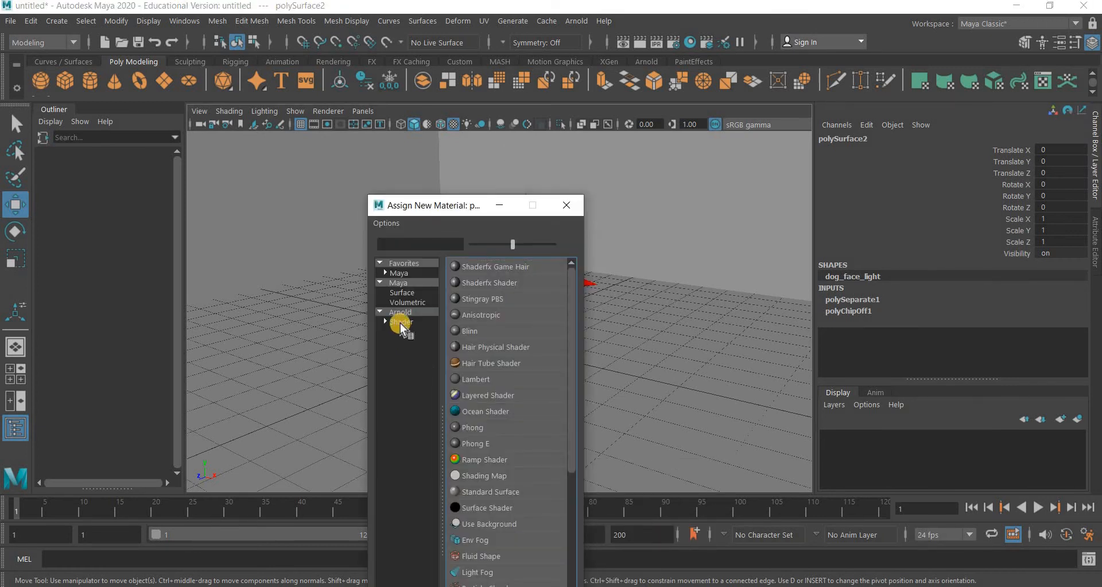
pyautogui.click(409, 325)
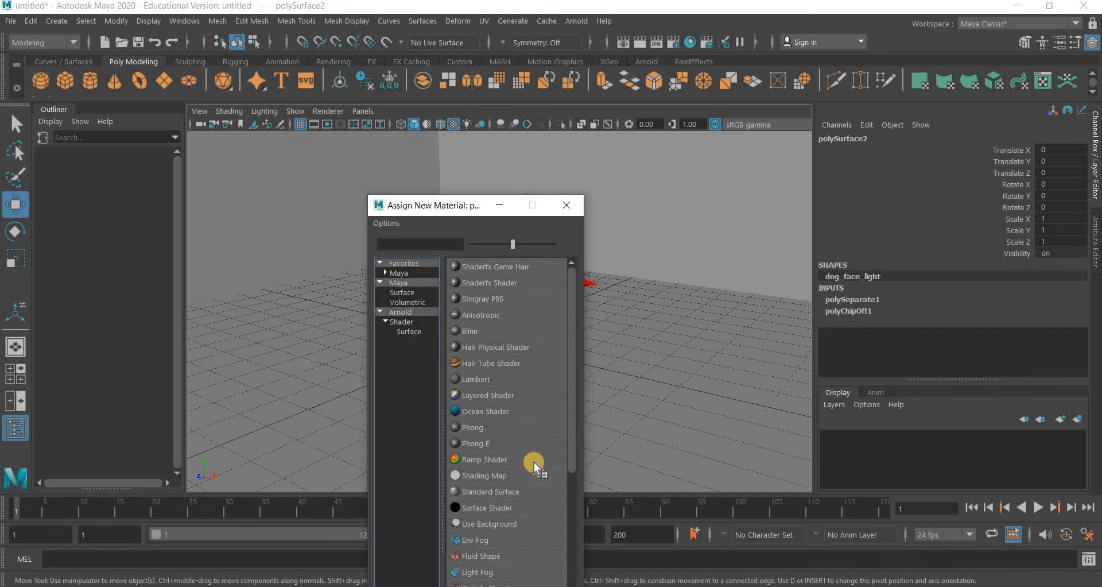
pyautogui.click(505, 459)
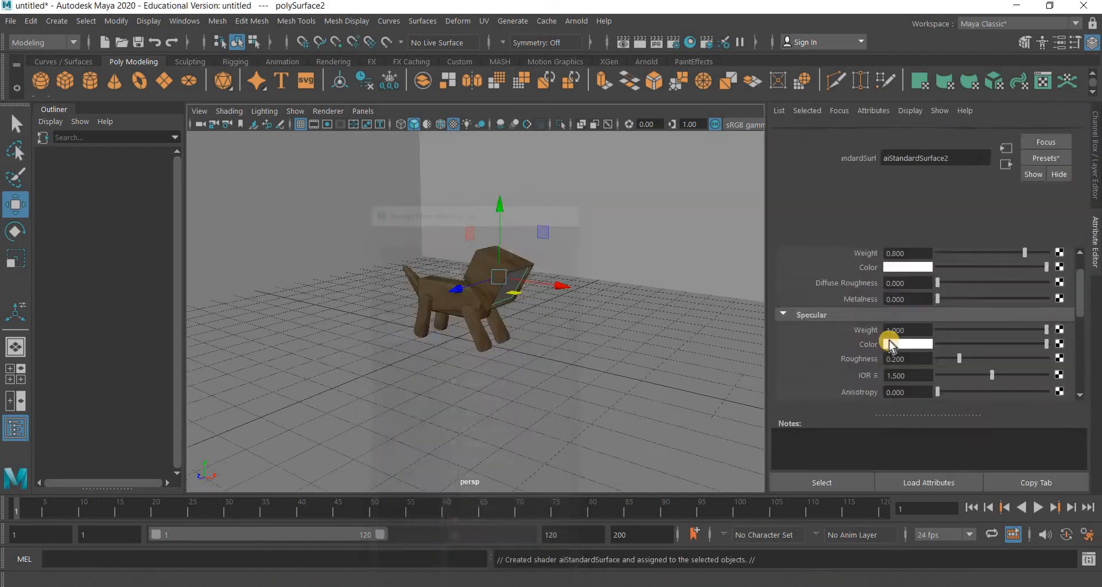
# - Rename the face surface's transform to dog_face_light and delete its construction history
pyautogui.click(940, 171)
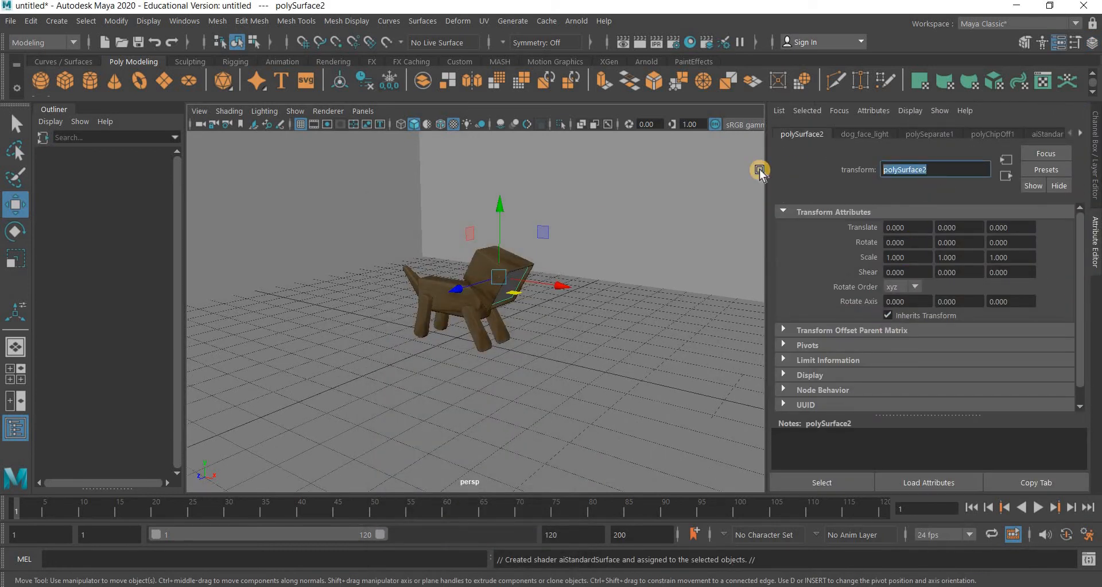
pyautogui.write('dog face light')
pyautogui.press('Return')
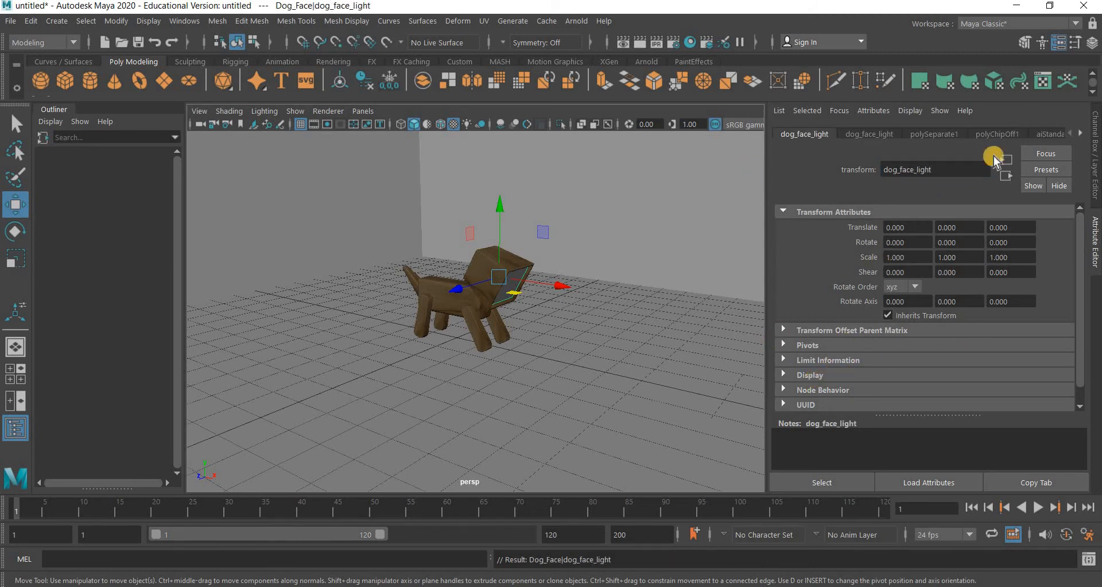
pyautogui.click(31, 22)
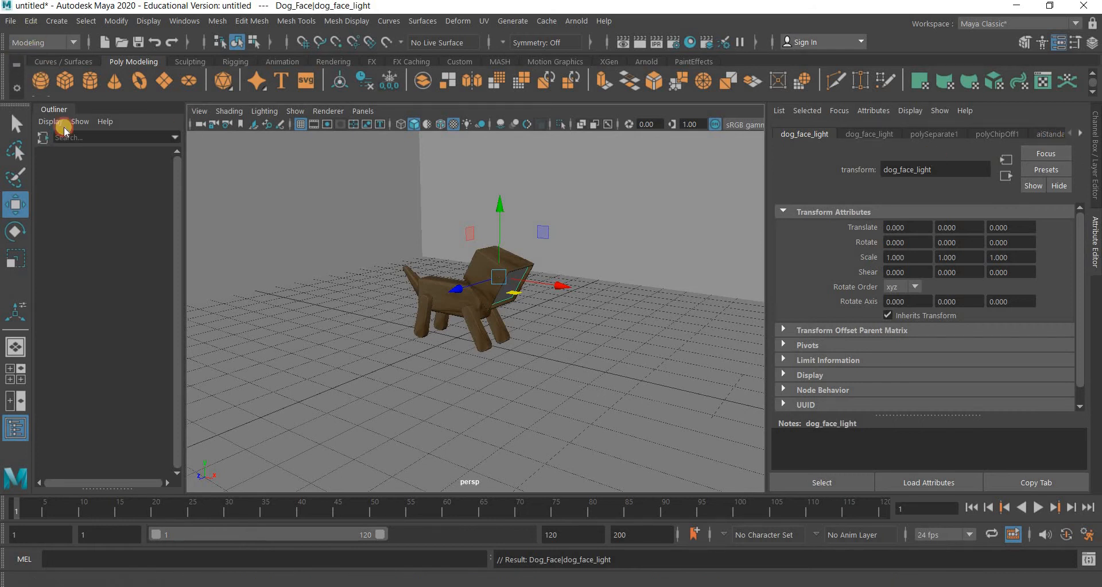
pyautogui.moveTo(76, 198)
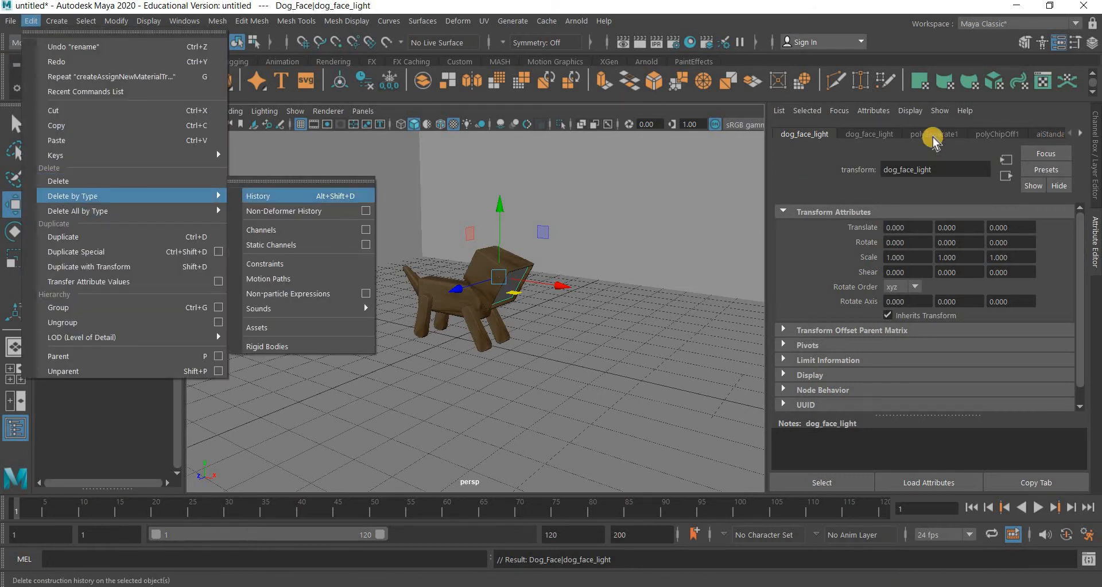
pyautogui.click(313, 193)
# - Set the emission weight of the dog_face_light material to 1.000
pyautogui.click(1004, 157)
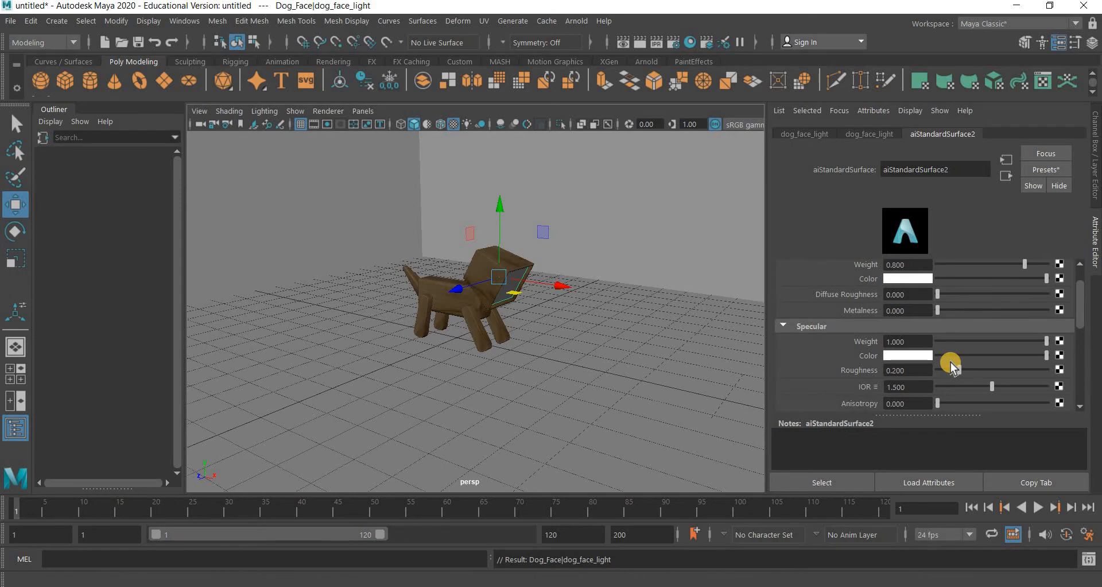
pyautogui.scroll(-3, 951, 363)
pyautogui.click(831, 356)
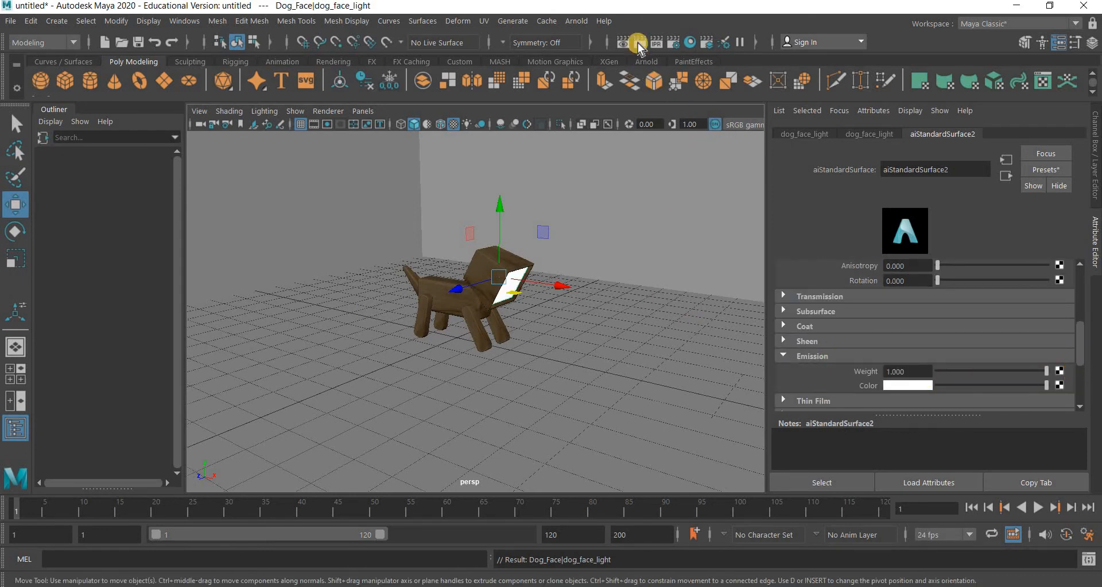
# - Render the perspective view in the Arnold RenderView to check the glowing face surface
pyautogui.click(574, 22)
pyautogui.click(592, 60)
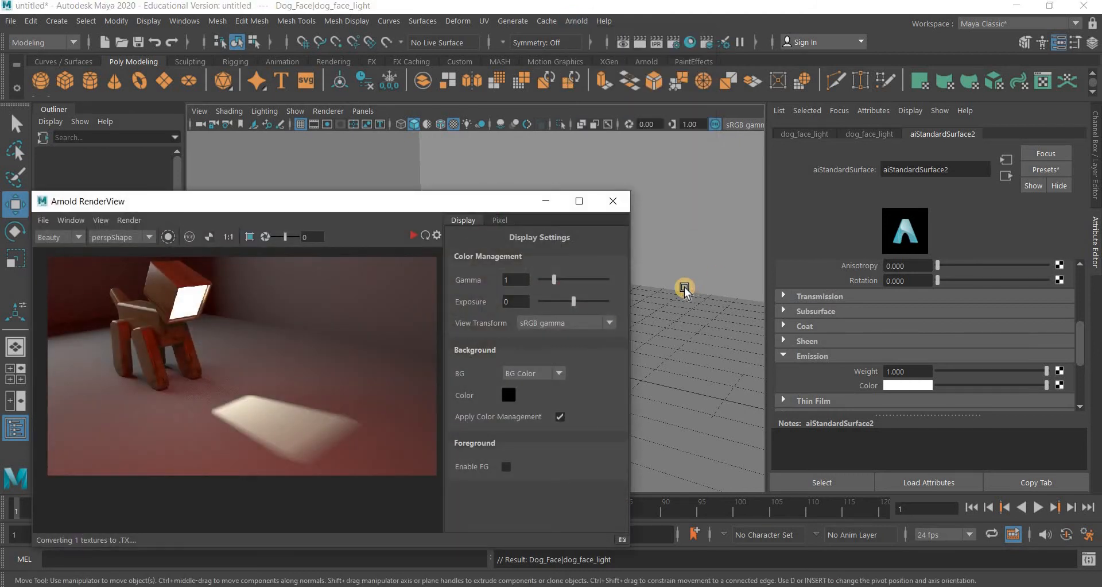
pyautogui.click(412, 234)
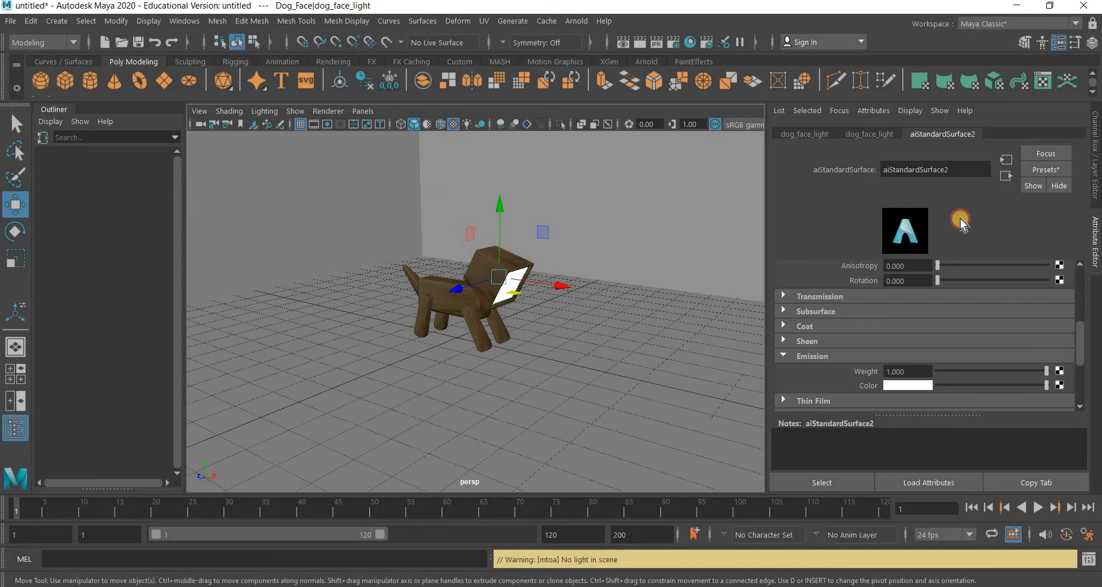
# - Clear the Outliner's object type filter, expand the Dog_Face group and select dog_face_light
pyautogui.click(861, 134)
pyautogui.click(790, 136)
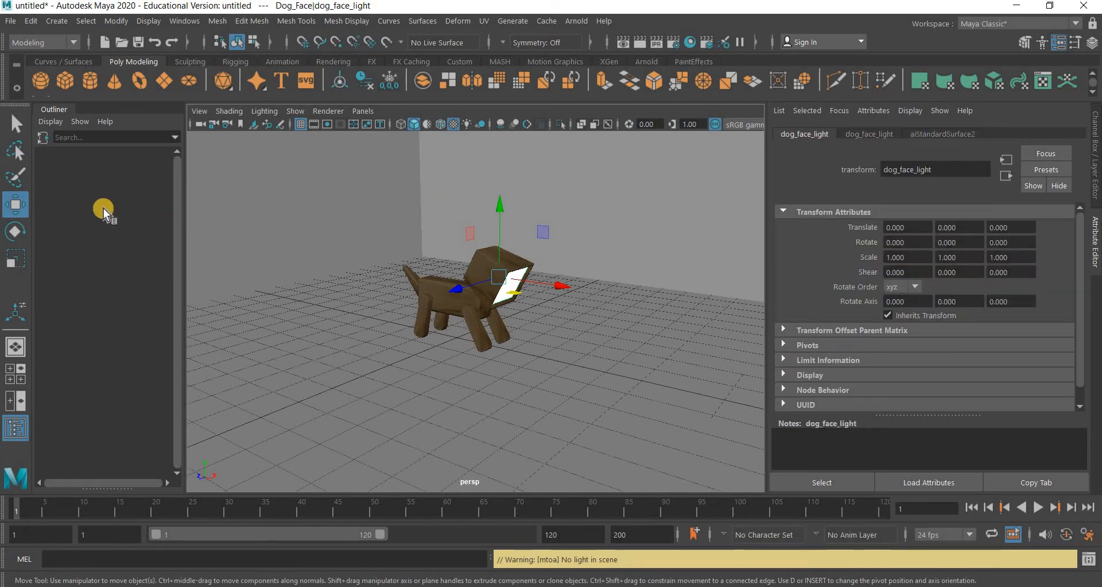
pyautogui.click(117, 242)
pyautogui.click(77, 122)
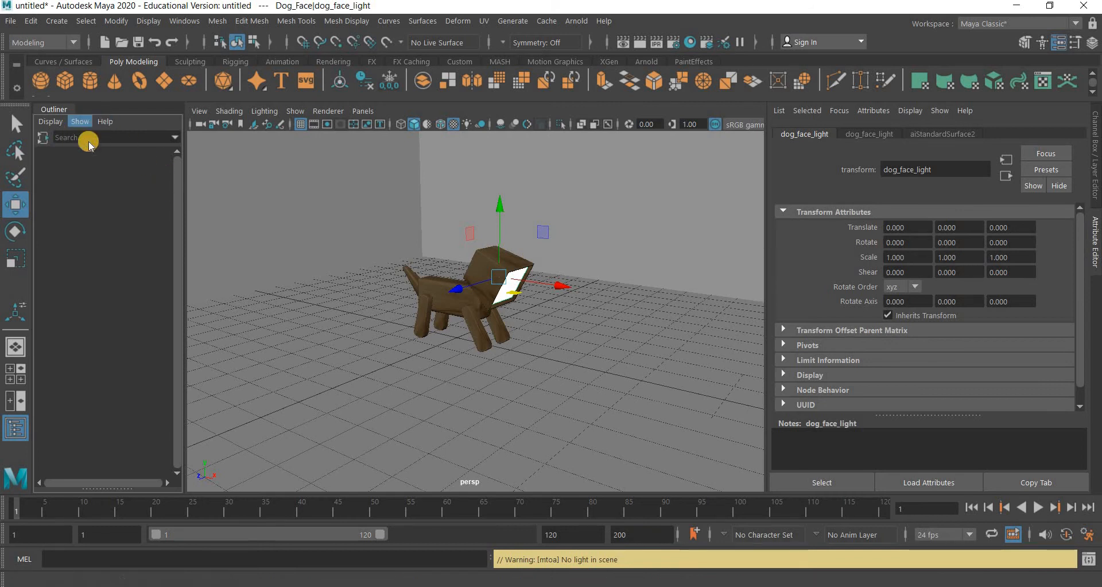
pyautogui.moveTo(112, 147)
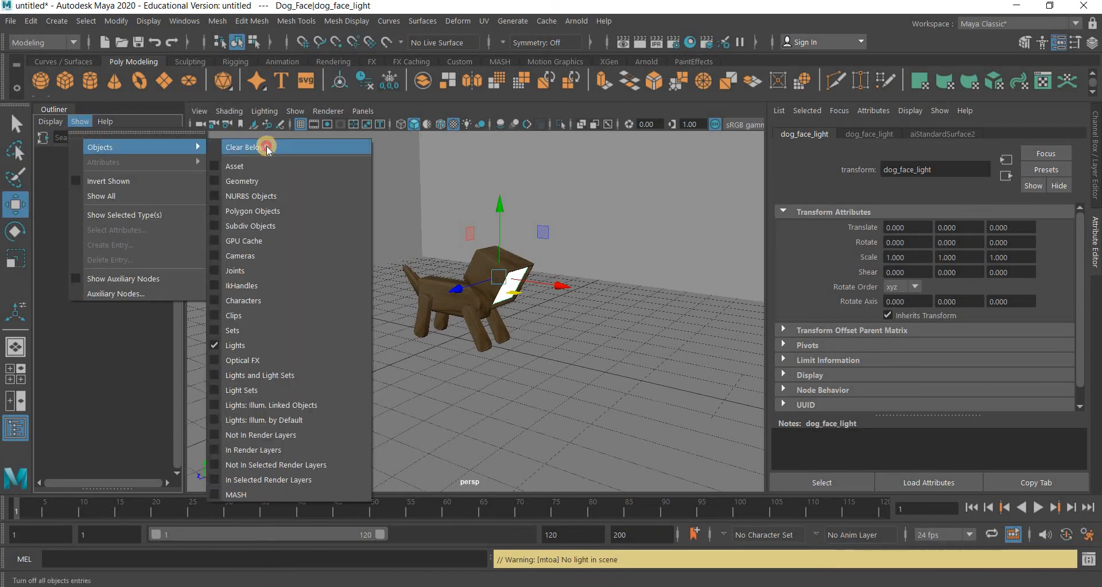
pyautogui.click(267, 147)
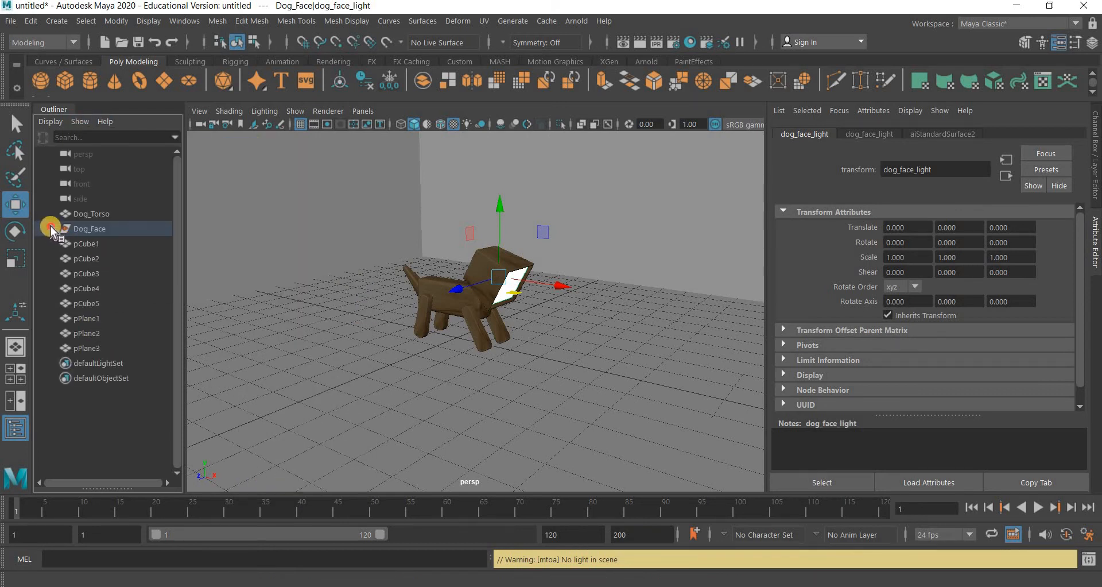
pyautogui.click(53, 228)
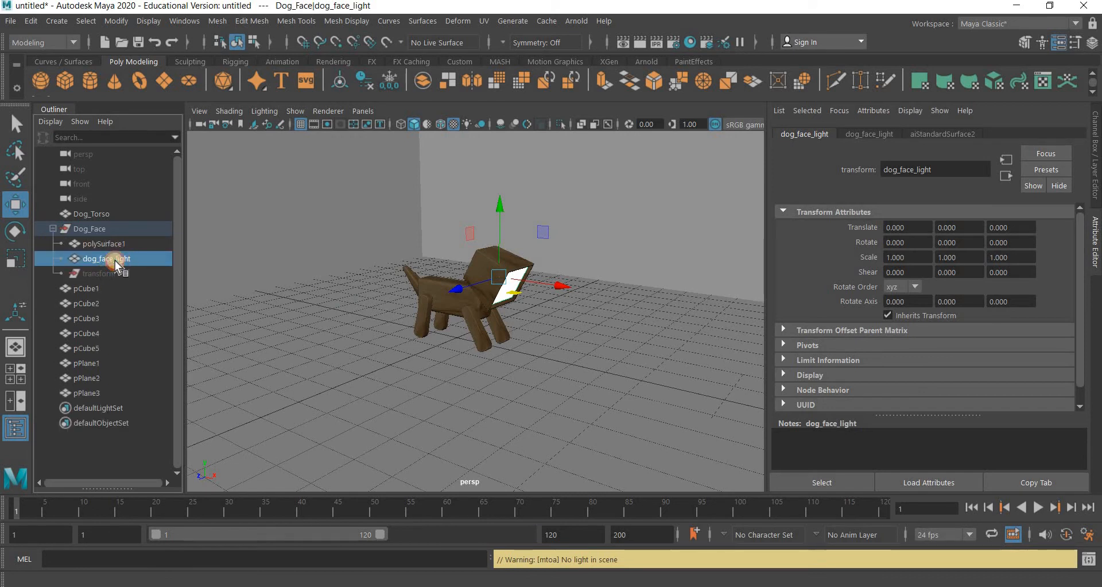
pyautogui.click(114, 271)
pyautogui.click(119, 242)
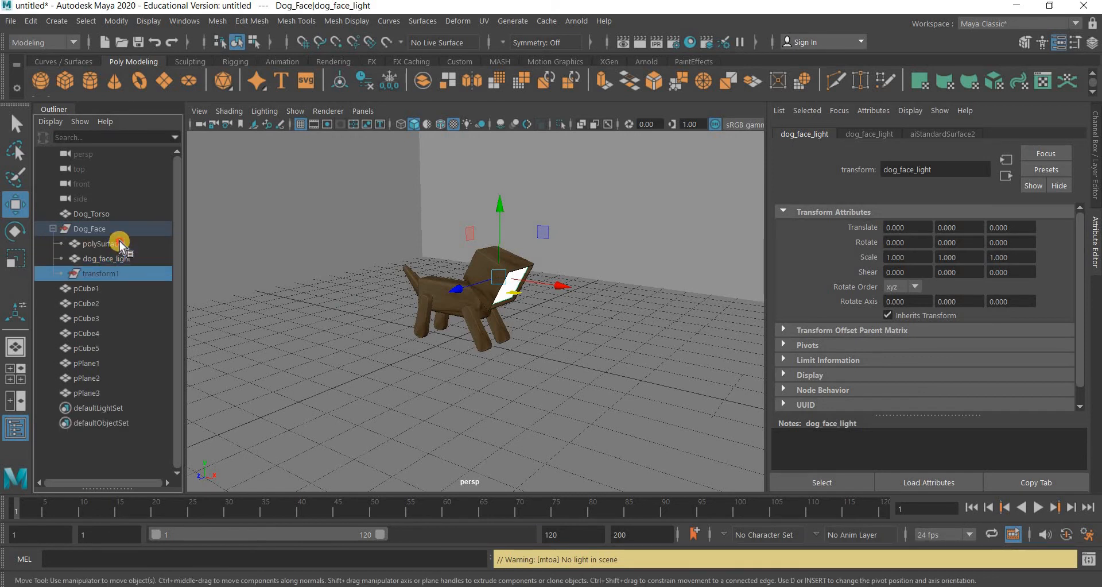
pyautogui.click(112, 259)
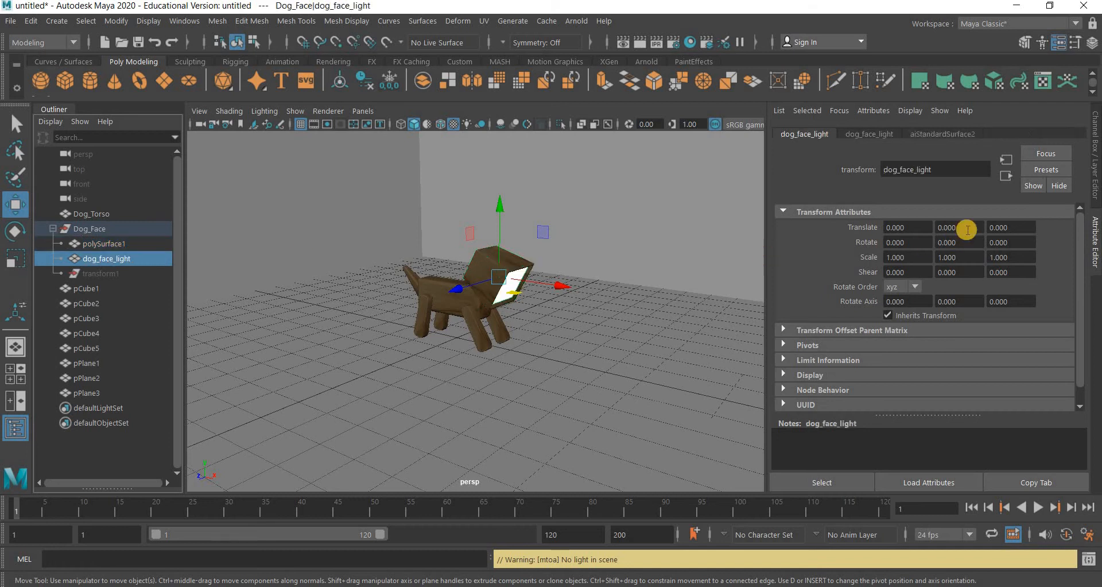
# - Examine the transform, mesh shape and aiStandardSurface2 material attributes of dog_face_light
pyautogui.click(943, 135)
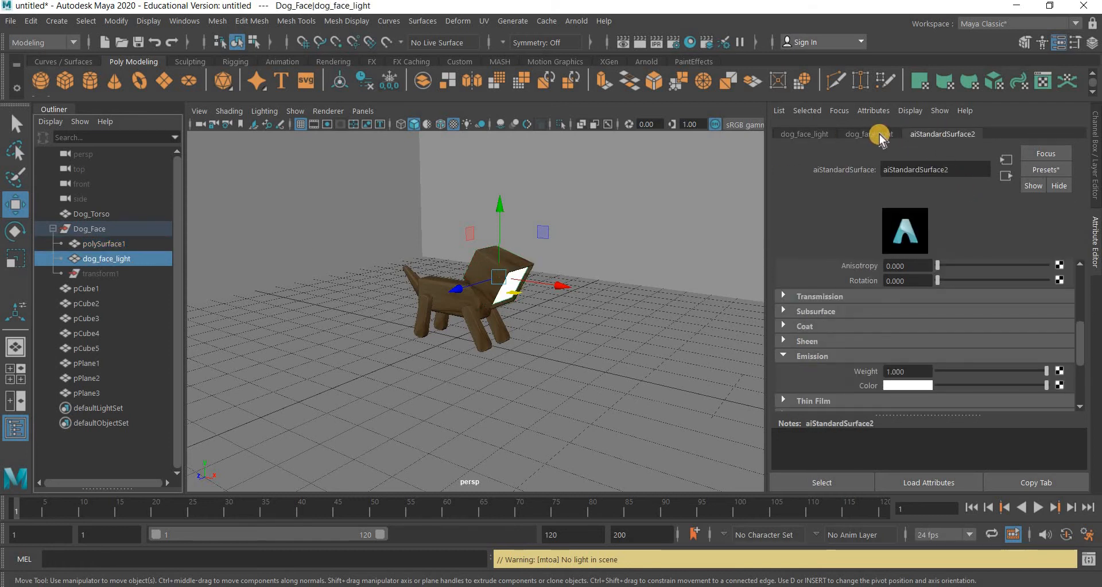
pyautogui.click(870, 134)
pyautogui.click(807, 211)
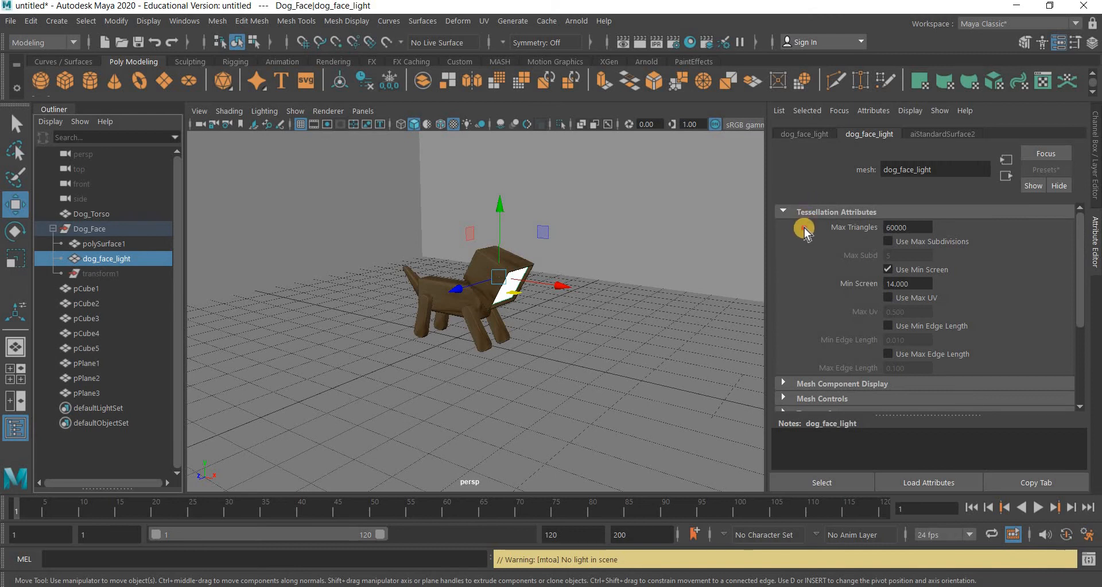
pyautogui.click(803, 227)
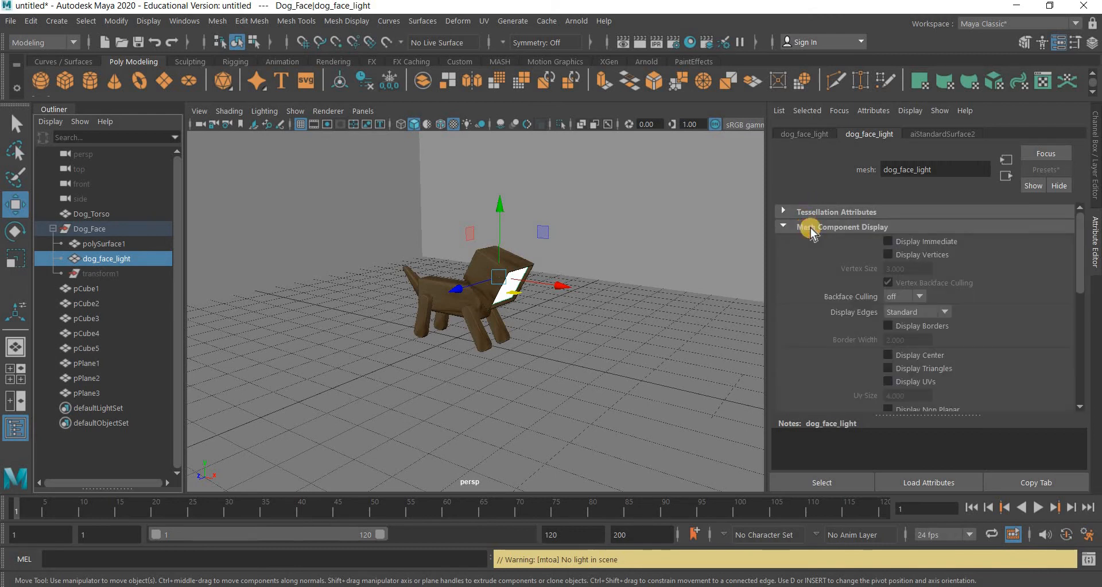
pyautogui.click(810, 228)
pyautogui.click(951, 136)
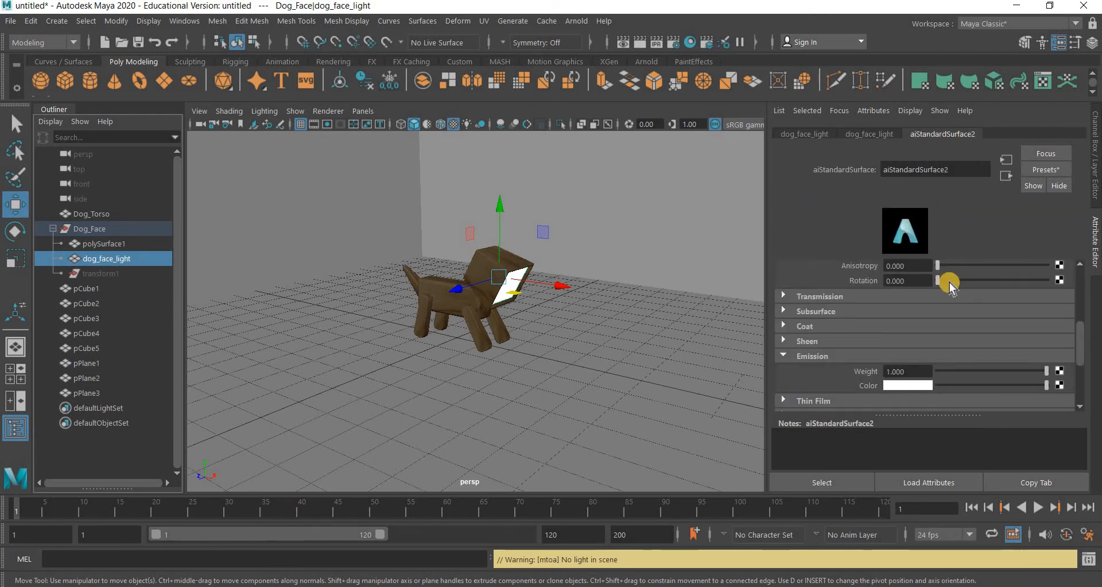
pyautogui.scroll(5, 949, 282)
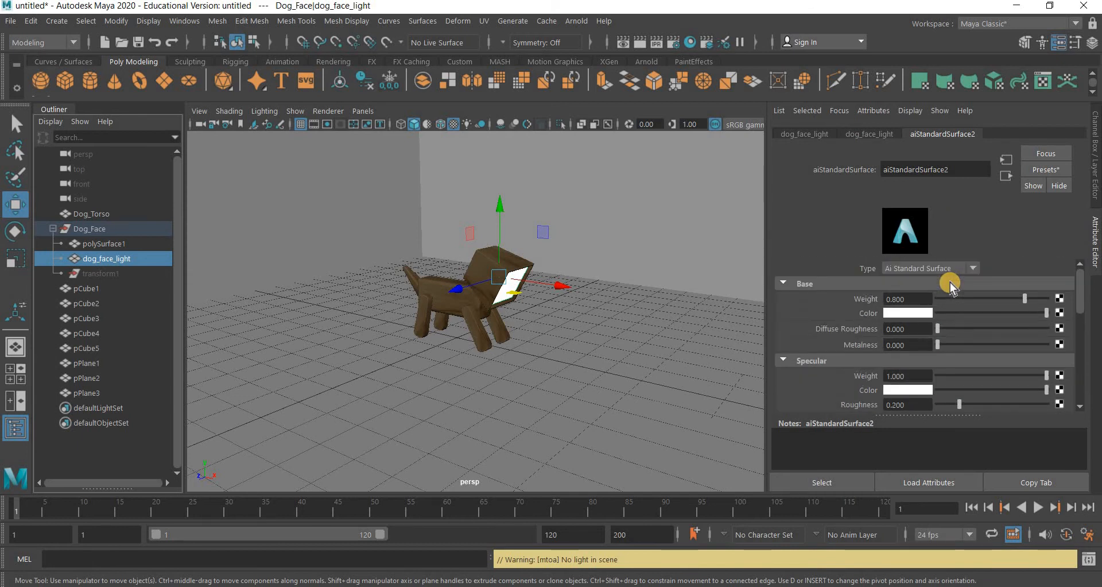
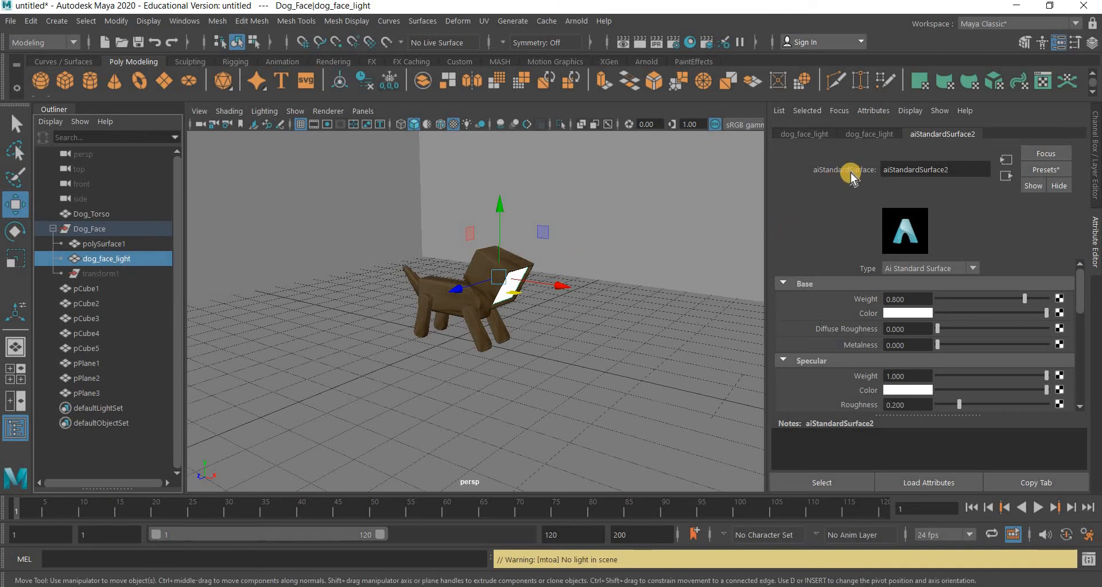
pyautogui.click(880, 135)
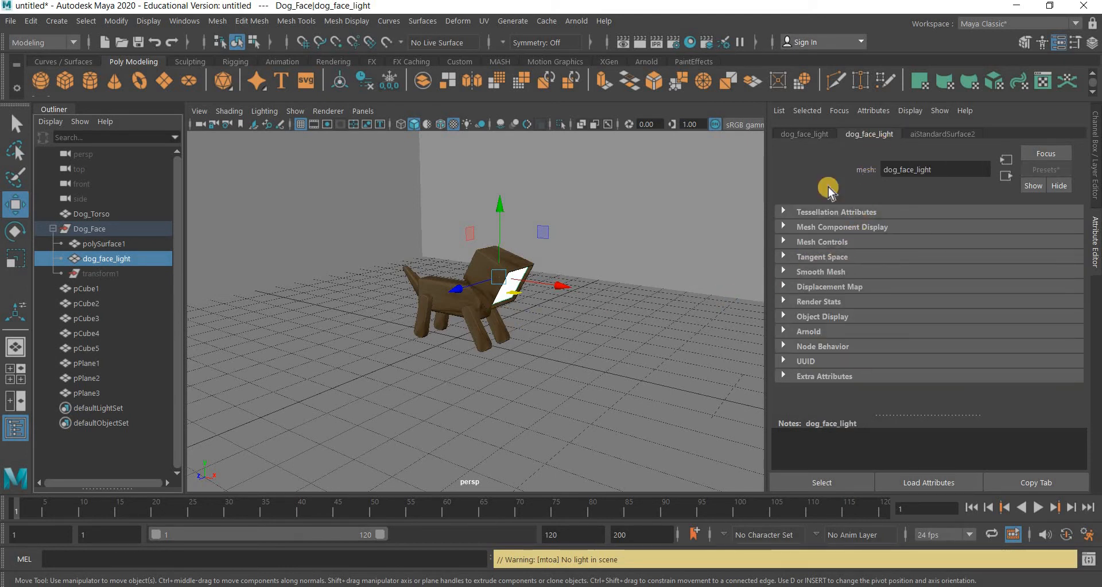
pyautogui.click(815, 135)
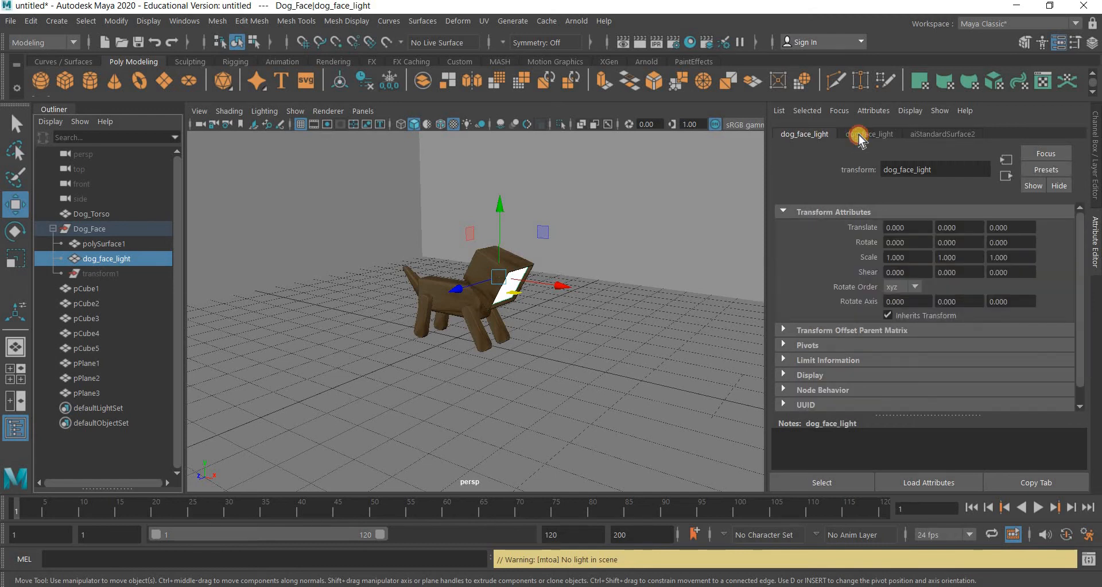
pyautogui.click(858, 135)
pyautogui.doubleClick(109, 258)
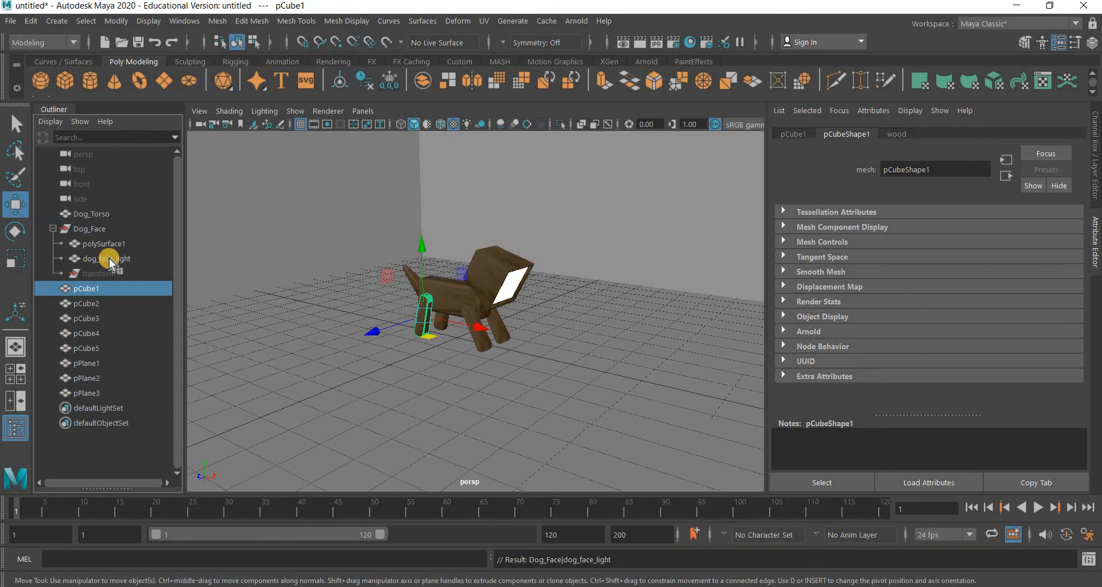
pyautogui.click(109, 259)
pyautogui.press('Up')
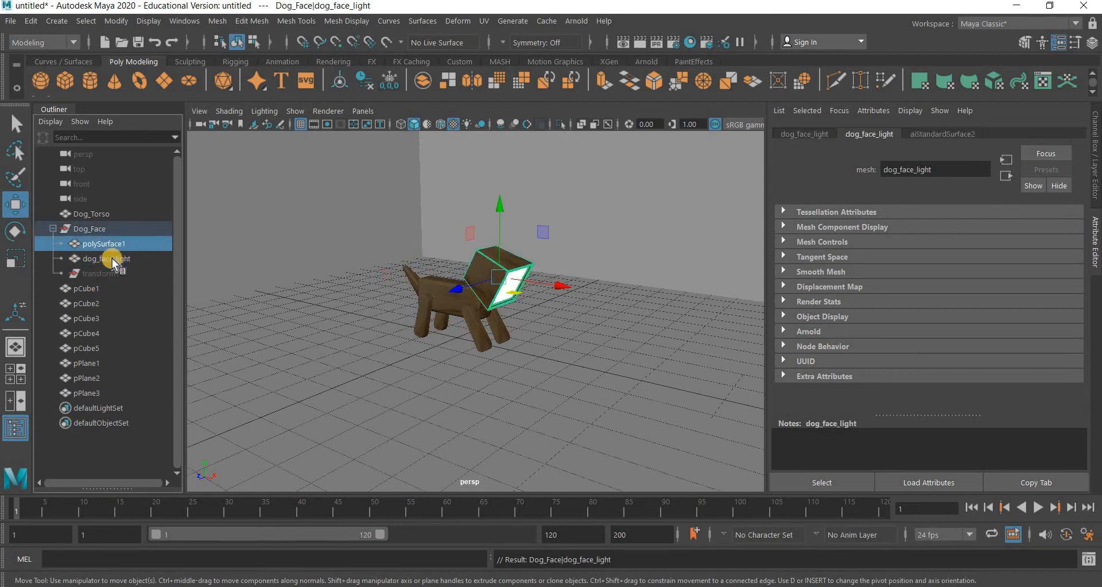
pyautogui.click(104, 227)
# - Try moving the dog_face_light surface along X away from the dog's head, and undo the move
pyautogui.click(512, 292)
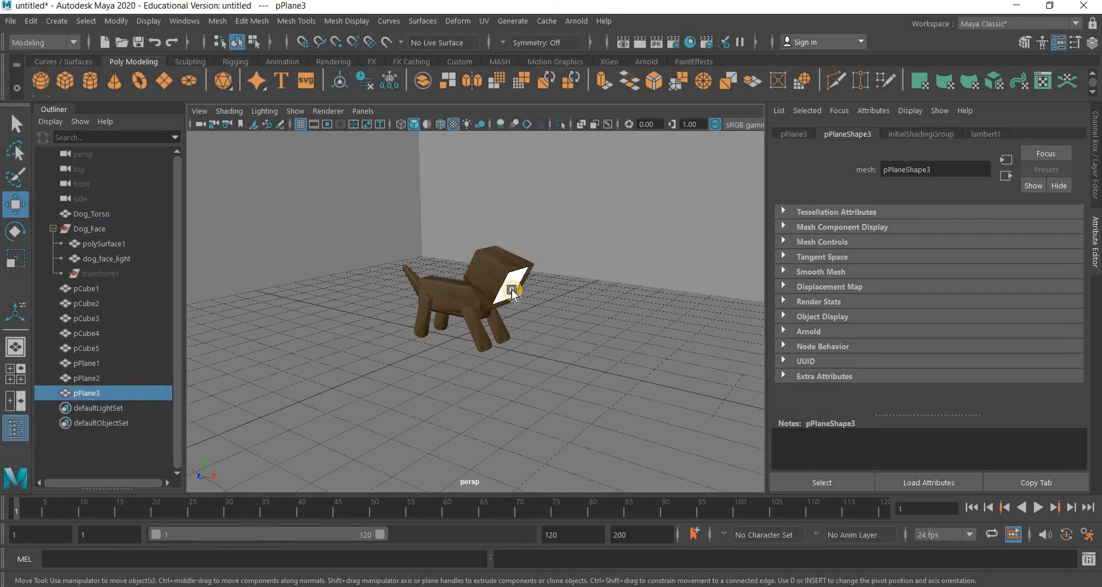
pyautogui.click(511, 292)
pyautogui.moveTo(581, 287); pyautogui.dragTo(574, 284)
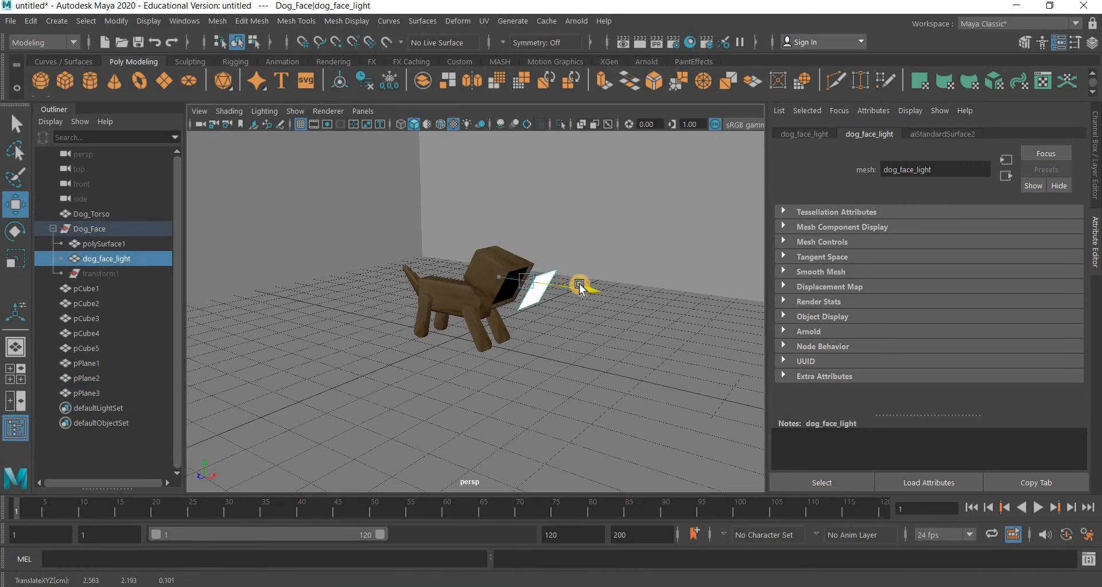
pyautogui.hotkey('ctrl', 'z')
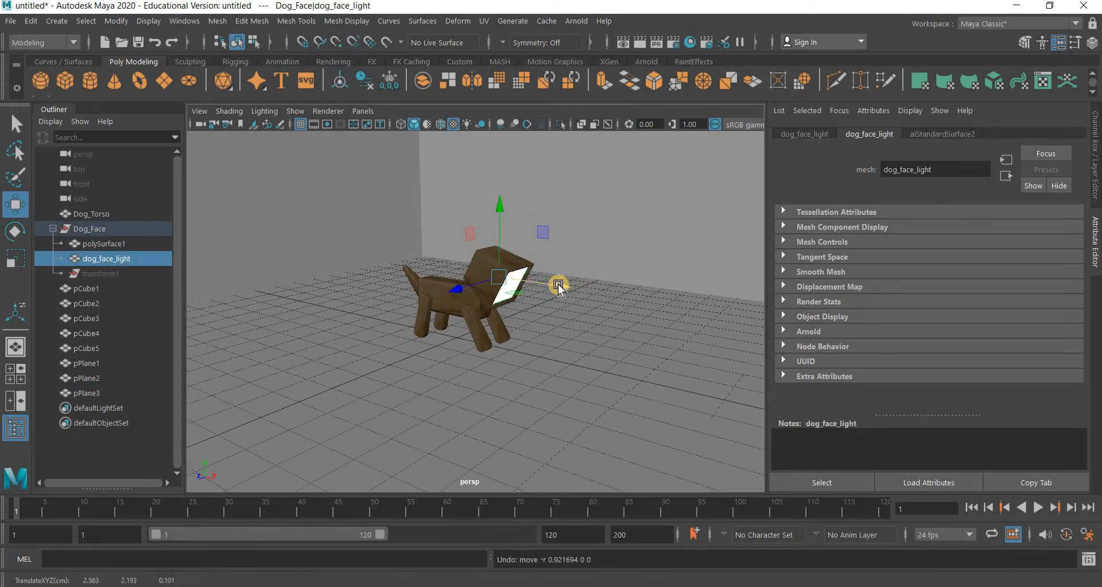
# - Convert the dog_face_light surface into an Arnold mesh light
pyautogui.click(952, 134)
pyautogui.moveTo(1080, 296); pyautogui.dragTo(735, 187)
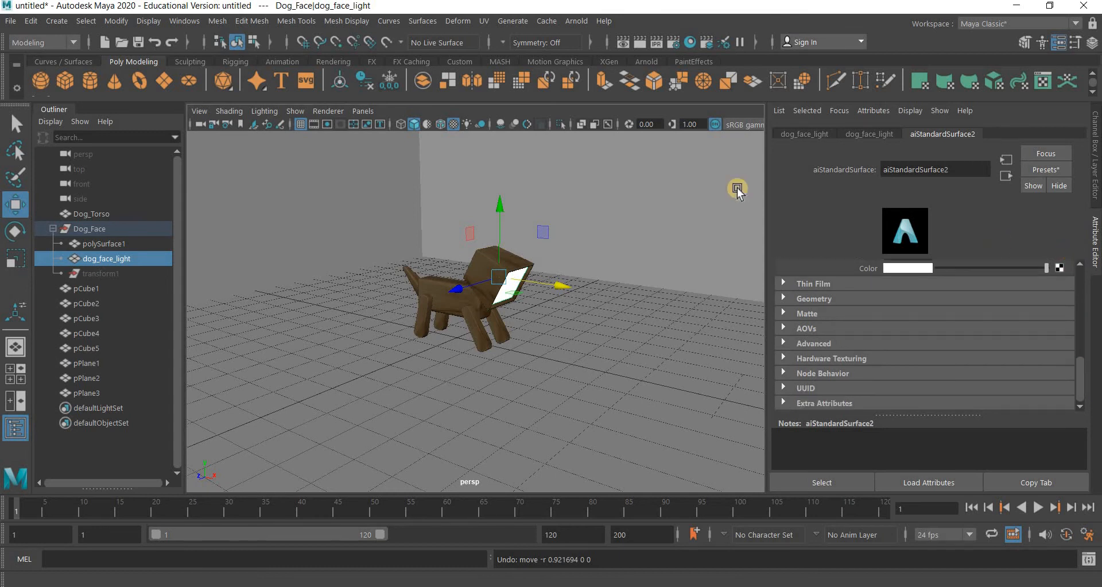
pyautogui.click(576, 21)
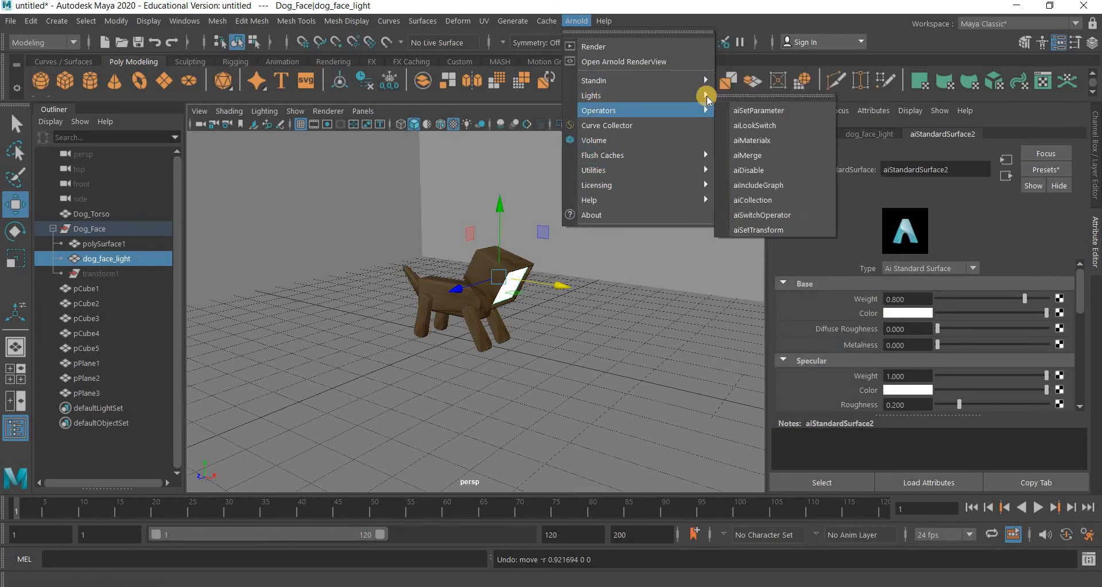
pyautogui.moveTo(689, 95)
pyautogui.click(751, 125)
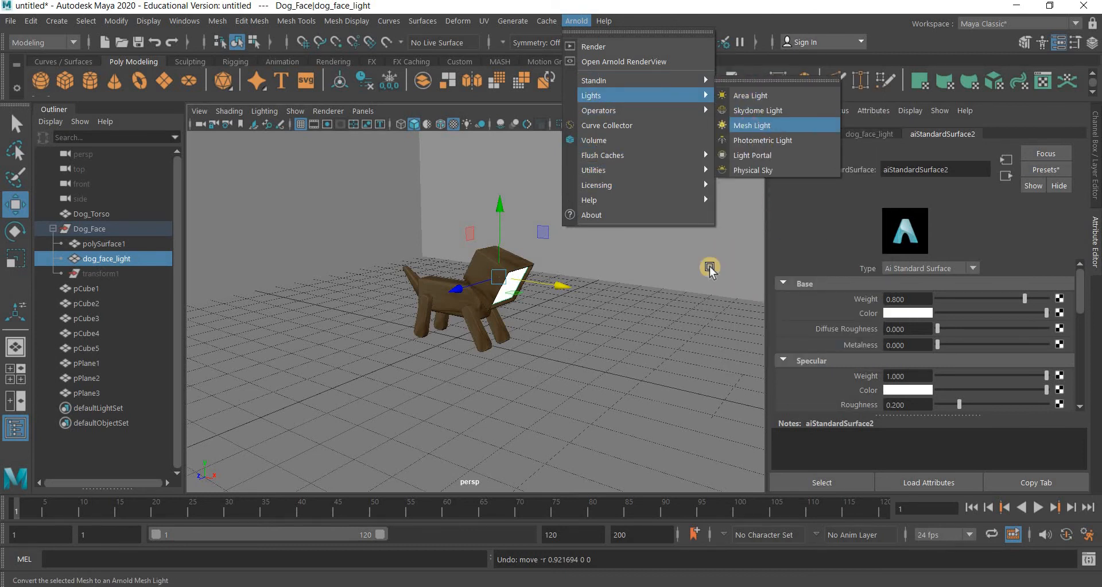
# - Expand dog_face_light in the Outliner, select its mesh light and set the light's exposure to 4
pyautogui.click(62, 258)
pyautogui.click(111, 273)
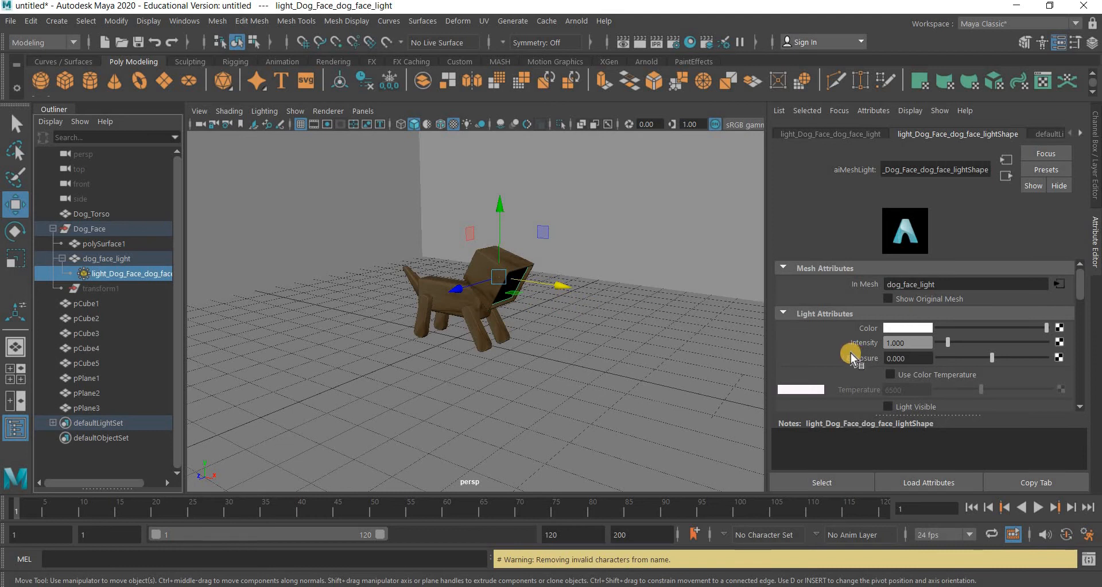
pyautogui.moveTo(912, 360); pyautogui.dragTo(818, 355, button='middle')
pyautogui.write('4')
pyautogui.press('Return')
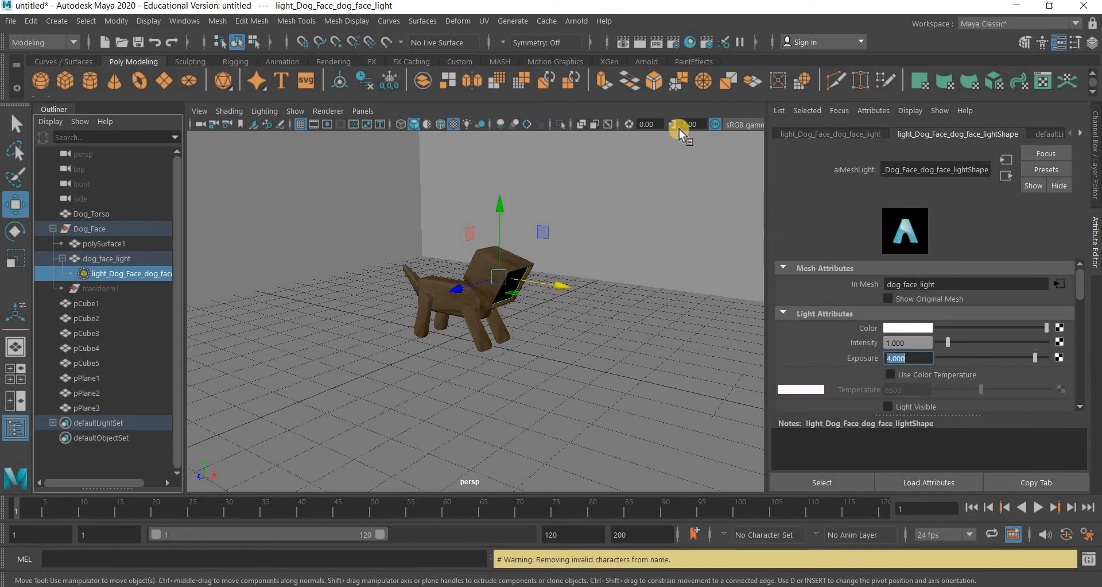
# - Render the mesh light in the Render View and Arnold RenderView, and compare the lighting with the reference image 33.jpg
pyautogui.click(638, 45)
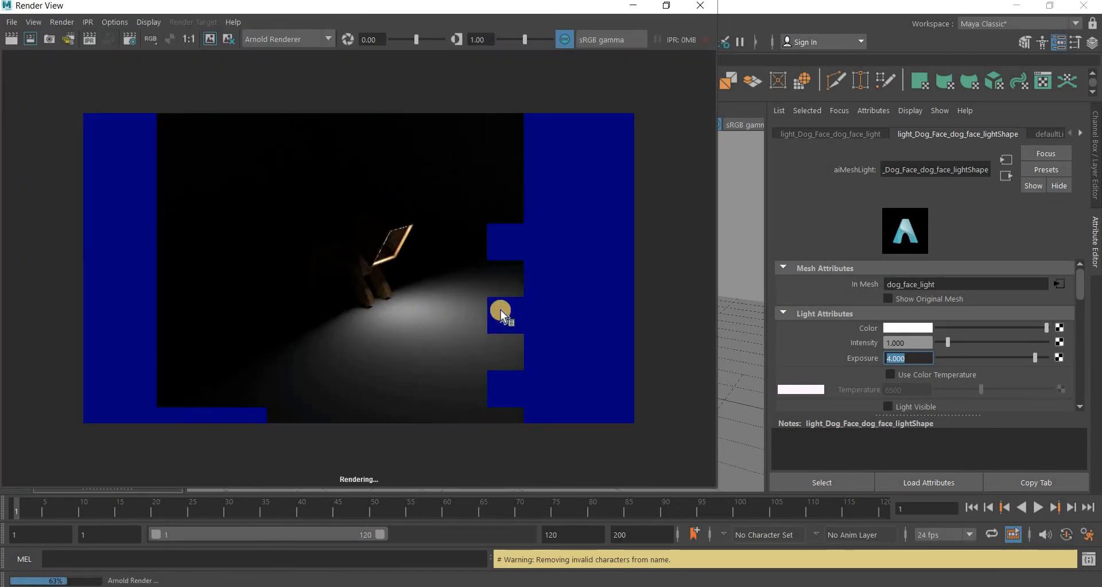
pyautogui.click(699, 10)
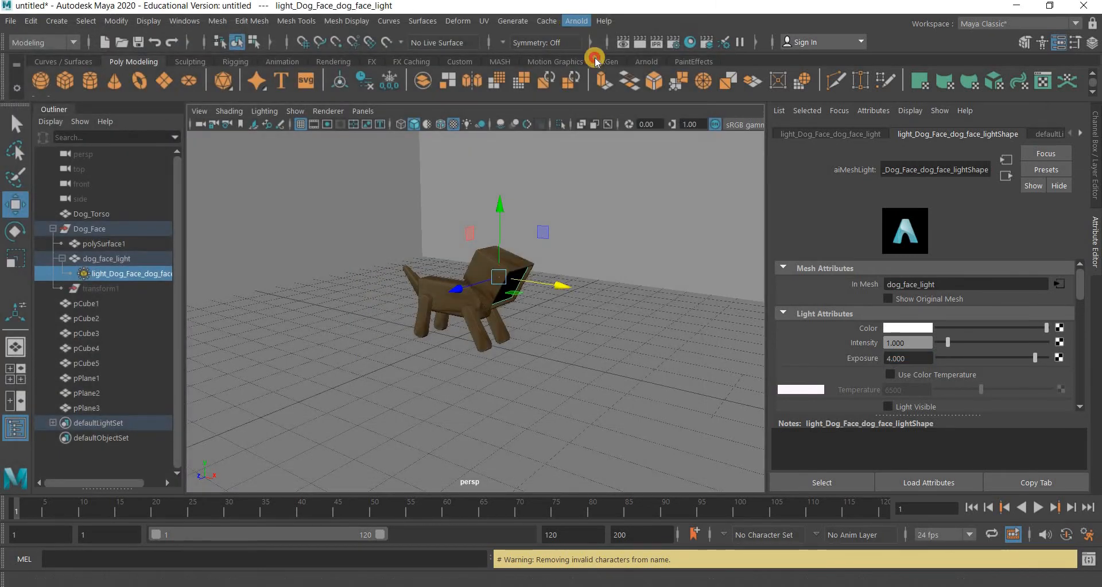
pyautogui.click(634, 168)
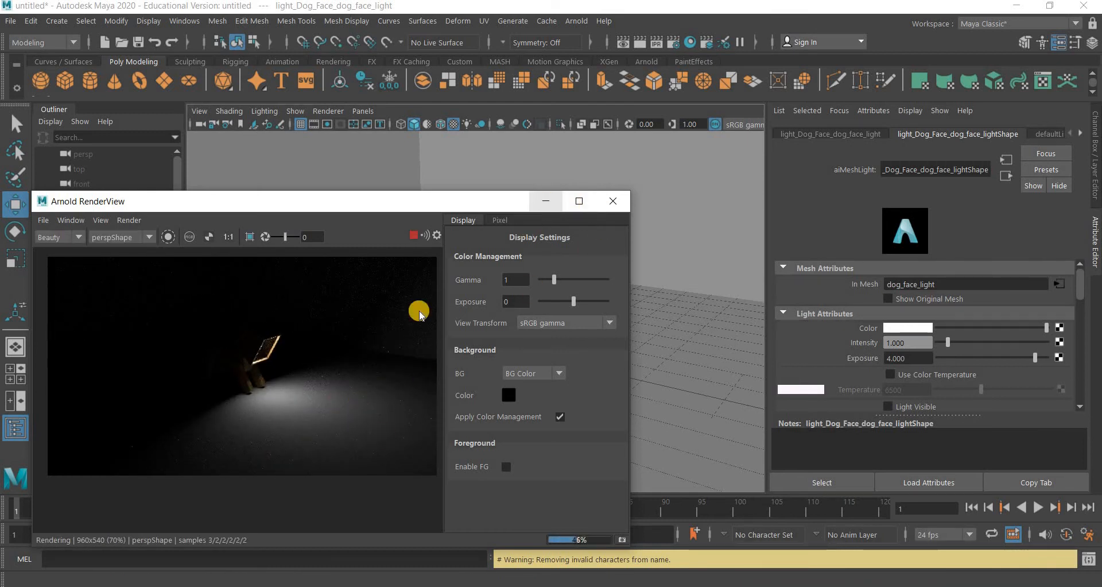
pyautogui.hotkey('alt', 'Tab')
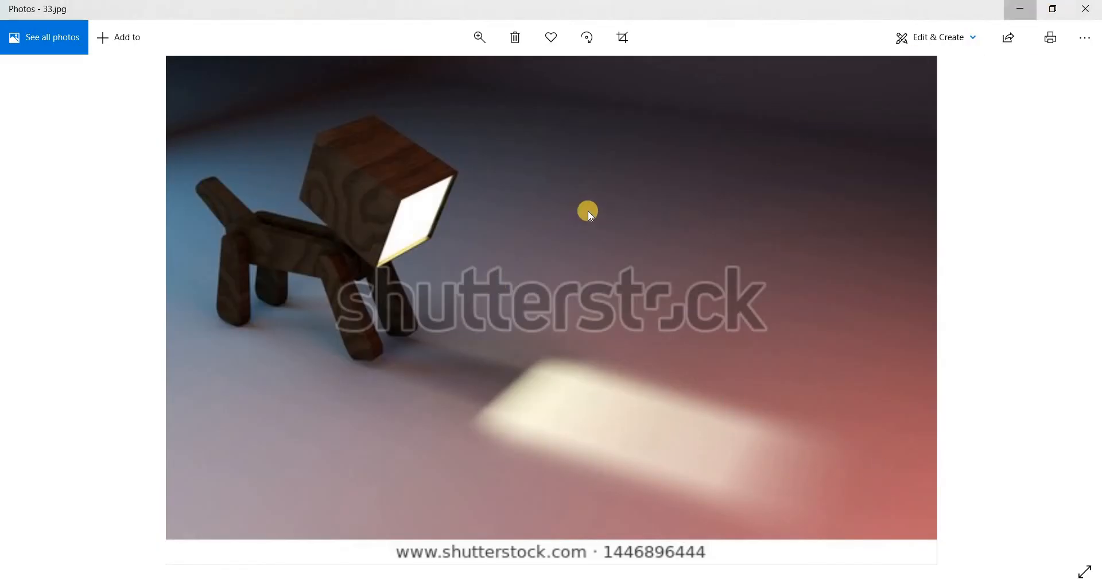
pyautogui.hotkey('alt', 'Tab')
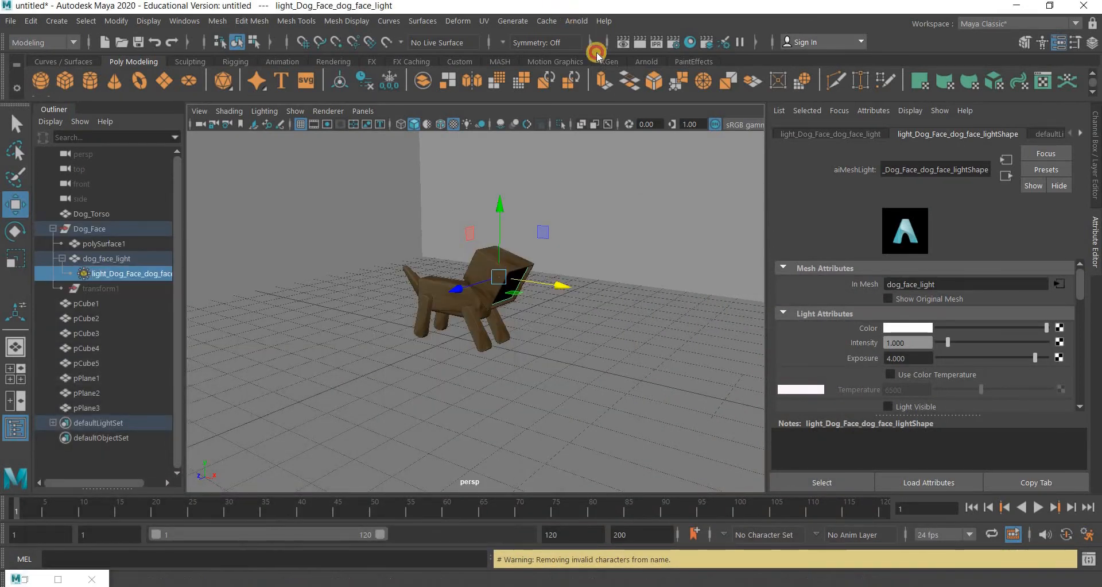
# - Create an Arnold area light and place it in front of the dog at about X 5.7, Y 2
pyautogui.click(577, 21)
pyautogui.moveTo(601, 101)
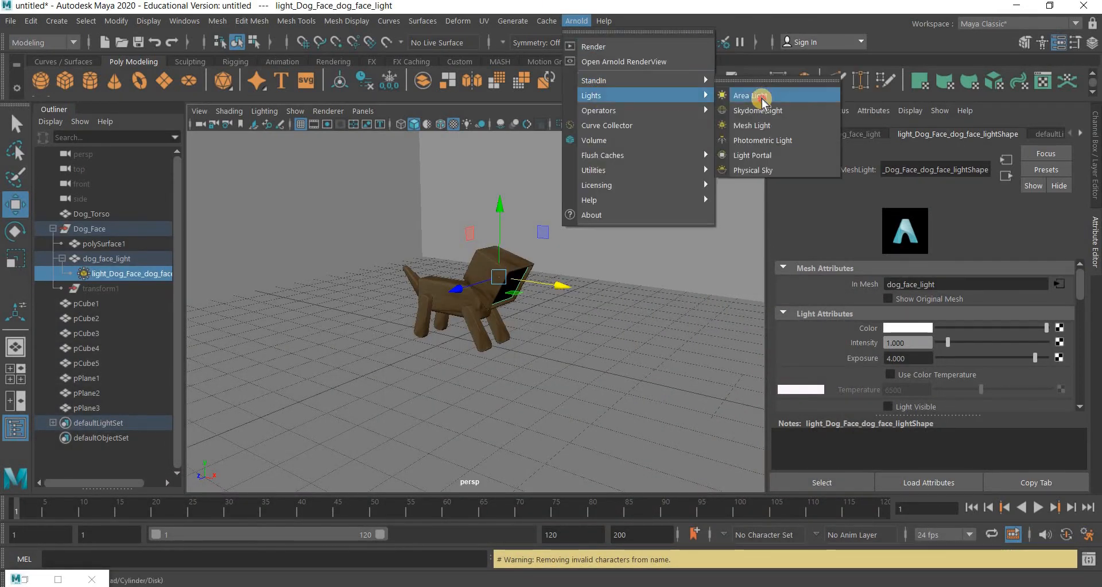
pyautogui.click(750, 96)
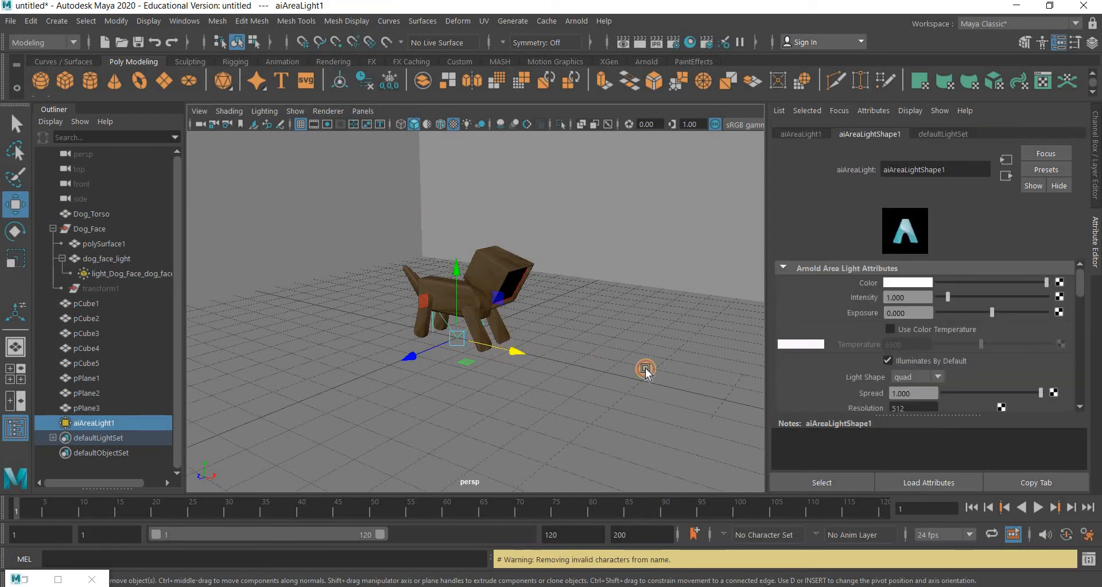
pyautogui.moveTo(666, 372); pyautogui.dragTo(637, 340, button='middle')
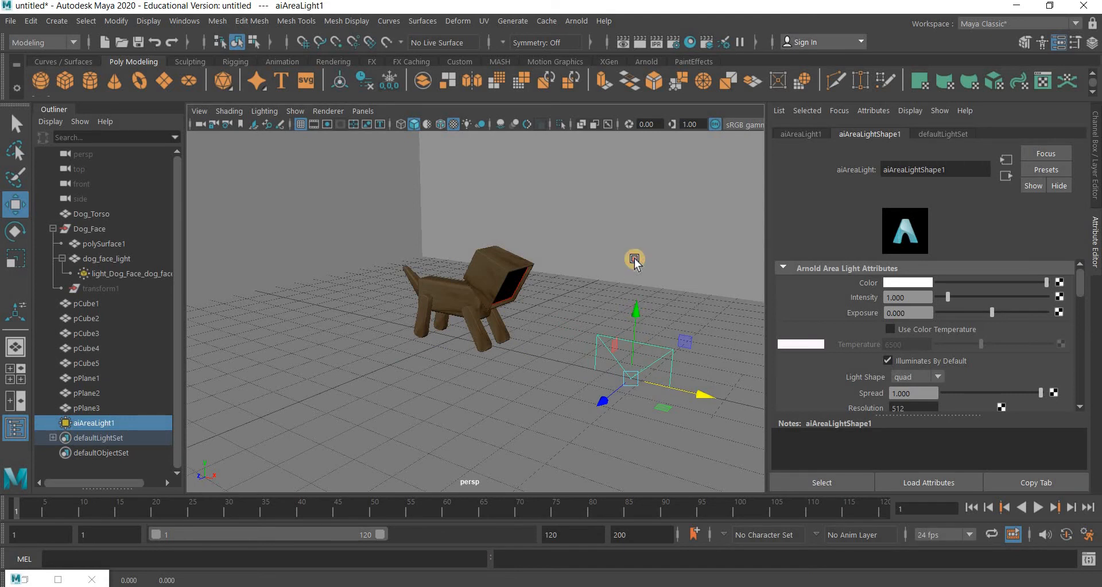
pyautogui.moveTo(635, 337); pyautogui.dragTo(634, 259)
# - Rotate the area light freehand about Y so that it roughly faces the dog
pyautogui.click(16, 236)
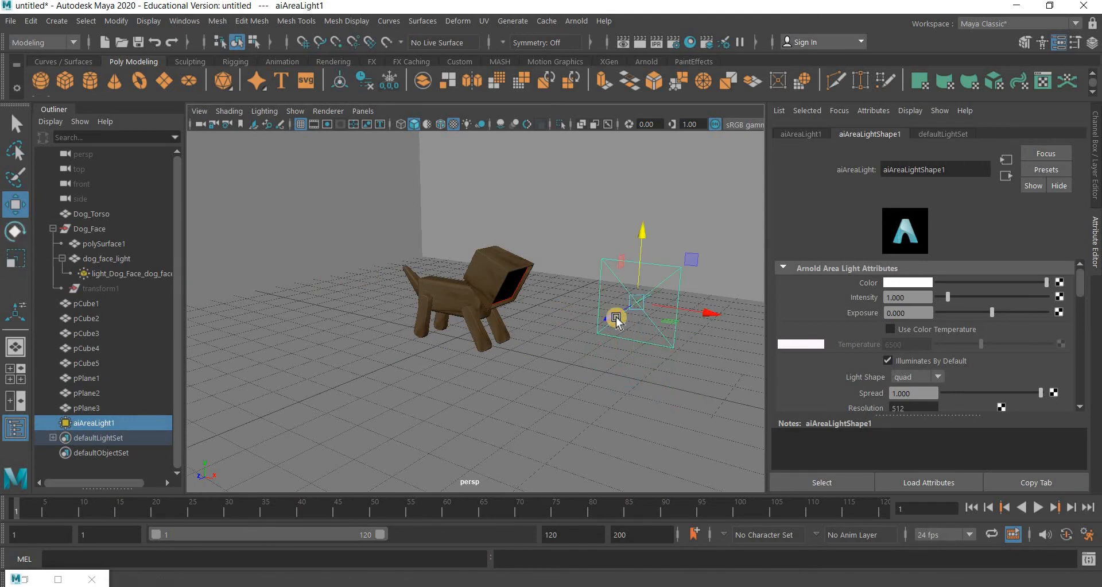
pyautogui.press('e')
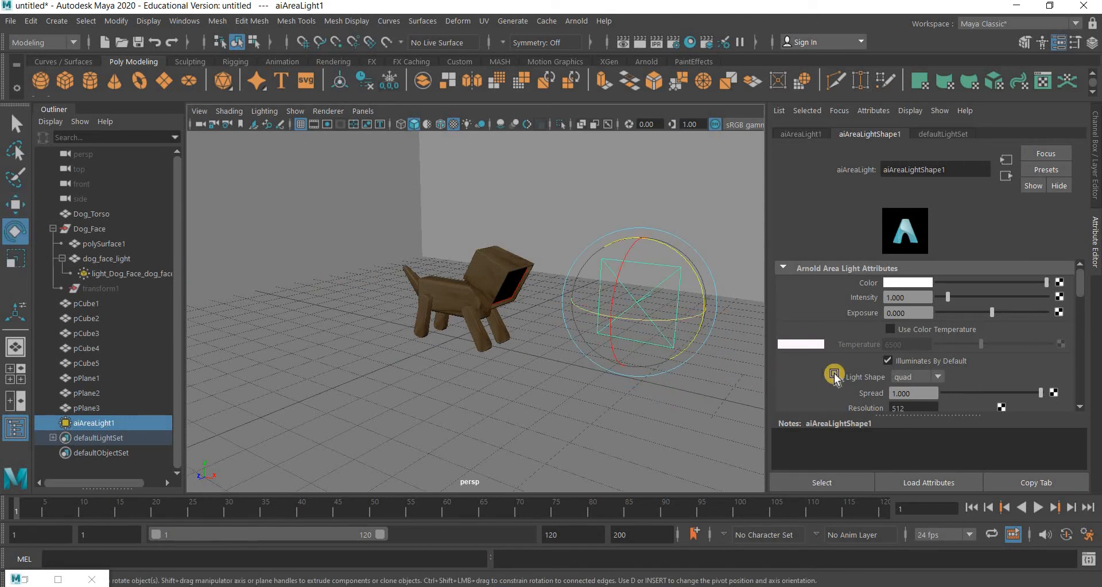
pyautogui.moveTo(645, 320); pyautogui.dragTo(1097, 296)
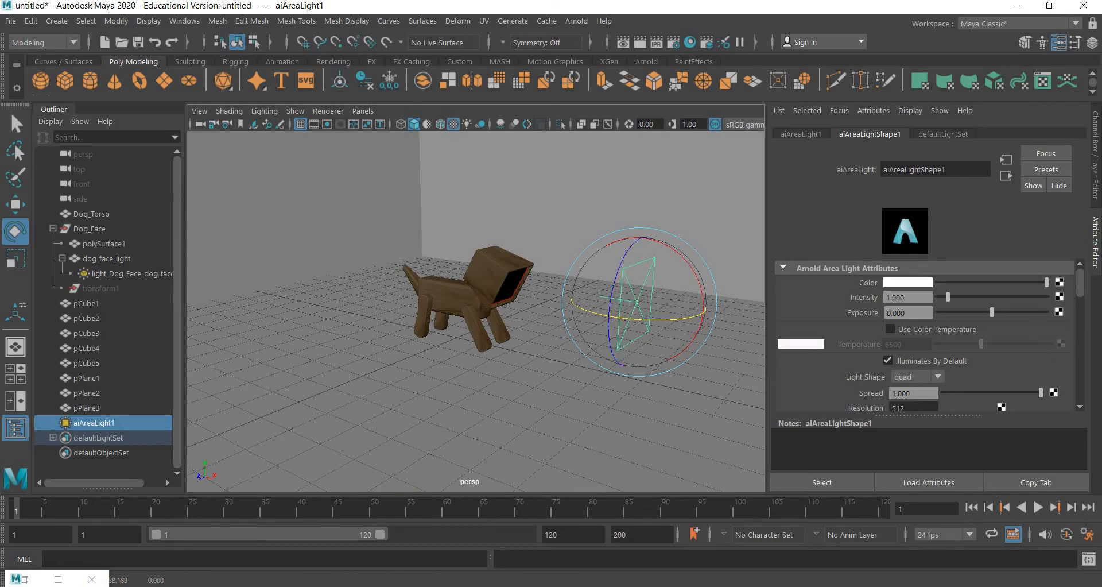
# - Stop the running render in the Arnold RenderView and minimize its window
pyautogui.click(121, 580)
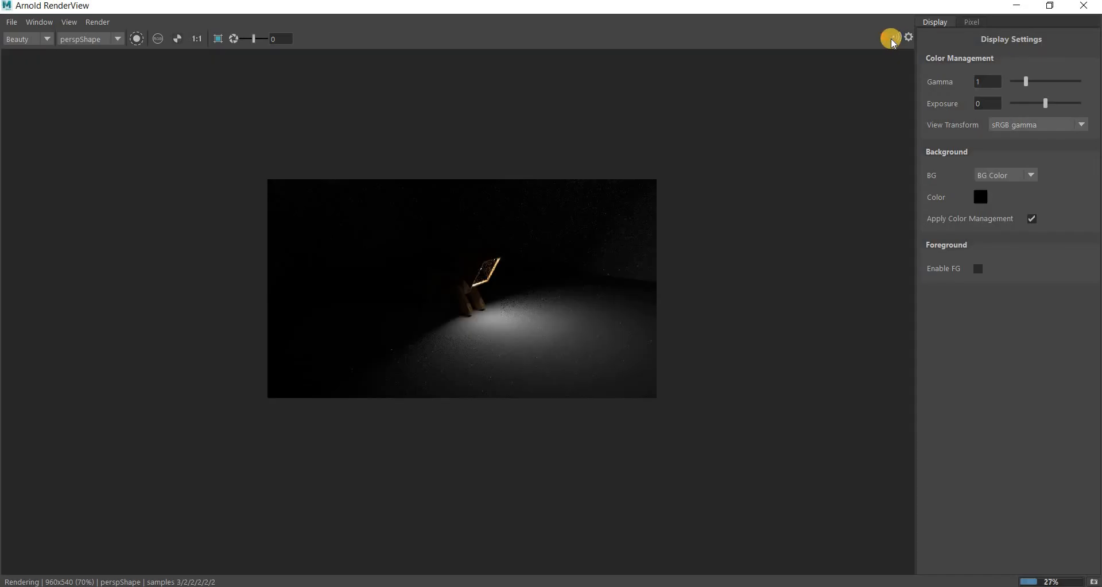
pyautogui.click(1045, 9)
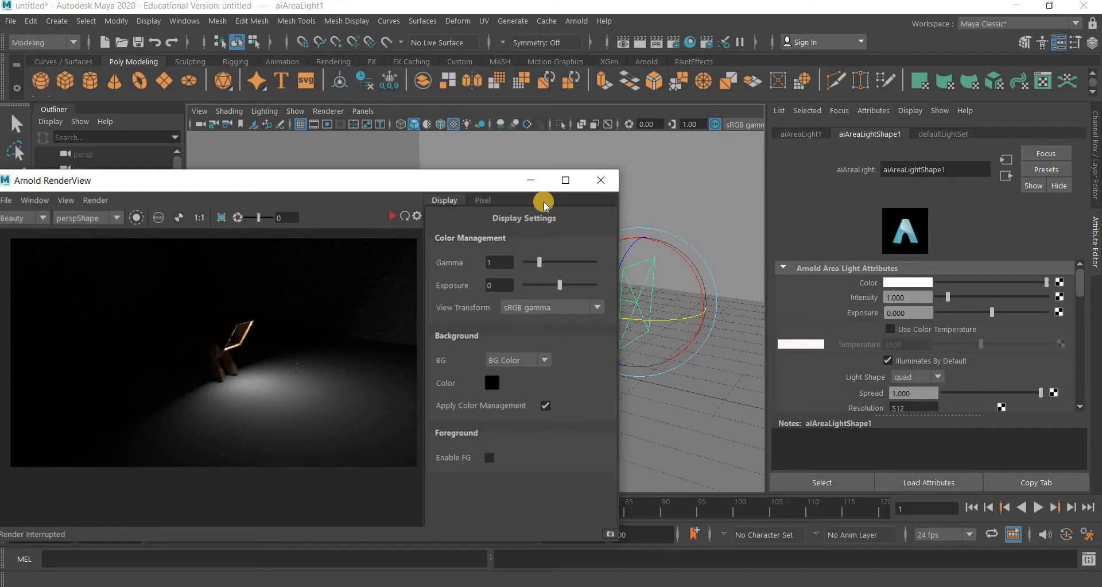
pyautogui.click(545, 200)
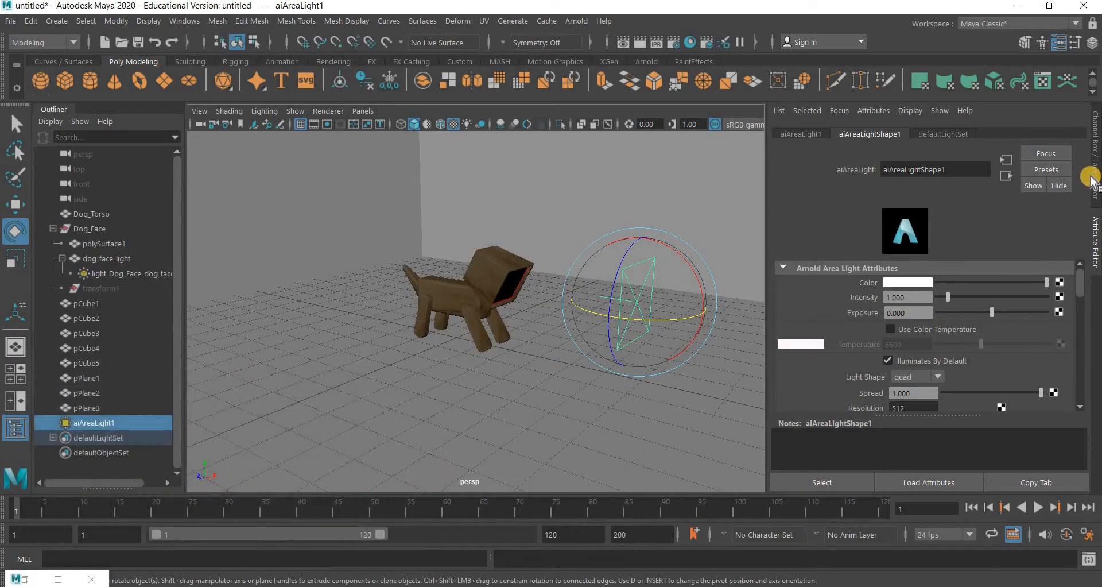
# - Set the area light's Rotate Y to 90 and tilt it about X to about -11.8 degrees
pyautogui.hotkey('ctrl', 'a')
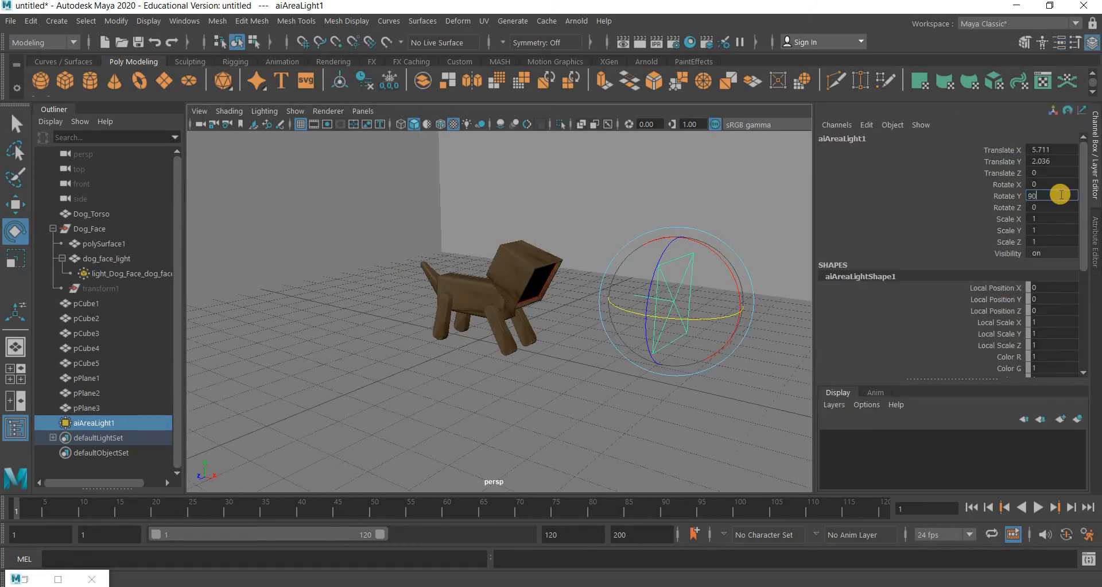
pyautogui.press('Return')
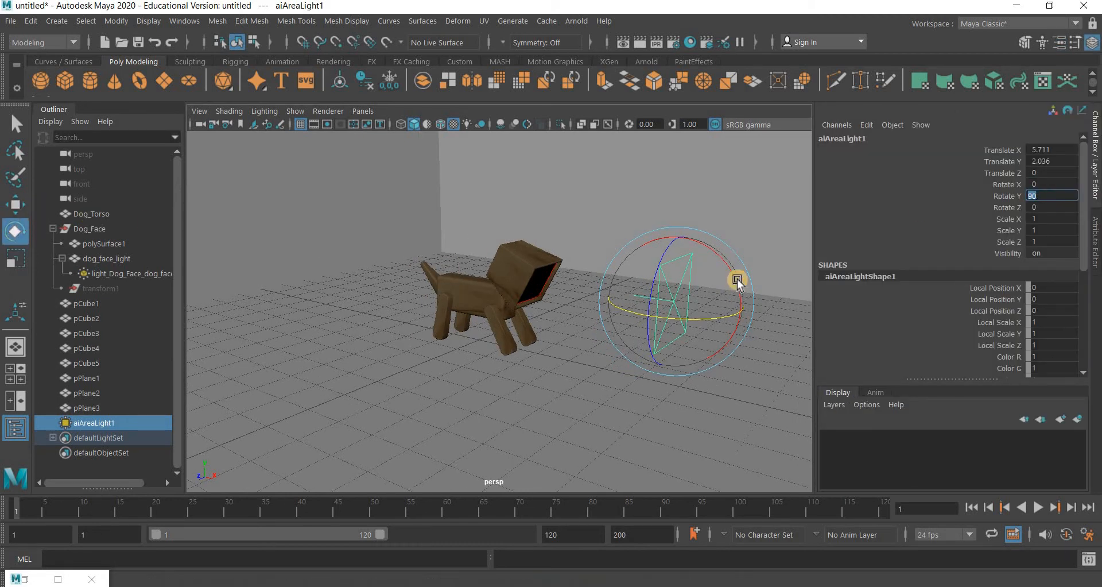
pyautogui.moveTo(734, 274); pyautogui.dragTo(172, 229)
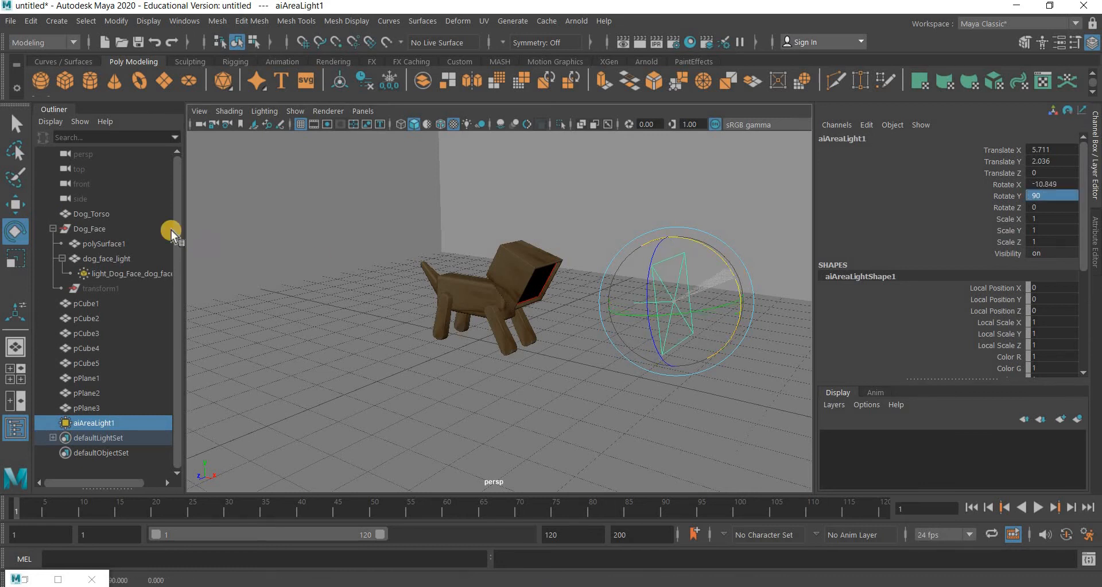
pyautogui.press('w')
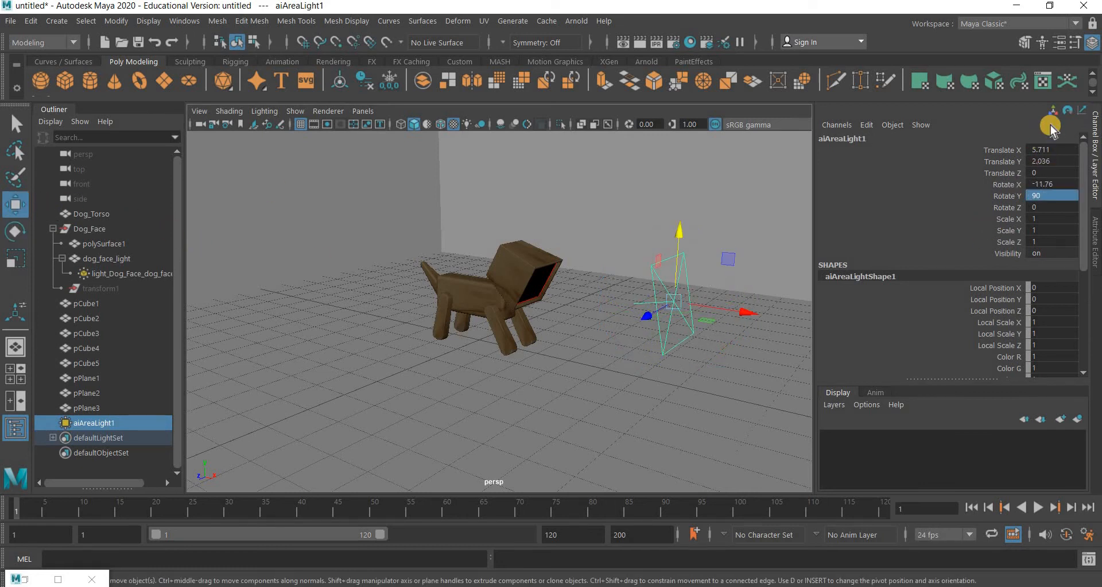
# - Set the area light's color to red and its exposure to 4
pyautogui.hotkey('ctrl', 'a')
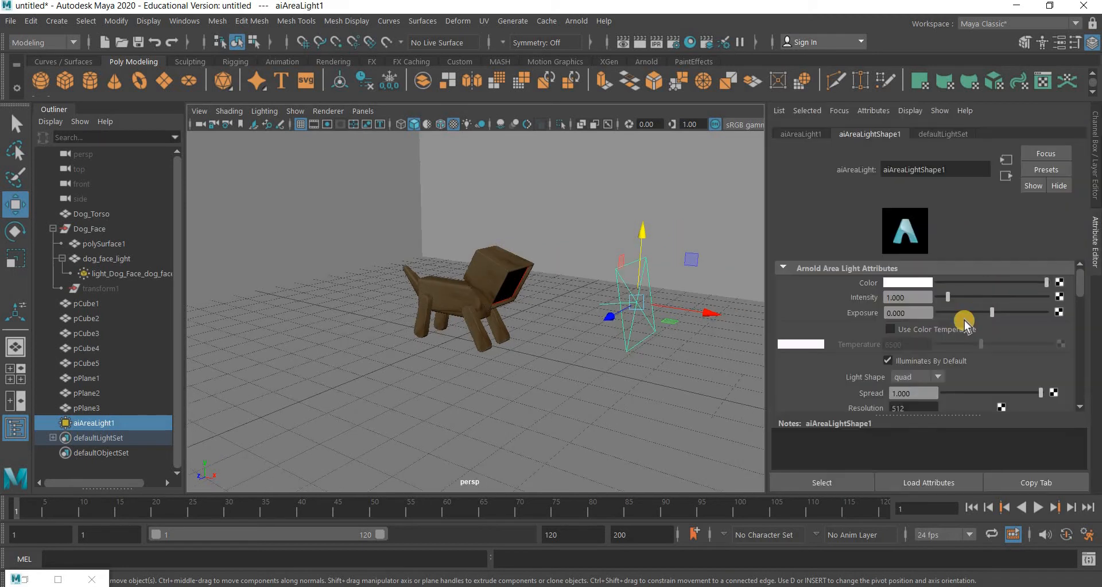
pyautogui.click(922, 283)
pyautogui.click(843, 244)
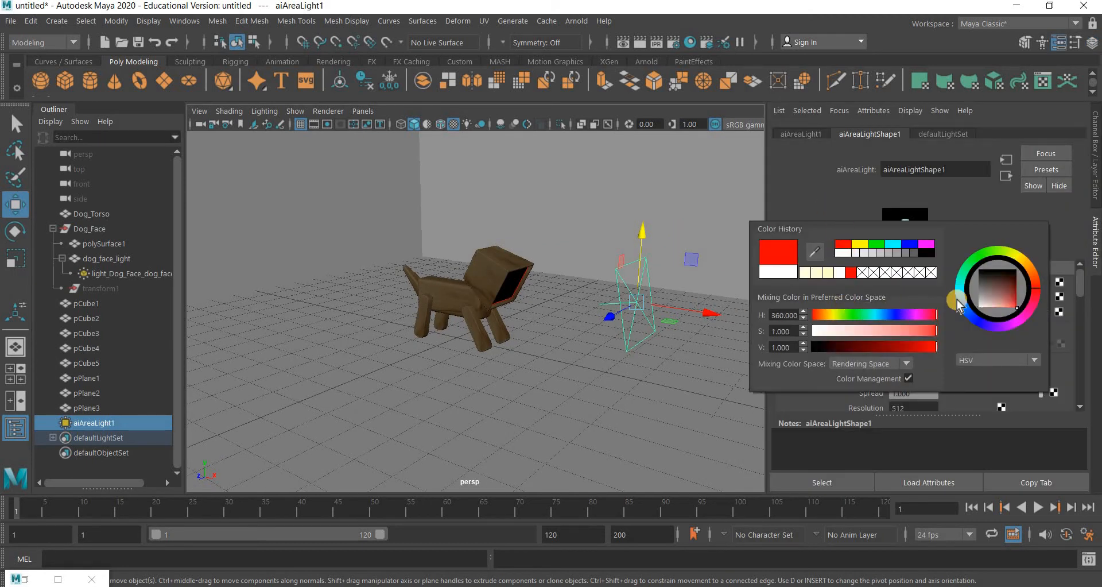
pyautogui.moveTo(927, 314); pyautogui.dragTo(804, 308)
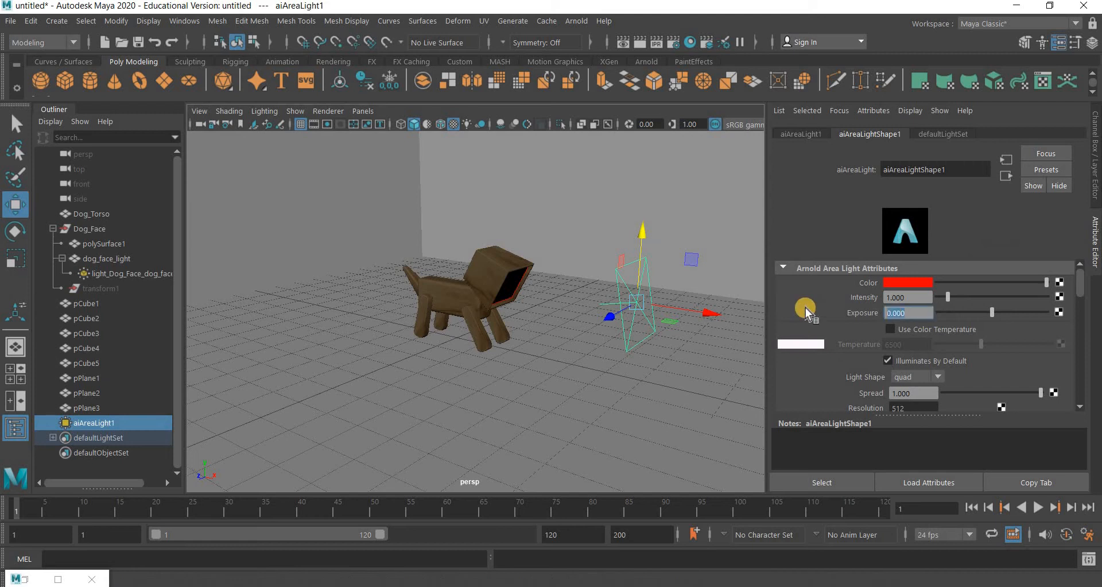
pyautogui.write('4')
pyautogui.press('Return')
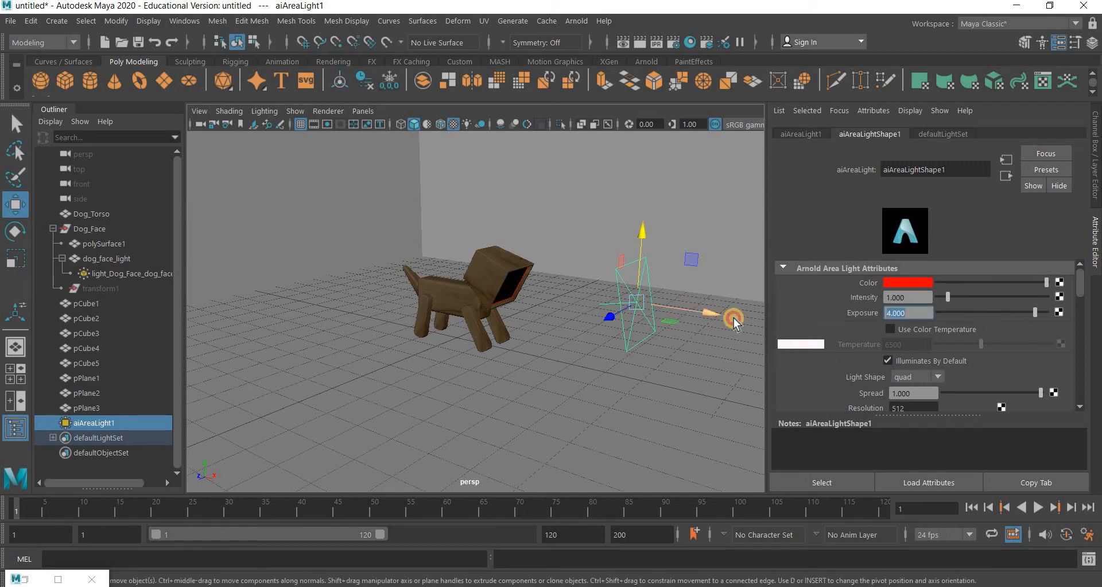
# - Move the area light along X farther from the dog and render the red lighting in the Arnold RenderView
pyautogui.moveTo(733, 322); pyautogui.dragTo(782, 327)
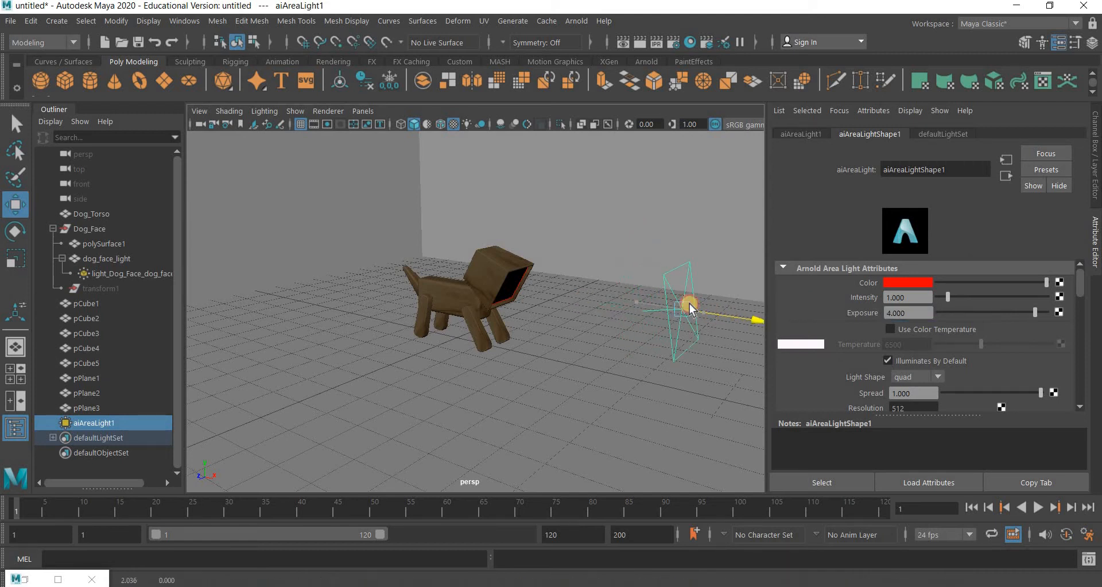
pyautogui.click(51, 581)
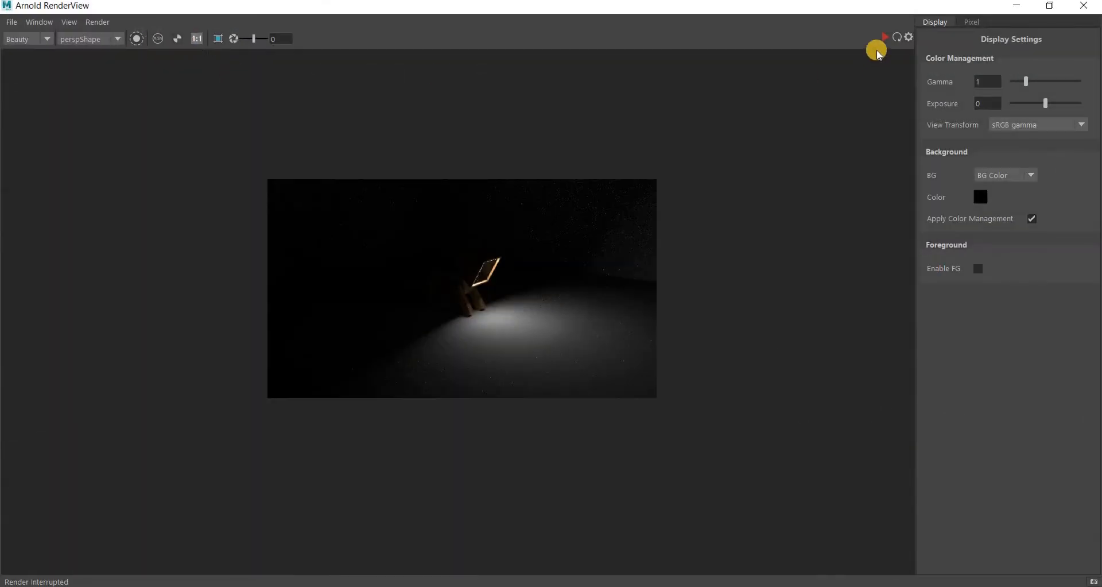
pyautogui.click(884, 38)
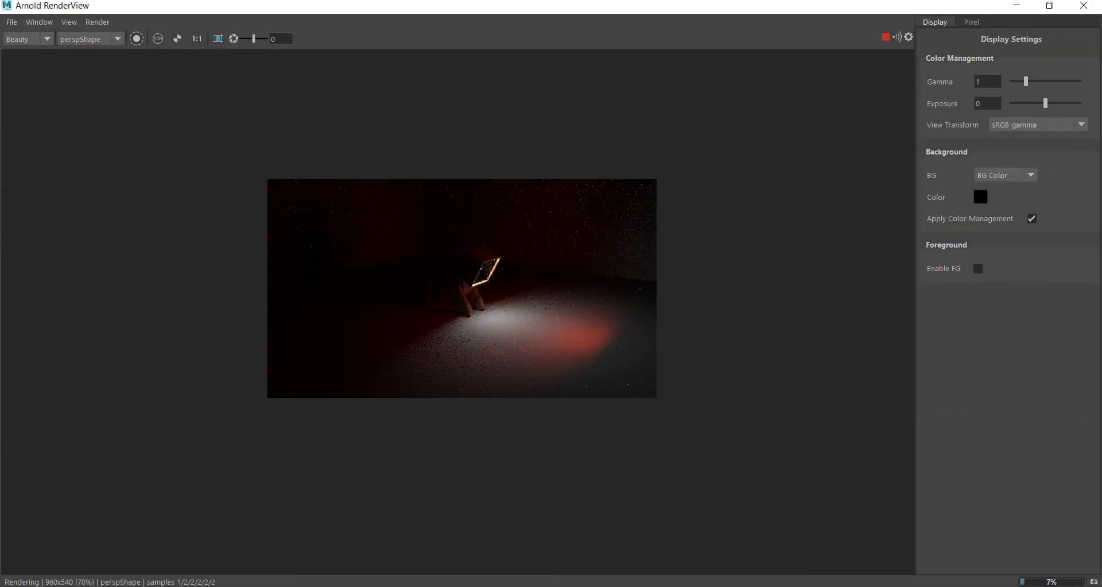
pyautogui.click(1021, 8)
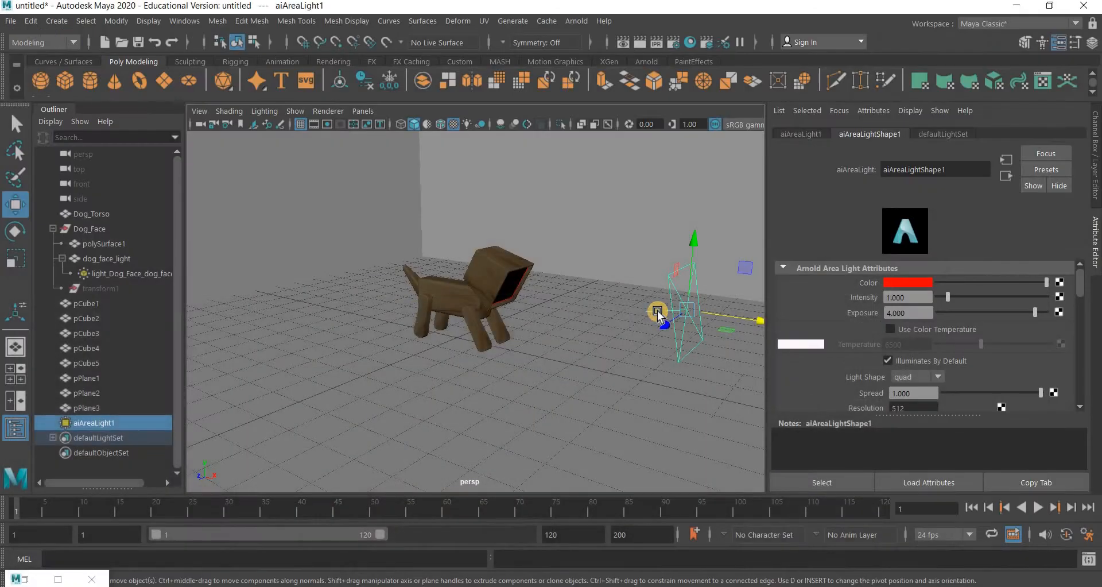
# - Scale up the red area light, adjust its height and raise it along Y above the floor
pyautogui.press('r')
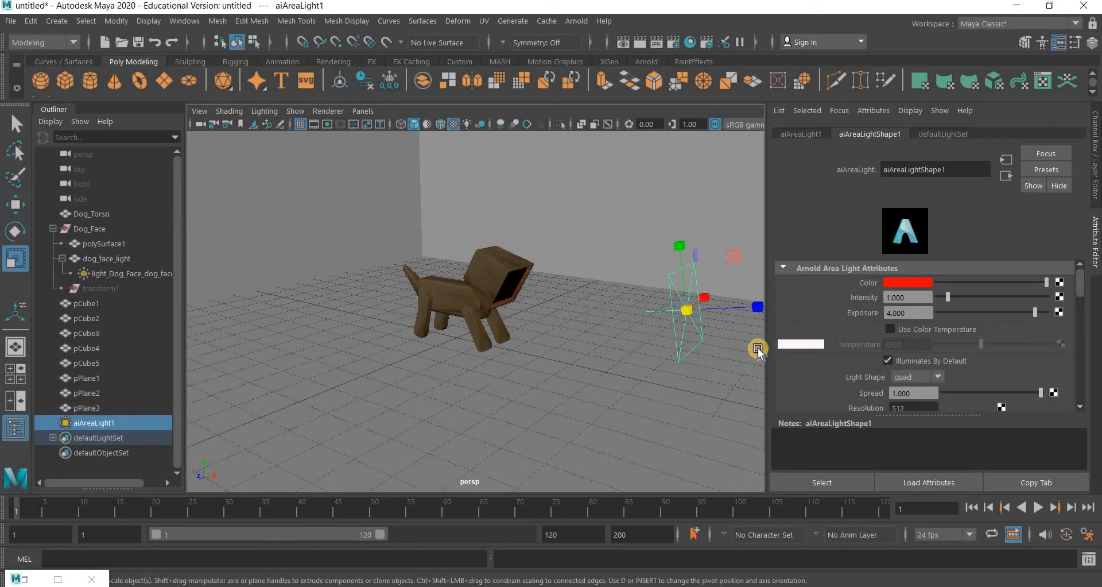
pyautogui.moveTo(758, 347); pyautogui.dragTo(783, 354)
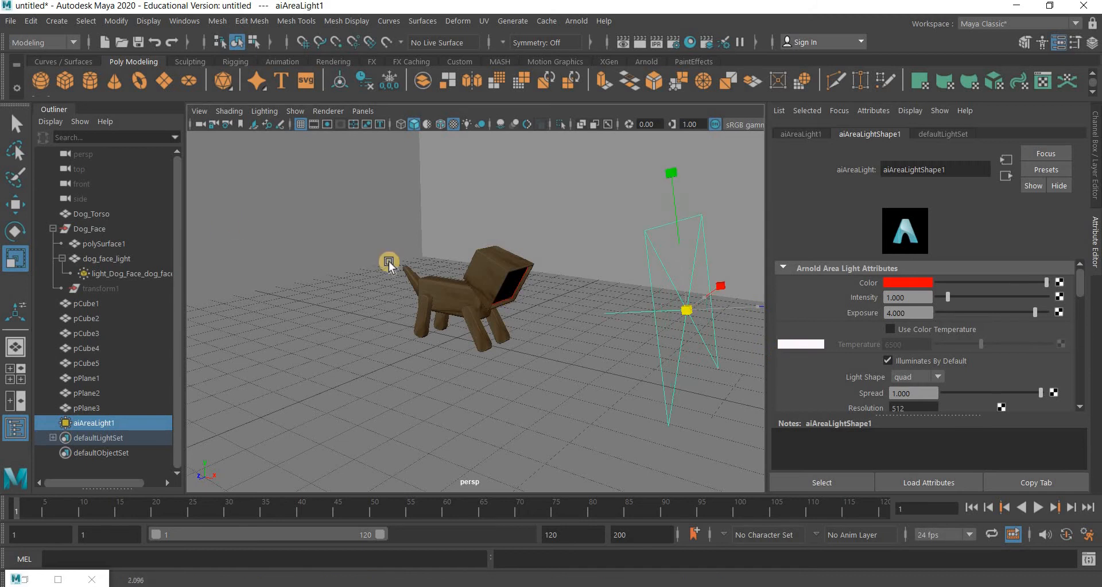
pyautogui.moveTo(683, 247); pyautogui.dragTo(689, 264)
pyautogui.press('w')
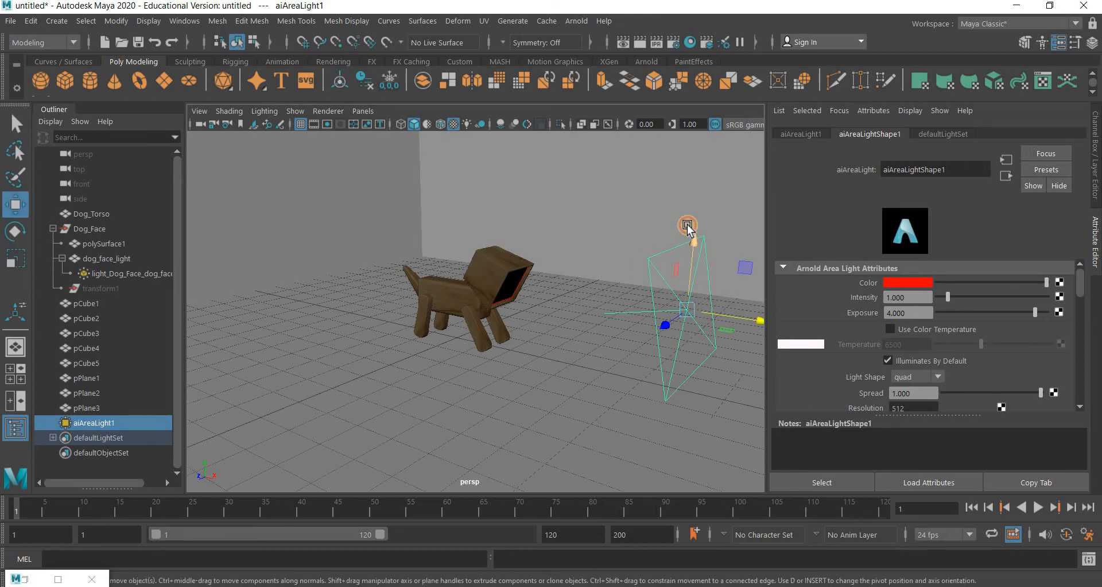
pyautogui.moveTo(687, 226); pyautogui.dragTo(697, 198)
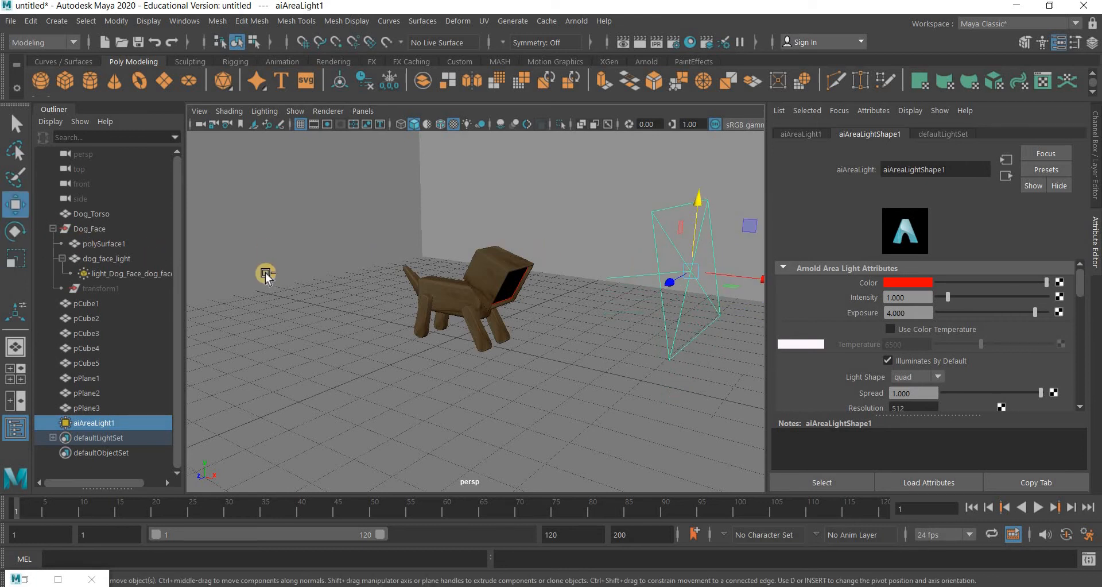
# - Duplicate the red area light, move the copy behind the dog and rotate it to face the dog
pyautogui.hotkey('ctrl', 'd')
pyautogui.moveTo(366, 224); pyautogui.dragTo(231, 37)
pyautogui.click(16, 231)
pyautogui.moveTo(360, 201); pyautogui.dragTo(894, 283)
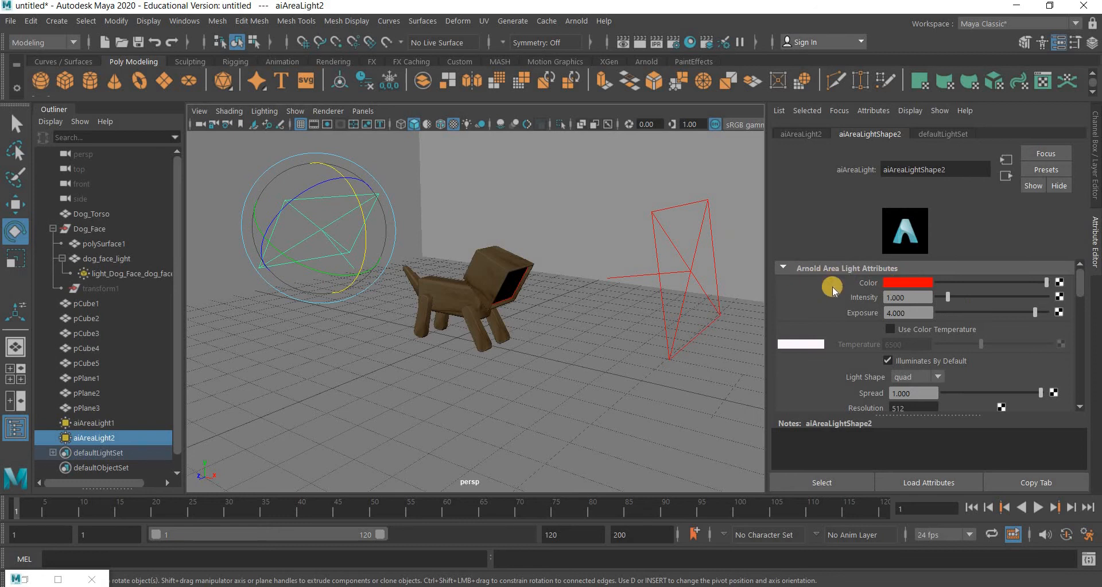
# - Set the duplicated area light's color to white, adjust its rotation and scale it up to about 4.5
pyautogui.moveTo(814, 330); pyautogui.dragTo(740, 330)
pyautogui.moveTo(358, 239); pyautogui.dragTo(433, 262)
pyautogui.press('r')
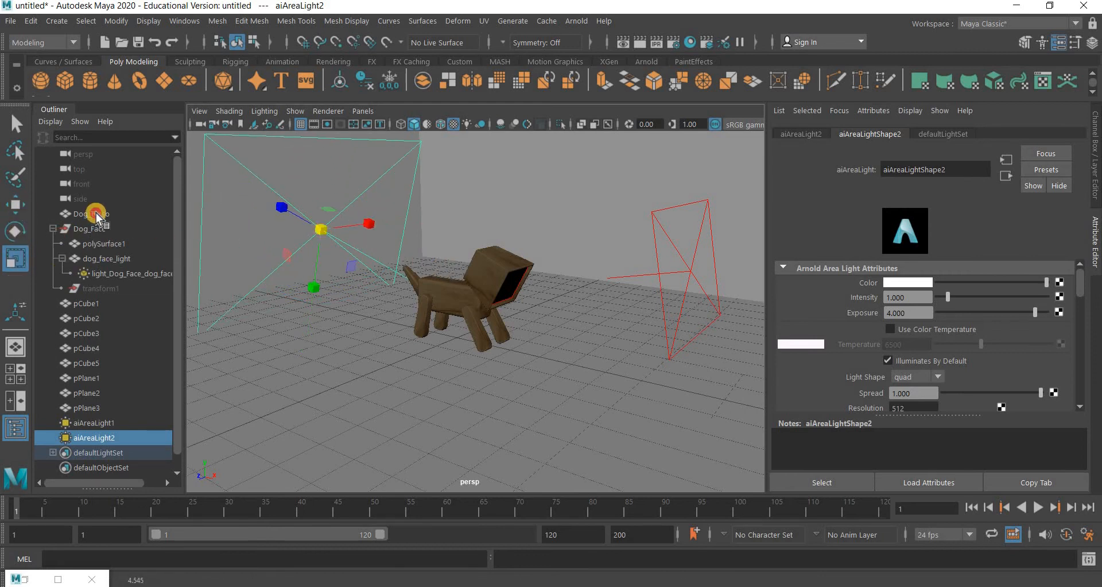
# - Raise the white area light slightly along Y and check the lighting in the Arnold RenderView
pyautogui.press('w')
pyautogui.moveTo(318, 172); pyautogui.dragTo(352, 156)
pyautogui.click(60, 578)
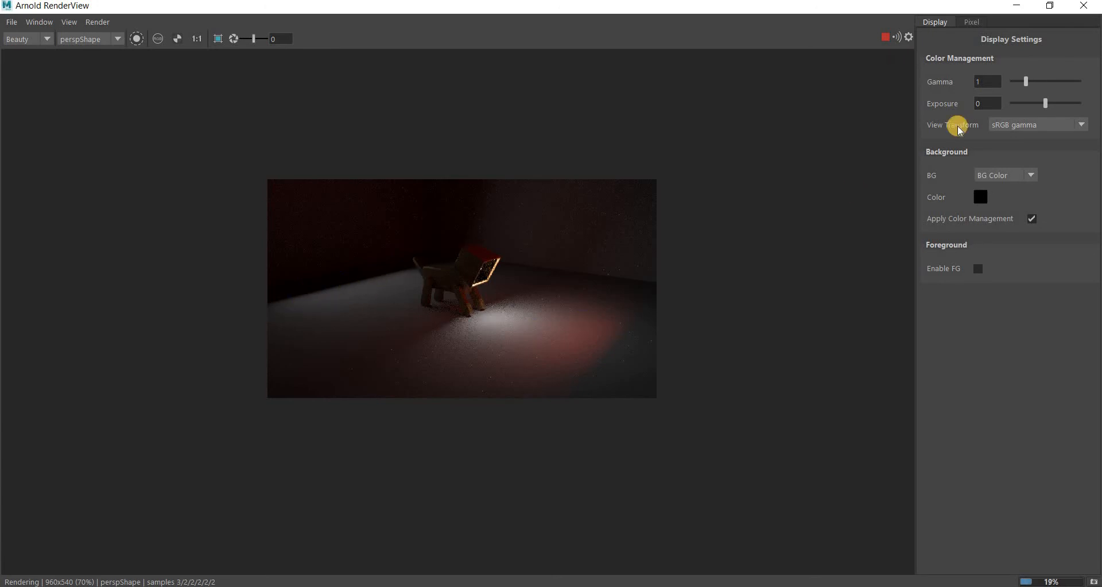
pyautogui.click(1017, 6)
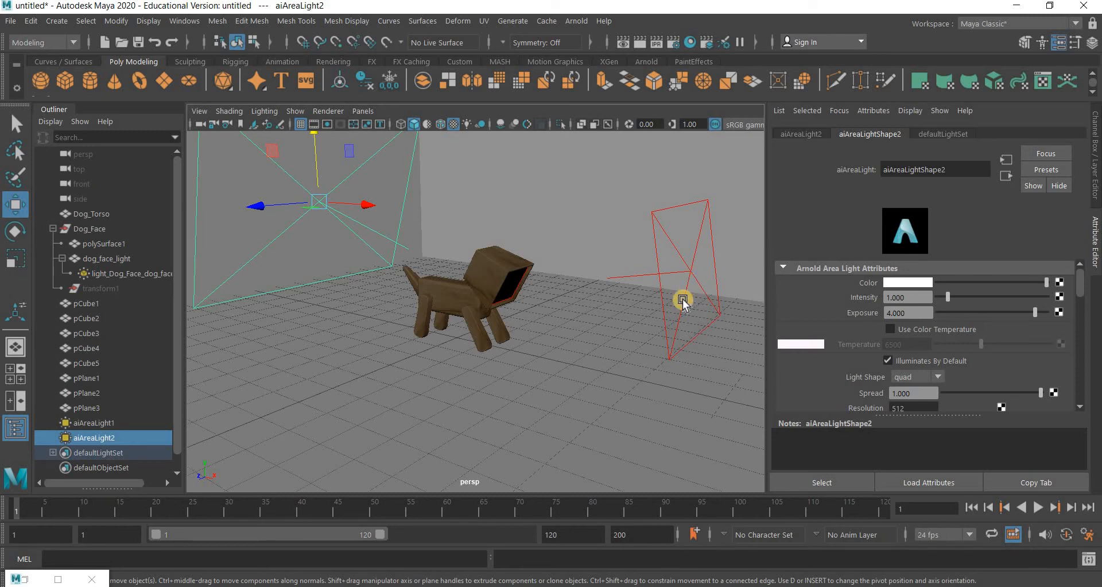
# - Select the red area light and examine the lighting in the reference image 33.jpg
pyautogui.click(681, 321)
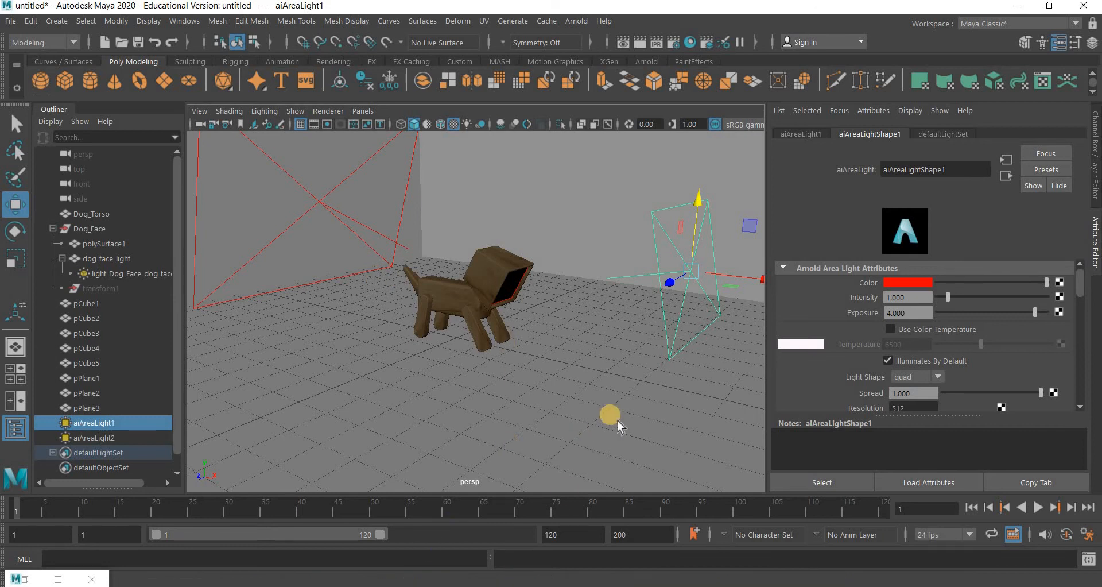
pyautogui.hotkey('alt', 'Tab')
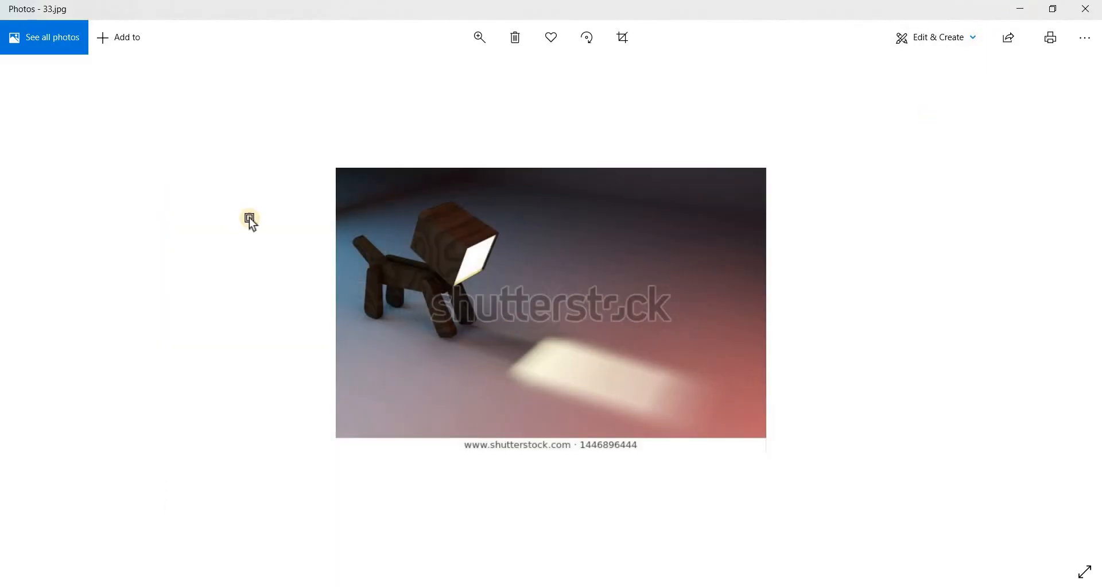
pyautogui.hotkey('alt', 'Tab')
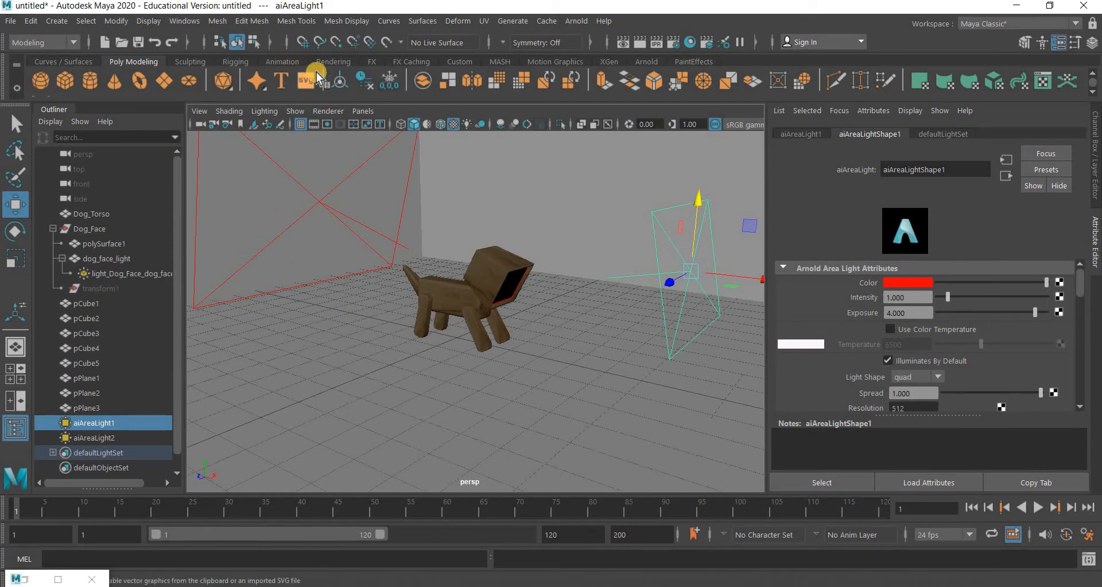
# - Create a spot light, raise it to about 1.87 in Y and move it to about 2.14 in X, at the dog's face
pyautogui.click(341, 58)
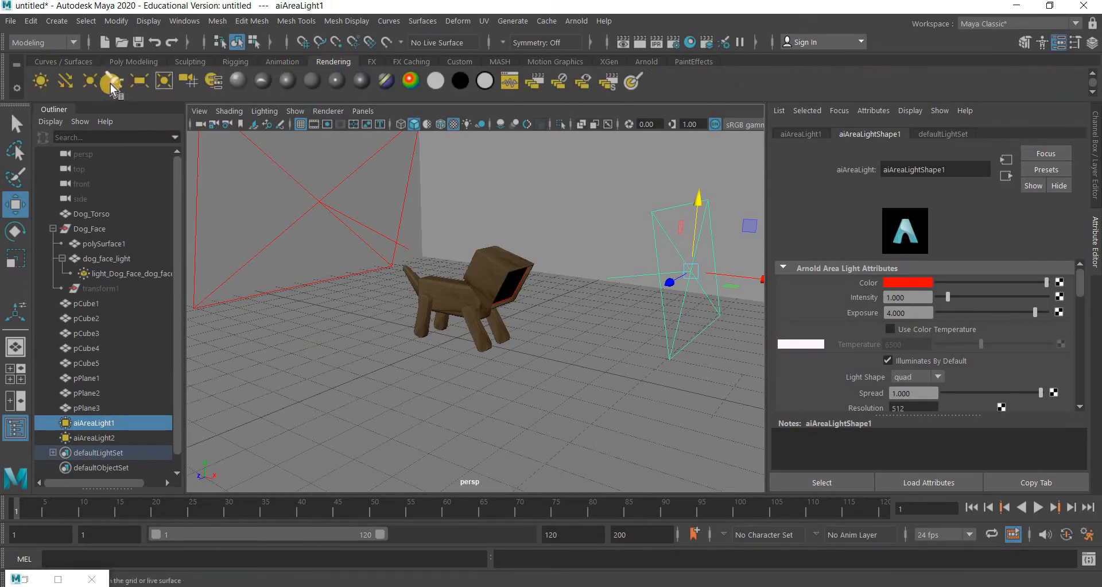
pyautogui.click(109, 82)
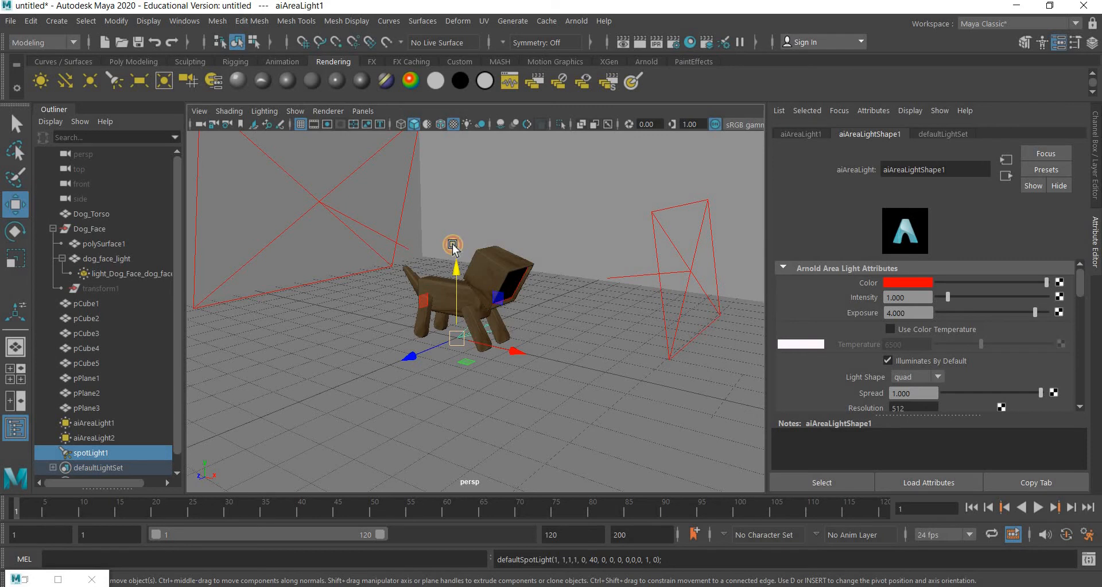
pyautogui.moveTo(456, 275); pyautogui.dragTo(456, 217)
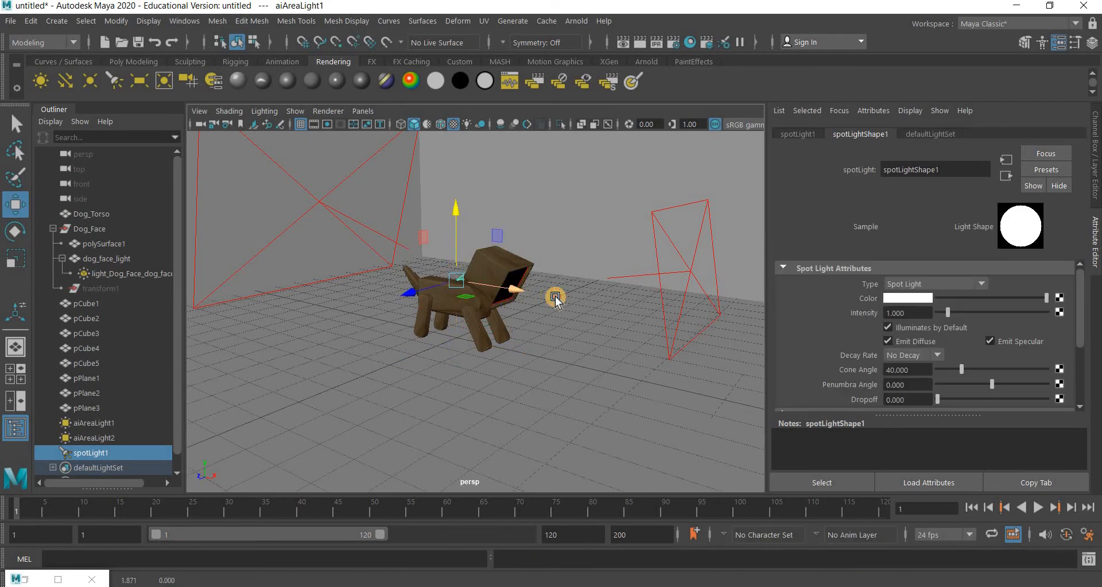
pyautogui.moveTo(555, 297)
pyautogui.mouseDown()
pyautogui.moveTo(575, 307)
pyautogui.moveTo(567, 303)
pyautogui.mouseUp()
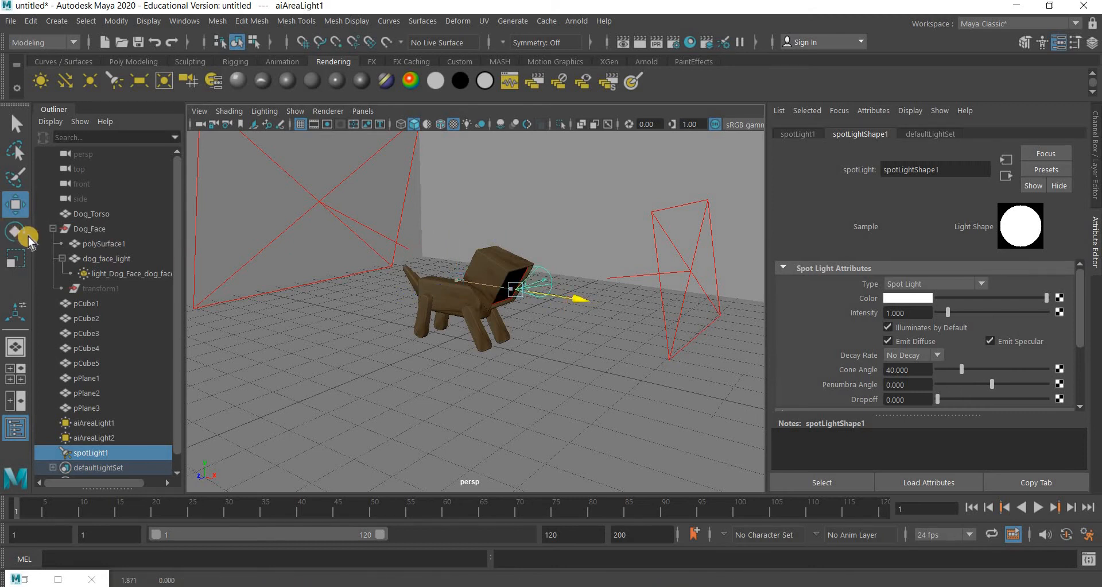
# - Stop the running Arnold render and set the spot light's Rotate Y to -90
pyautogui.press('e')
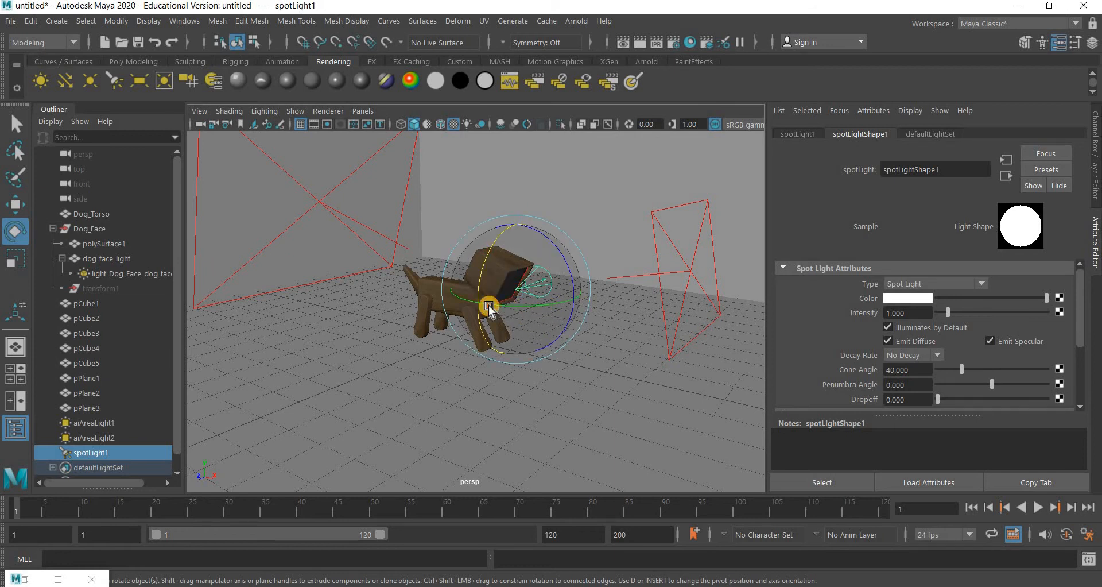
pyautogui.click(61, 580)
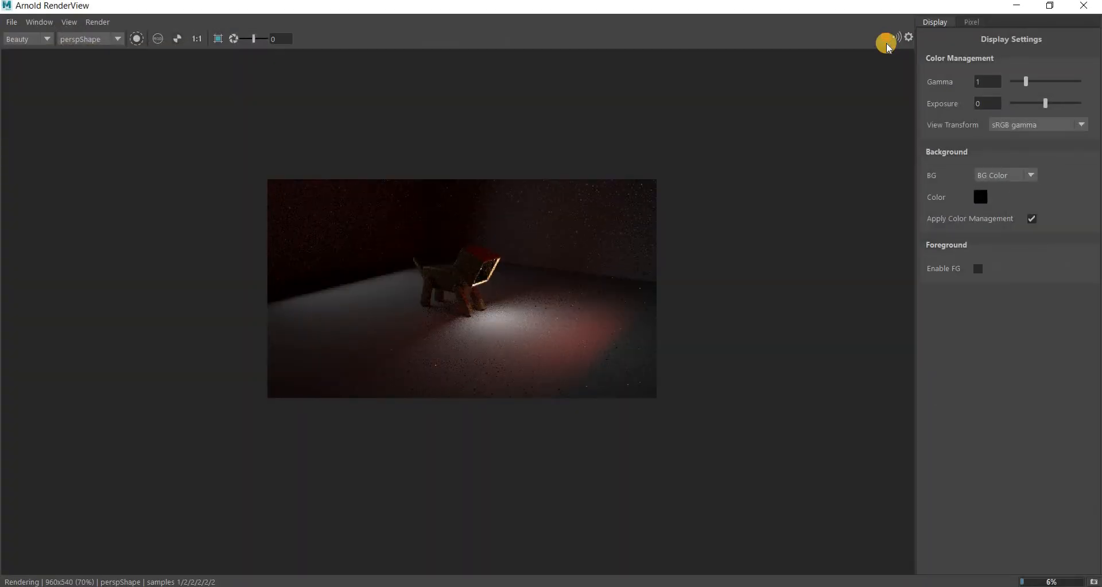
pyautogui.click(887, 44)
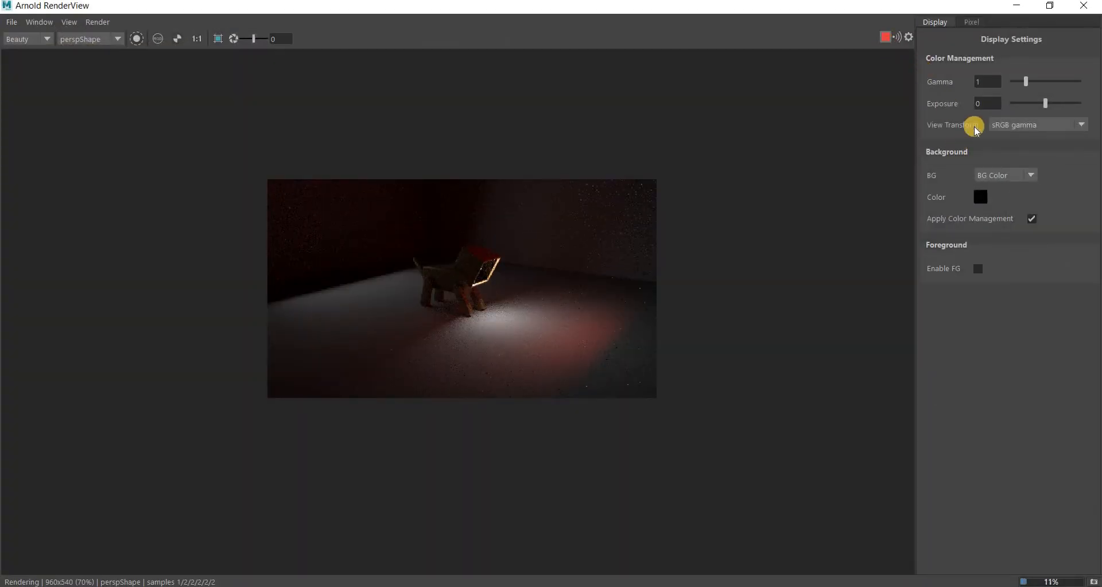
pyautogui.click(1026, 7)
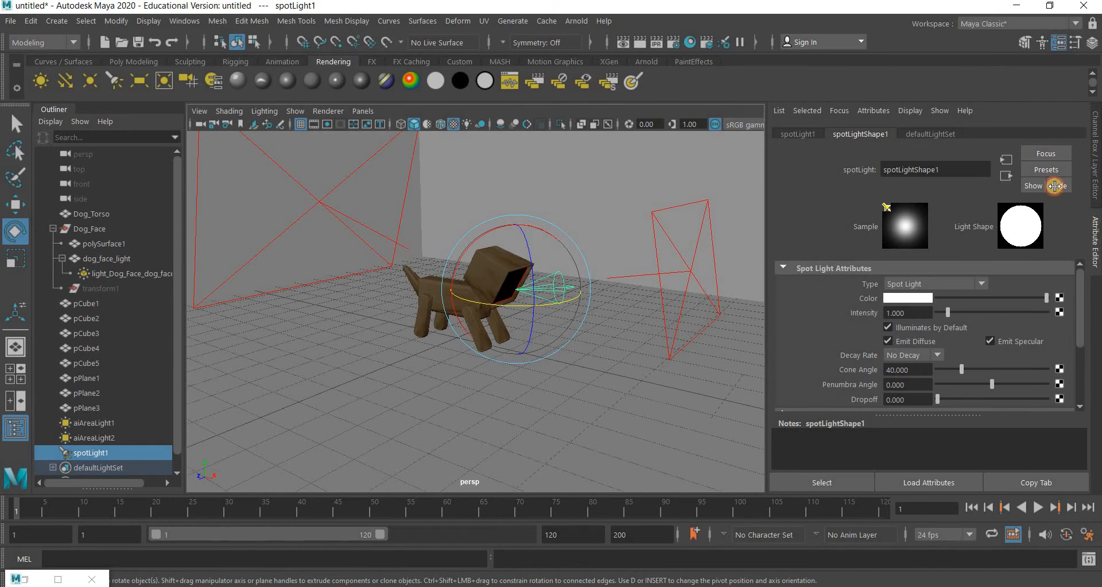
pyautogui.hotkey('ctrl', 'a')
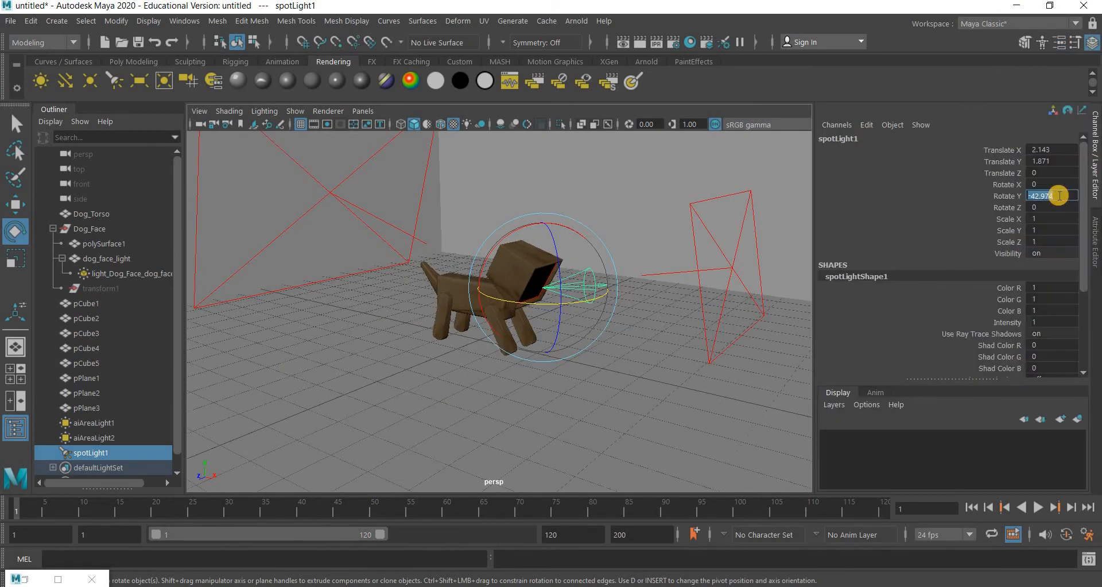
pyautogui.write('0')
pyautogui.press('Return')
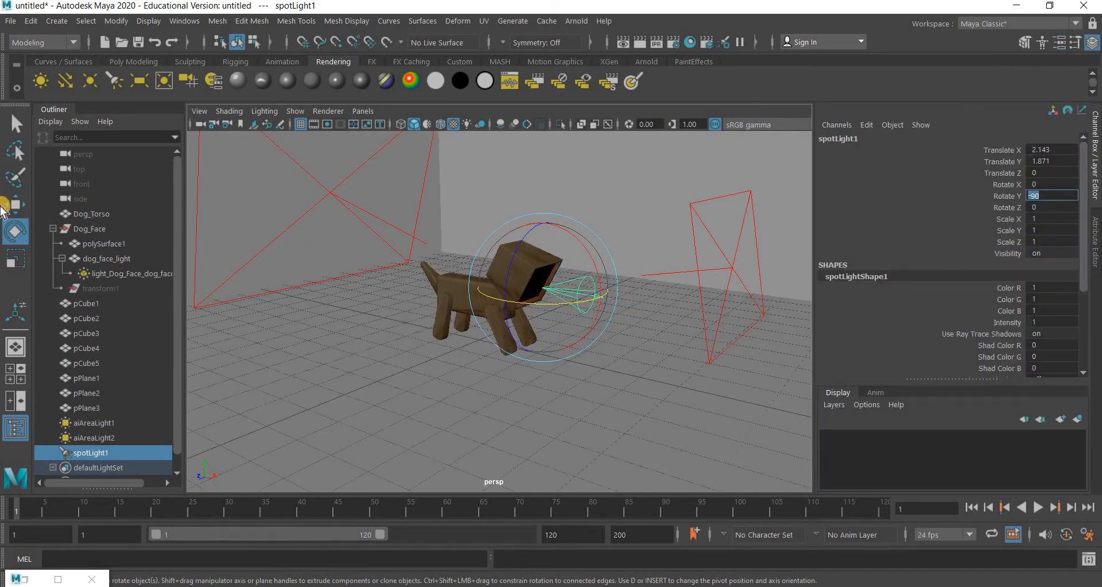
# - Center the spot light in the dog's face at about X 2.28, Y 1.99, Z 0.48 and tilt its Rotate X to about -32.7
pyautogui.press('w')
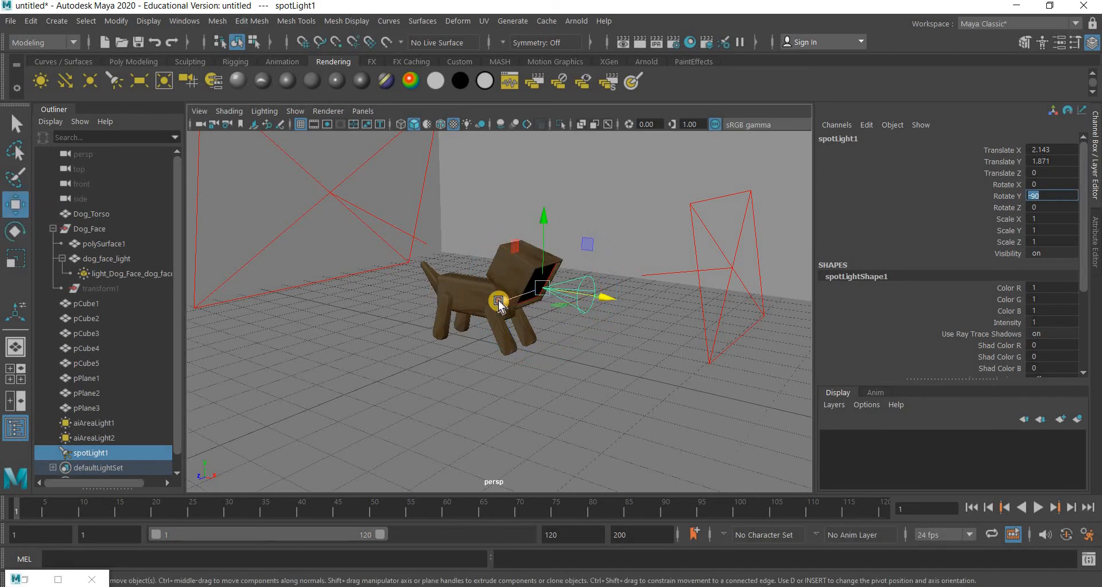
pyautogui.moveTo(499, 300); pyautogui.dragTo(574, 295)
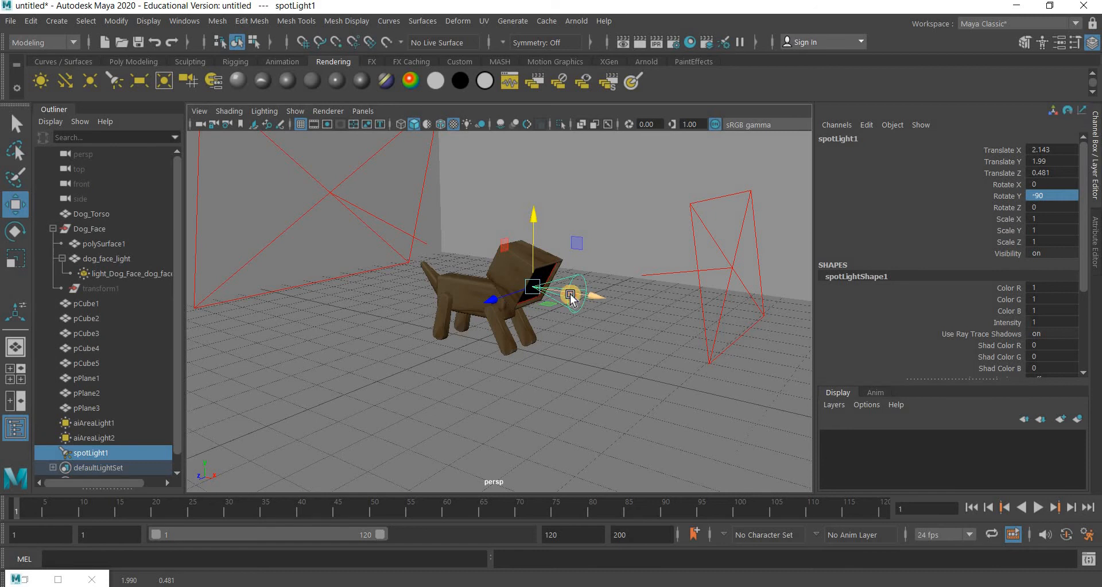
pyautogui.click(20, 235)
pyautogui.moveTo(581, 254); pyautogui.dragTo(604, 290)
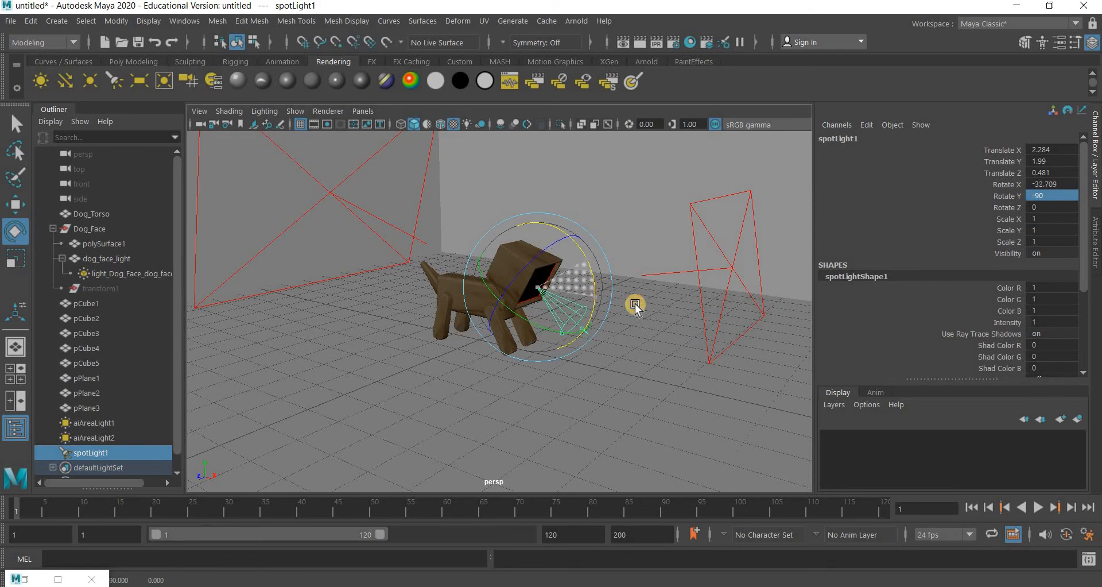
# - Show the spot light's attributes and restart the render in the Arnold RenderView to check the scene
pyautogui.click(1095, 247)
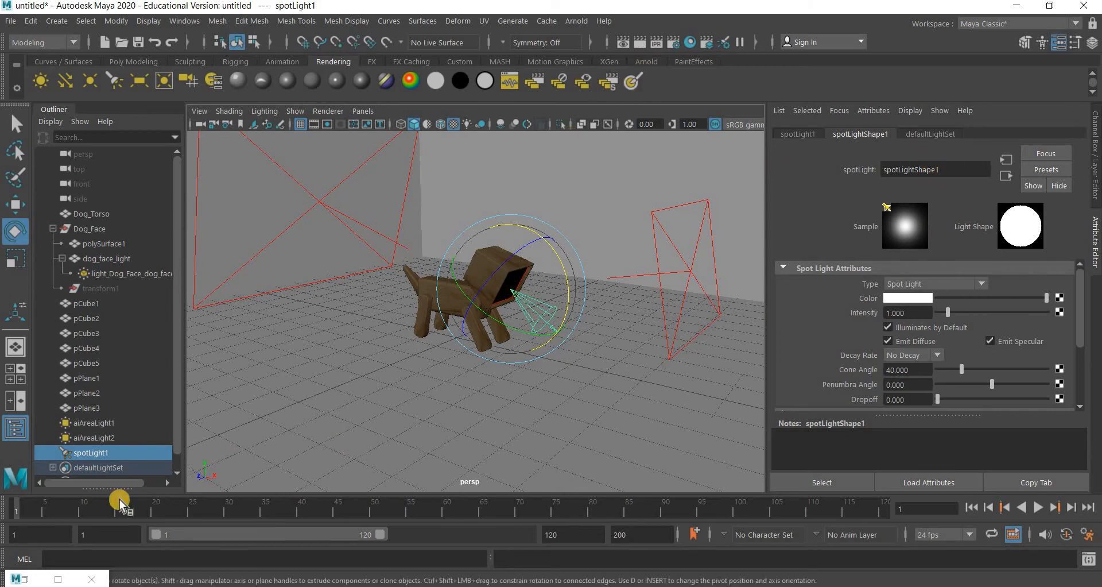
pyautogui.click(73, 579)
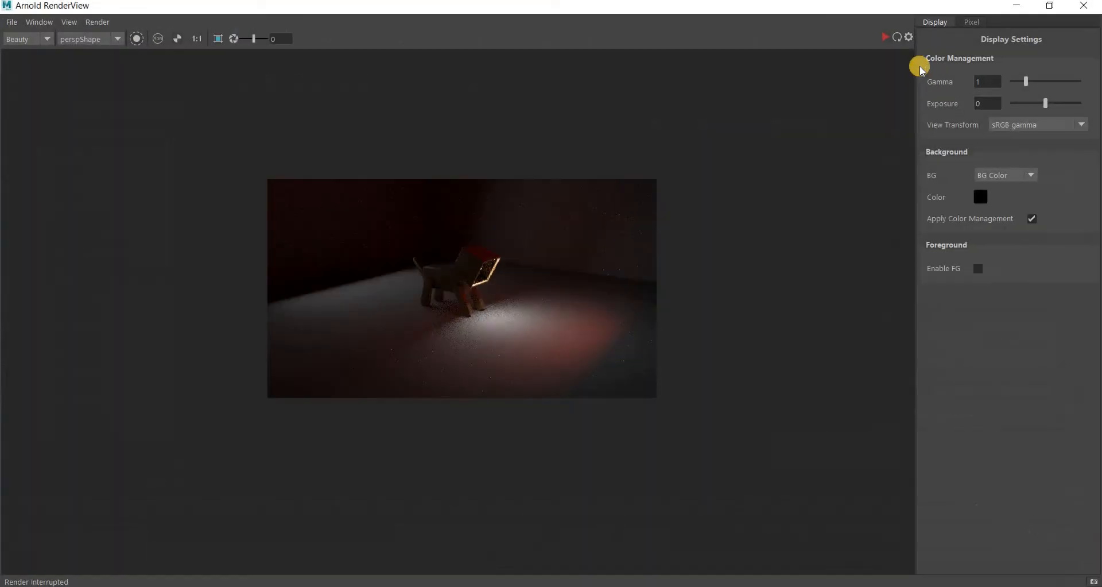
pyautogui.click(884, 37)
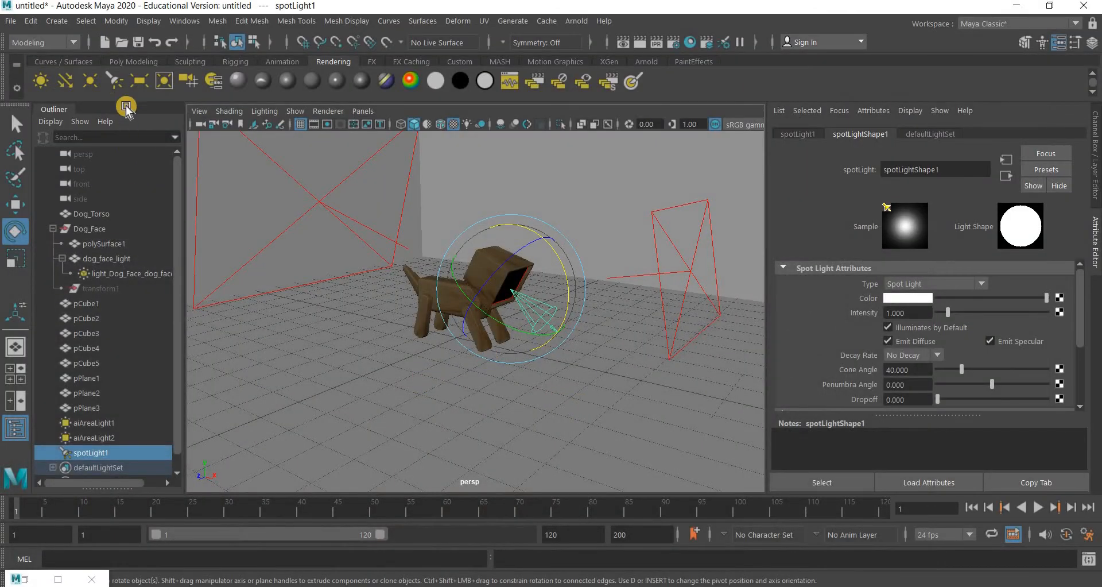
# - Create a camera and switch the viewport to look through it
pyautogui.click(56, 21)
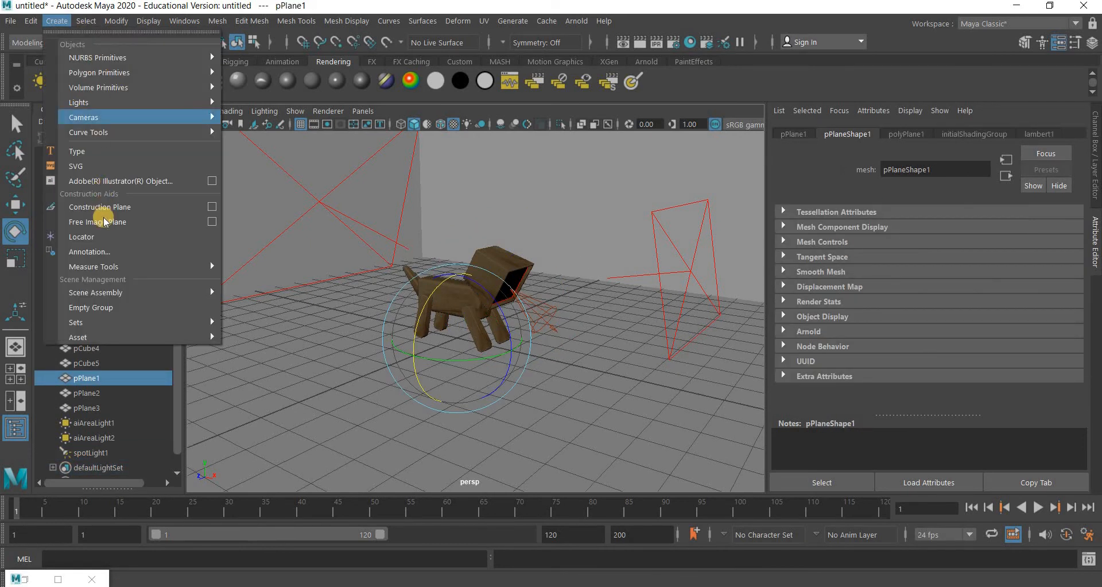
pyautogui.moveTo(89, 117)
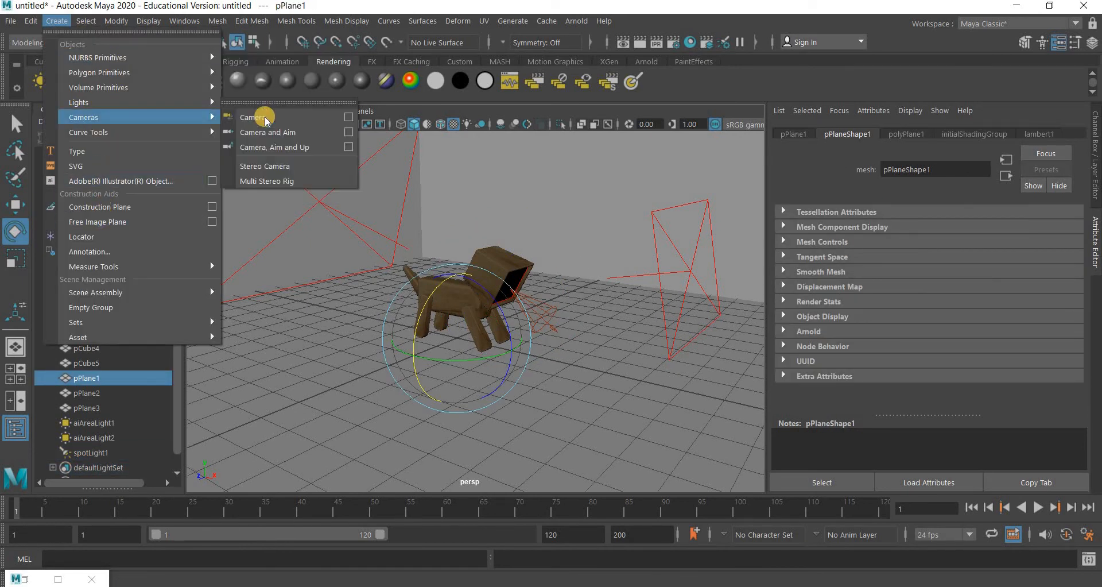
pyautogui.click(258, 121)
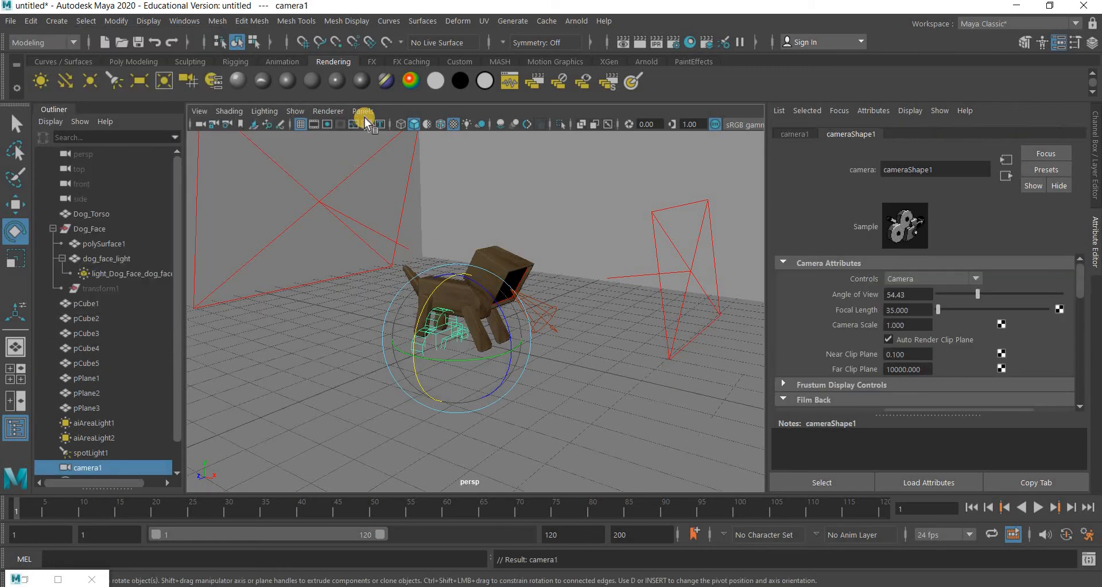
pyautogui.click(370, 114)
pyautogui.moveTo(390, 124)
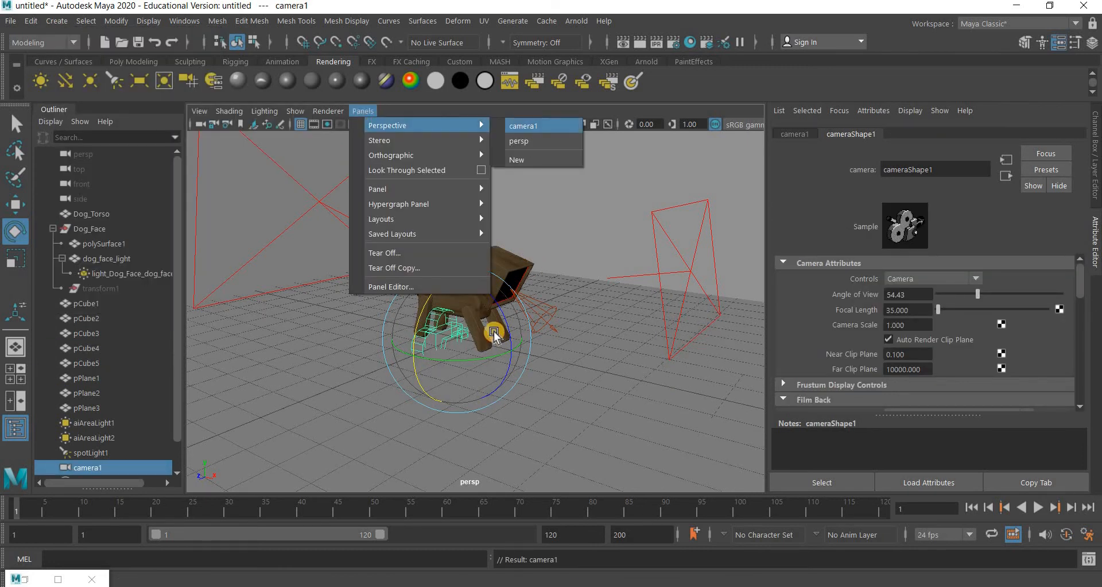
pyautogui.click(540, 123)
# - Frame the dog at an angle through the new camera and turn on its resolution gate
pyautogui.keyDown('alt'); pyautogui.moveTo(494, 332); pyautogui.dragTo(543, 306, button='right'); pyautogui.keyUp('alt')
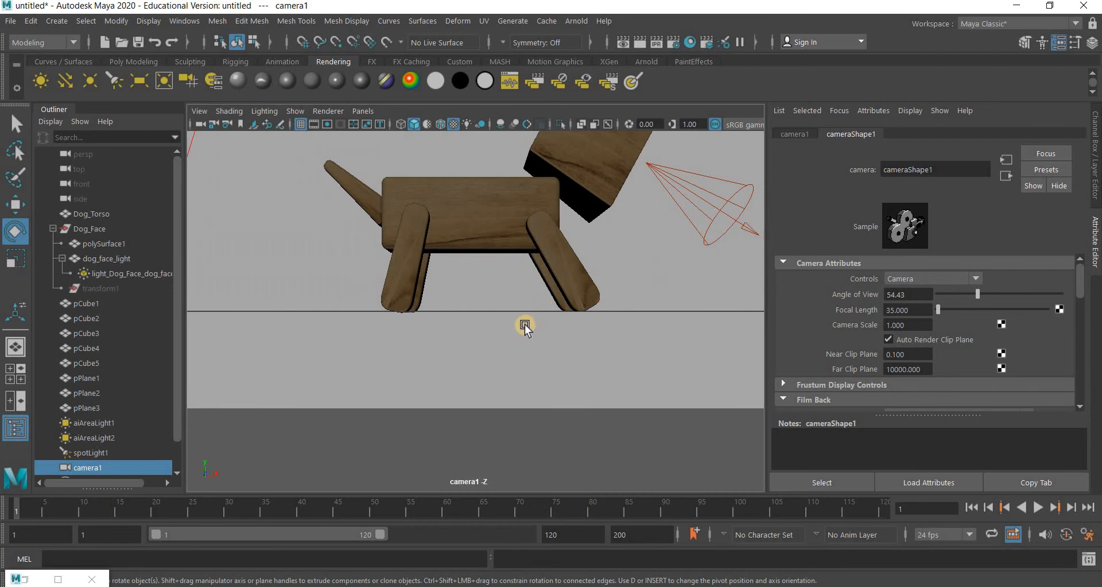
pyautogui.keyDown('alt'); pyautogui.moveTo(518, 329); pyautogui.dragTo(197, 111); pyautogui.keyUp('alt')
pyautogui.click(199, 110)
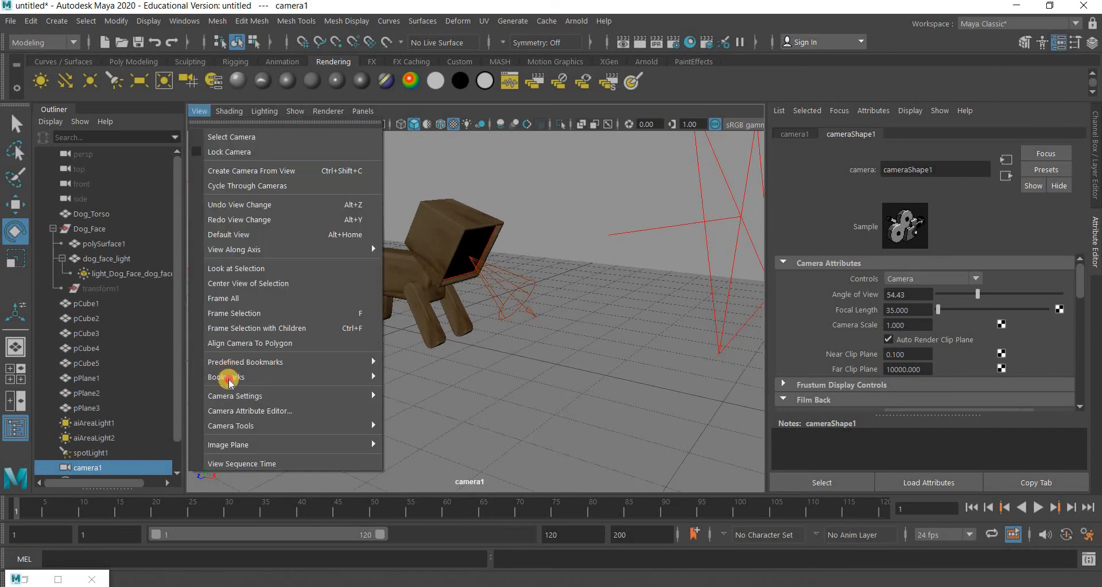
pyautogui.moveTo(233, 395)
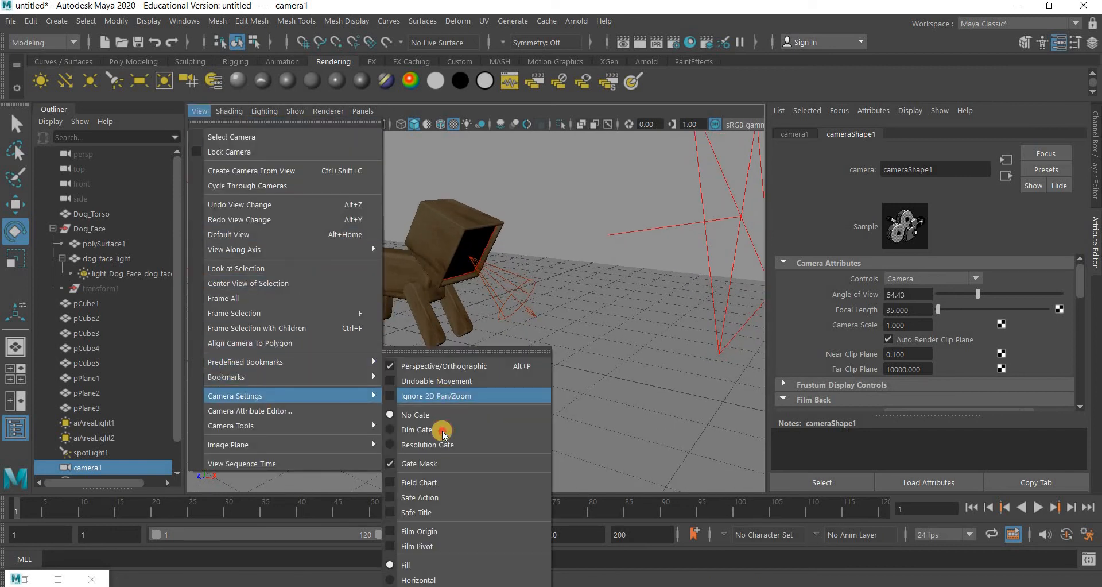
pyautogui.click(438, 444)
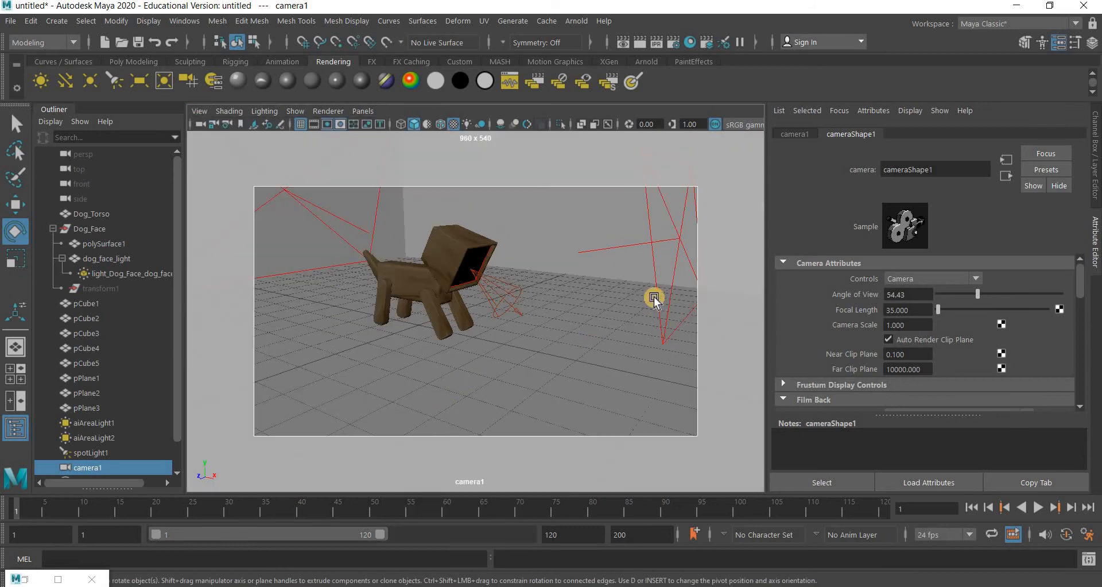
# - Move the red area light along X out of the camera's frame and check the render in the Arnold RenderView
pyautogui.click(611, 258)
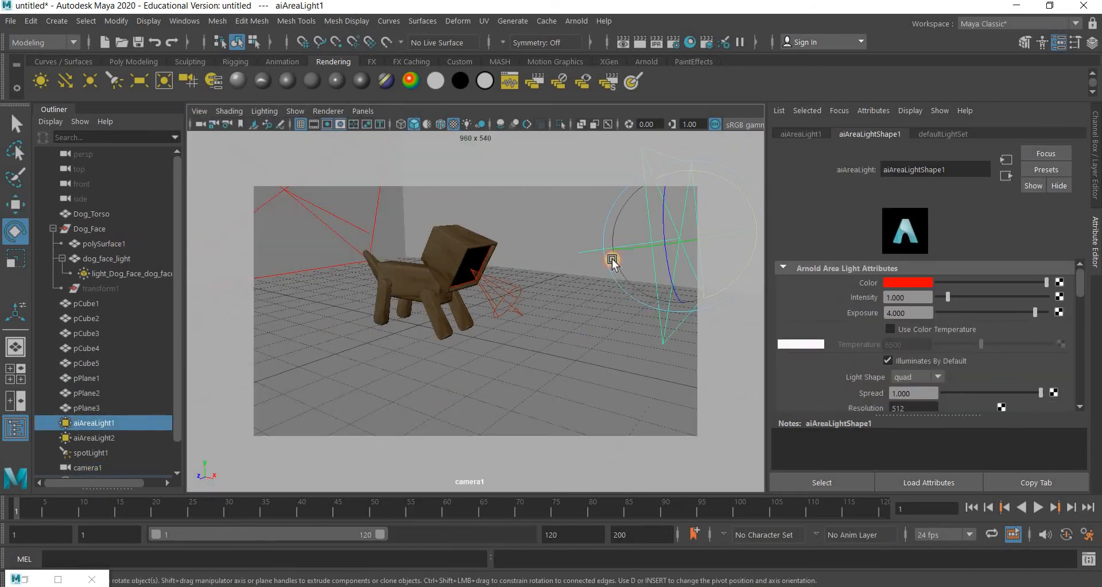
pyautogui.press('w')
pyautogui.moveTo(792, 246); pyautogui.dragTo(822, 244, button='middle')
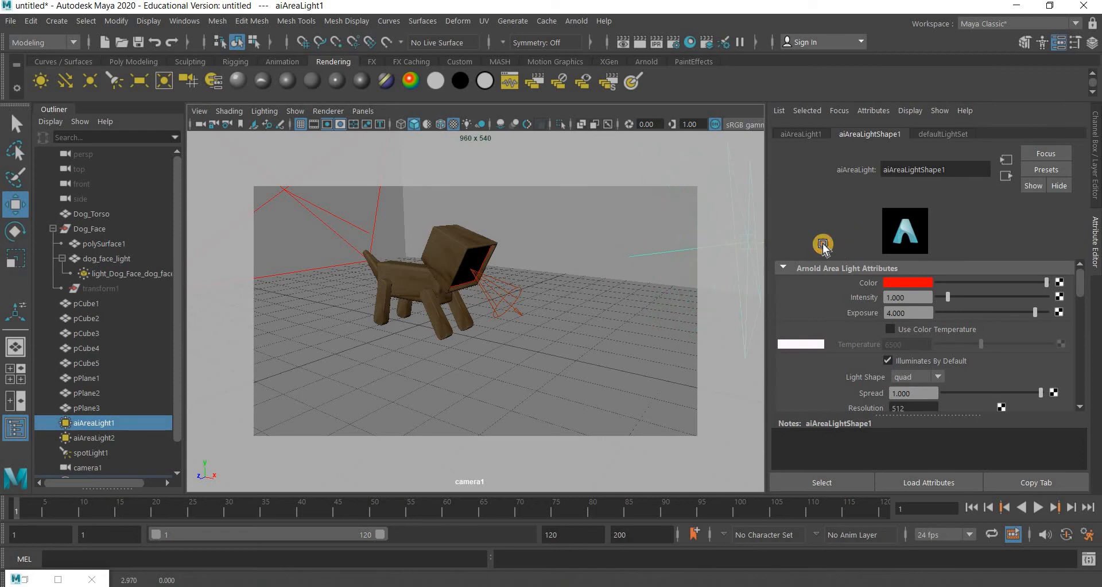
pyautogui.moveTo(822, 244); pyautogui.dragTo(809, 244)
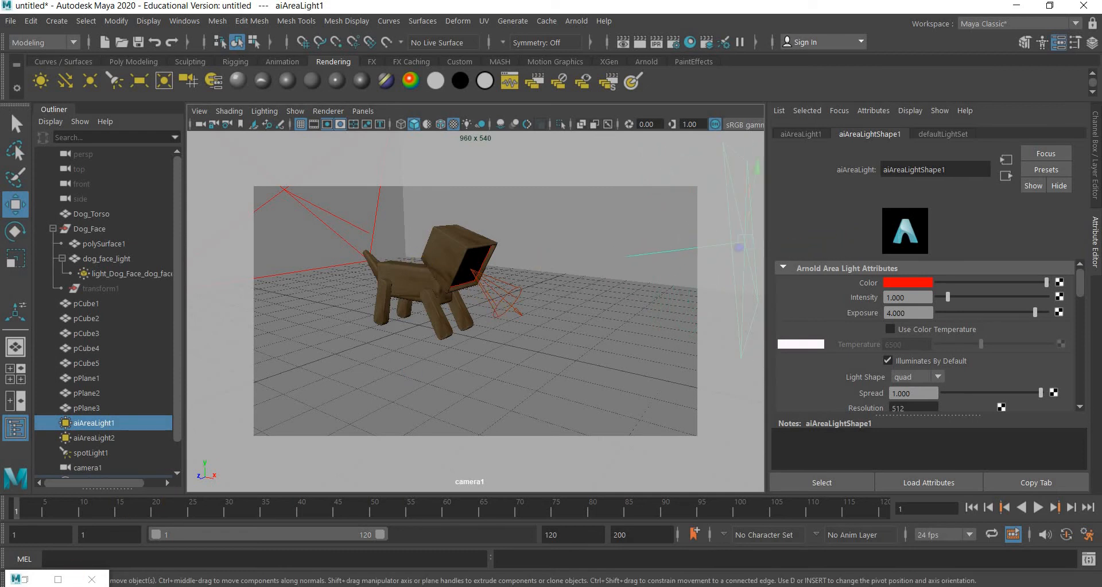
pyautogui.click(58, 580)
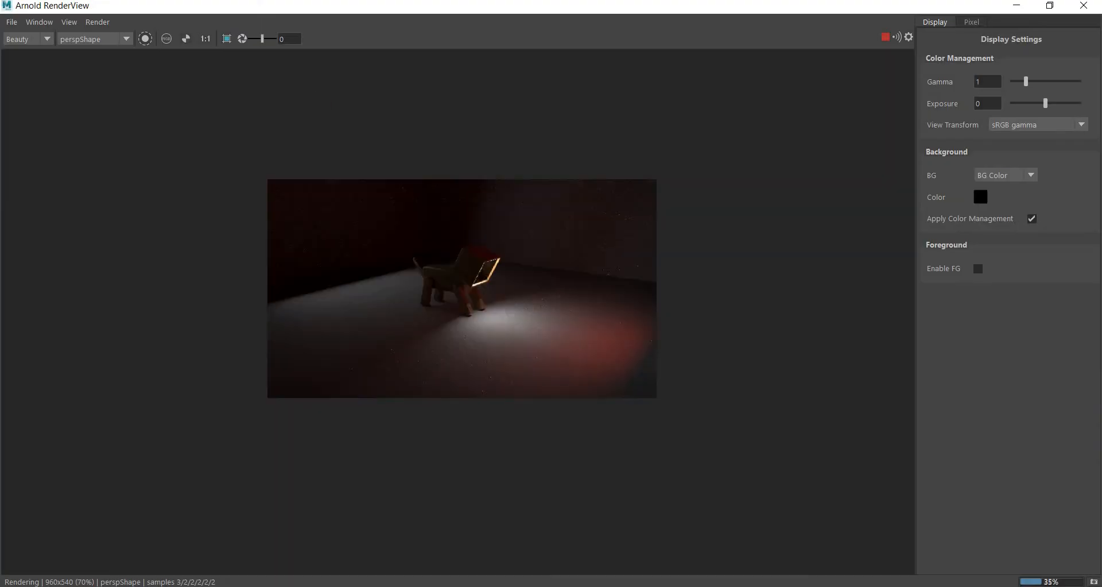
# - Switch the Arnold RenderView camera to cameraShape1, check the framing and minimize the render window
pyautogui.click(1053, 8)
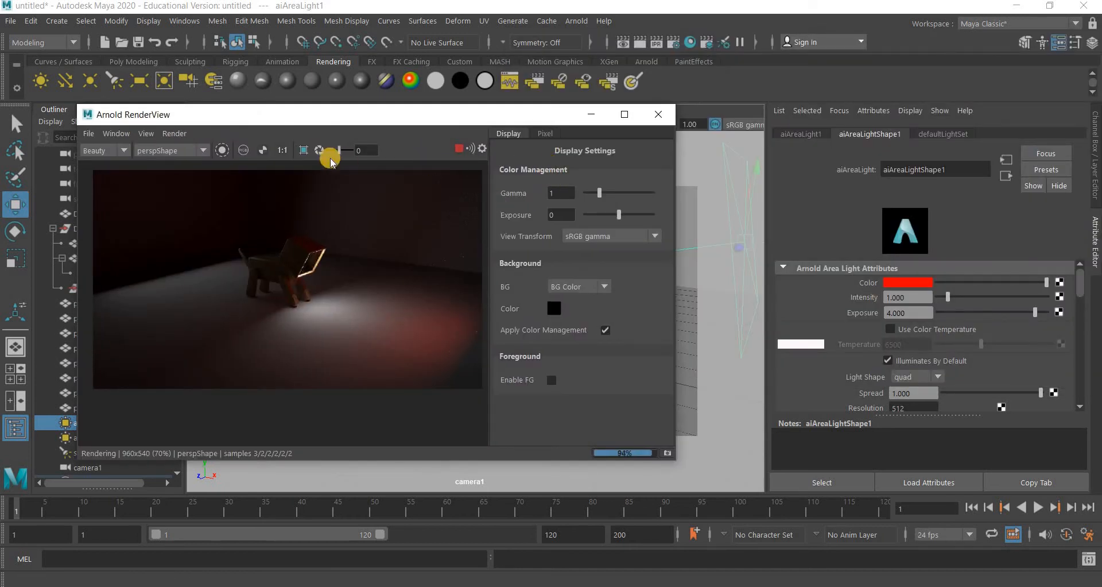
pyautogui.click(172, 150)
pyautogui.click(163, 167)
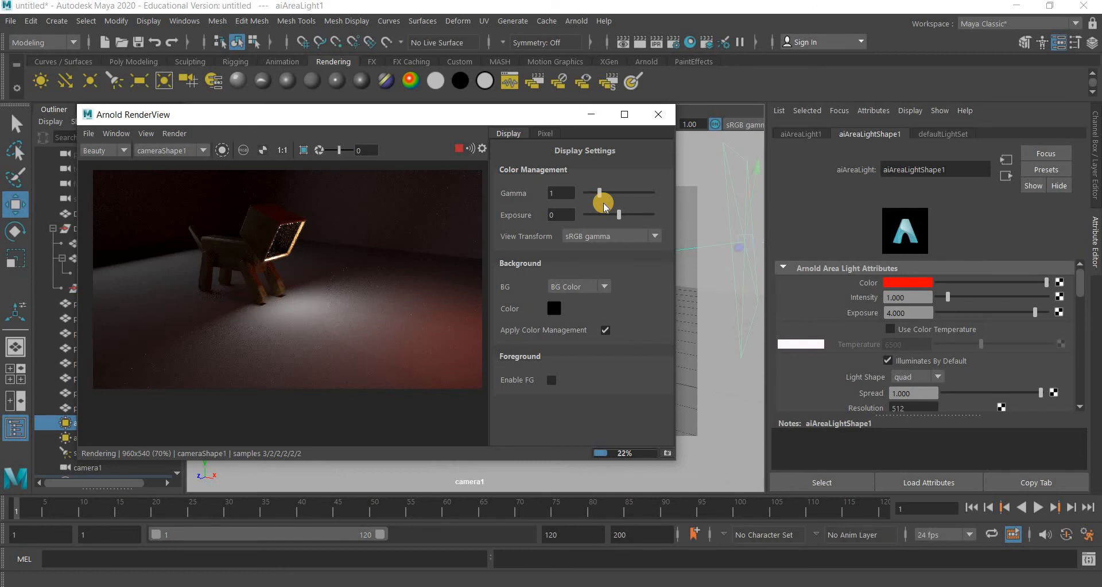
pyautogui.click(594, 116)
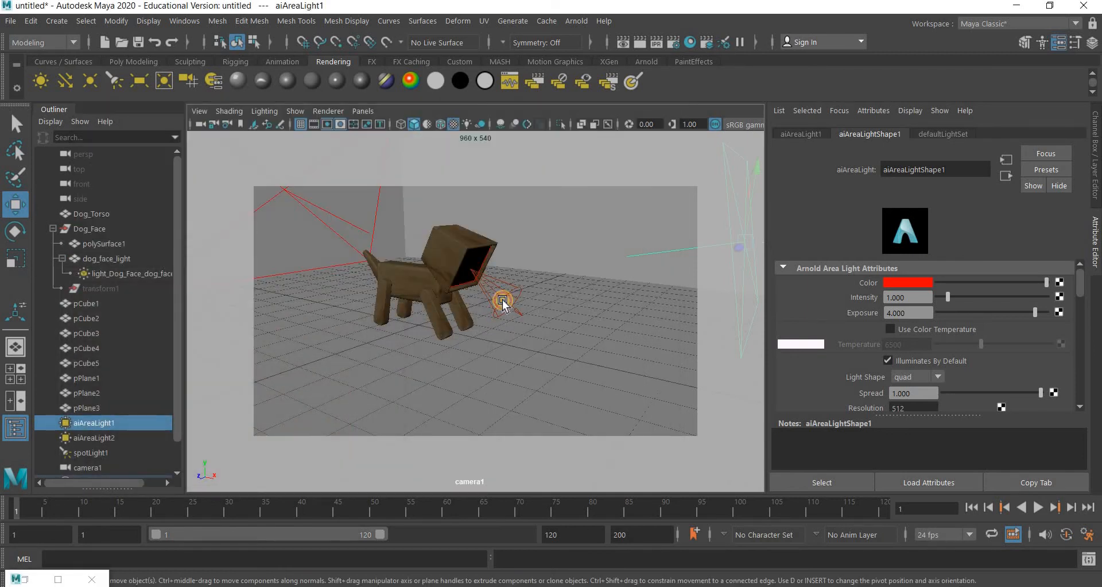
# - Add a Barndoor light filter to the spot light in its Arnold attributes
pyautogui.click(502, 297)
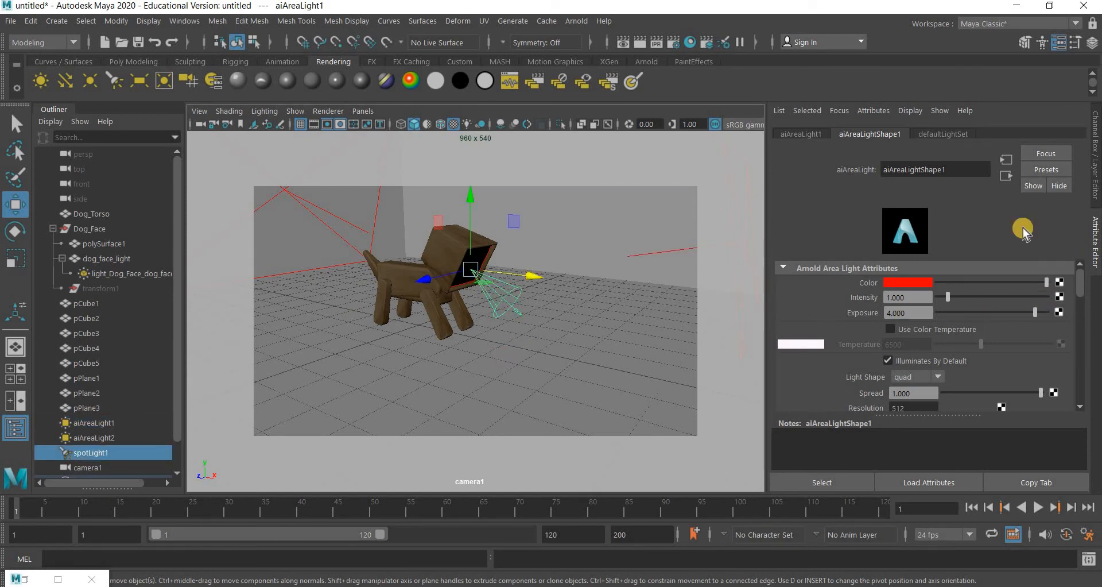
pyautogui.click(949, 133)
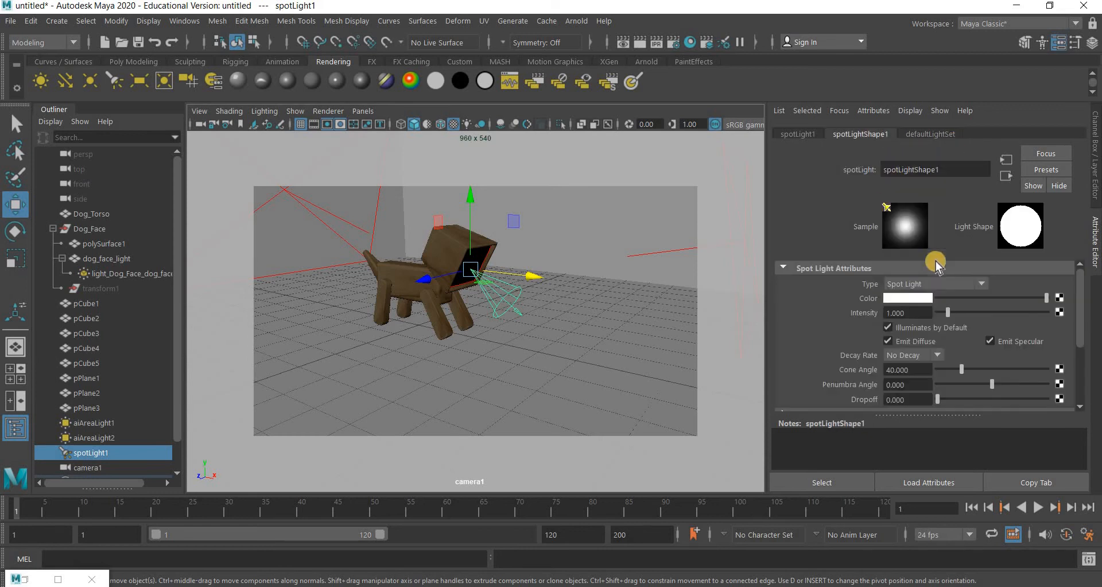
pyautogui.scroll(-3, 918, 321)
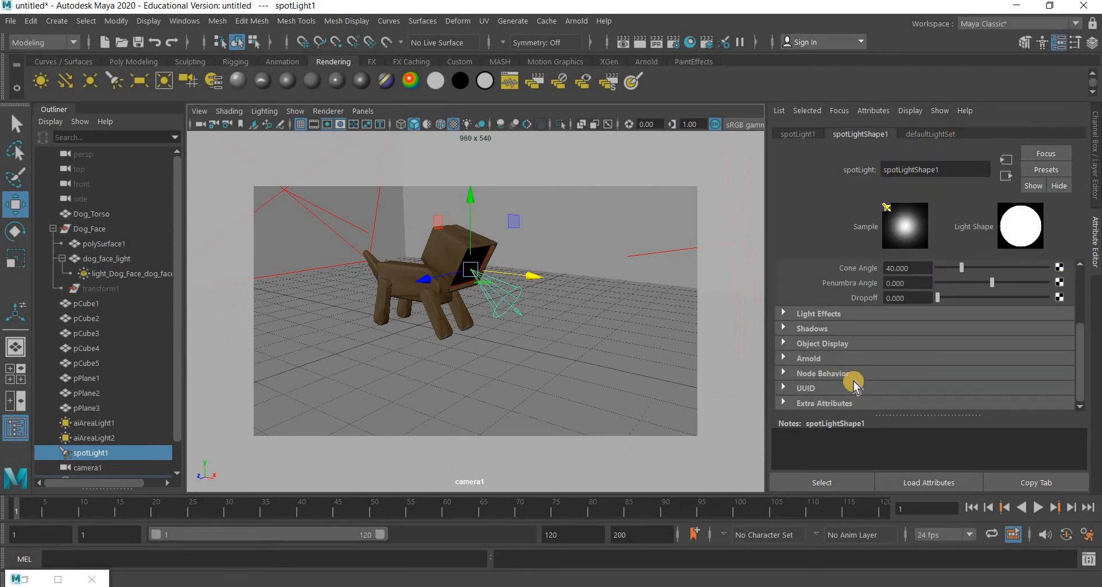
pyautogui.click(816, 359)
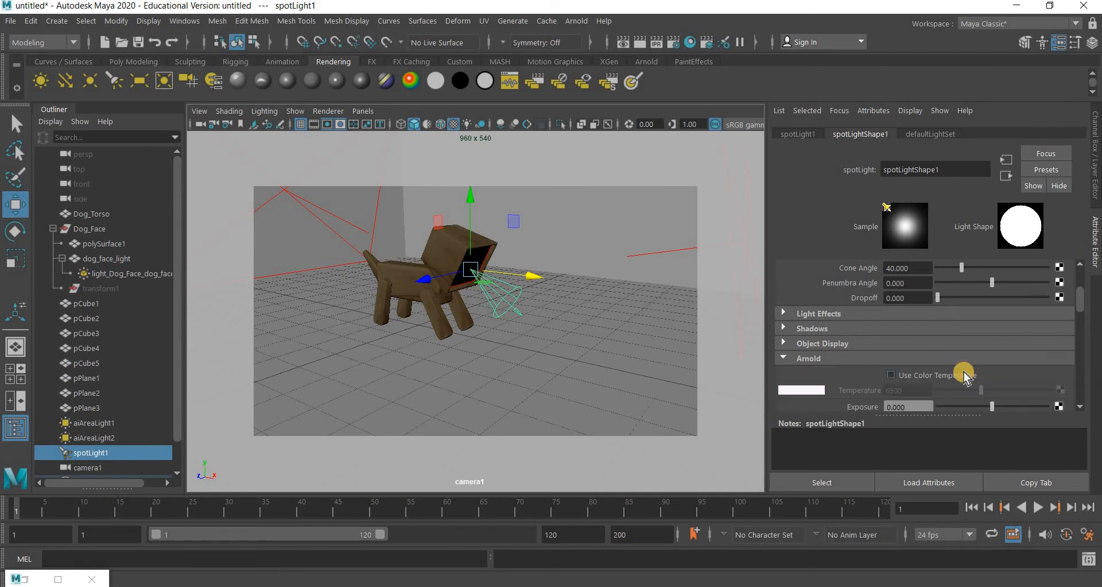
pyautogui.scroll(-3, 963, 372)
pyautogui.scroll(-5, 963, 372)
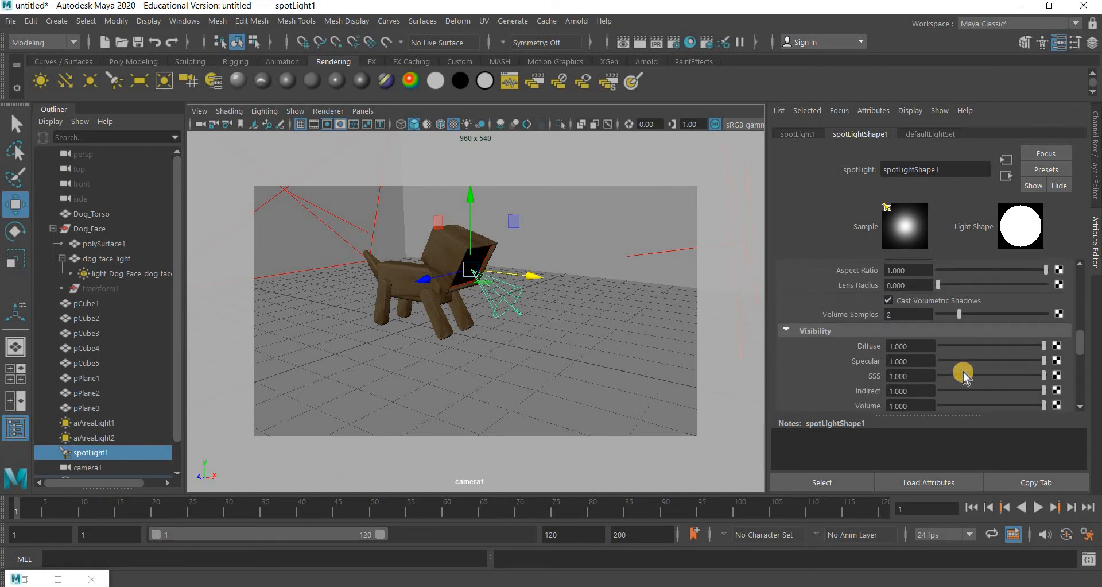
pyautogui.scroll(-3, 948, 380)
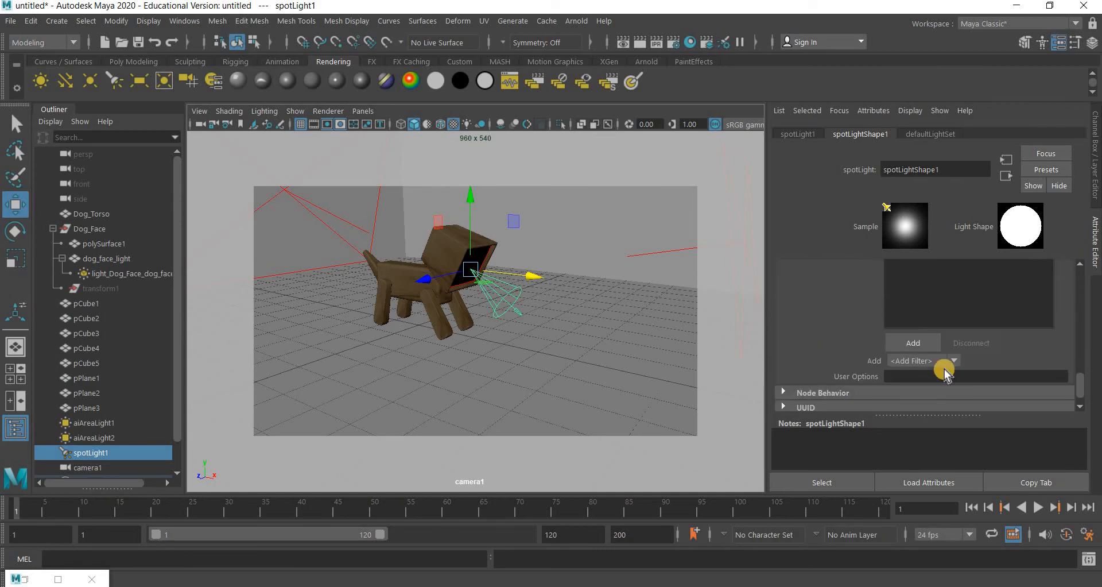
pyautogui.scroll(2, 942, 364)
pyautogui.scroll(-2, 925, 372)
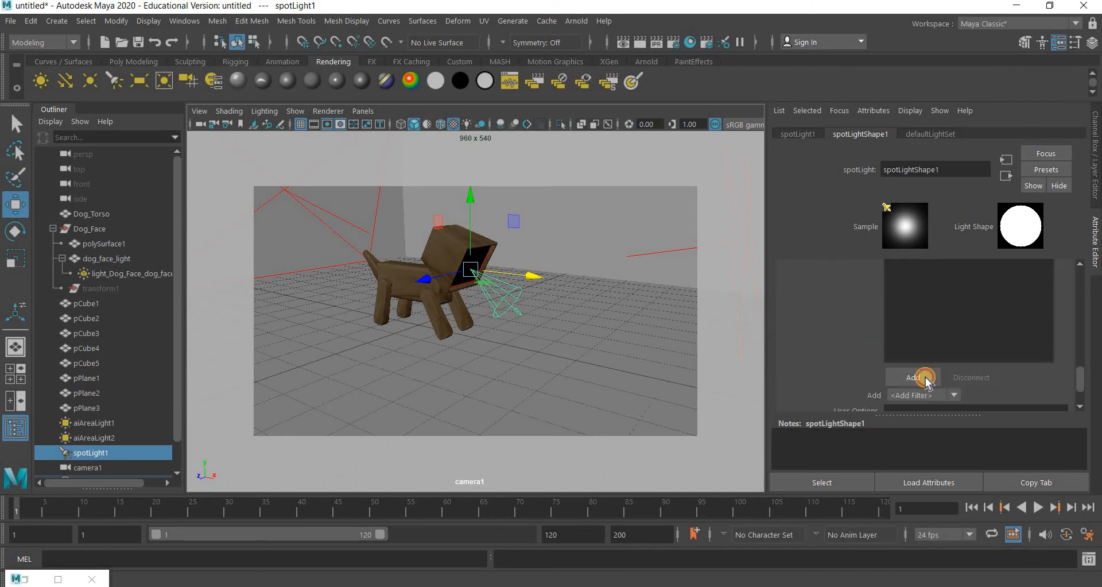
pyautogui.click(913, 377)
pyautogui.click(401, 232)
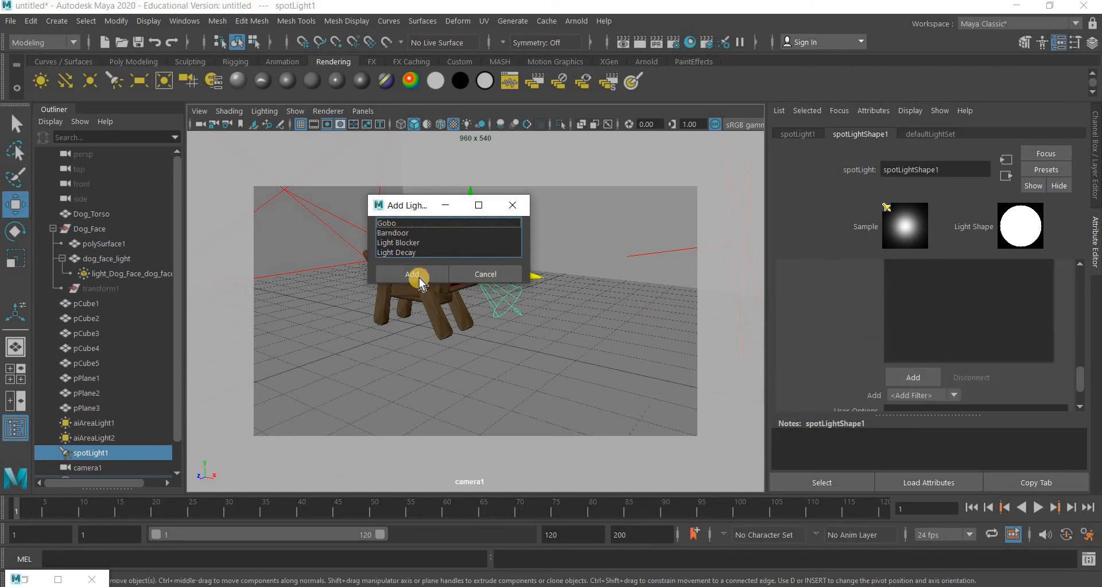
pyautogui.click(412, 274)
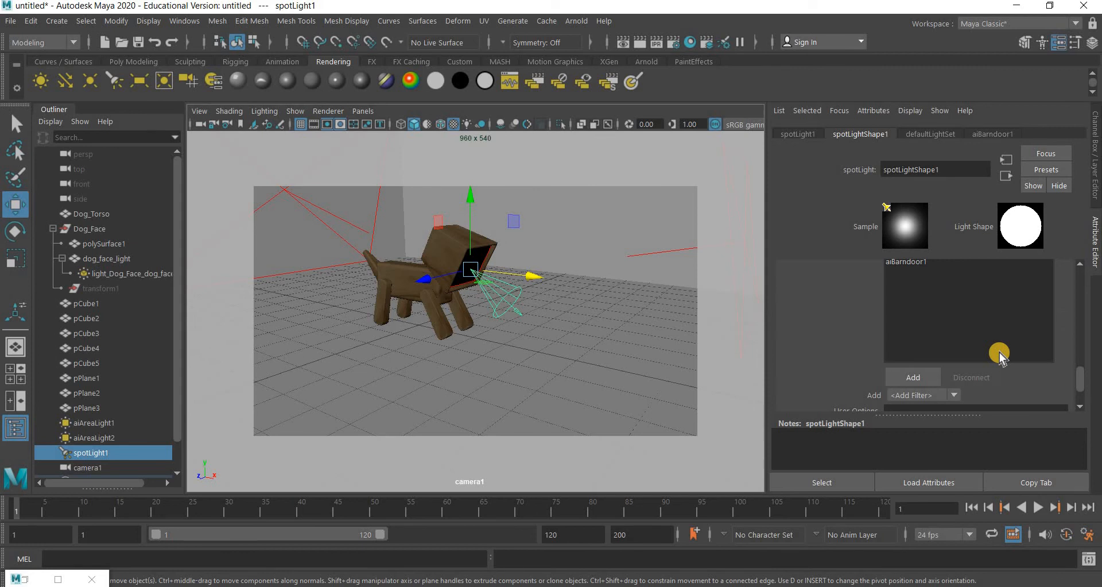
# - Open the attributes of the spot light's barndoor filter, keeping the spot light selected
pyautogui.scroll(-2, 1000, 353)
pyautogui.scroll(3, 925, 318)
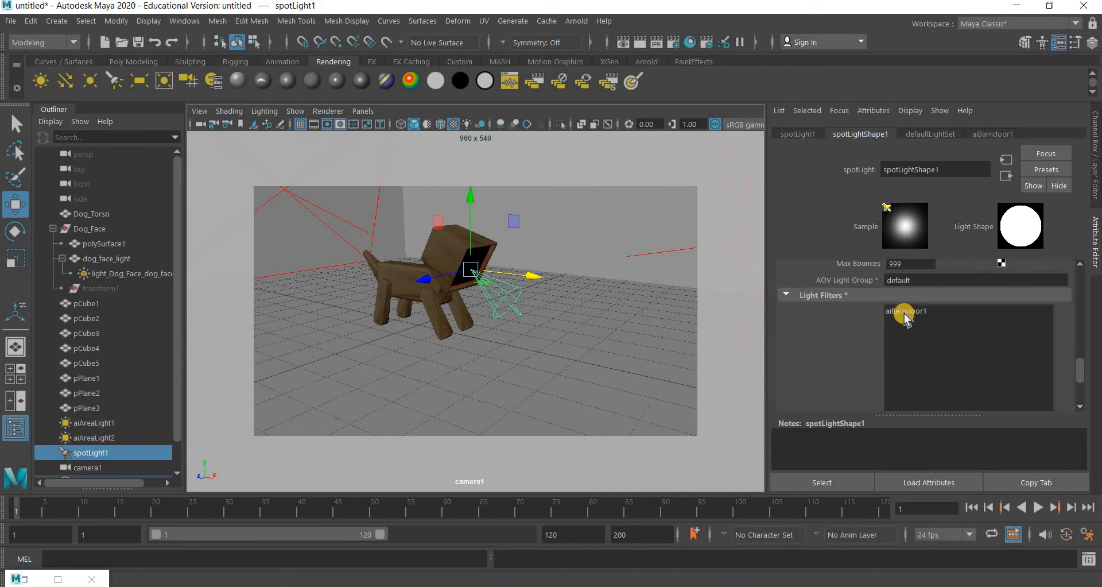
pyautogui.doubleClick(904, 313)
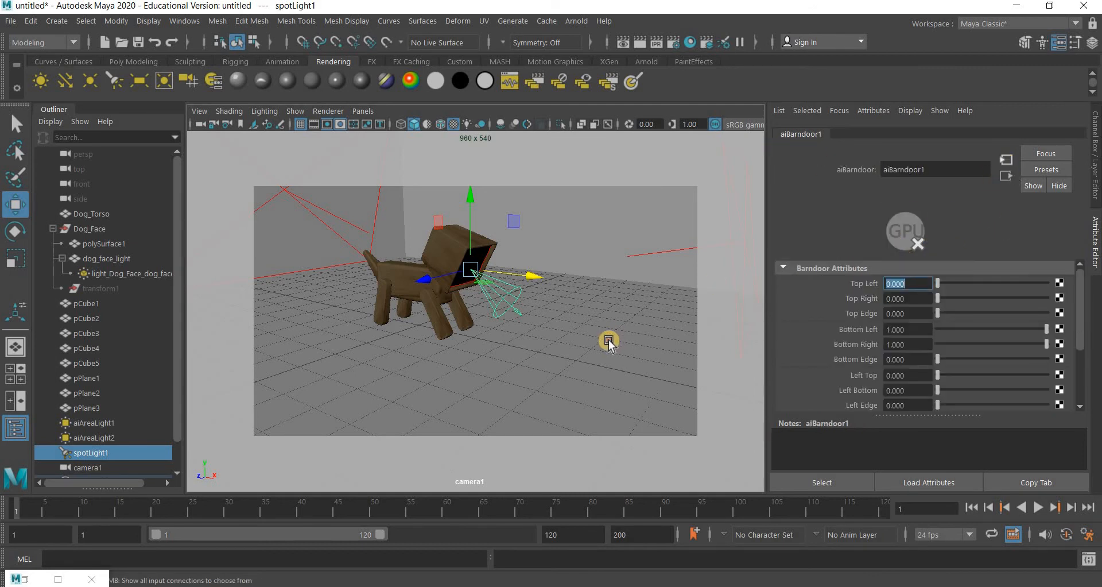
pyautogui.click(574, 334)
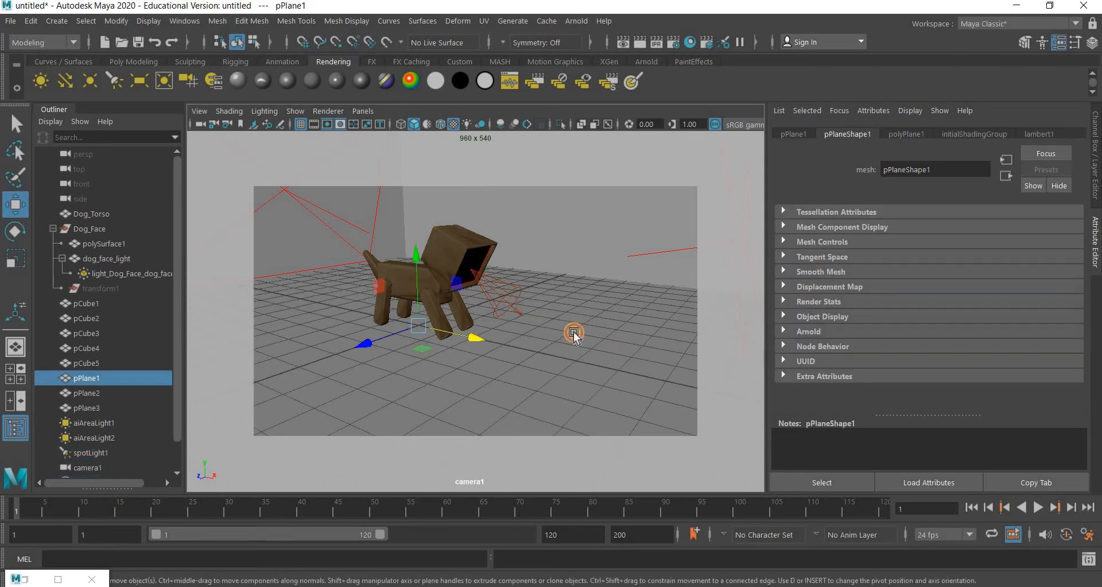
pyautogui.hotkey('ctrl', 'z')
pyautogui.click(997, 134)
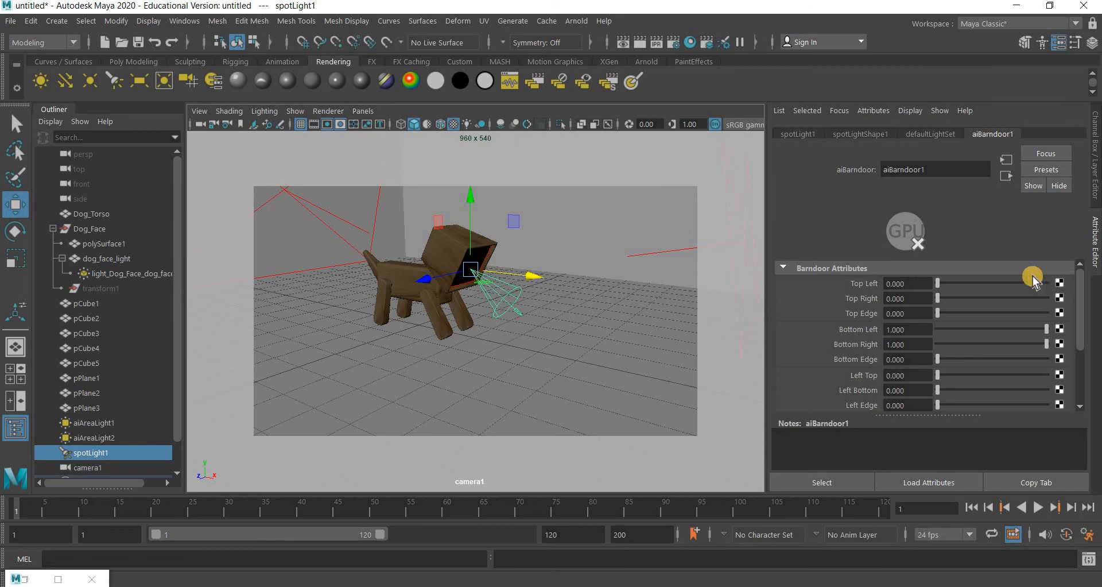
# - Set the barndoor's Top Left and Top Right values to 0.2
pyautogui.moveTo(1078, 326)
pyautogui.mouseDown()
pyautogui.moveTo(1078, 339)
pyautogui.moveTo(1079, 323)
pyautogui.mouseUp()
pyautogui.moveTo(917, 313); pyautogui.dragTo(871, 312)
pyautogui.click(913, 281)
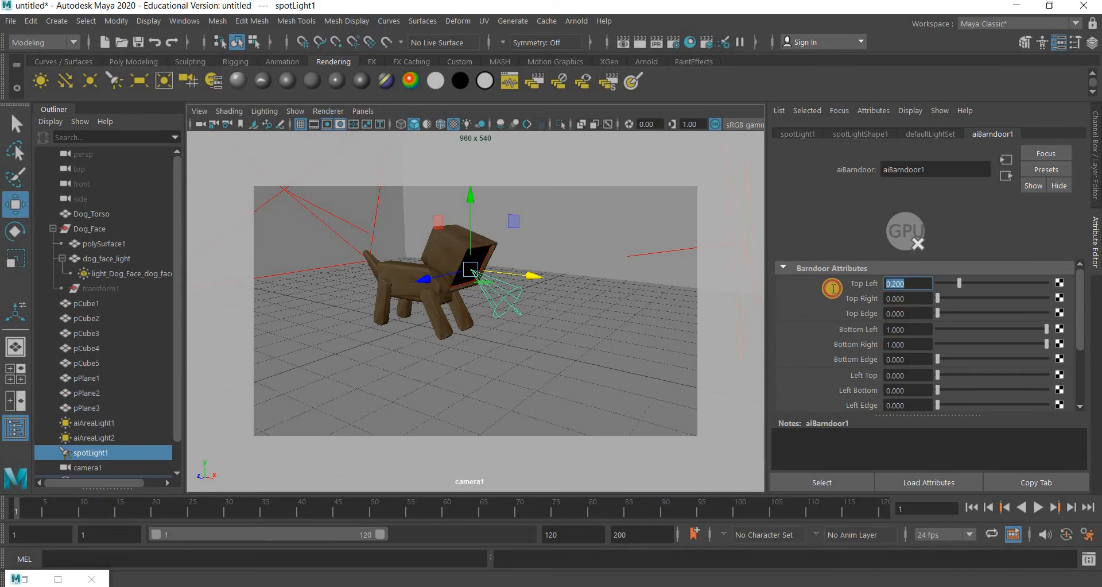
pyautogui.press('Tab')
pyautogui.write('0.2')
pyautogui.press('Return')
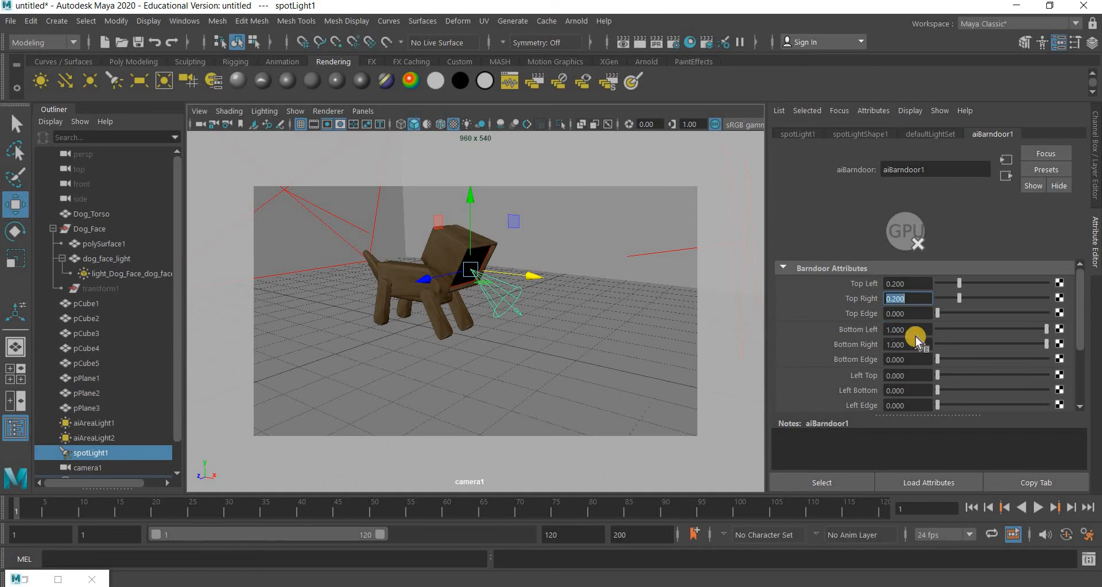
# - Set the barndoor's Bottom Left and Bottom Right values to 0.8
pyautogui.press('Tab')
pyautogui.write('0.8')
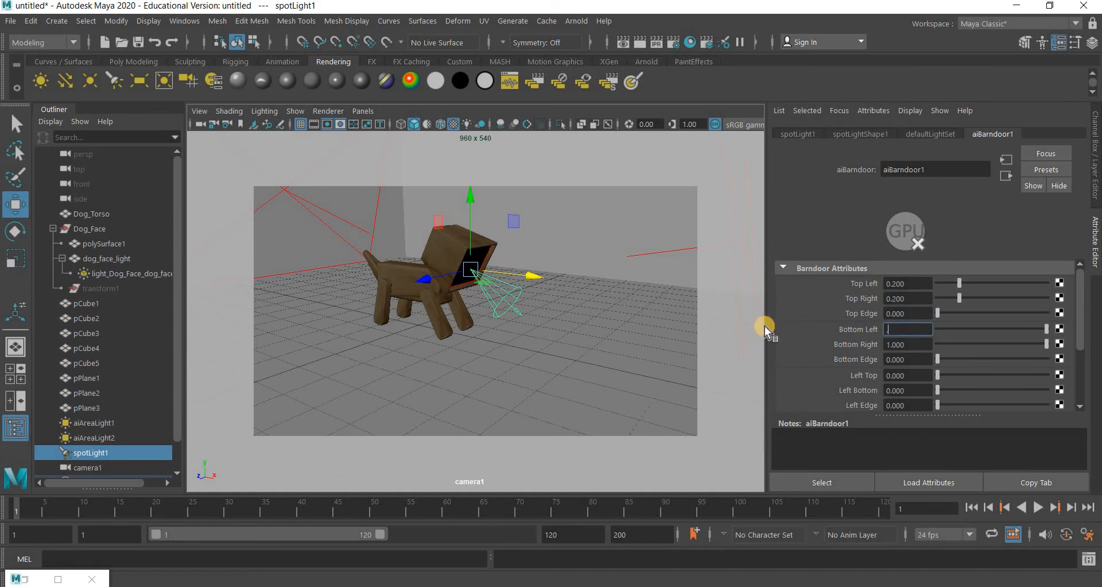
pyautogui.press('Return')
pyautogui.press('Tab')
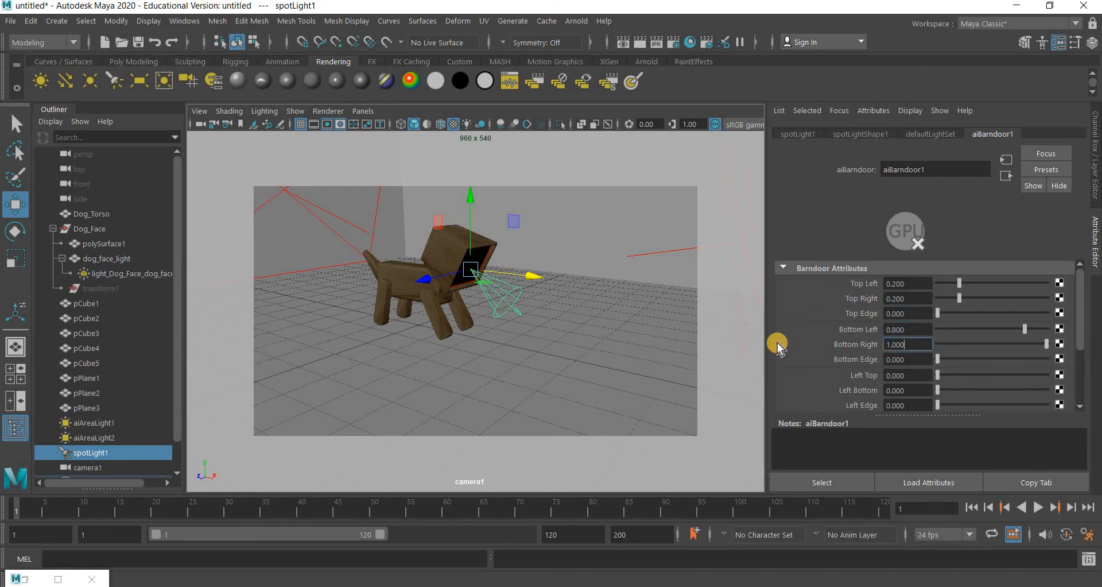
pyautogui.write('.8')
pyautogui.press('Return')
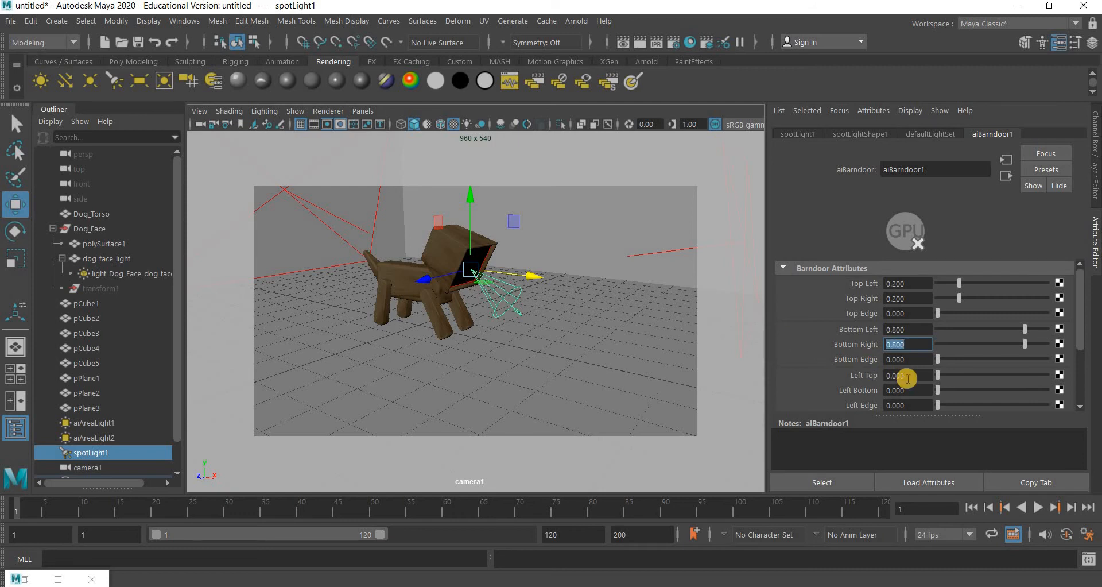
# - Set the barndoor's Left Top and Left Bottom values to 0.2
pyautogui.press('Tab')
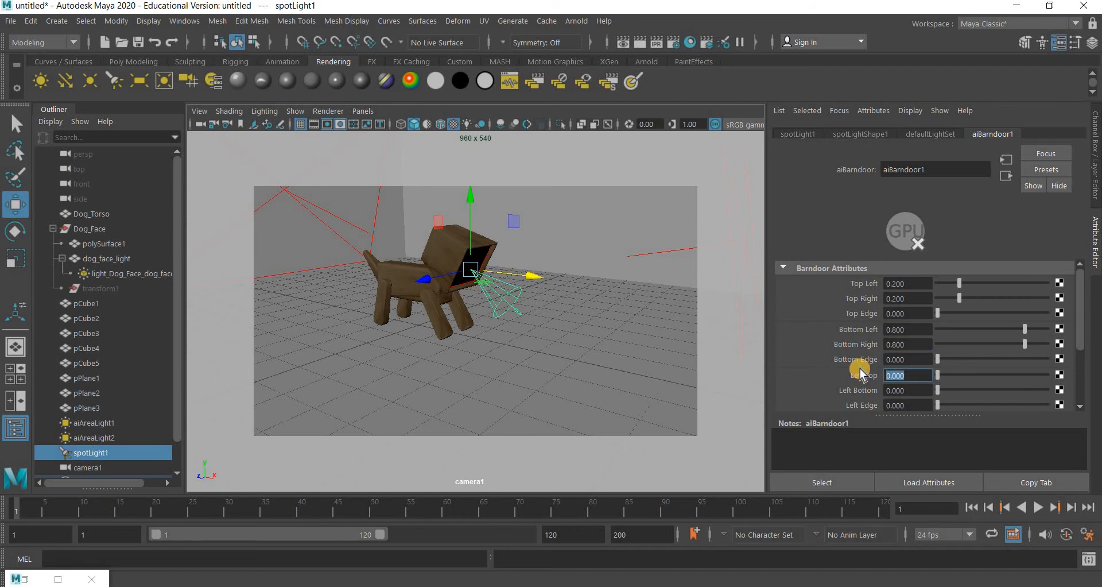
pyautogui.write('.2')
pyautogui.press('Return')
pyautogui.press('Tab')
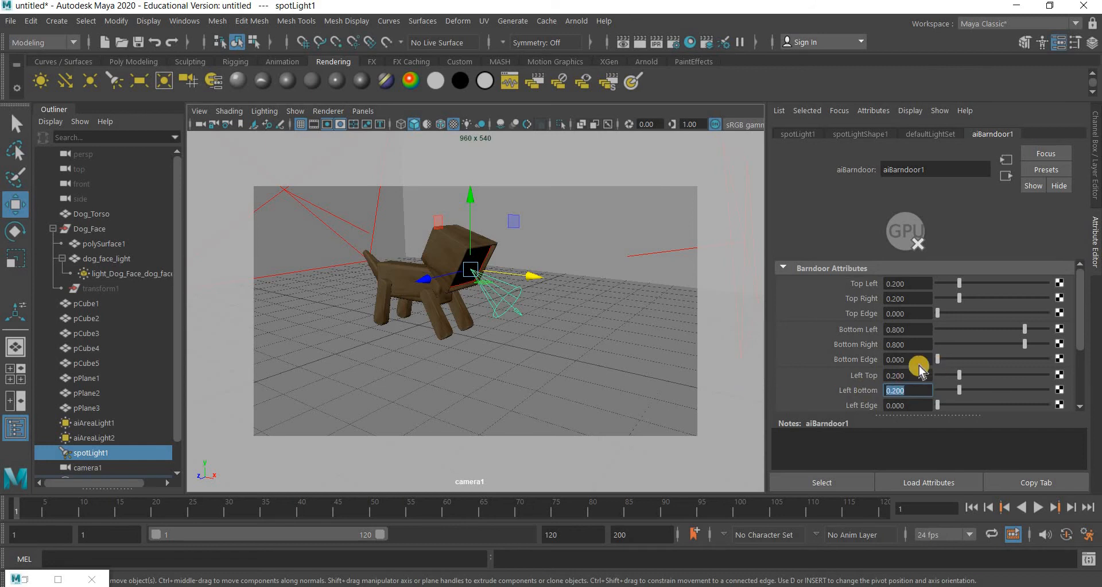
# - Set the barndoor's Right Top and Right Bottom values to 0.8
pyautogui.scroll(-2, 918, 366)
pyautogui.press('Tab')
pyautogui.press('Tab')
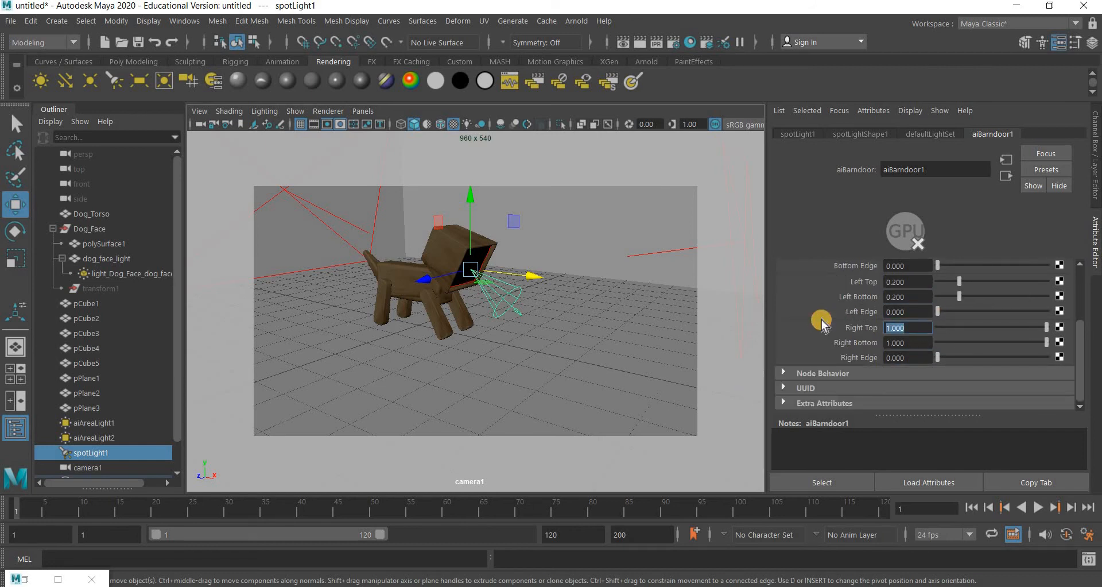
pyautogui.write('0.8')
pyautogui.press('Return')
pyautogui.press('Tab')
pyautogui.write('.5')
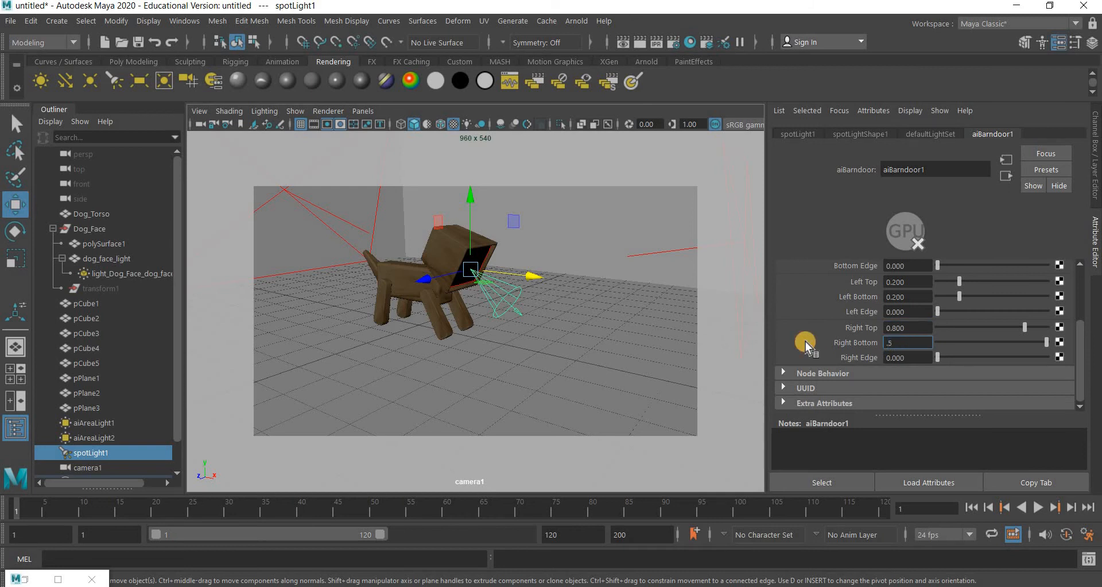
pyautogui.press('BackSpace')
pyautogui.write('8')
pyautogui.press('Return')
# - Restart the render in the Arnold RenderView to check the barndoor's effect, and move the window off the scene view
pyautogui.click(58, 579)
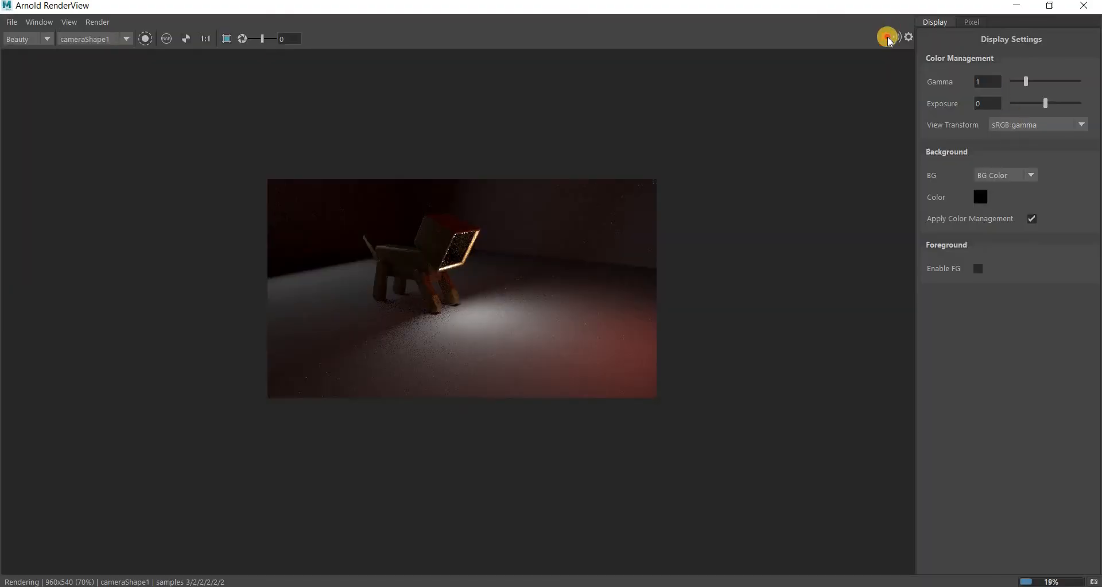
pyautogui.click(876, 43)
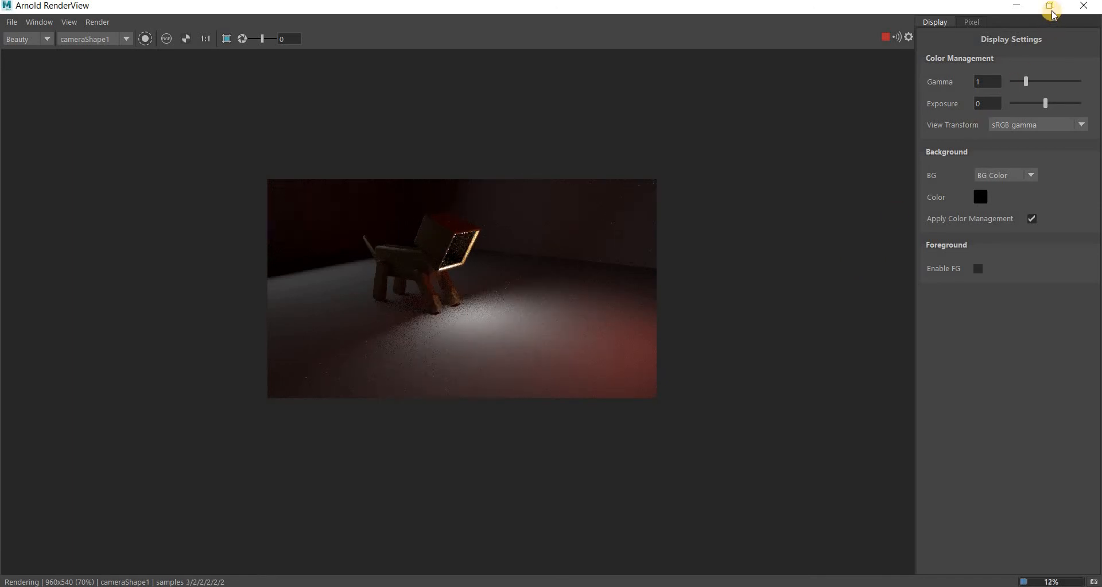
pyautogui.click(1053, 15)
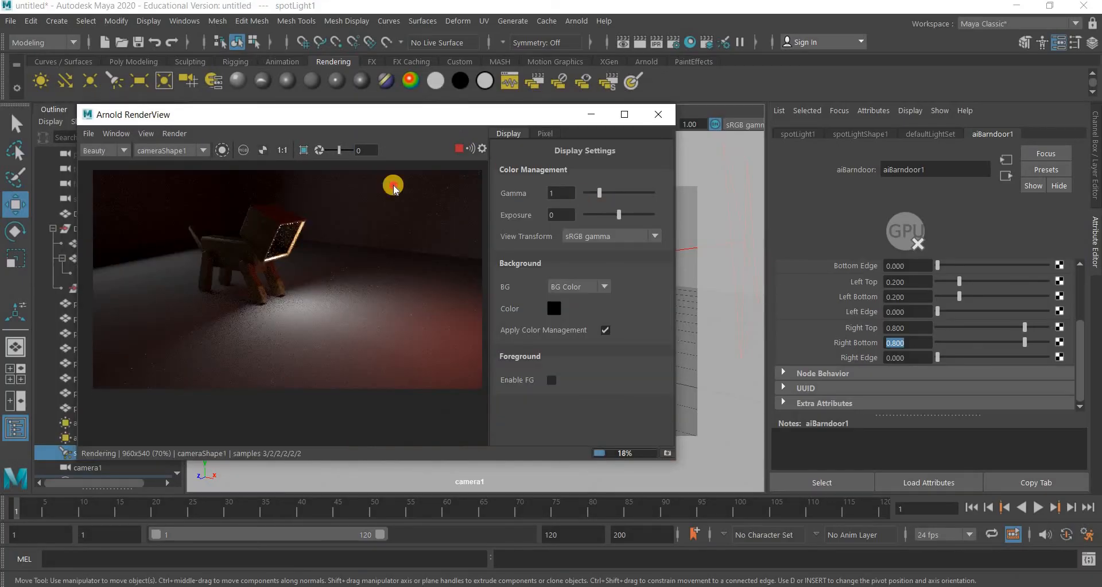
pyautogui.moveTo(456, 118); pyautogui.dragTo(315, 345)
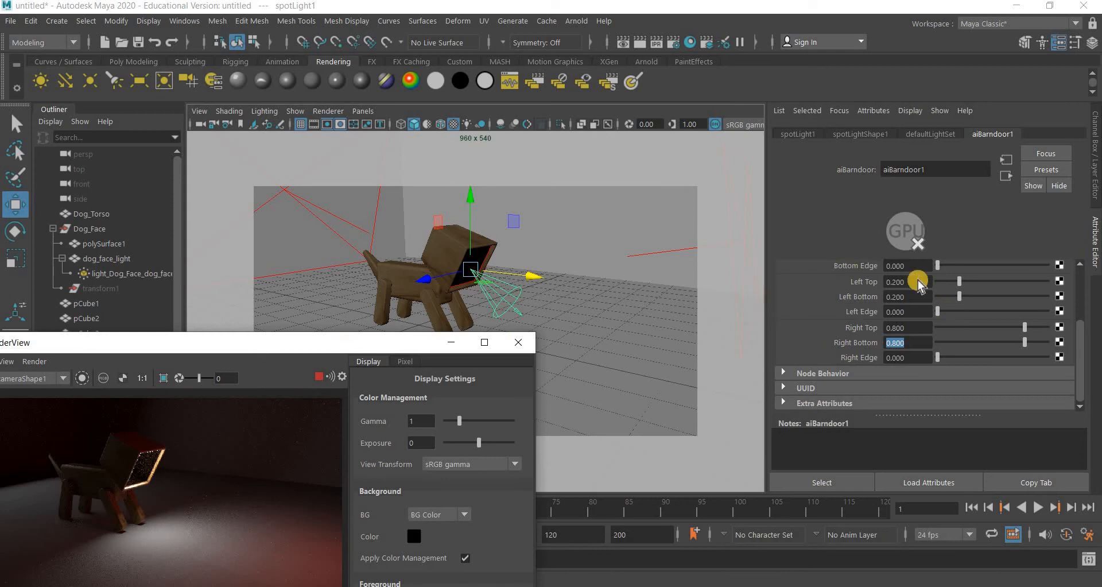
# - Review the barndoor values and return to the spot light's shape attributes
pyautogui.scroll(3, 918, 270)
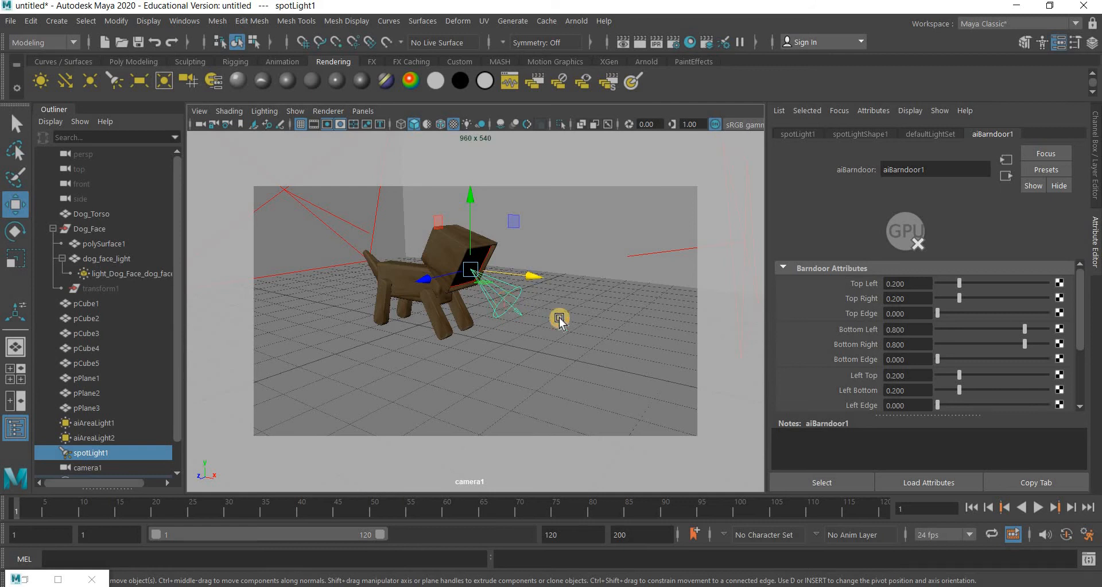
pyautogui.click(597, 330)
pyautogui.click(930, 133)
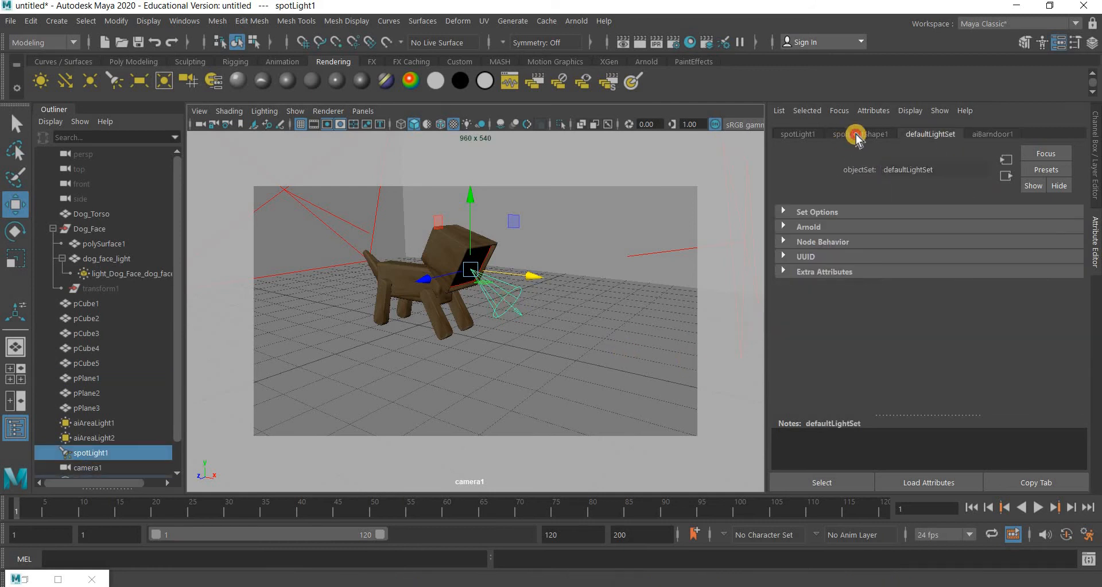
pyautogui.moveTo(1081, 369); pyautogui.dragTo(1086, 275)
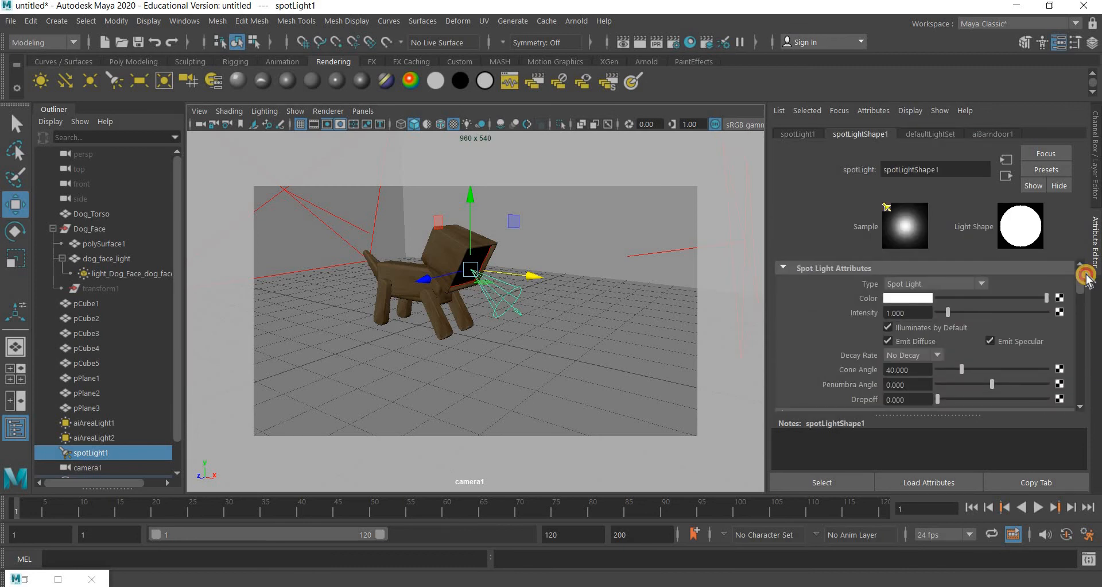
# - Render the current frame through camera1 with Arnold in the Render View, then close the window
pyautogui.click(577, 20)
pyautogui.click(660, 250)
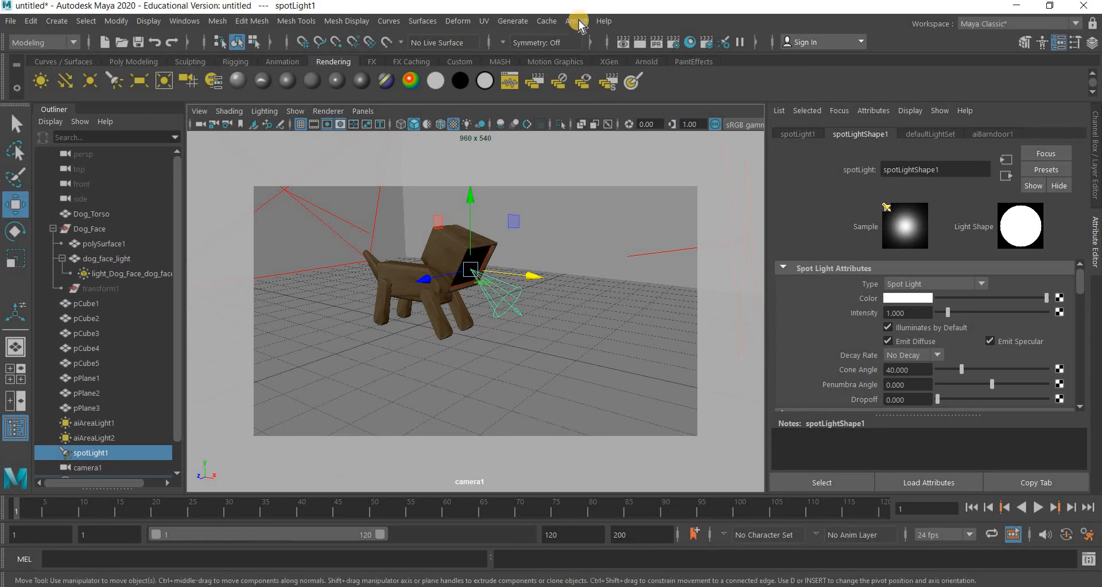
pyautogui.click(669, 76)
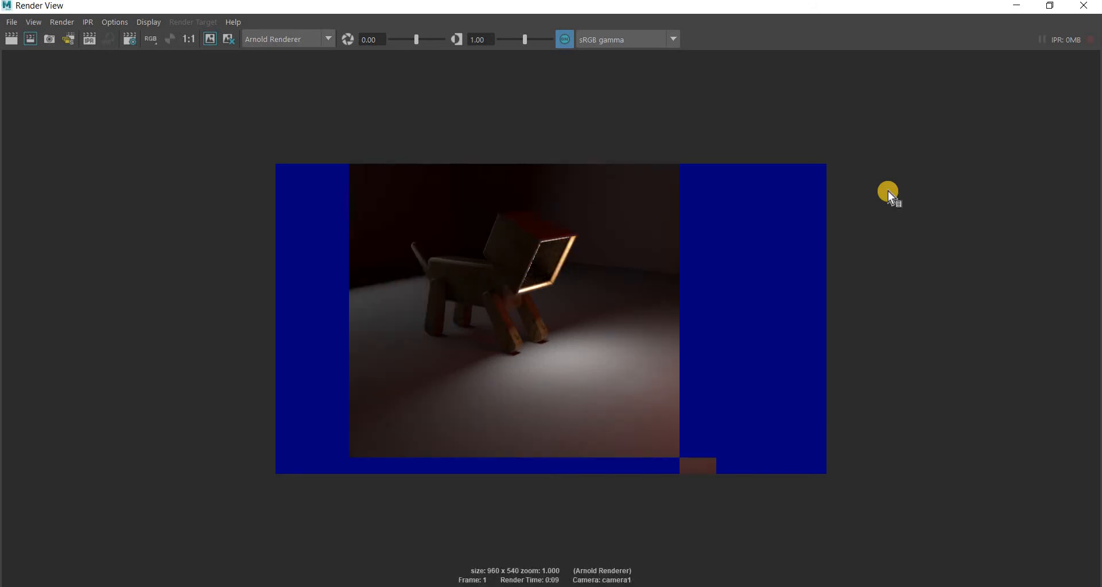
pyautogui.click(1084, 6)
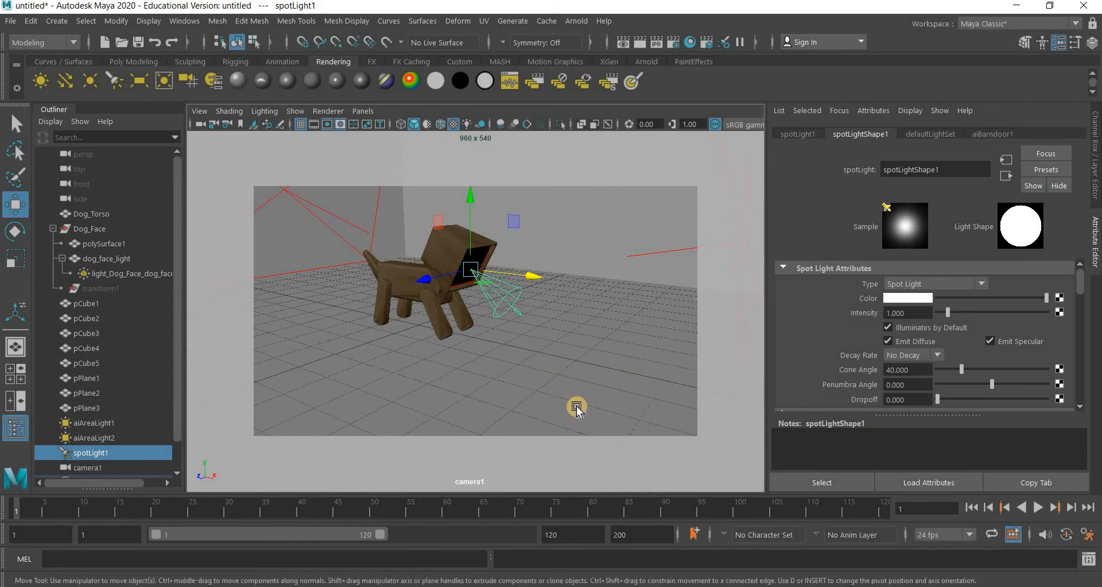
# - Show all four views and tilt the spot light in the front view to an X rotation of about -42 degrees
pyautogui.click(365, 112)
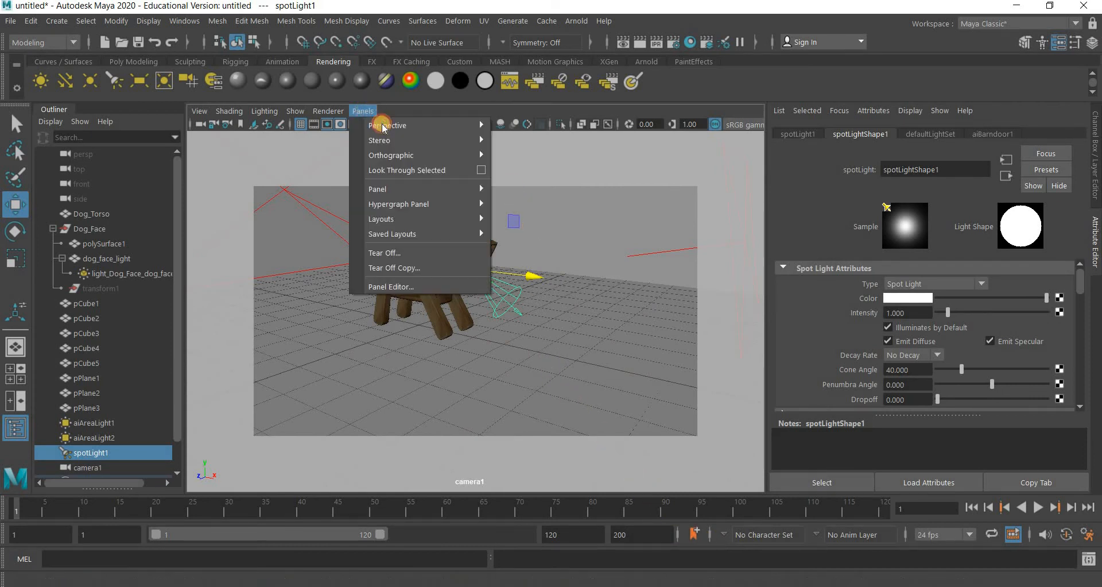
pyautogui.click(606, 332)
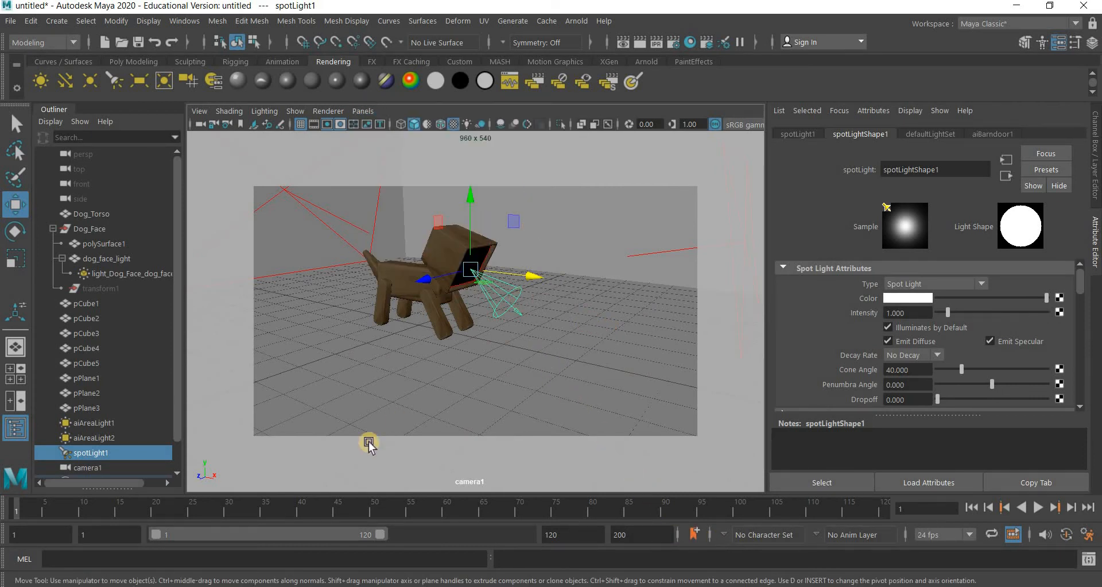
pyautogui.press('space')
pyautogui.press('space')
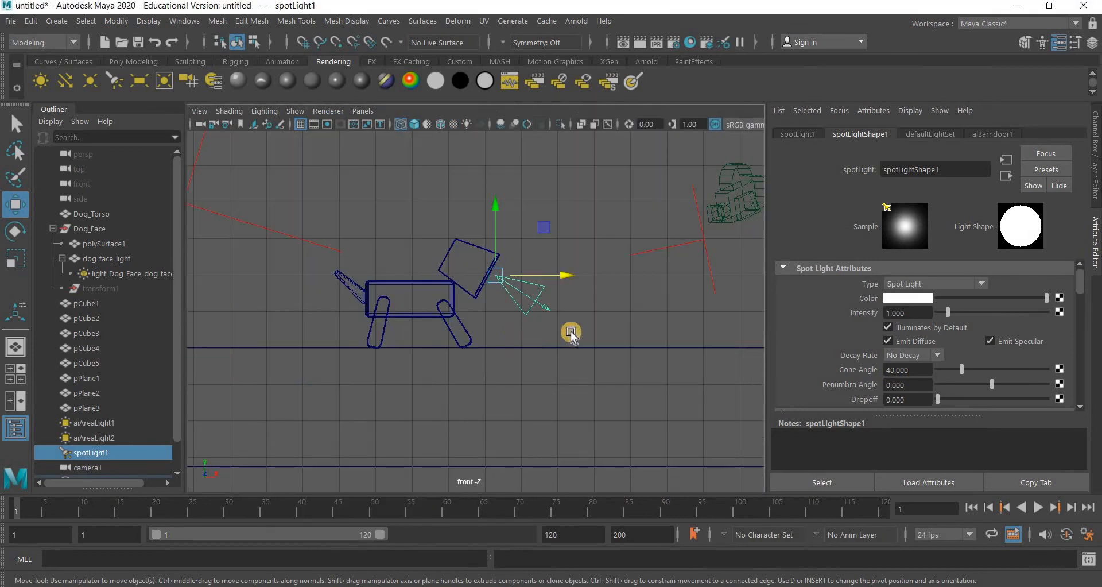
pyautogui.press('space')
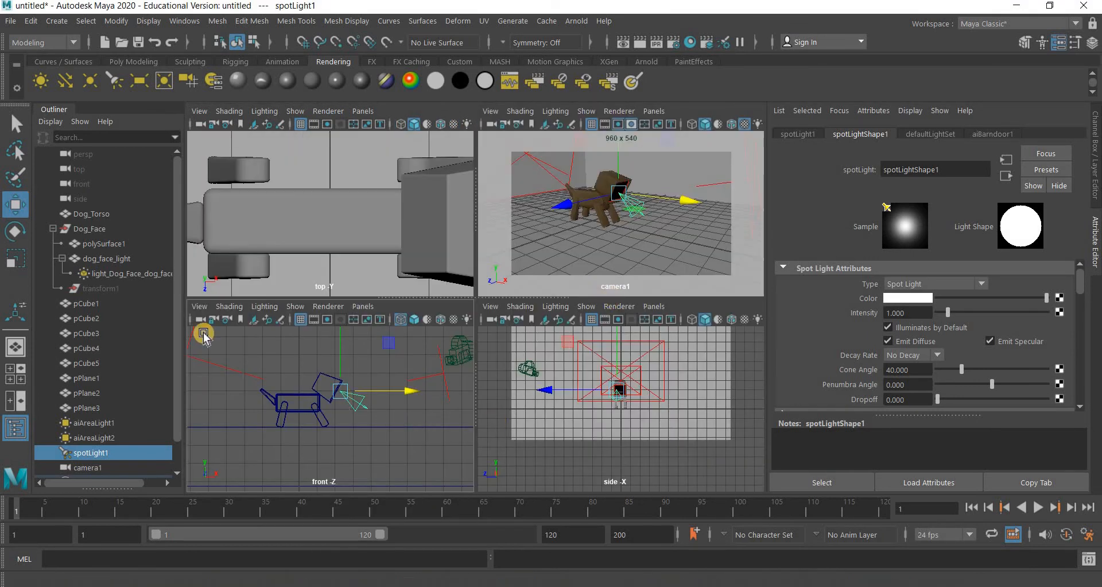
pyautogui.press('e')
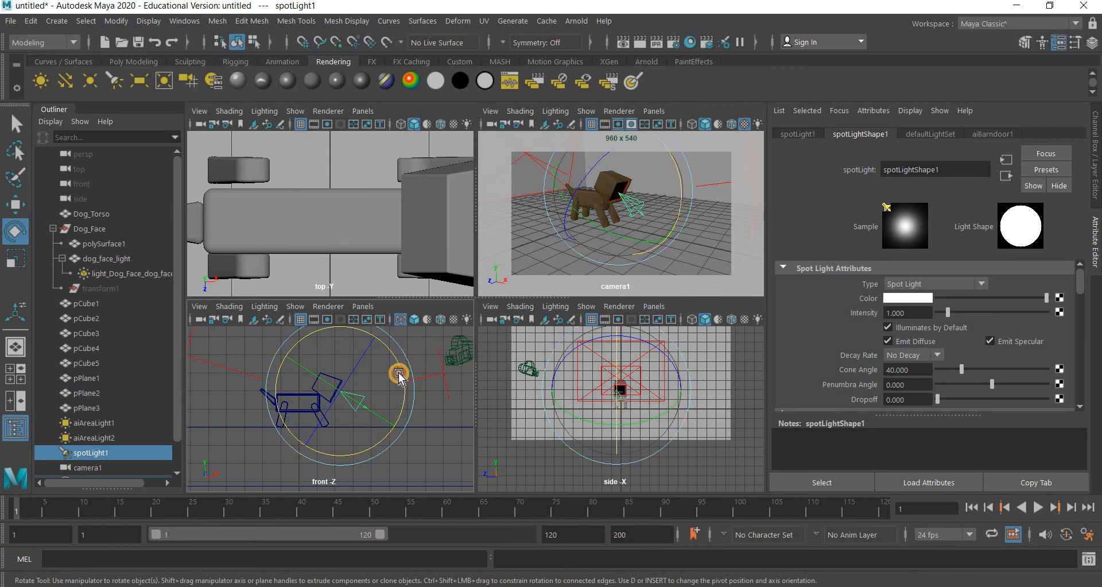
pyautogui.moveTo(396, 374); pyautogui.dragTo(400, 386)
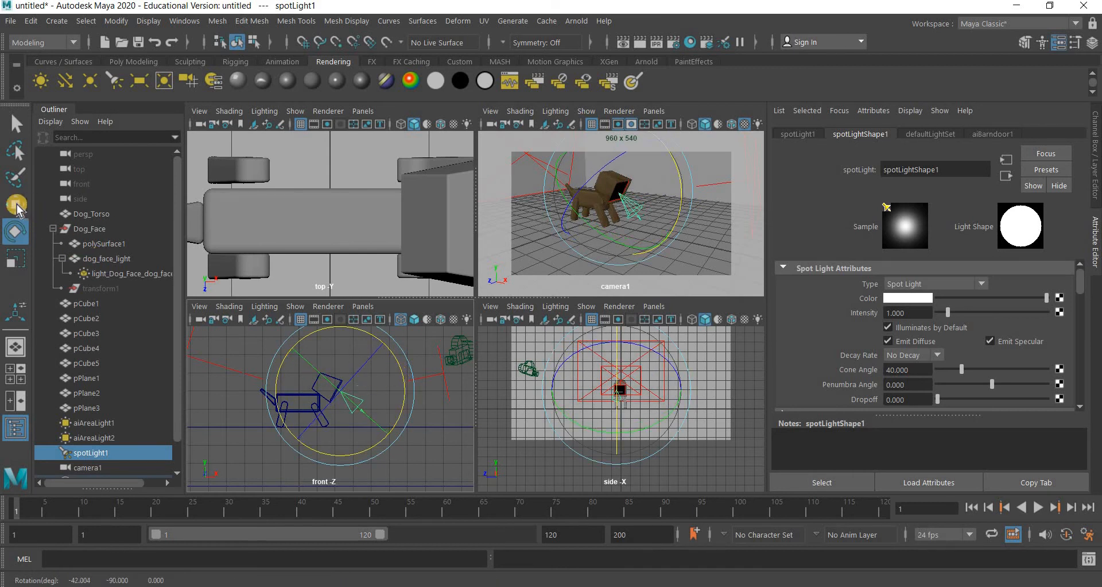
pyautogui.press('w')
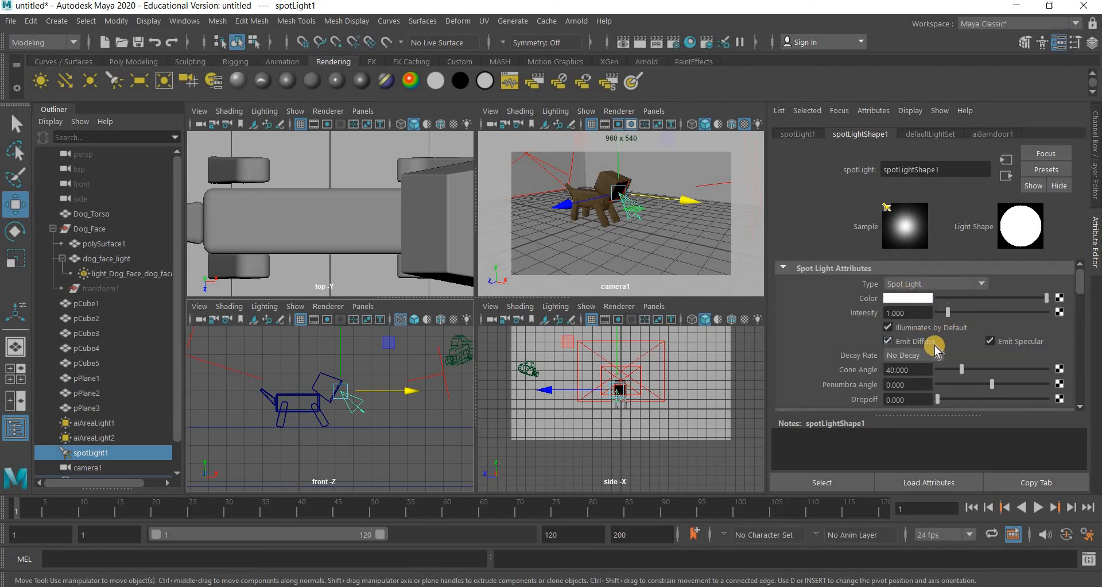
# - Set the spot light's Arnold Exposure to 6
pyautogui.scroll(-5, 934, 345)
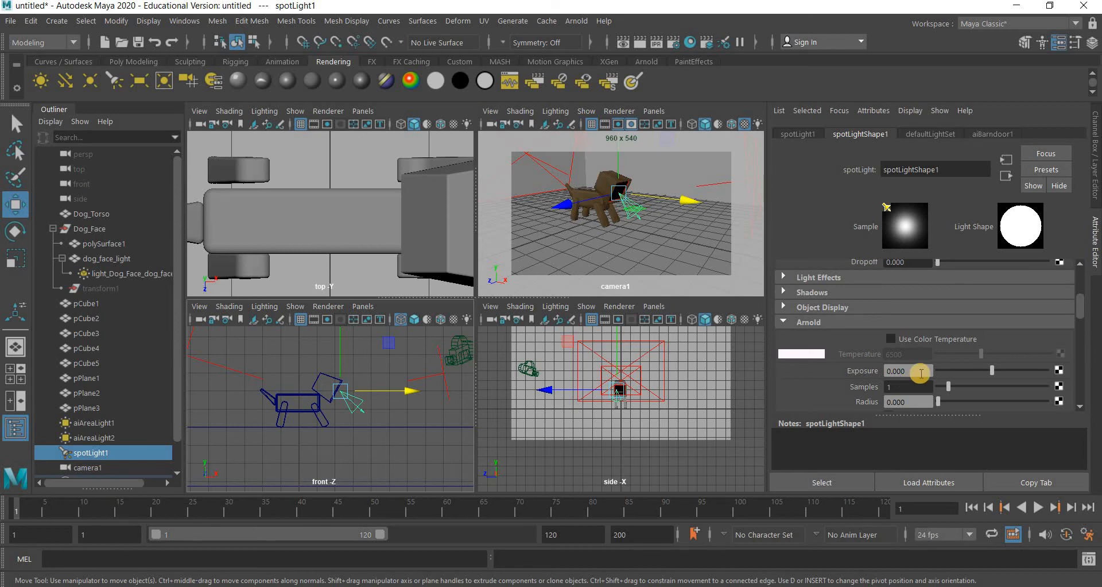
pyautogui.moveTo(921, 372); pyautogui.dragTo(814, 369)
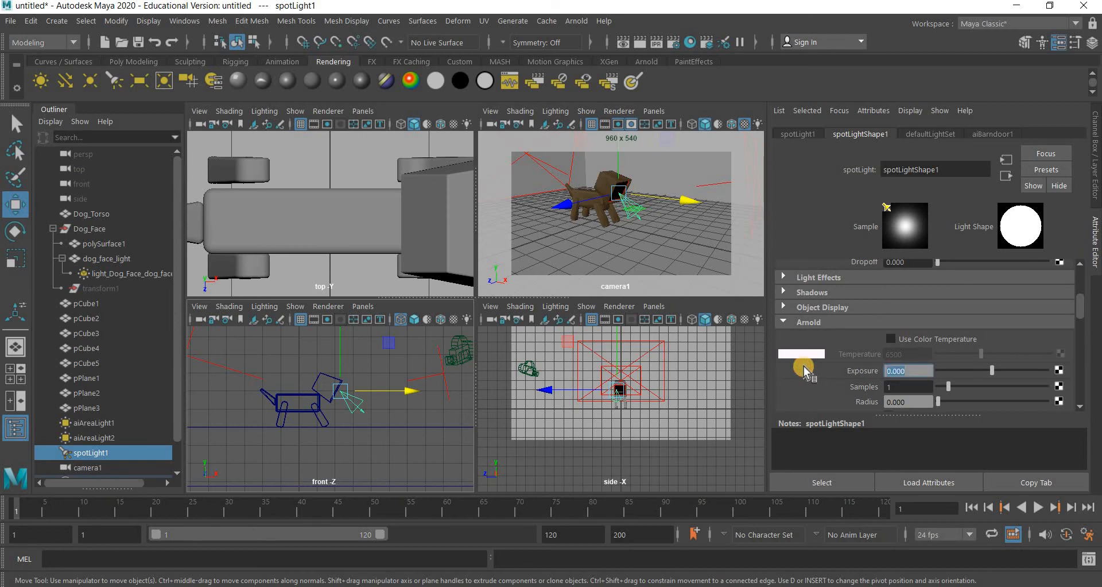
pyautogui.write('6')
pyautogui.press('Return')
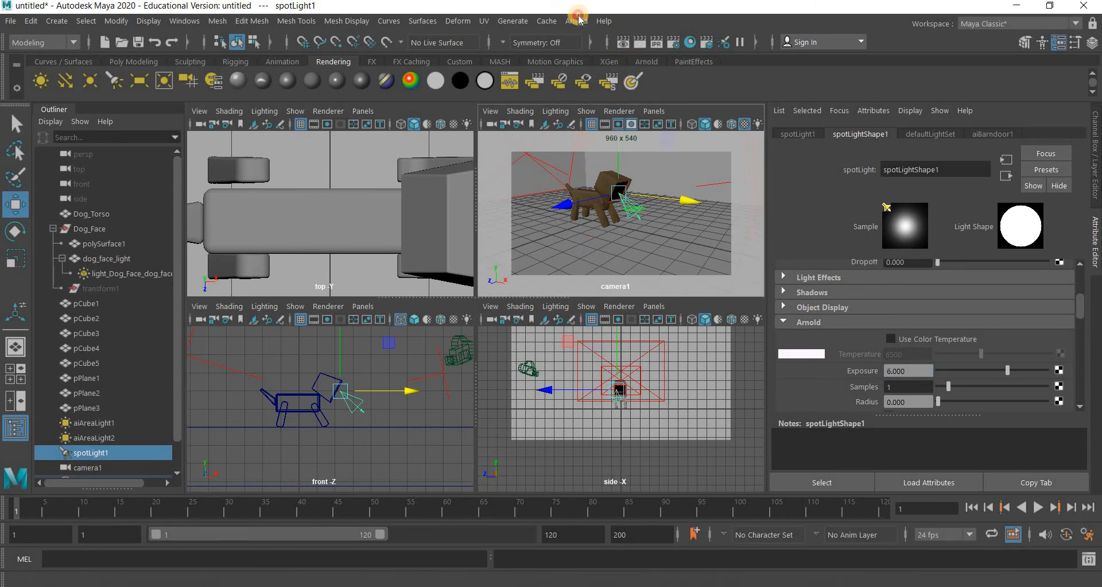
# - Run the render in the Arnold RenderView to check the spot light's brightness on the floor, and minimize the window
pyautogui.click(587, 61)
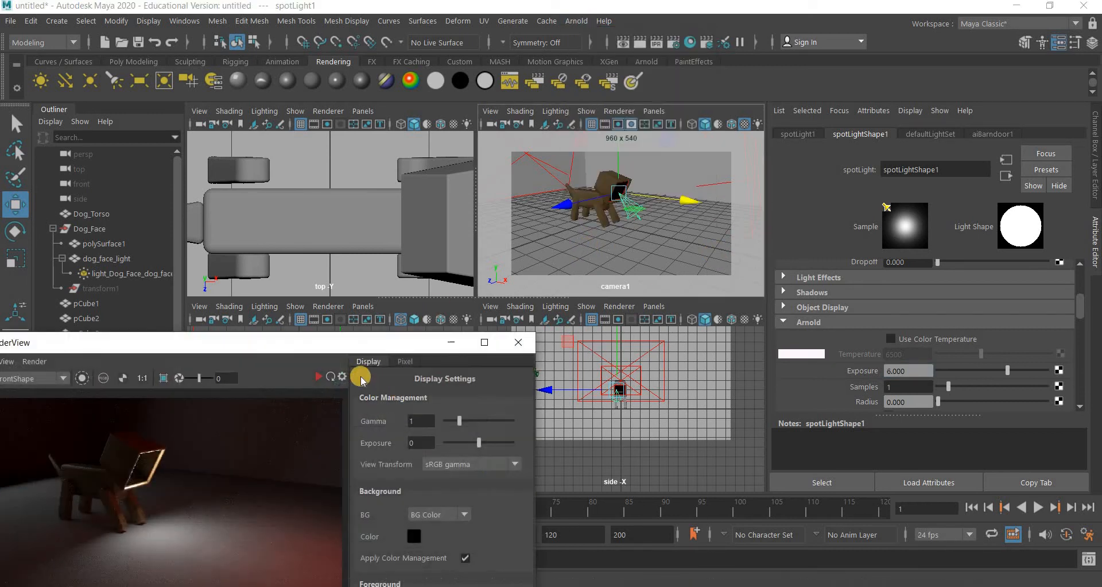
pyautogui.click(321, 380)
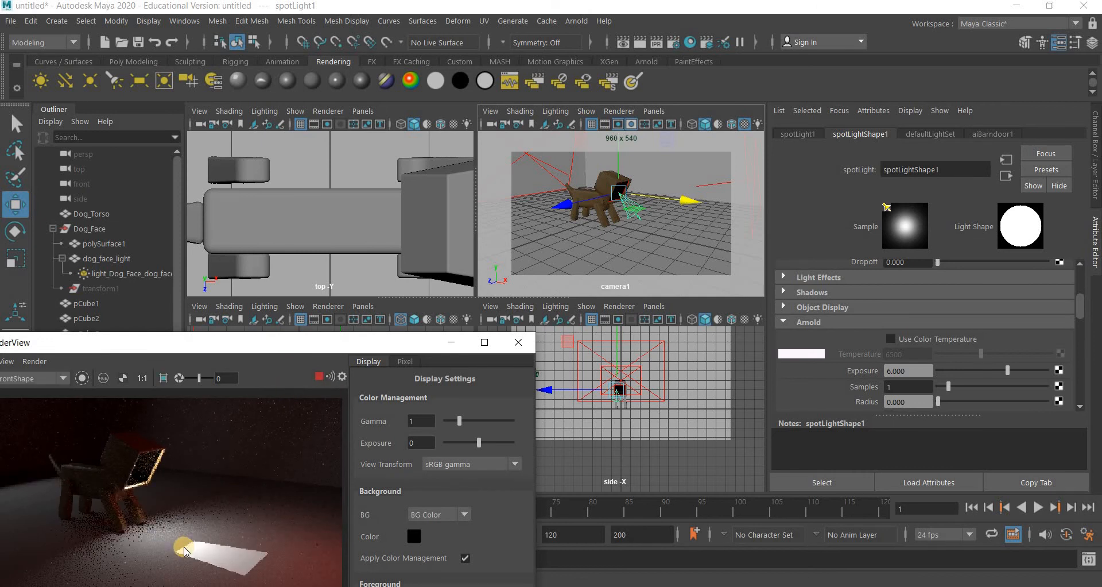
pyautogui.moveTo(198, 343); pyautogui.dragTo(330, 159)
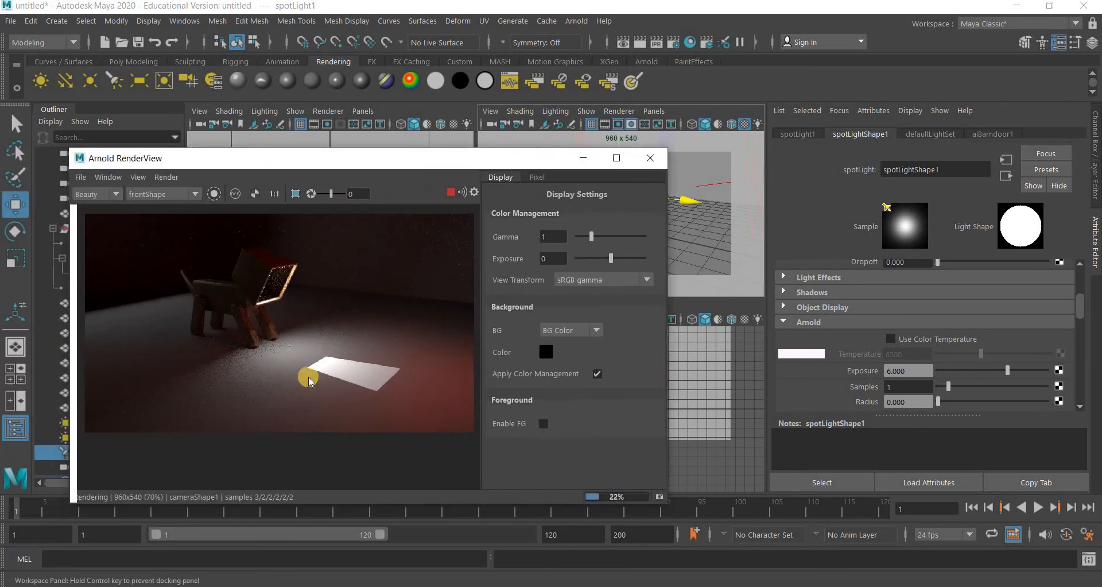
pyautogui.click(591, 162)
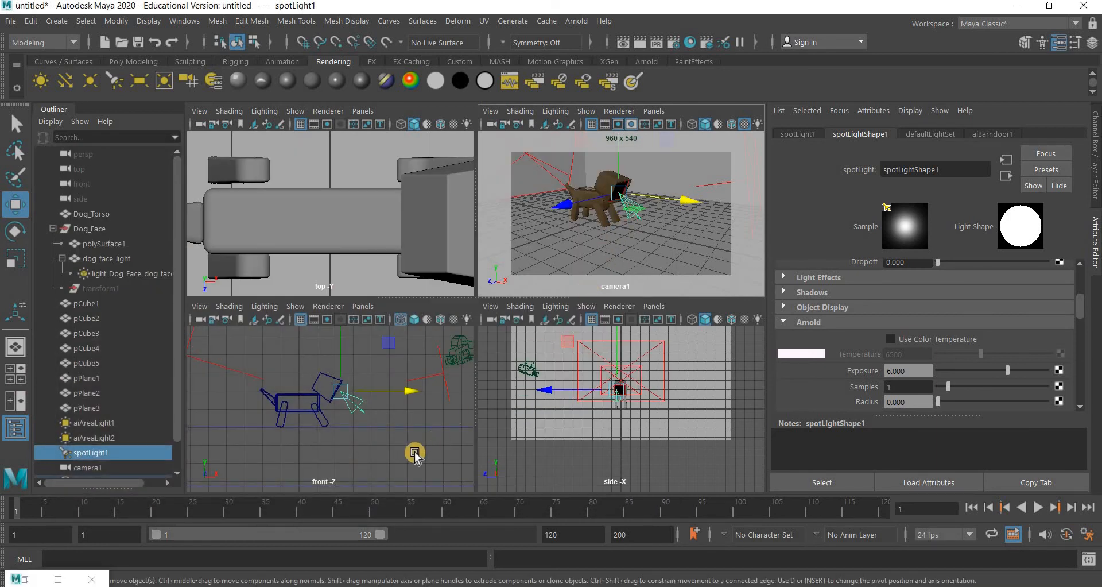
# - Select the dog's head in the side view and inspect its construction nodes and wood material
pyautogui.press('f')
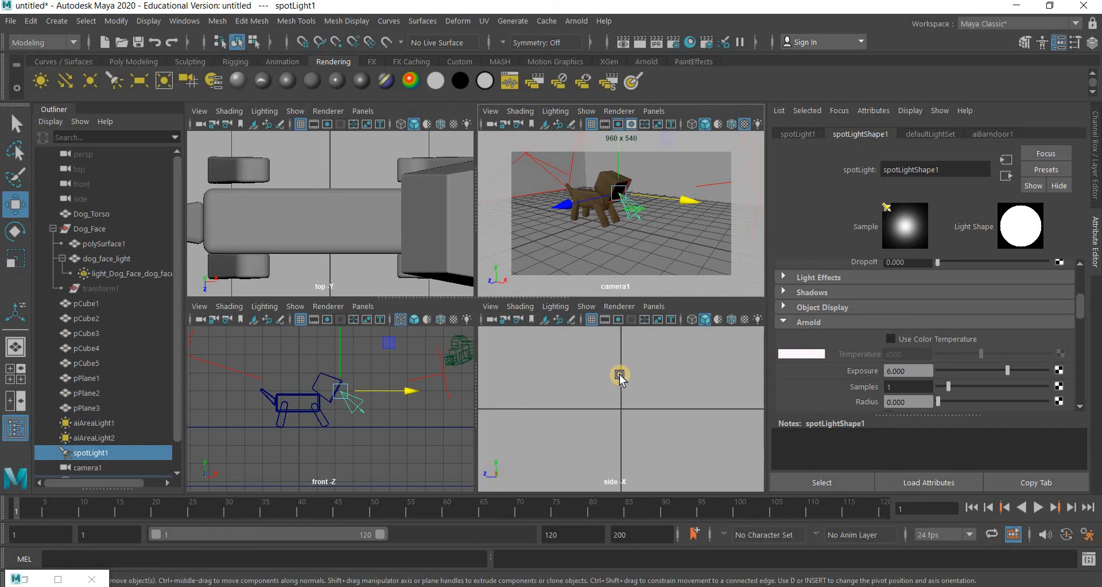
pyautogui.scroll(-10, 619, 373)
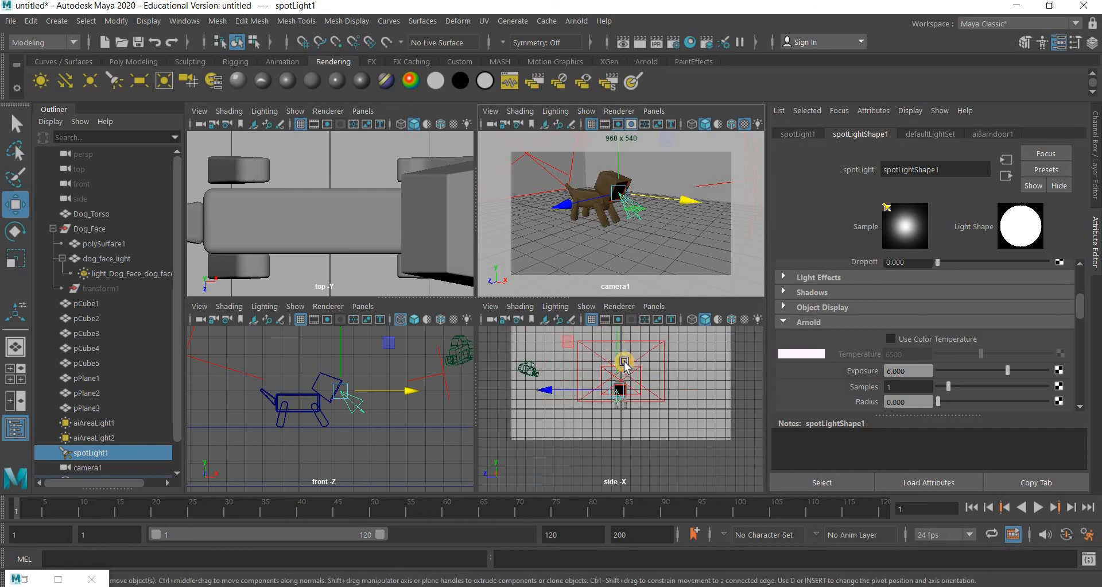
pyautogui.scroll(5, 623, 367)
pyautogui.scroll(2, 626, 361)
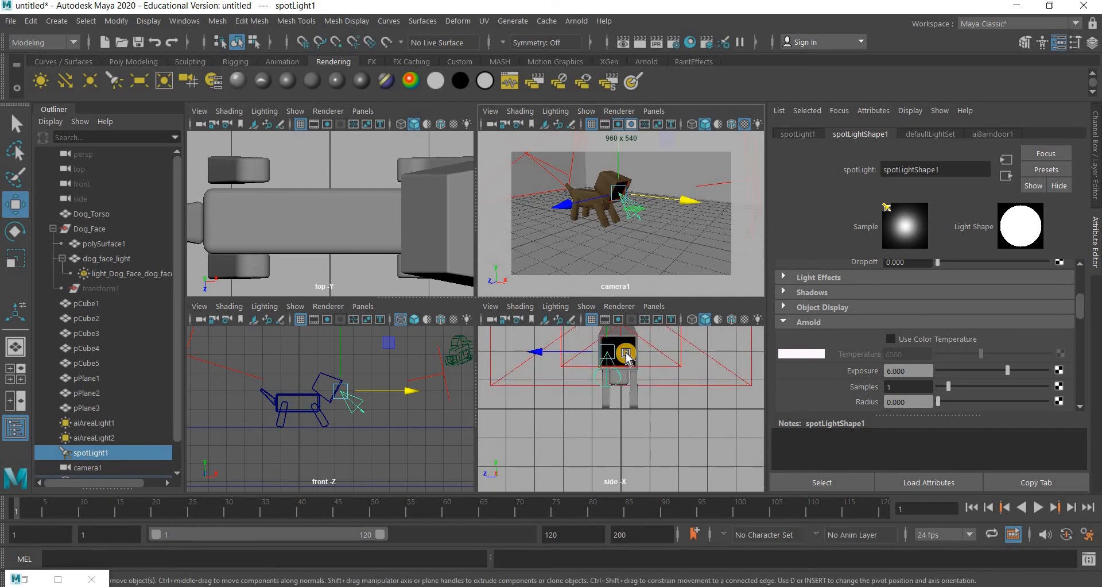
pyautogui.click(627, 356)
pyautogui.click(626, 350)
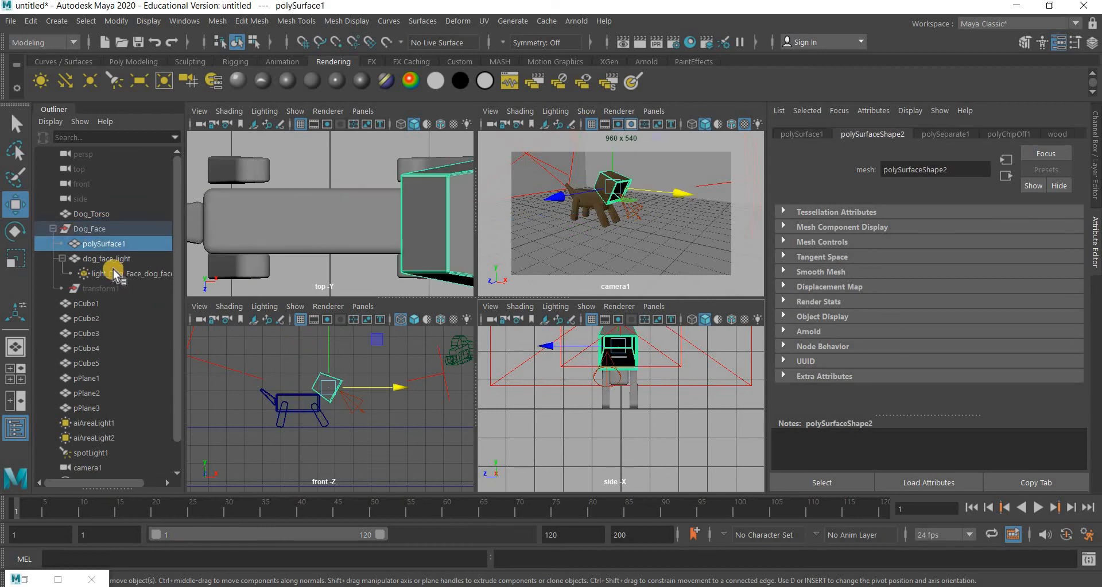
pyautogui.click(957, 137)
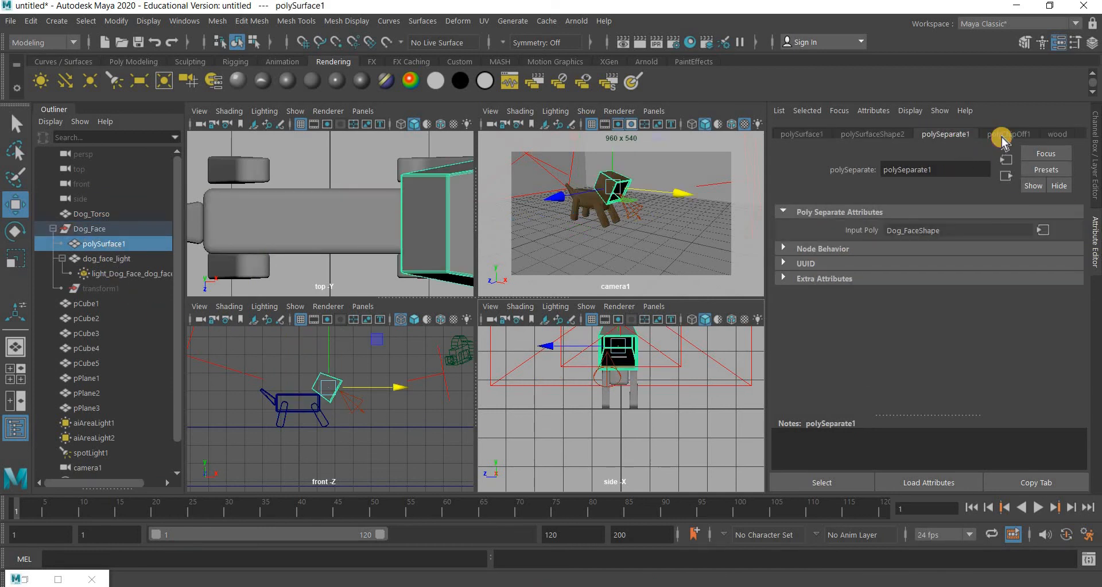
pyautogui.click(1001, 137)
pyautogui.click(966, 136)
pyautogui.click(1054, 135)
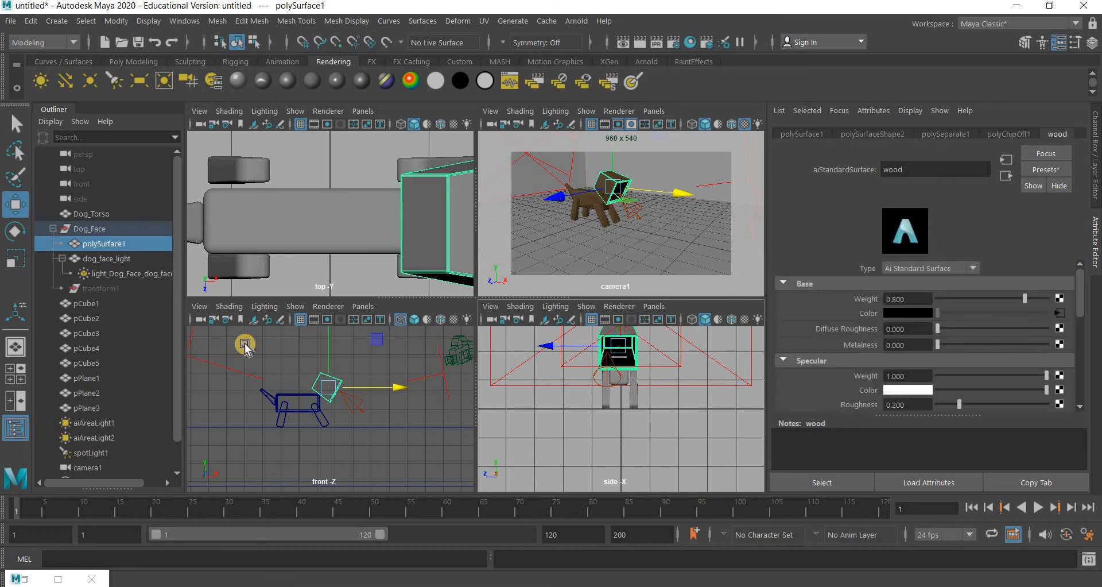
pyautogui.moveTo(330, 400); pyautogui.dragTo(350, 386)
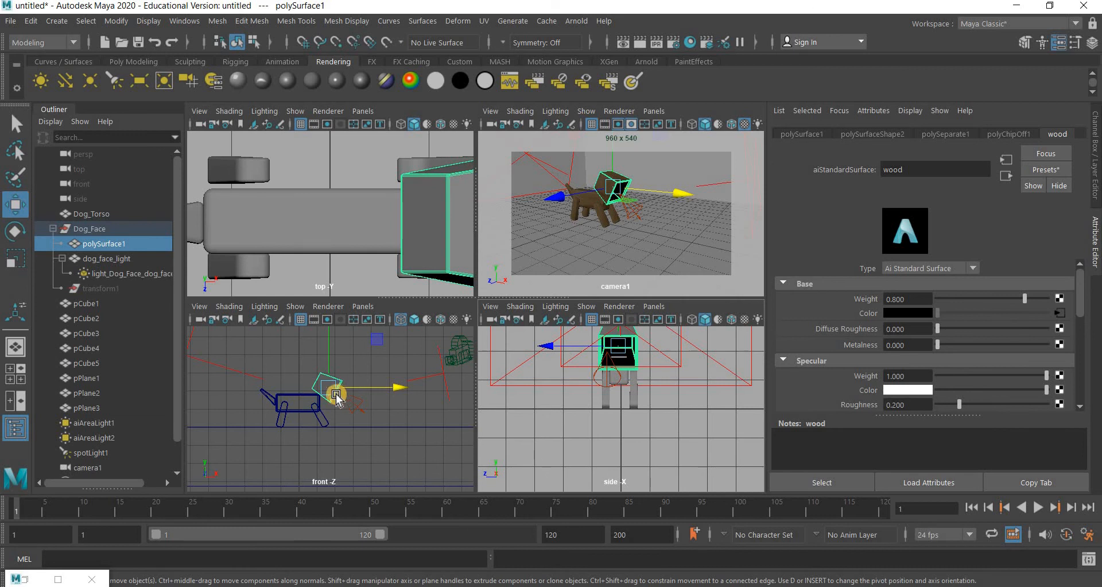
pyautogui.click(337, 396)
pyautogui.scroll(5, 382, 373)
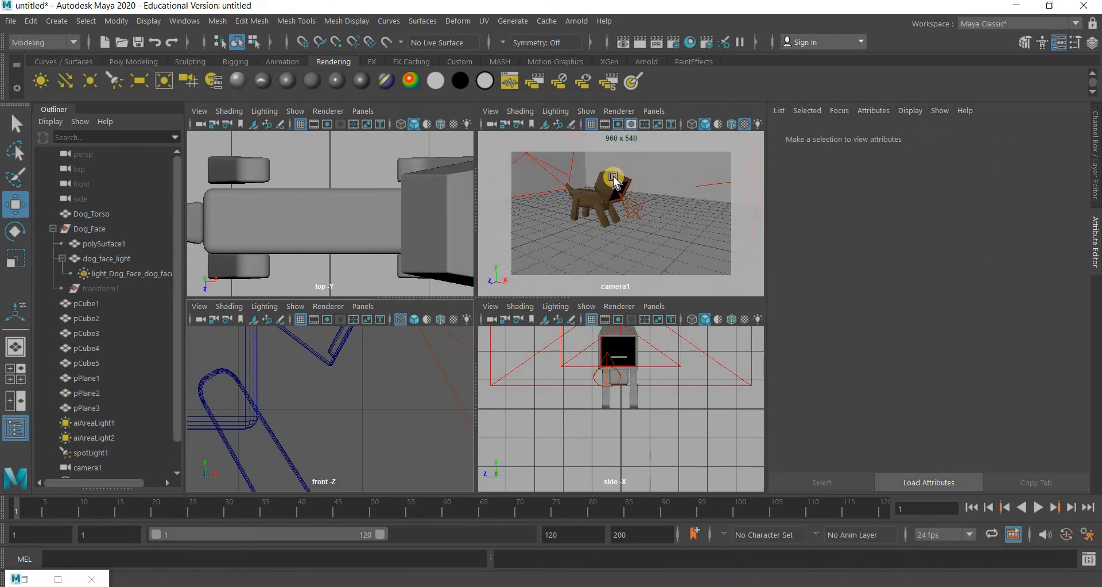
# - Turn on Show Original Mesh for the mesh light under dog_face_light and check it in the Arnold RenderView
pyautogui.click(621, 348)
pyautogui.click(61, 259)
pyautogui.doubleClick(114, 260)
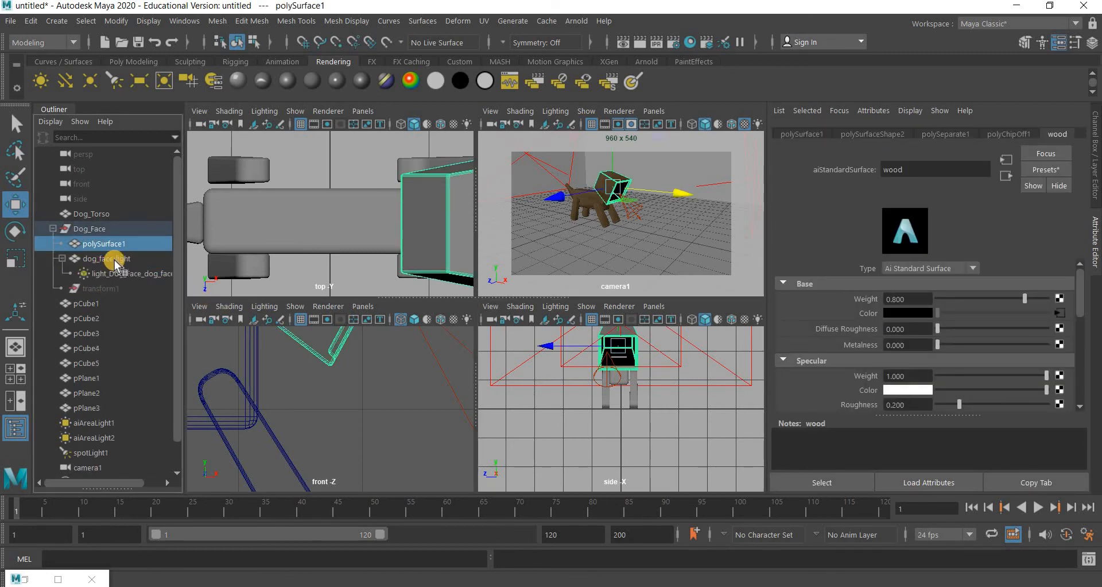
pyautogui.click(115, 260)
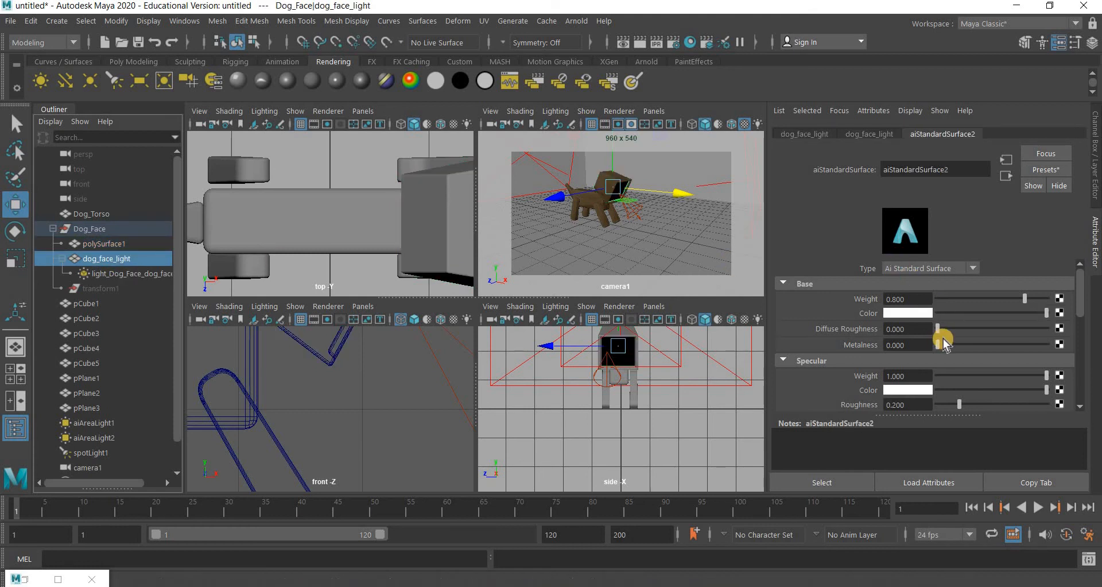
pyautogui.scroll(-2, 944, 343)
pyautogui.scroll(2, 147, 276)
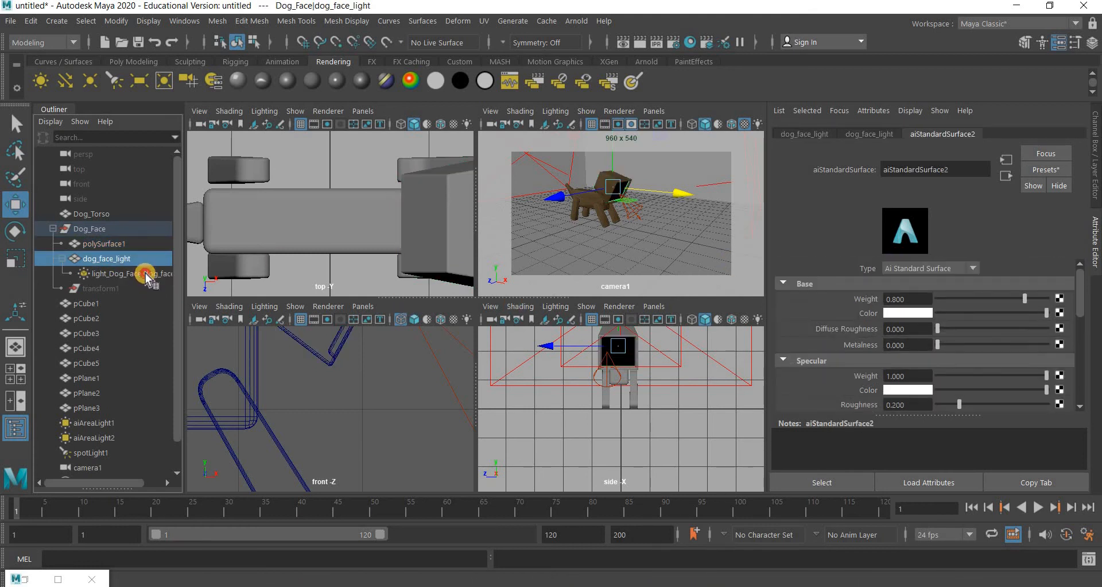
pyautogui.press('Down')
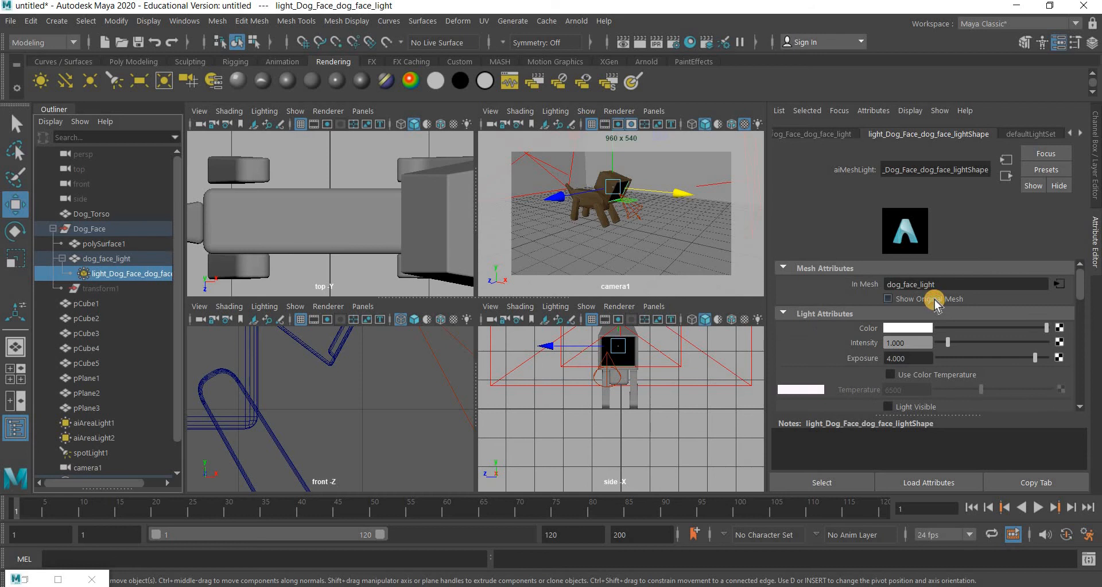
pyautogui.click(935, 299)
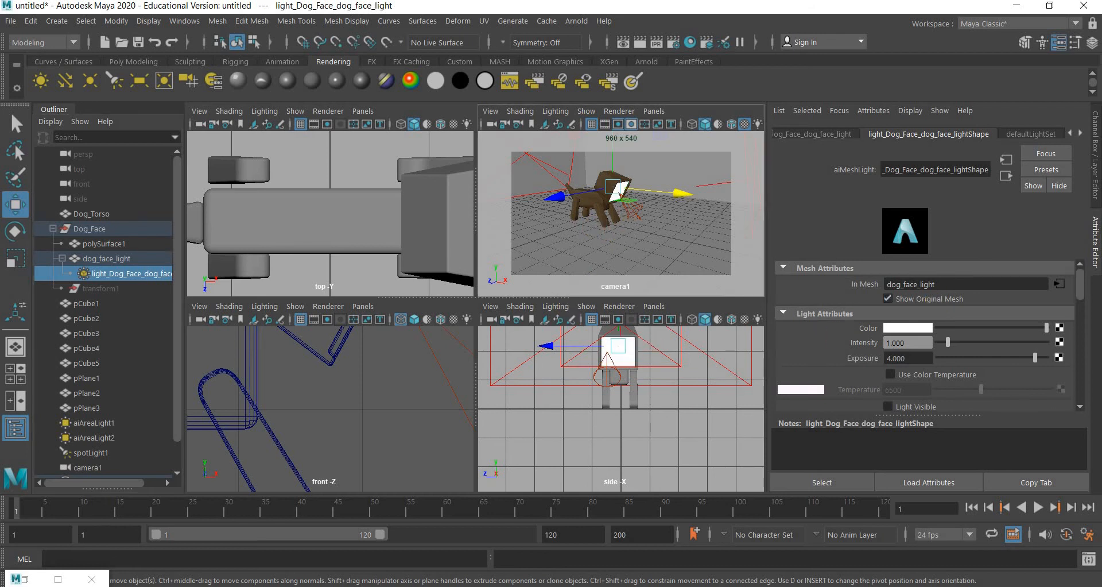
pyautogui.click(66, 579)
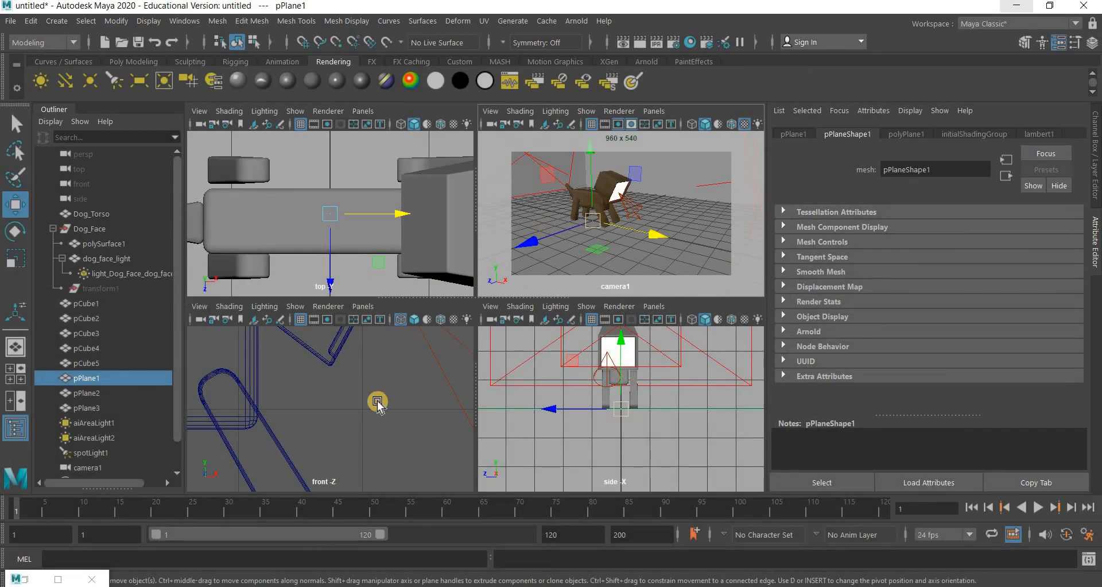
# - Reselect the spot light to review its Arnold attributes and barndoor values, and bring back the Arnold RenderView
pyautogui.press('f')
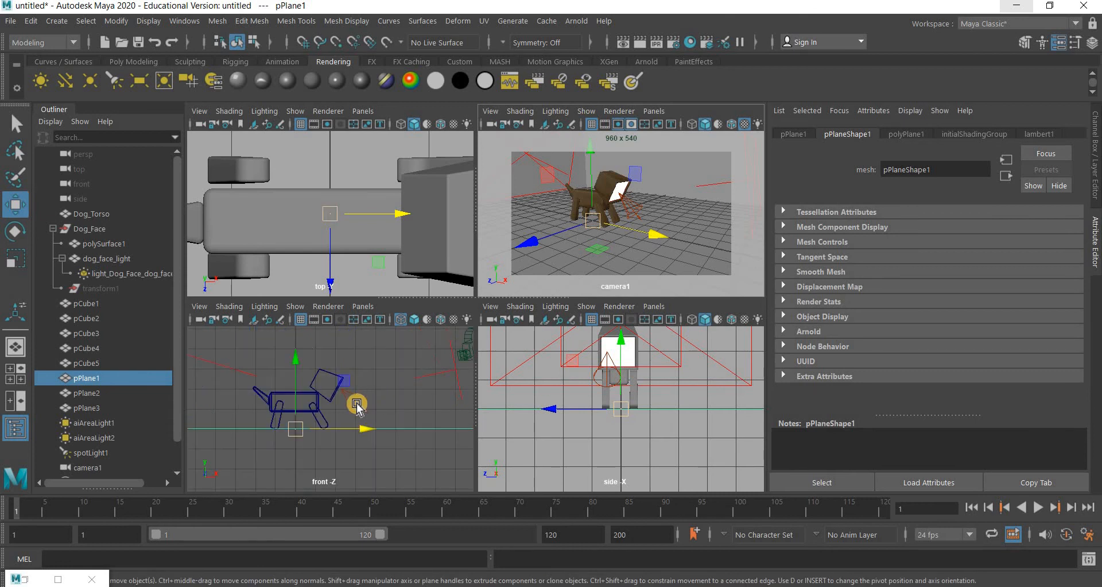
pyautogui.click(356, 404)
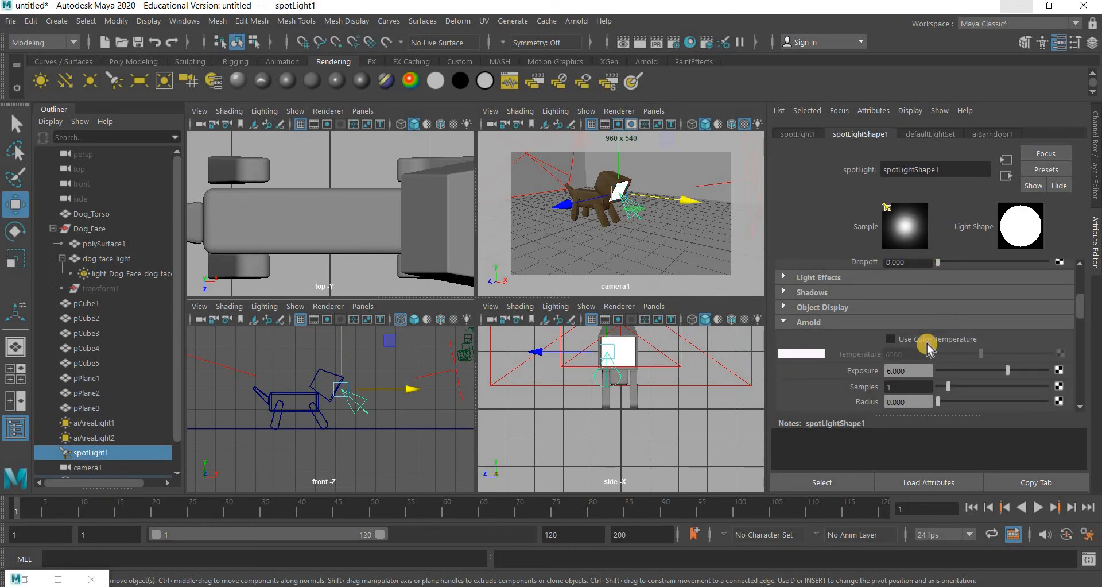
pyautogui.scroll(-1, 914, 356)
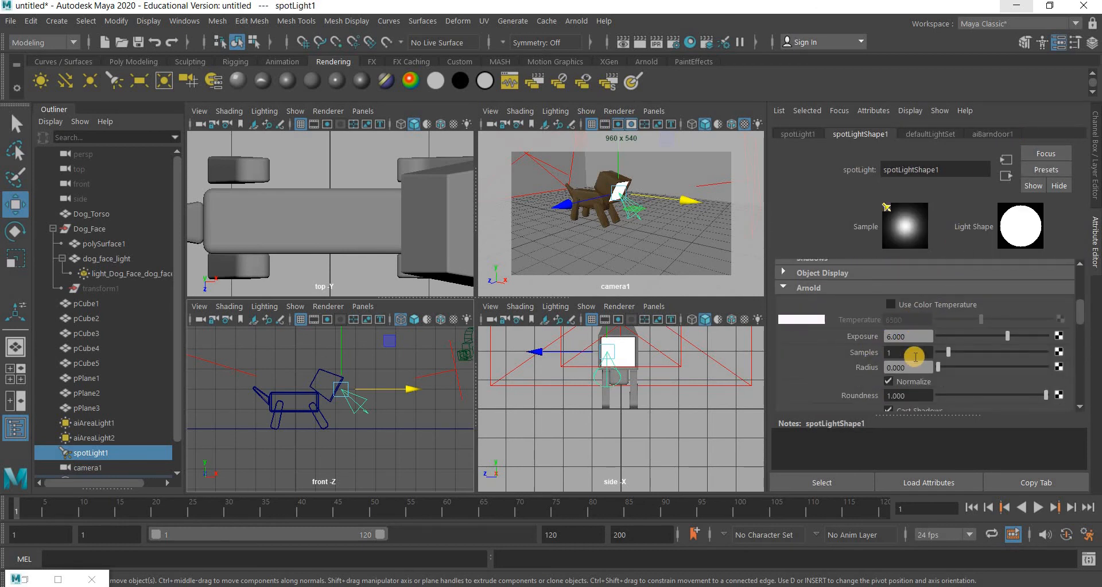
pyautogui.scroll(-6, 915, 356)
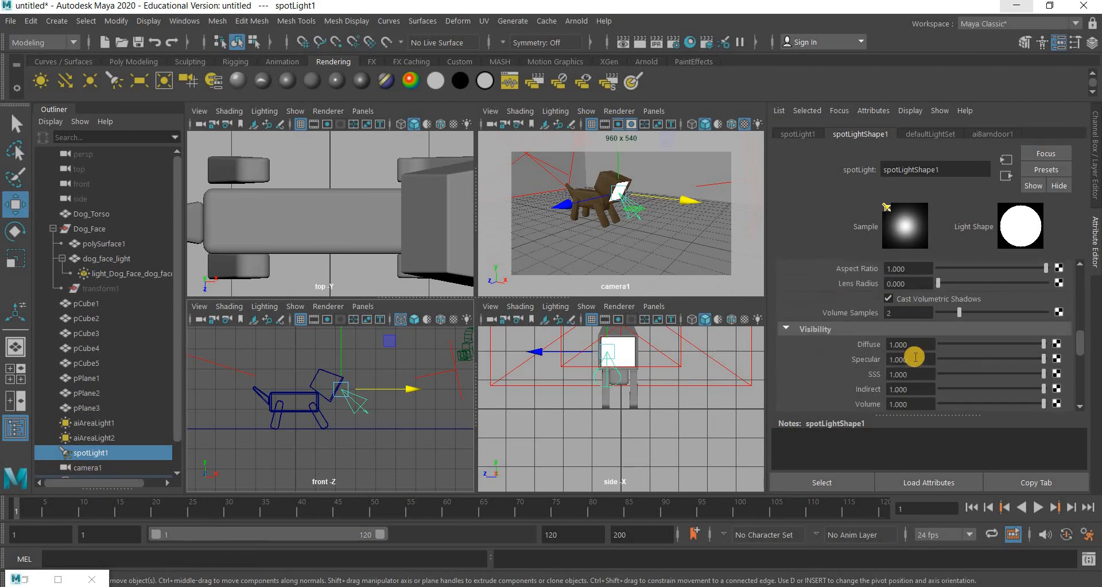
pyautogui.click(1005, 137)
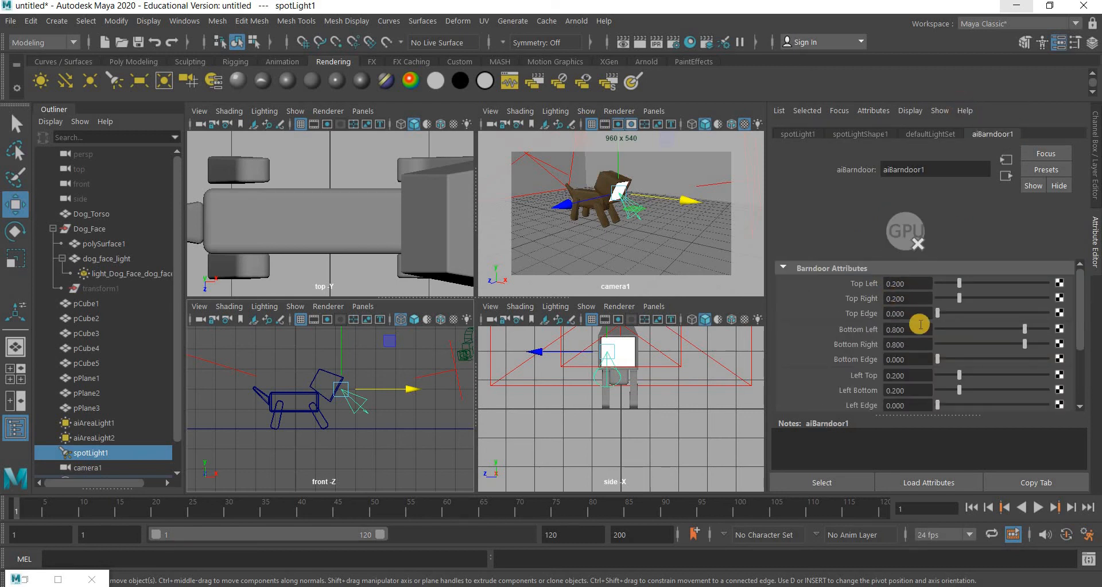
pyautogui.scroll(-2, 921, 353)
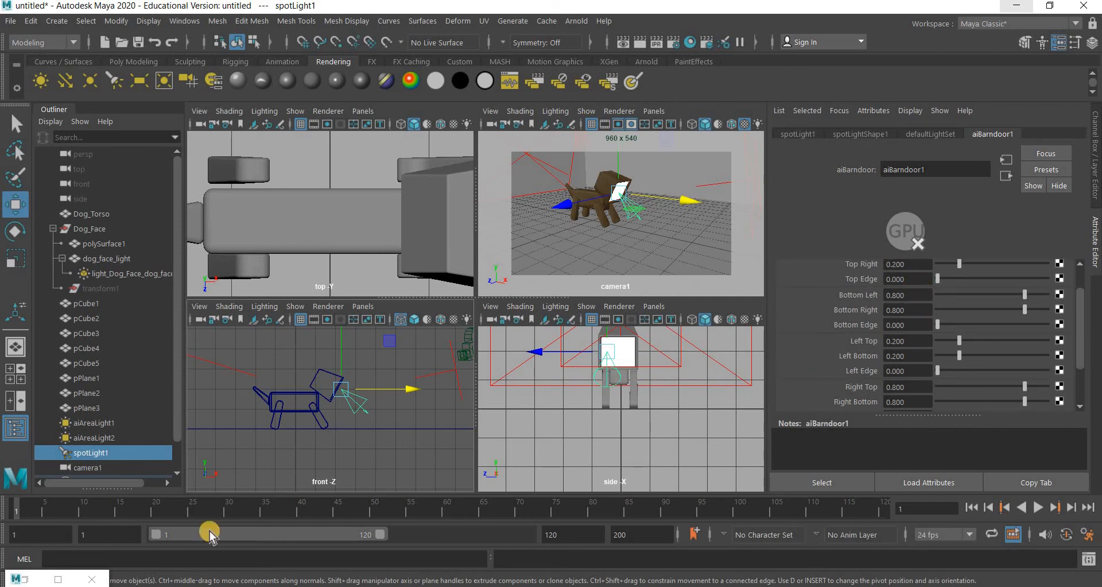
pyautogui.click(79, 573)
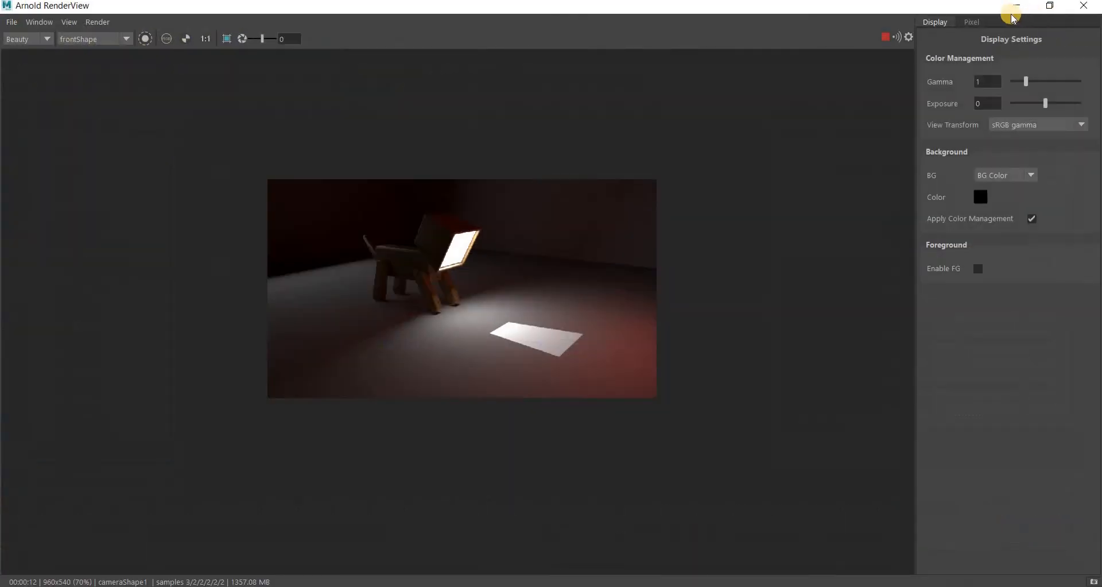
# - Shrink the Arnold RenderView beside the attributes and set the spot light barndoor's Top Edge and Bottom Edge to 0.1
pyautogui.click(1051, 6)
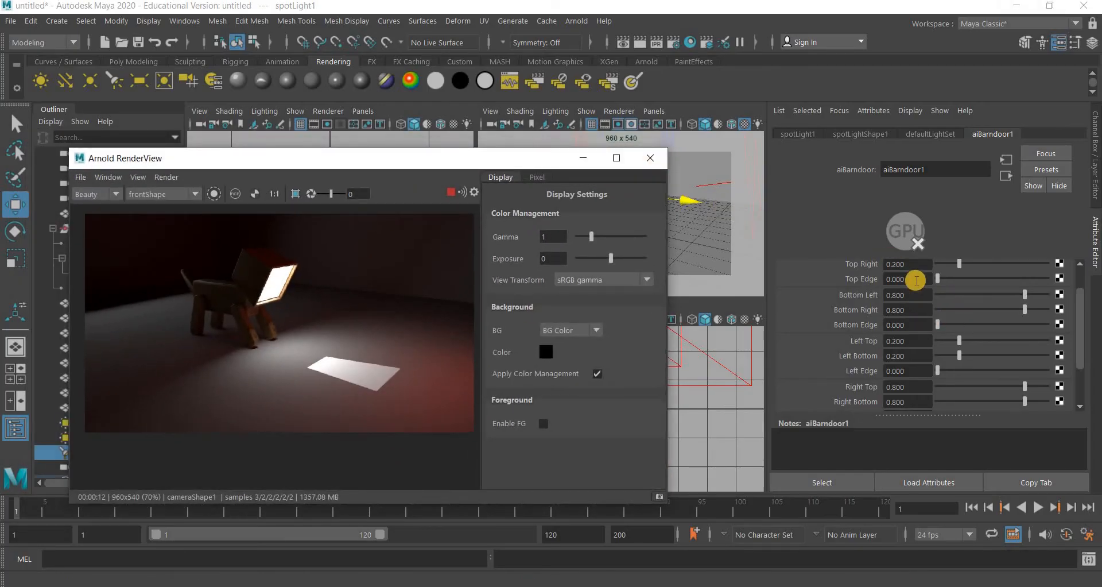
pyautogui.click(916, 279)
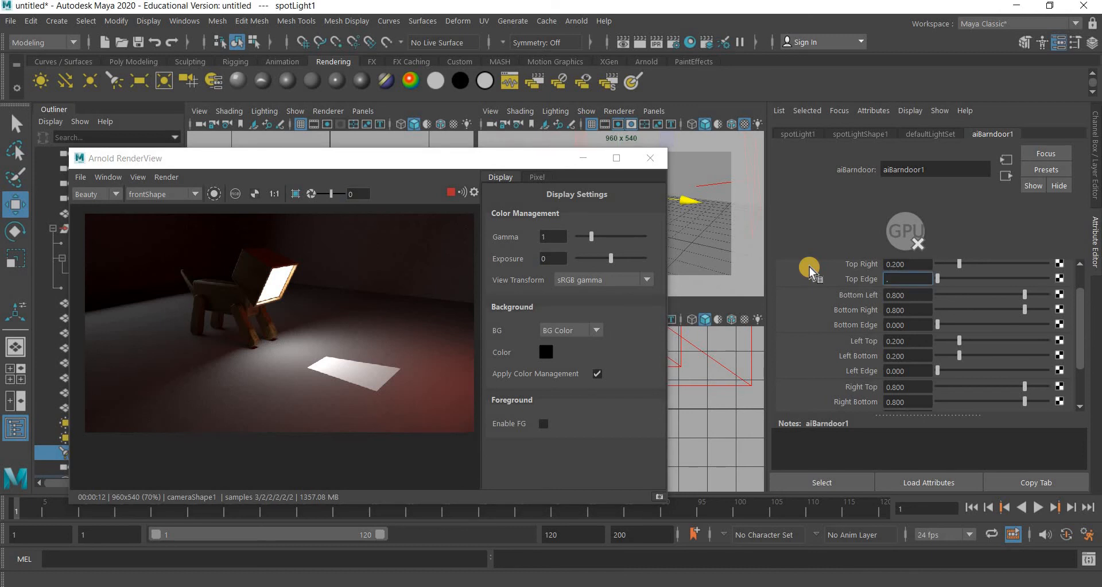
pyautogui.press('Return')
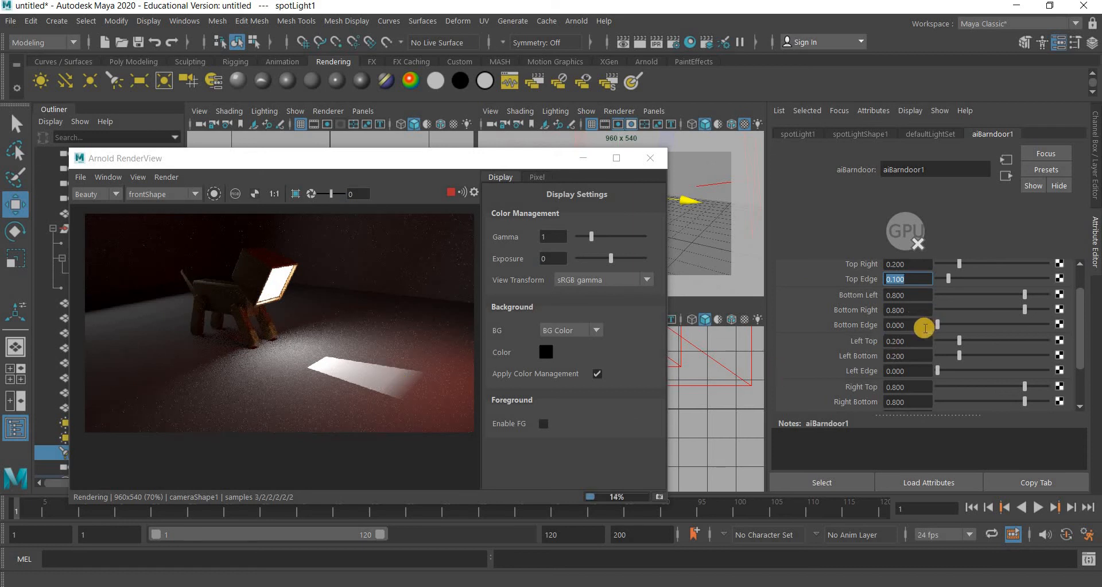
pyautogui.click(842, 326)
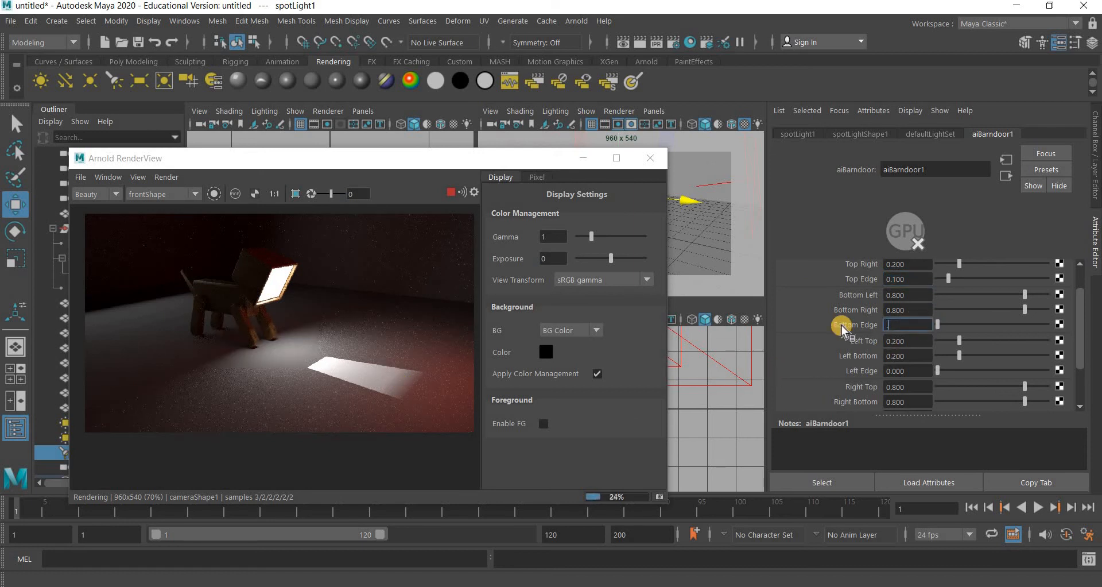
pyautogui.write('.1')
pyautogui.press('Return')
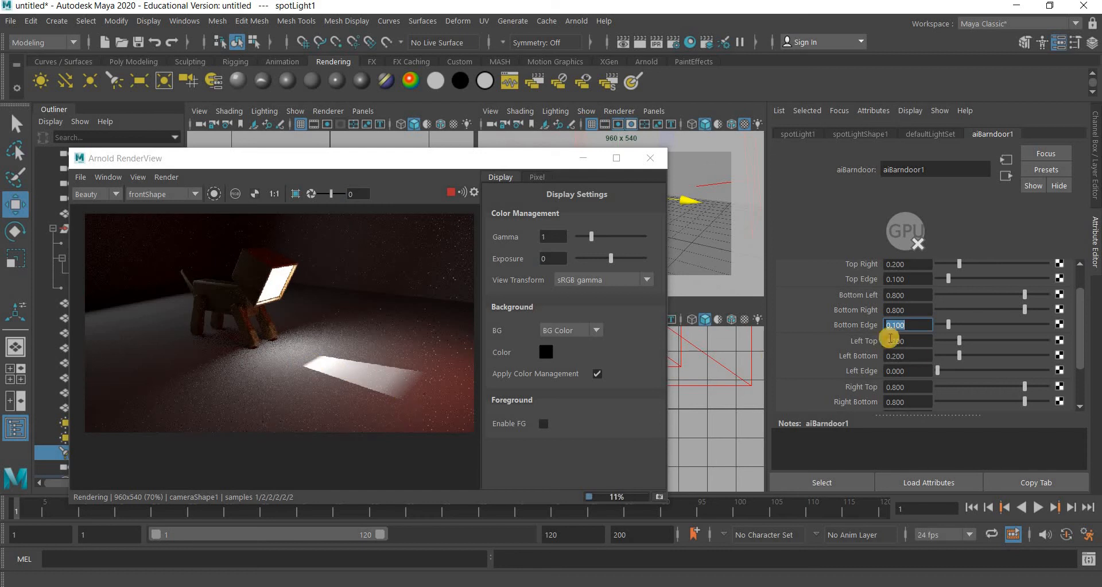
# - Set the barndoor's Left Edge and Right Edge to 0.1 to soften the light patch's sides
pyautogui.click(810, 372)
pyautogui.write('.1')
pyautogui.press('Return')
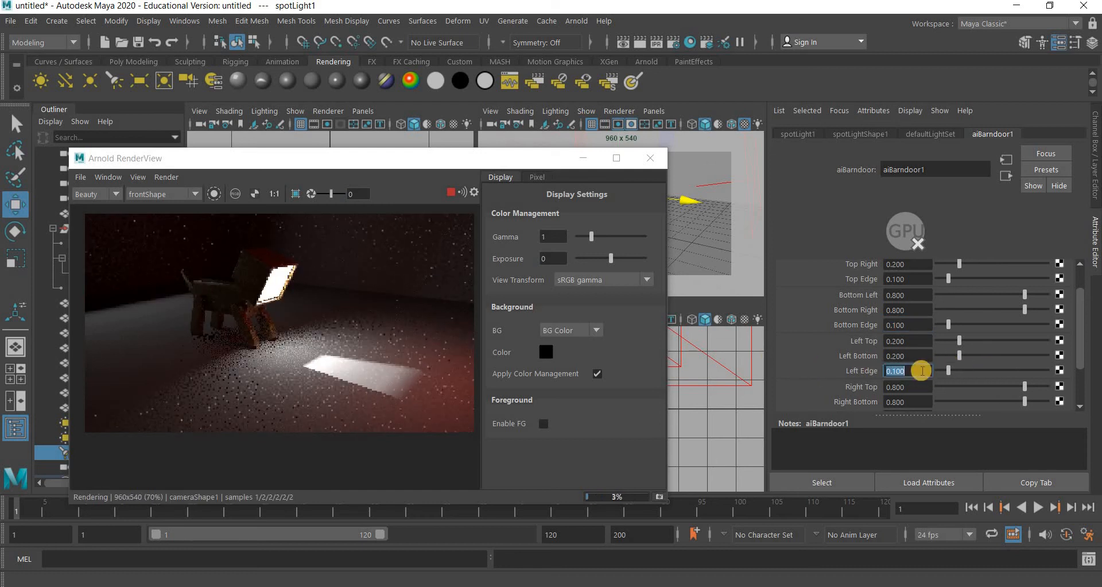
pyautogui.scroll(-1, 909, 379)
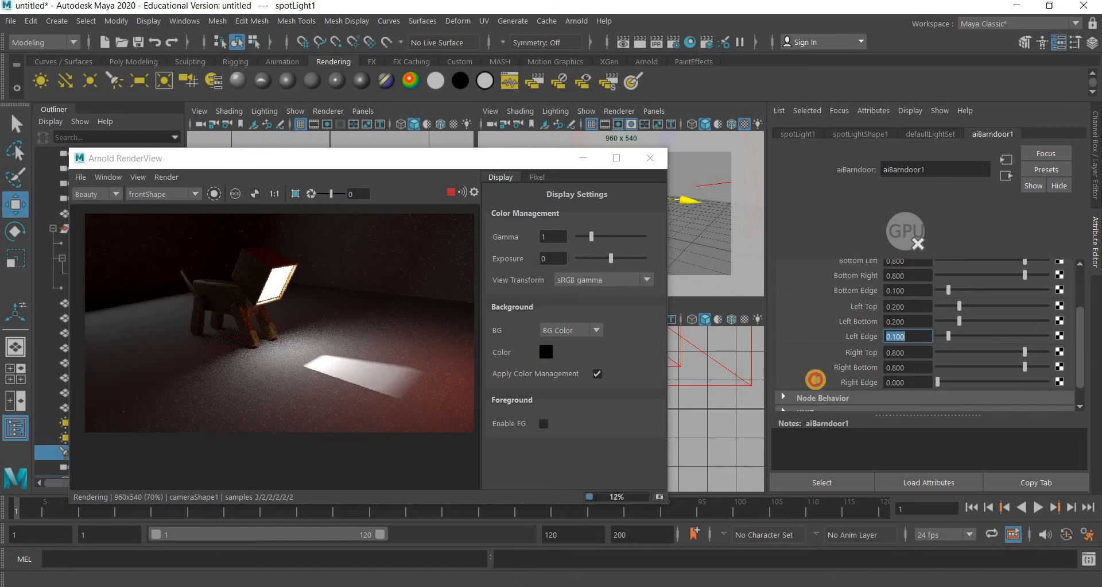
pyautogui.write('.1')
pyautogui.press('Return')
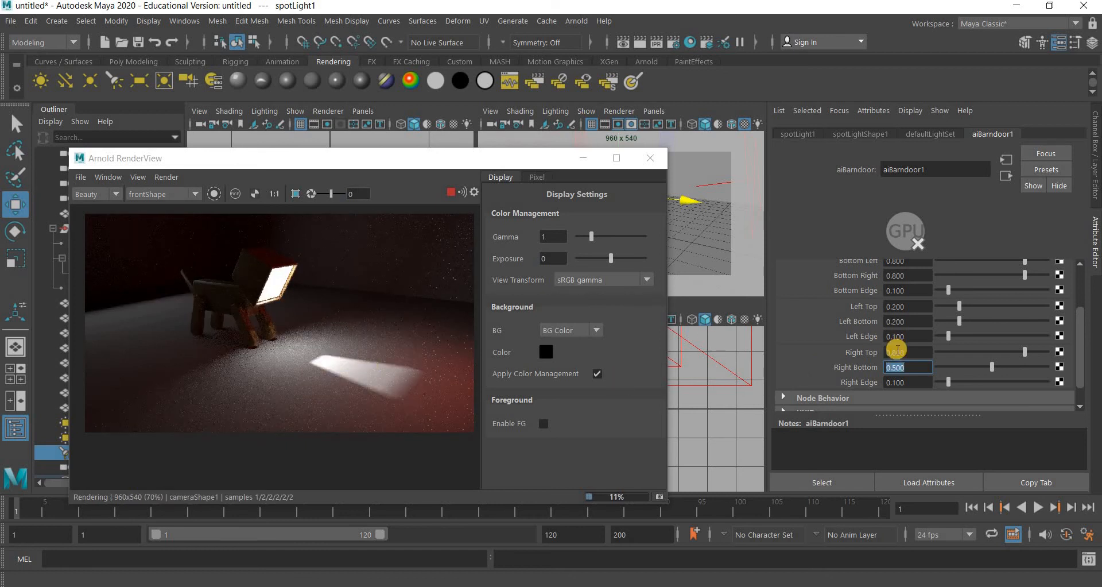
# - Try a Right Bottom value of 1 on the spot light's barndoor, and return it to 0.8
pyautogui.press('Return')
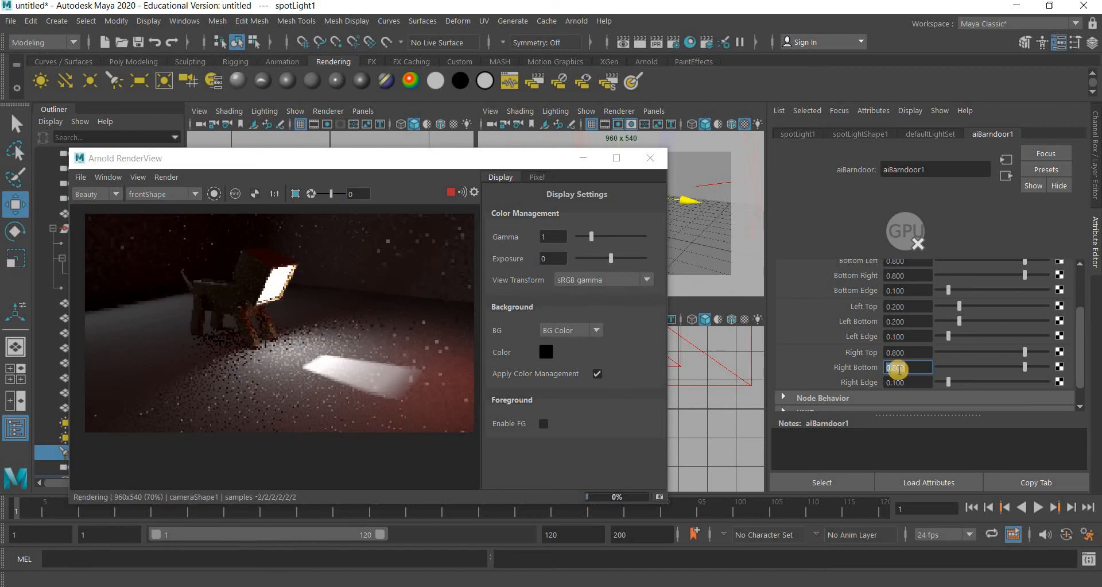
pyautogui.write('1')
pyautogui.press('Return')
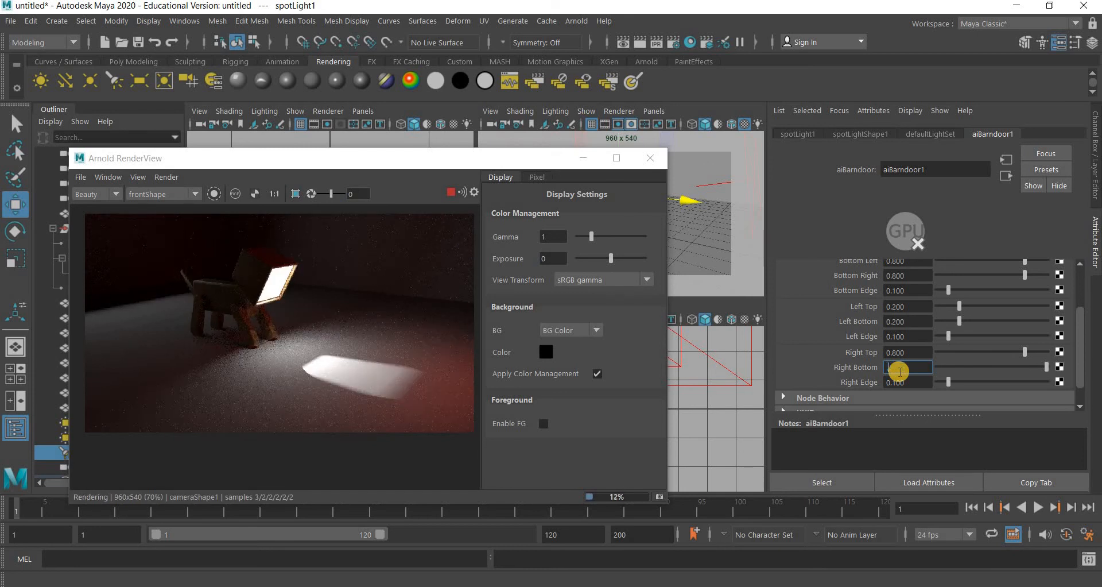
pyautogui.write('.8')
pyautogui.press('Return')
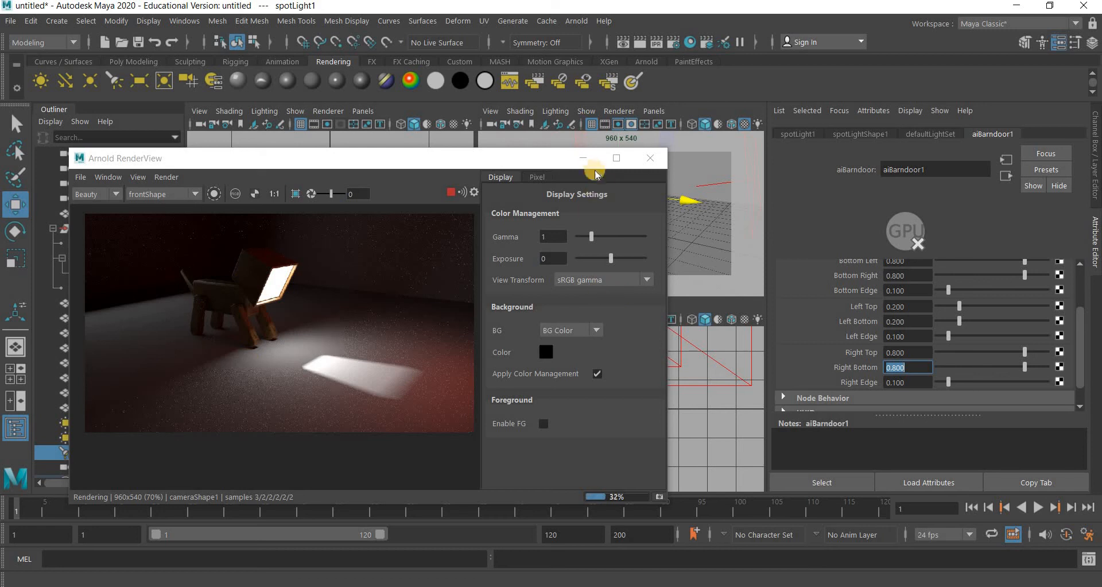
# - Minimize the Arnold RenderView and set the red area light's exposure to 6
pyautogui.click(585, 158)
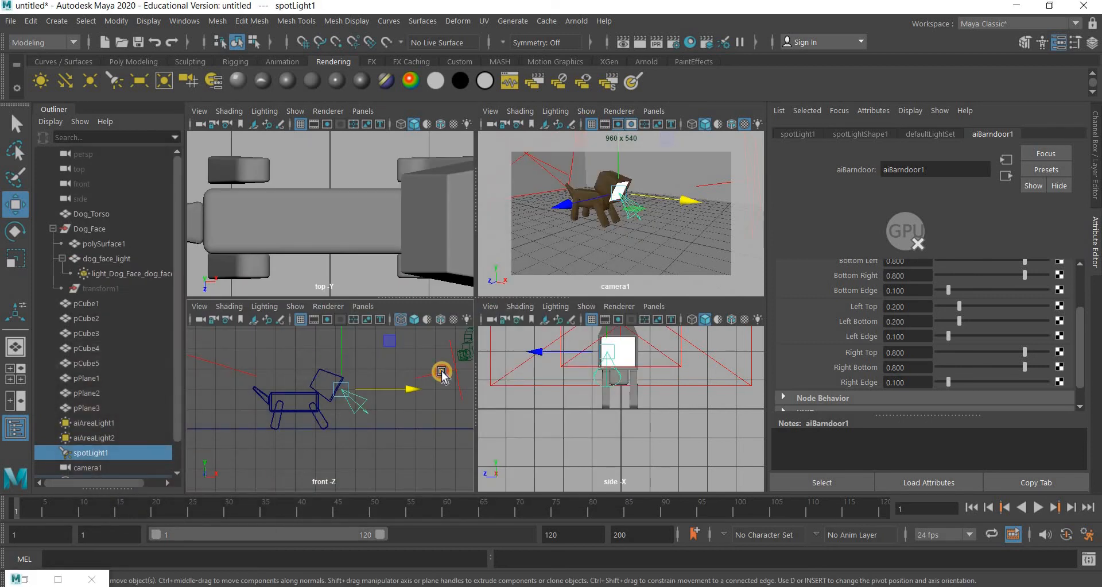
pyautogui.click(459, 378)
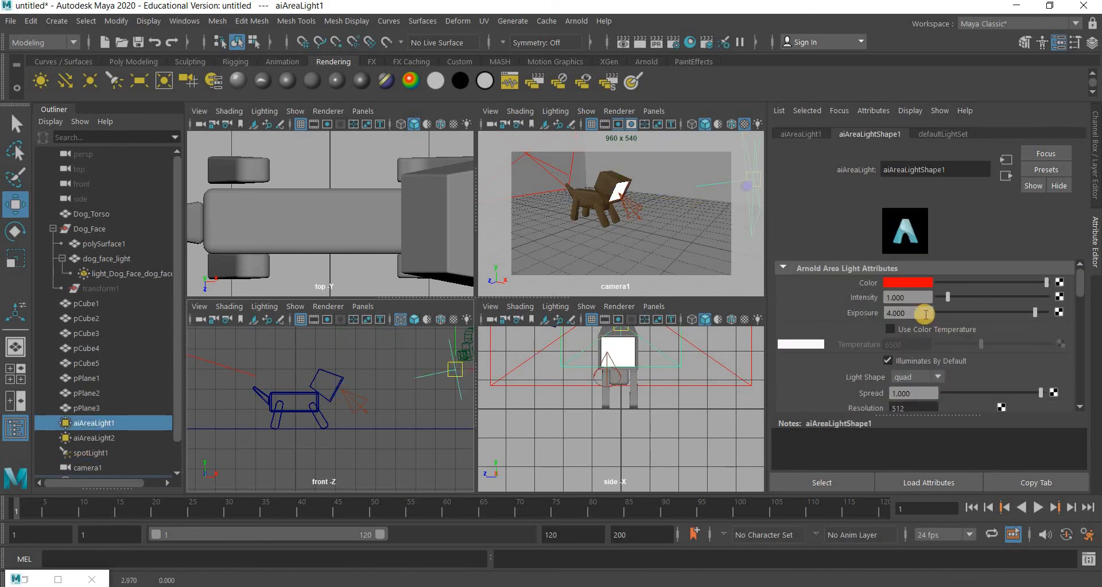
pyautogui.moveTo(915, 313); pyautogui.dragTo(791, 308)
pyautogui.write('6')
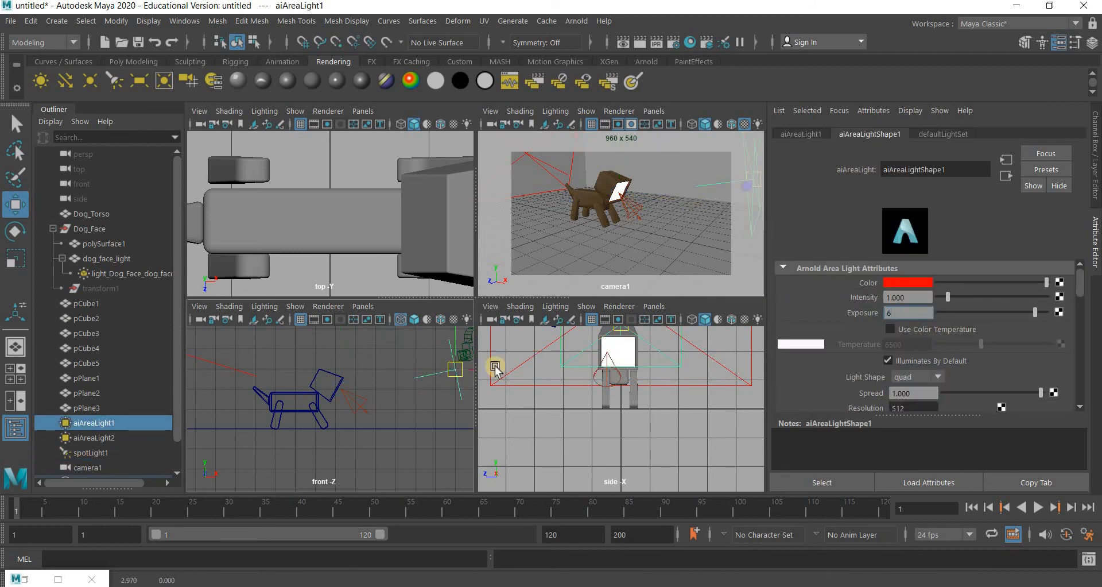
pyautogui.press('Return')
# - Set the exposure of the white area light aiAreaLight2 to 6, and check the render in the Arnold RenderView
pyautogui.click(215, 364)
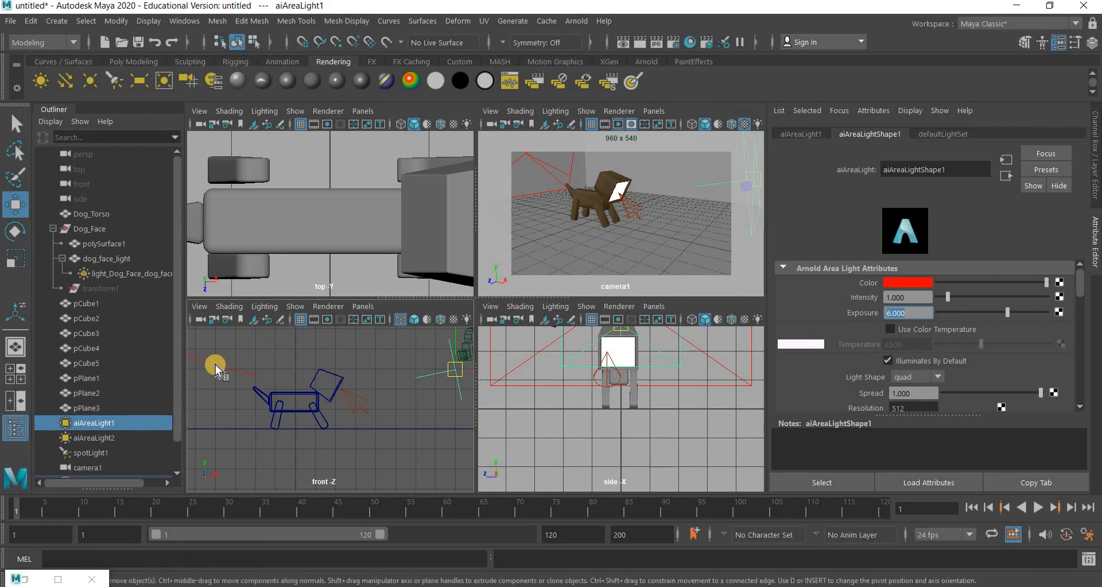
pyautogui.moveTo(928, 315); pyautogui.dragTo(909, 310)
pyautogui.moveTo(829, 311); pyautogui.dragTo(830, 311)
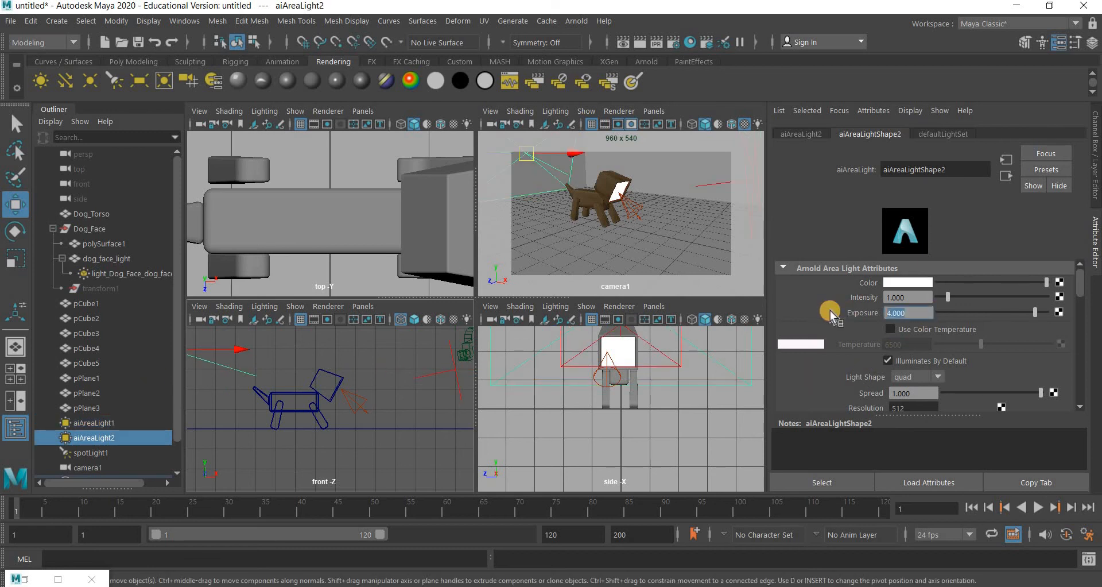
pyautogui.write('6')
pyautogui.press('Return')
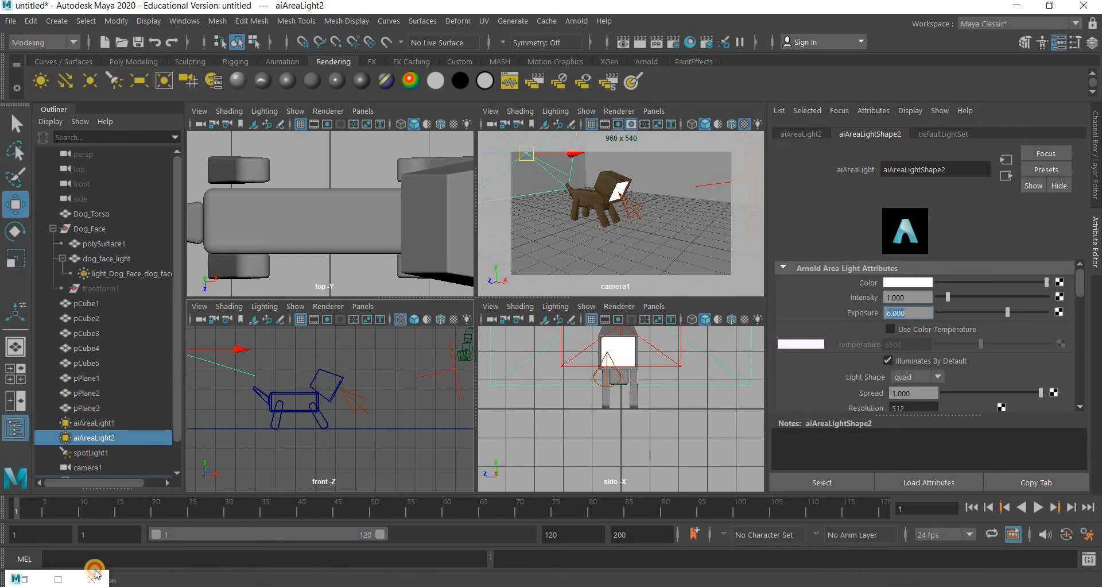
pyautogui.click(58, 579)
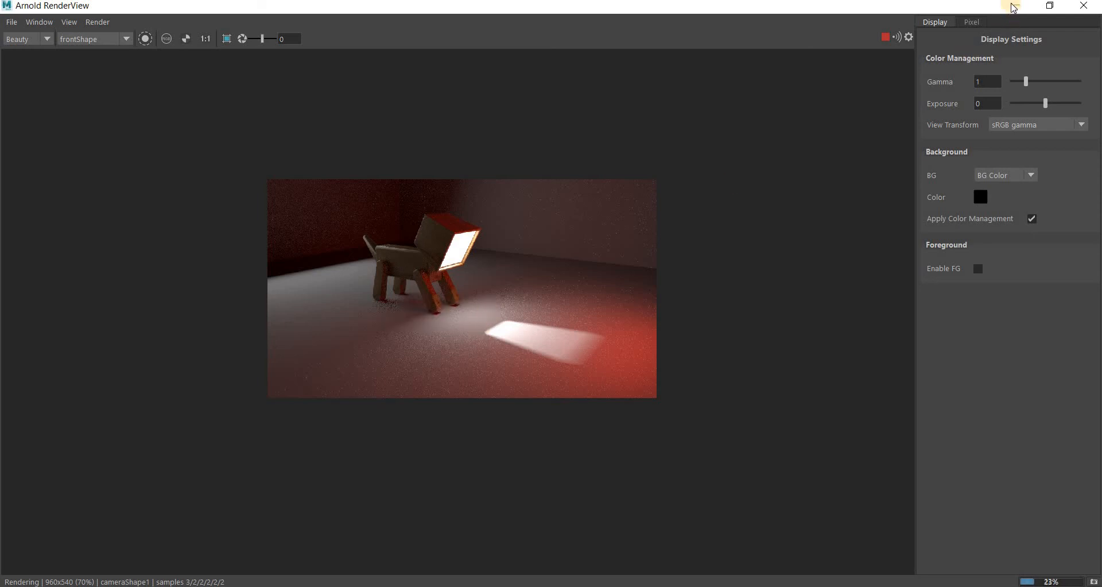
pyautogui.click(1017, 6)
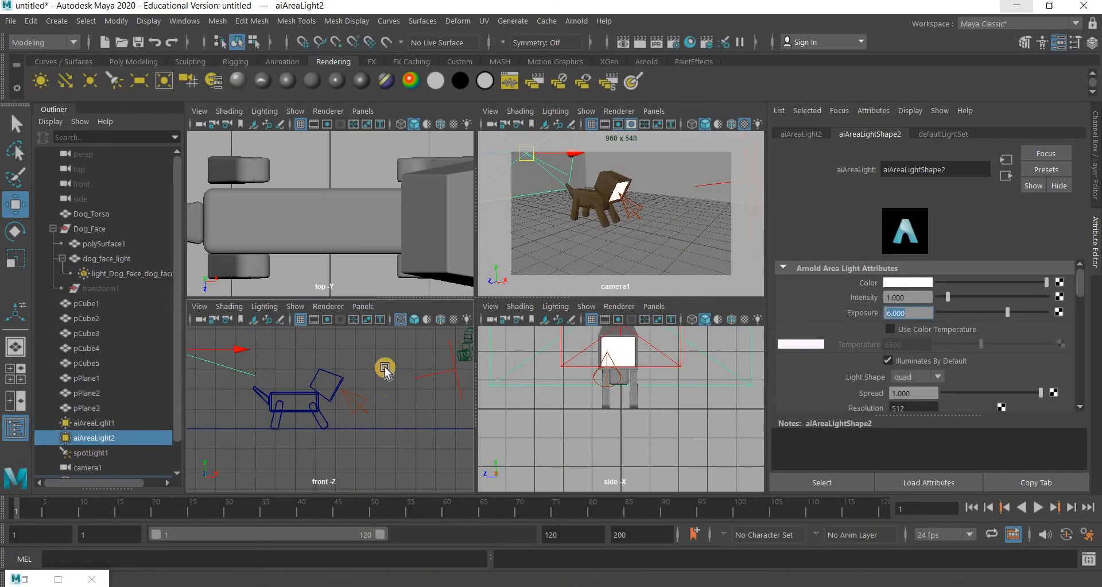
# - Frame the whole scene in the front view and turn on the Object Details heads-up display
pyautogui.press('a')
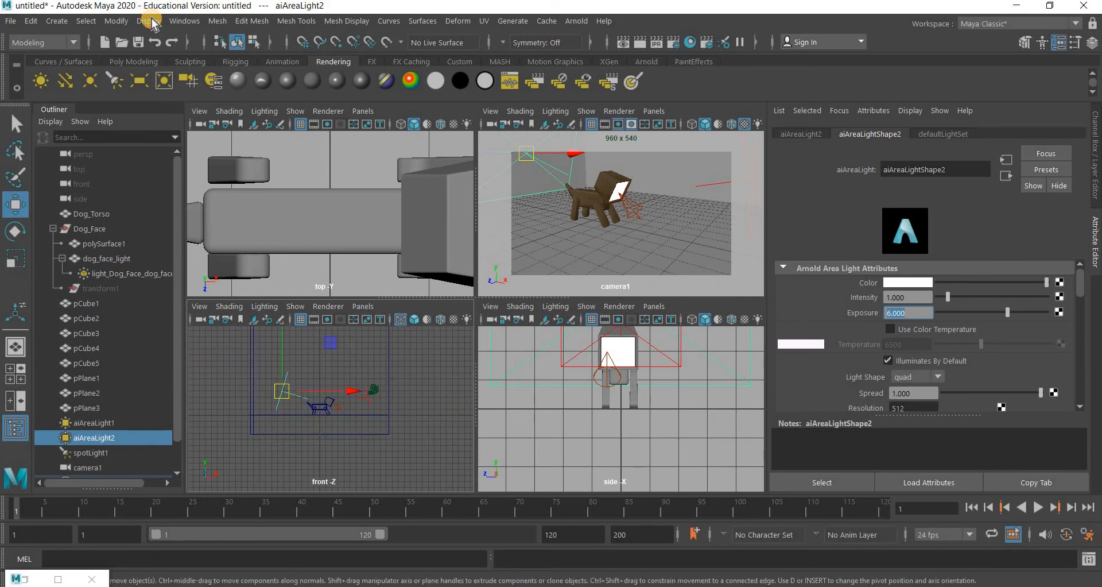
pyautogui.click(150, 21)
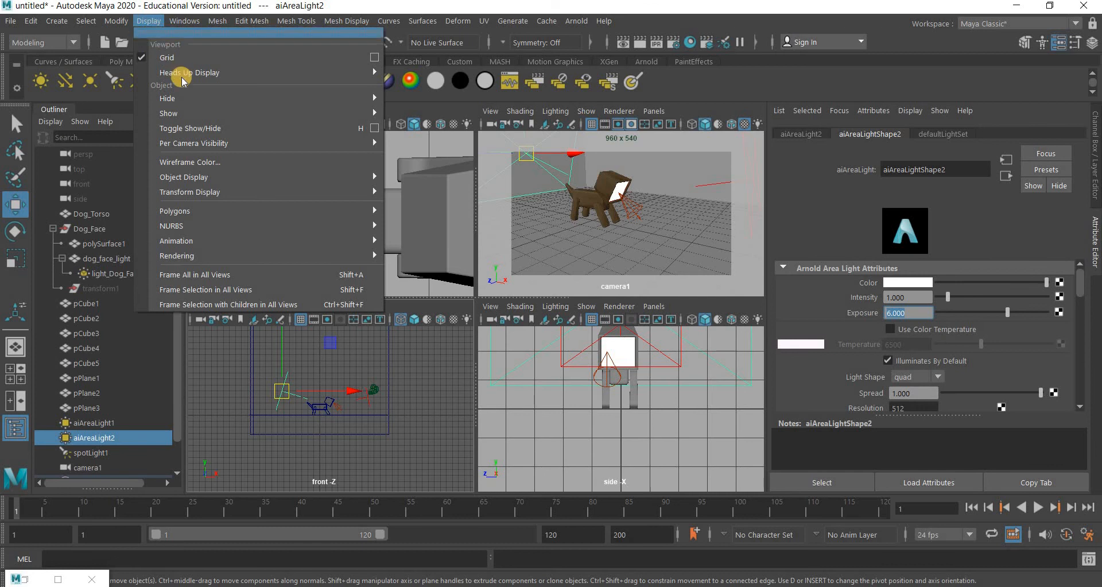
pyautogui.moveTo(315, 72)
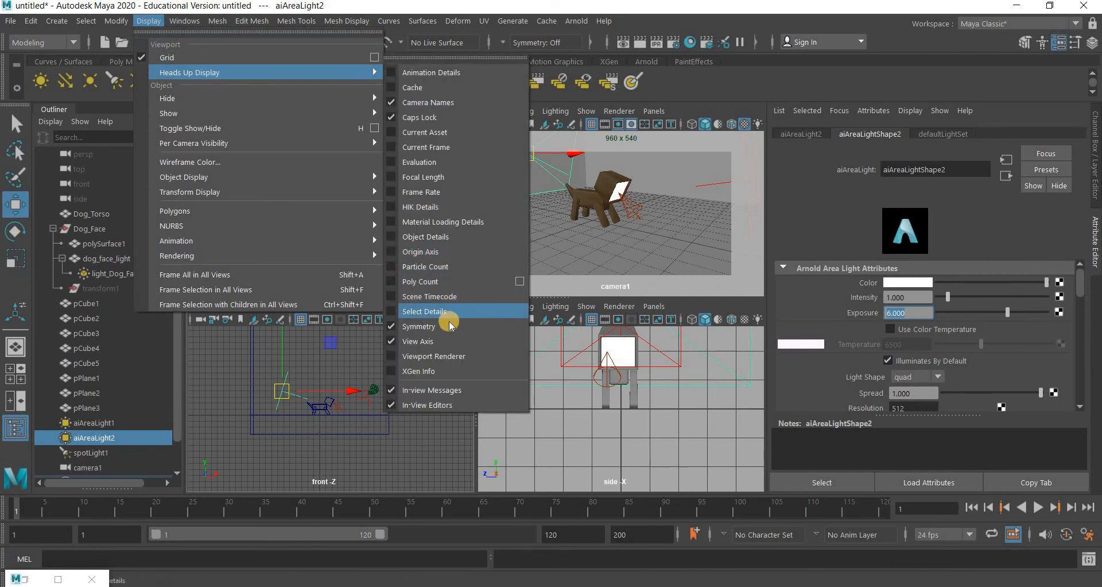
pyautogui.click(436, 236)
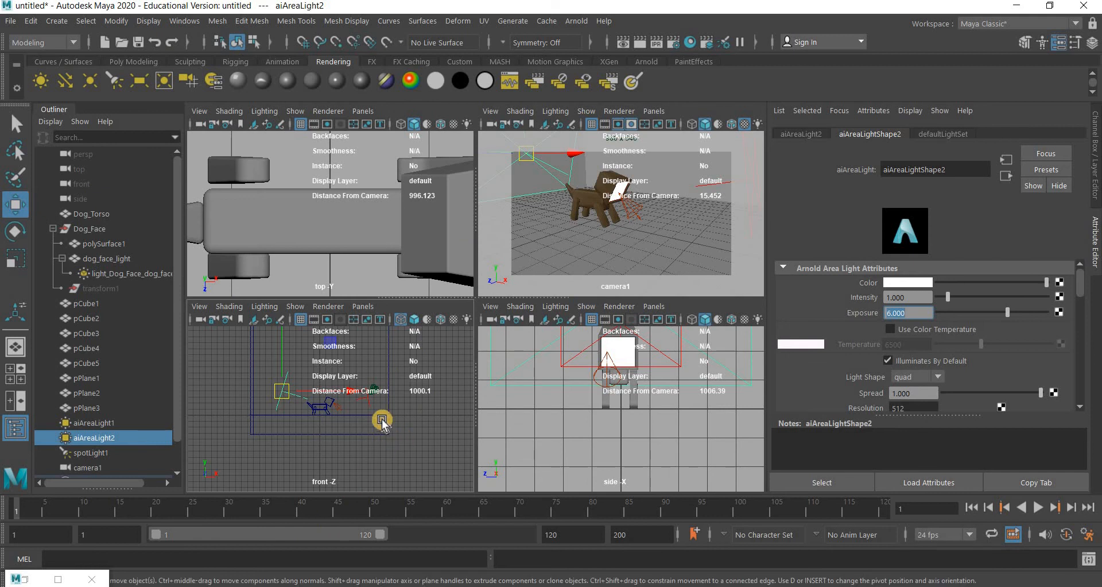
# - Select camera1 in the front view and enable depth of field in its Arnold attributes
pyautogui.click(378, 408)
pyautogui.click(428, 366)
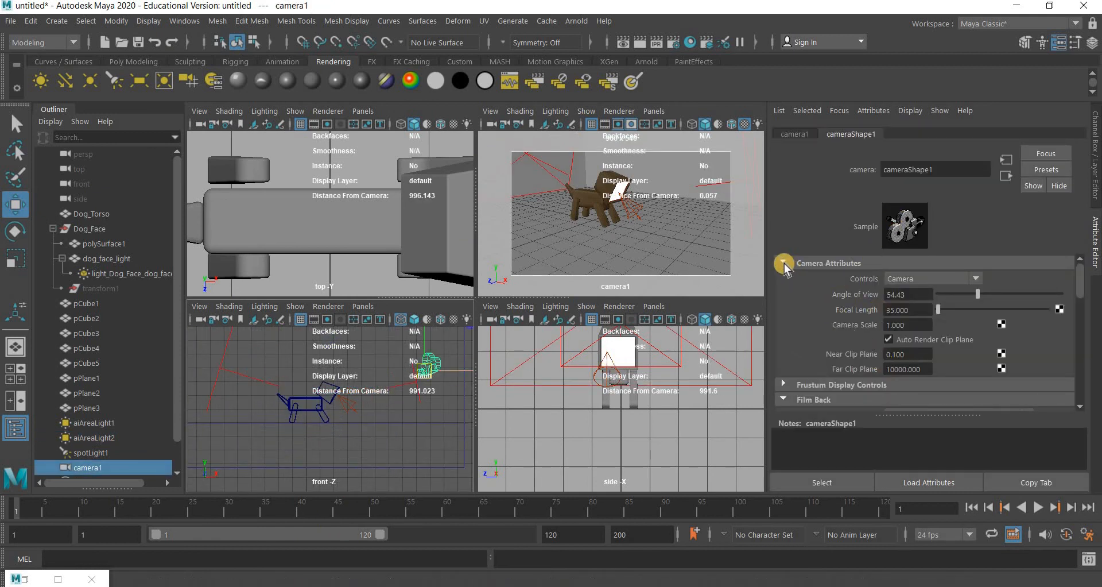
pyautogui.scroll(-3, 819, 345)
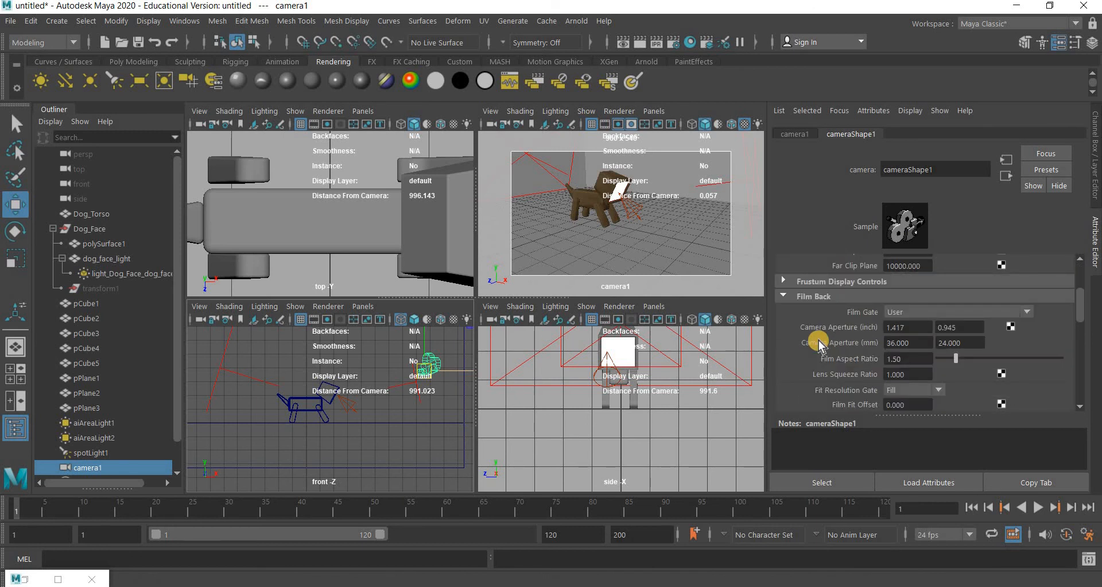
pyautogui.scroll(-6, 821, 347)
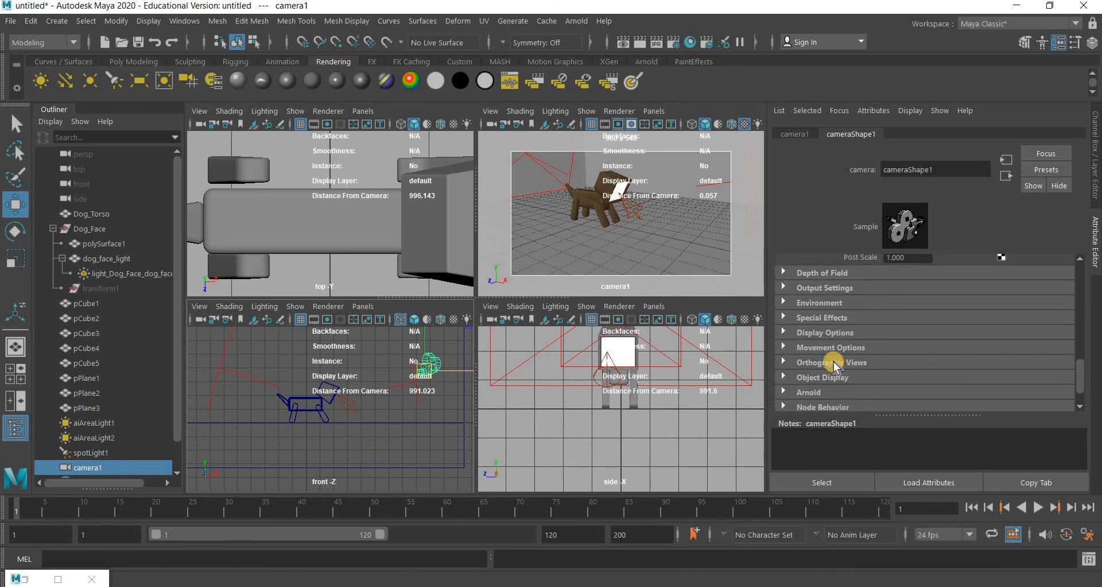
pyautogui.scroll(-2, 829, 364)
pyautogui.click(829, 360)
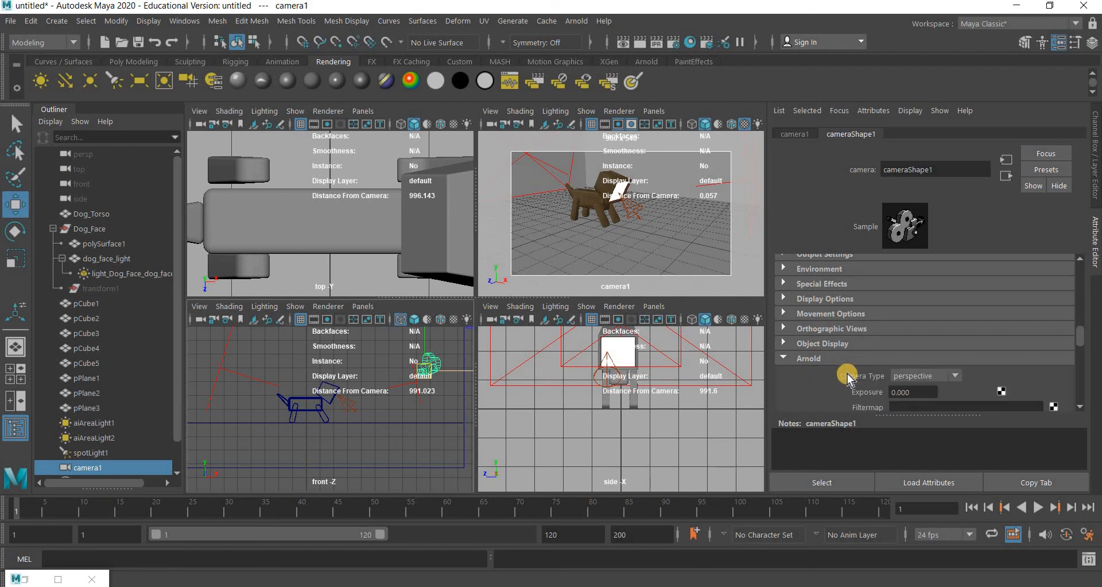
pyautogui.scroll(-5, 846, 379)
pyautogui.click(896, 281)
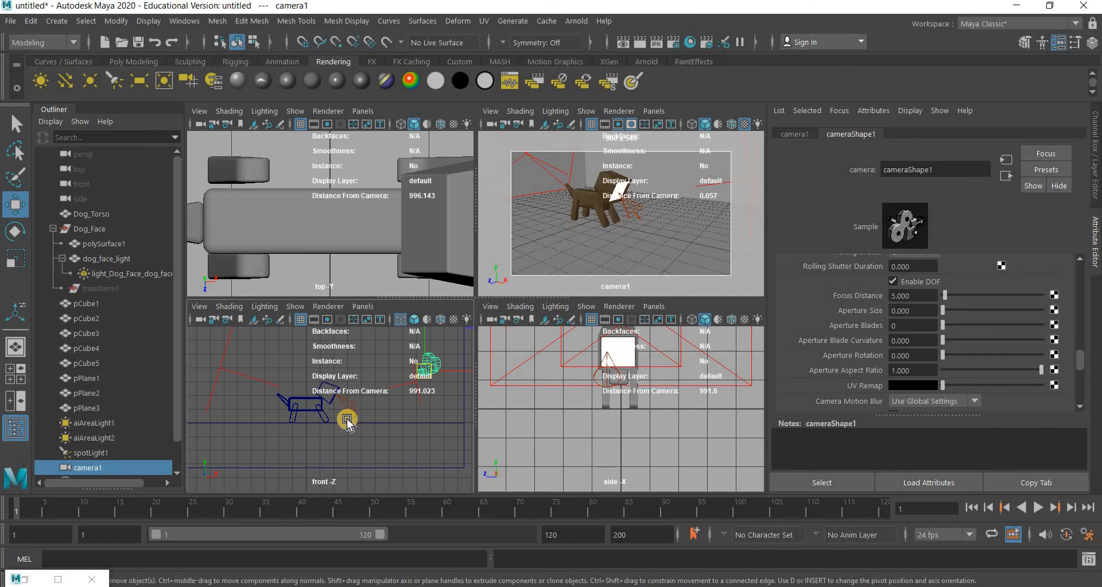
# - Select the dog's head in the front view and read its distance from camera1
pyautogui.click(334, 390)
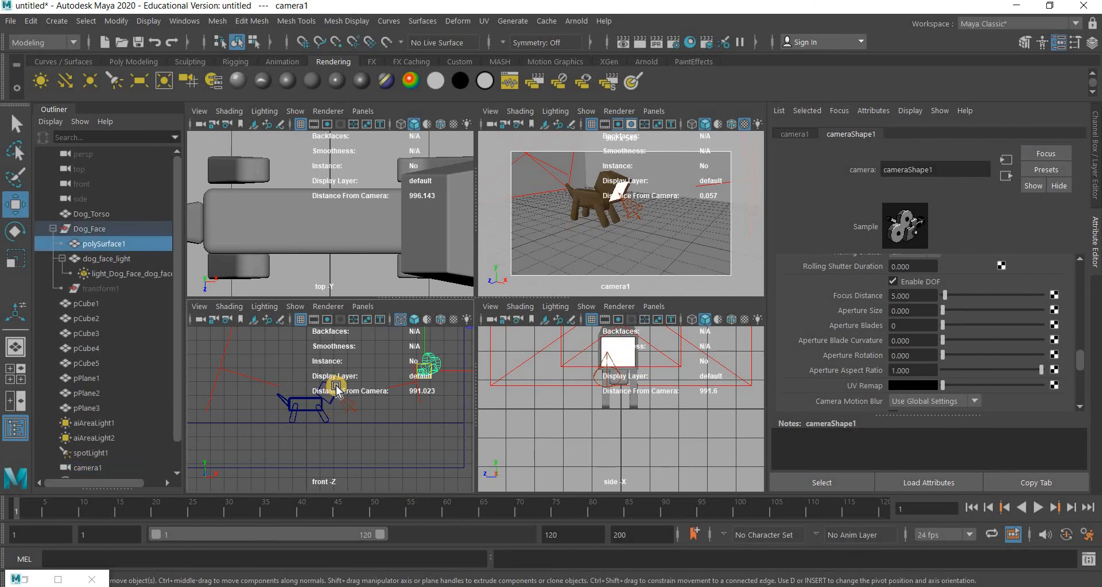
pyautogui.scroll(3, 336, 389)
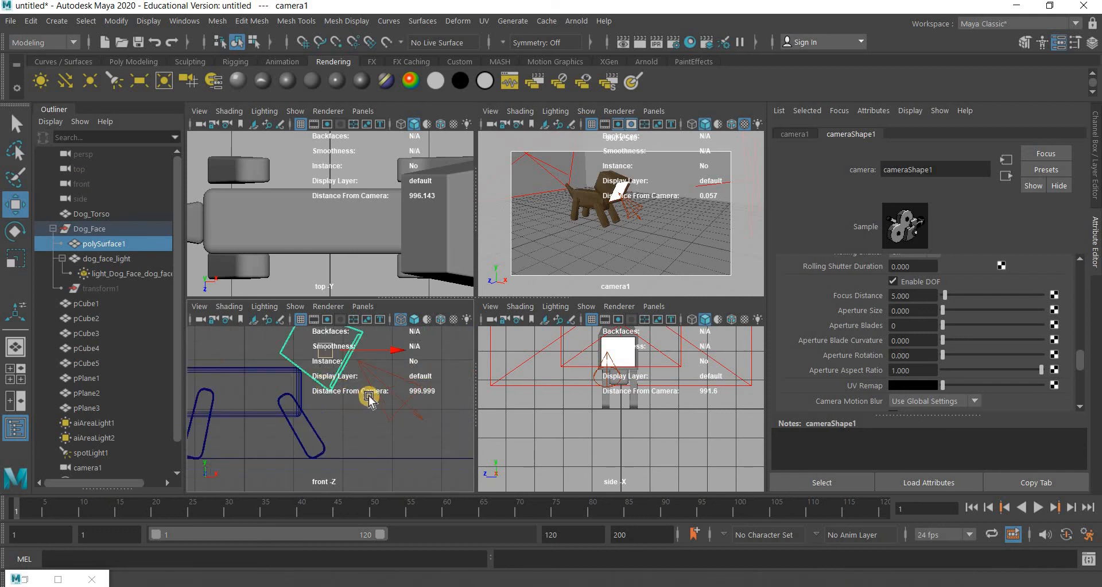
pyautogui.scroll(3, 390, 408)
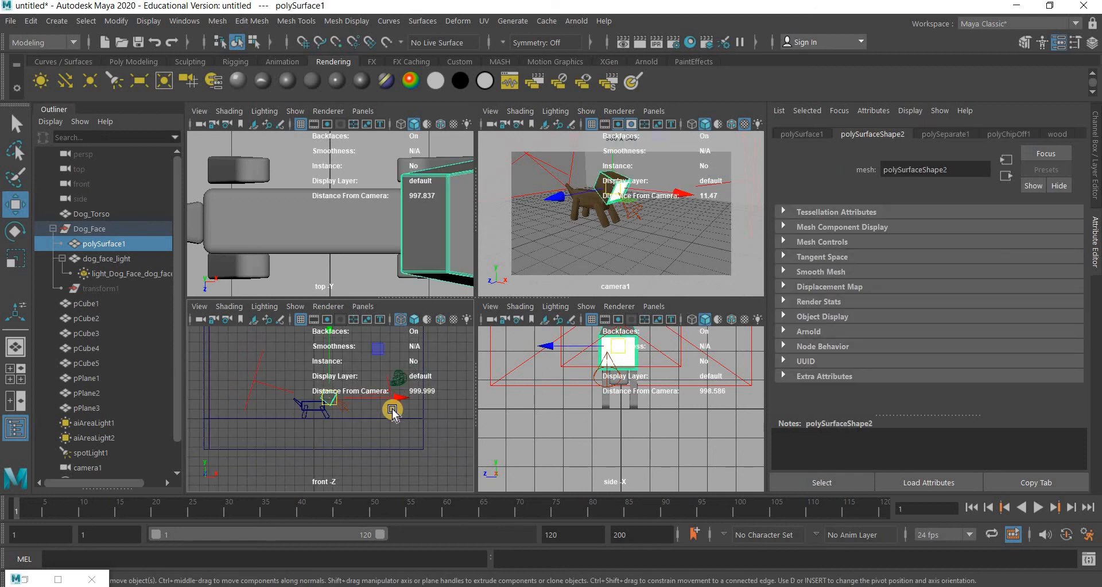
pyautogui.scroll(1, 393, 411)
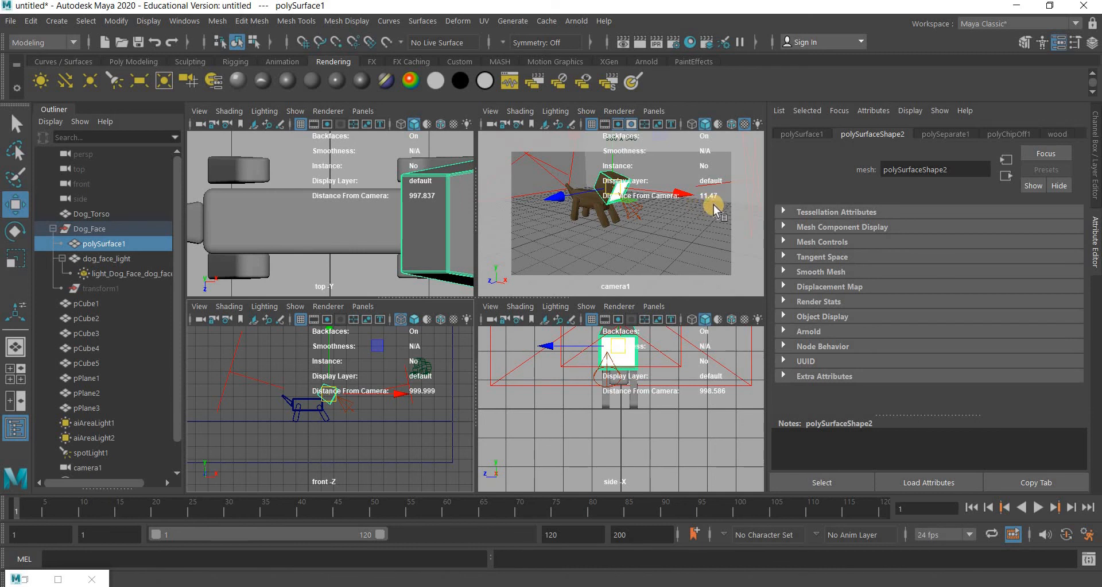
# - Reselect camera1 and set its Arnold focus distance to 11.47
pyautogui.click(423, 366)
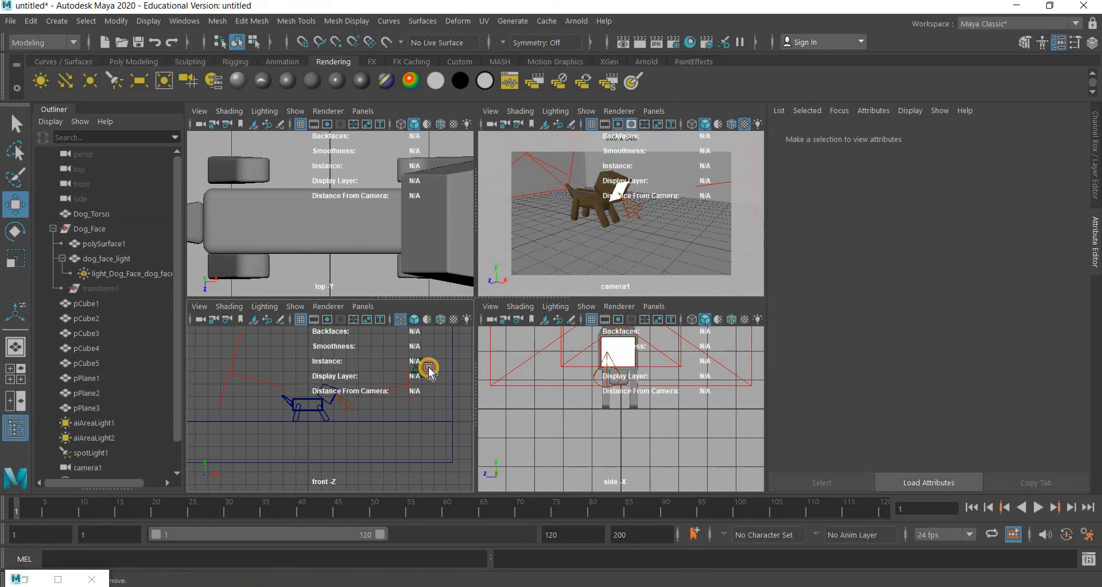
pyautogui.click(821, 295)
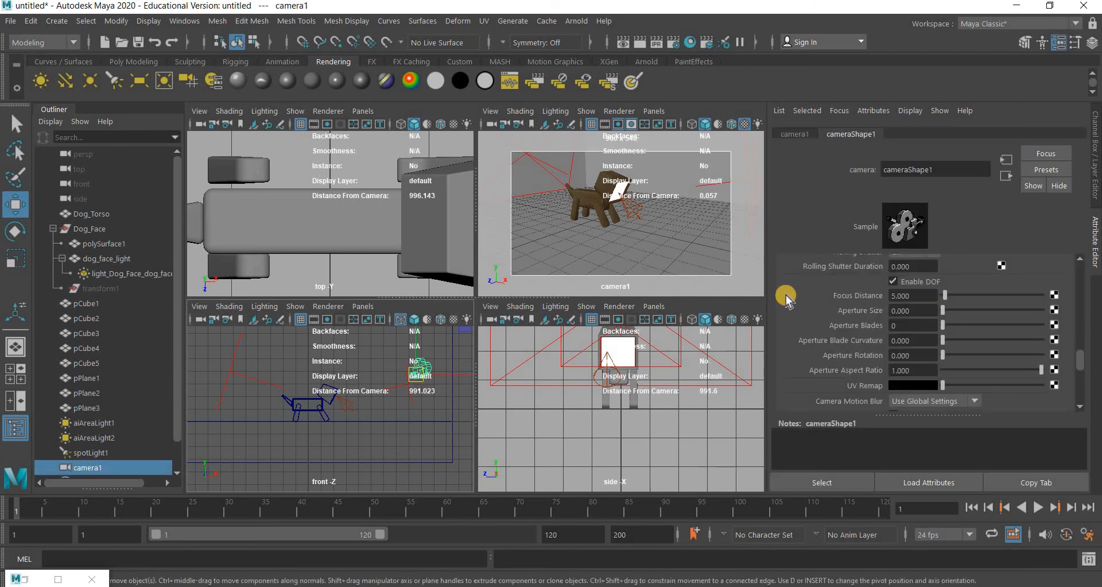
pyautogui.write('11.47')
pyautogui.press('Return')
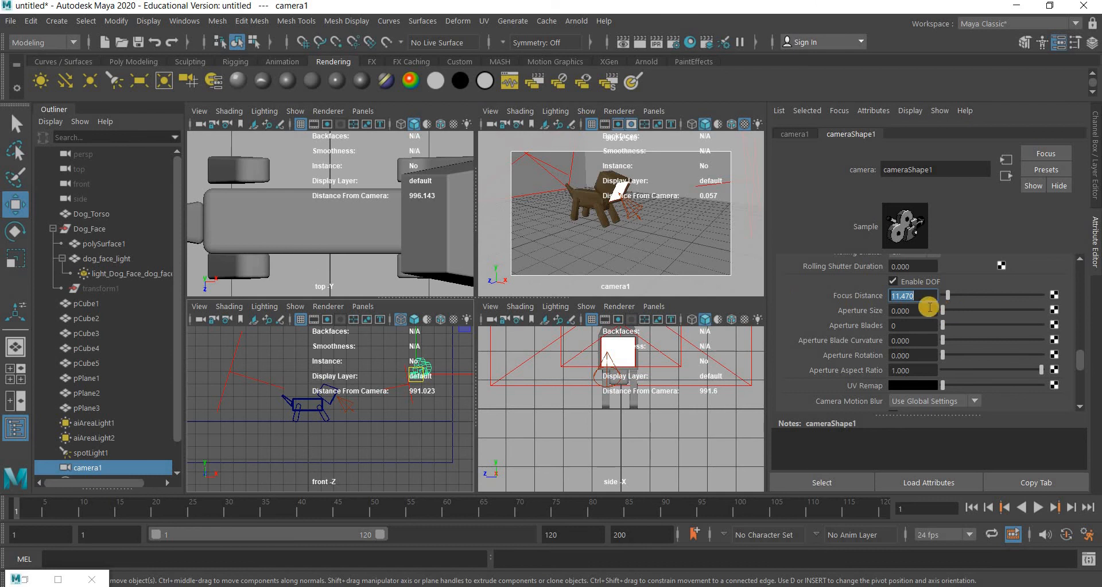
# - Set camera1's Arnold aperture size to 0.5 and render the camera view
pyautogui.click(821, 309)
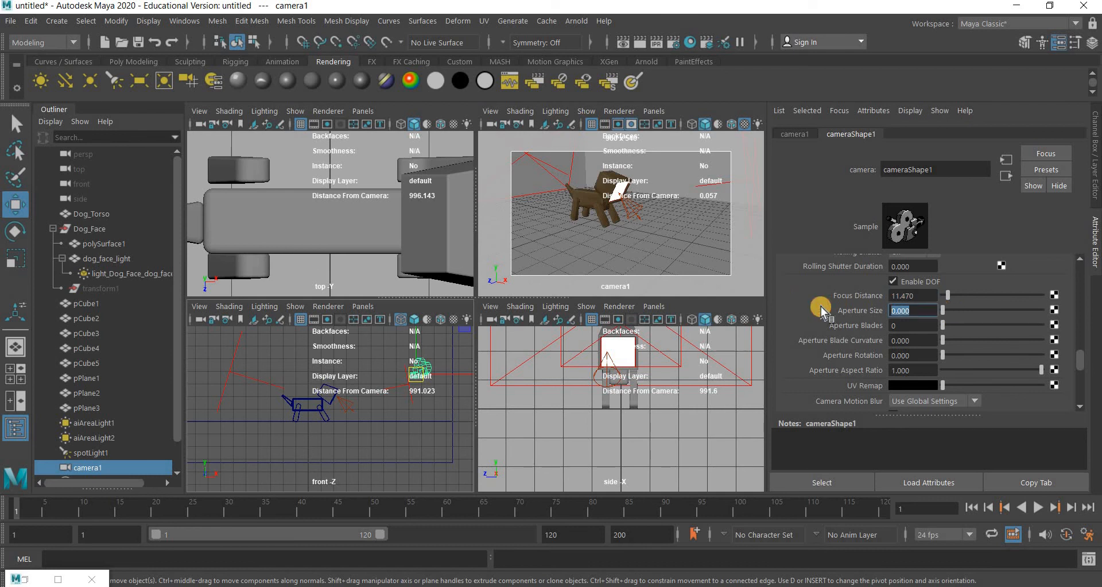
pyautogui.press('BackSpace')
pyautogui.write('.5')
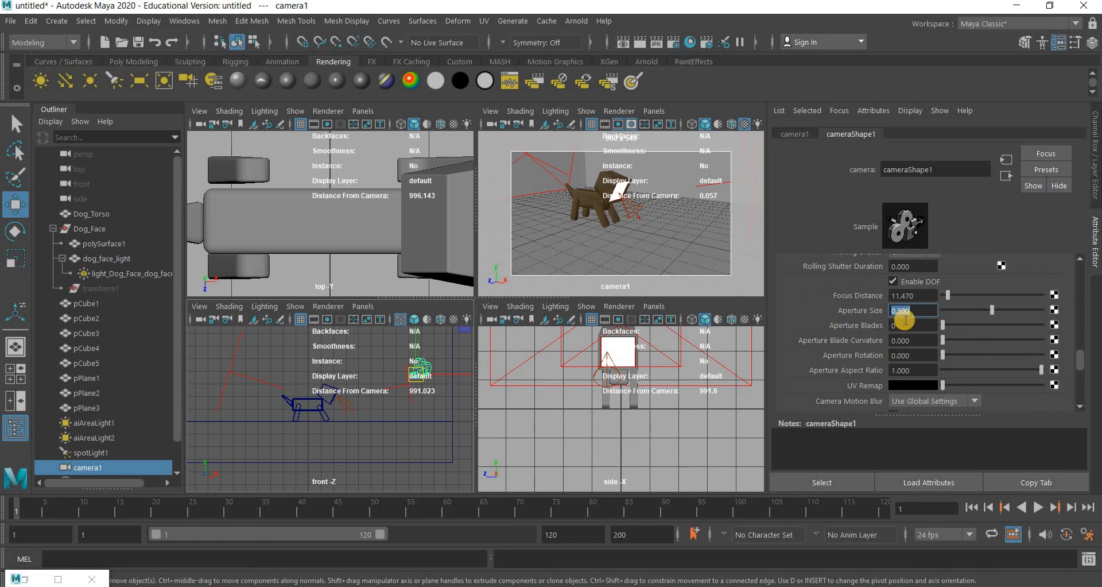
pyautogui.press('Return')
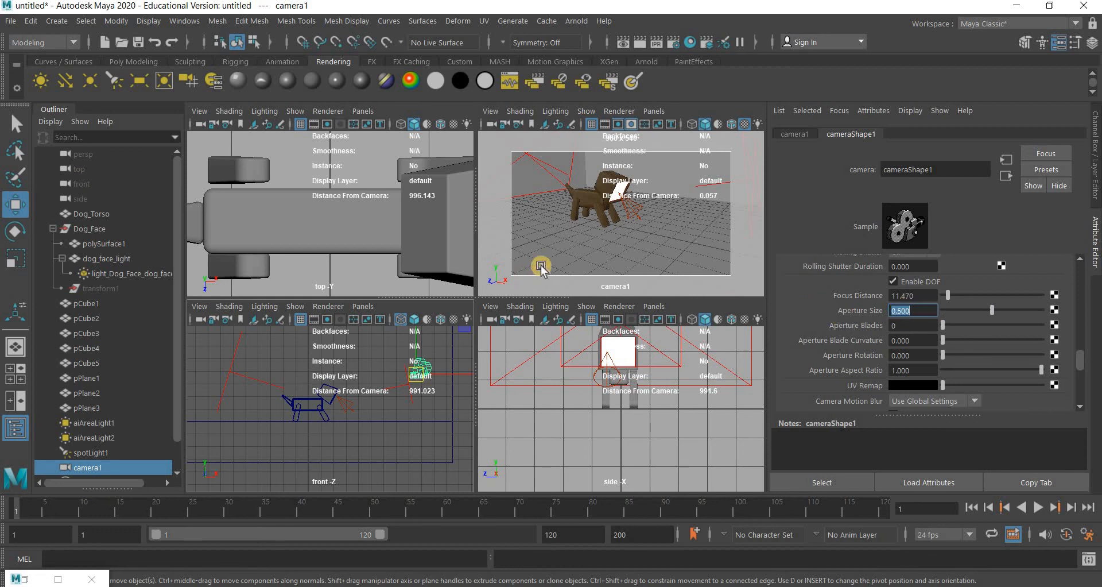
pyautogui.click(641, 44)
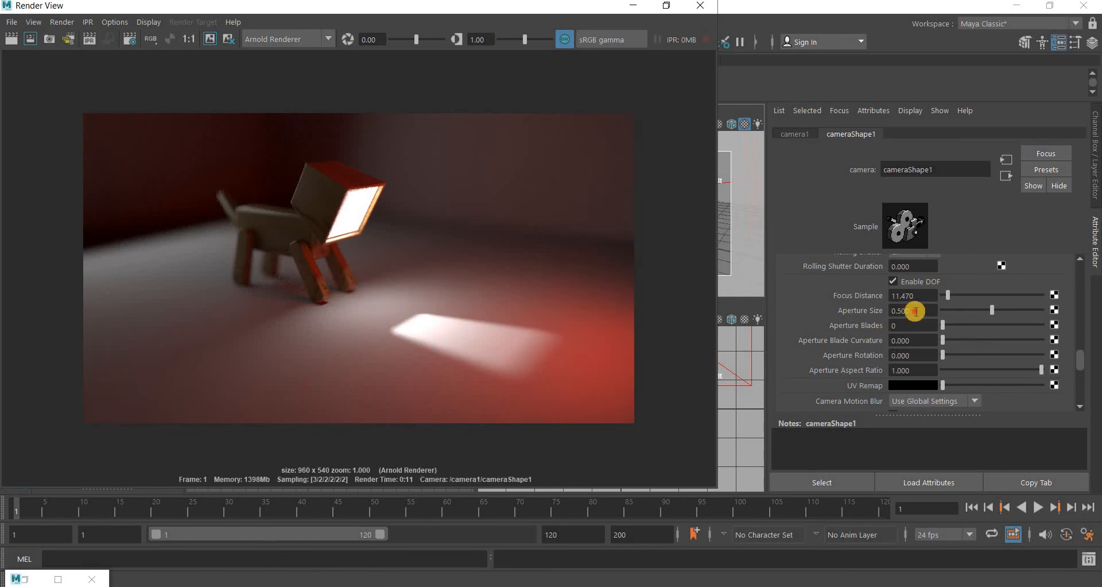
# - Set the camera's aperture size to 0 and render again to compare the image without depth blur
pyautogui.click(831, 302)
pyautogui.write('0')
pyautogui.press('Return')
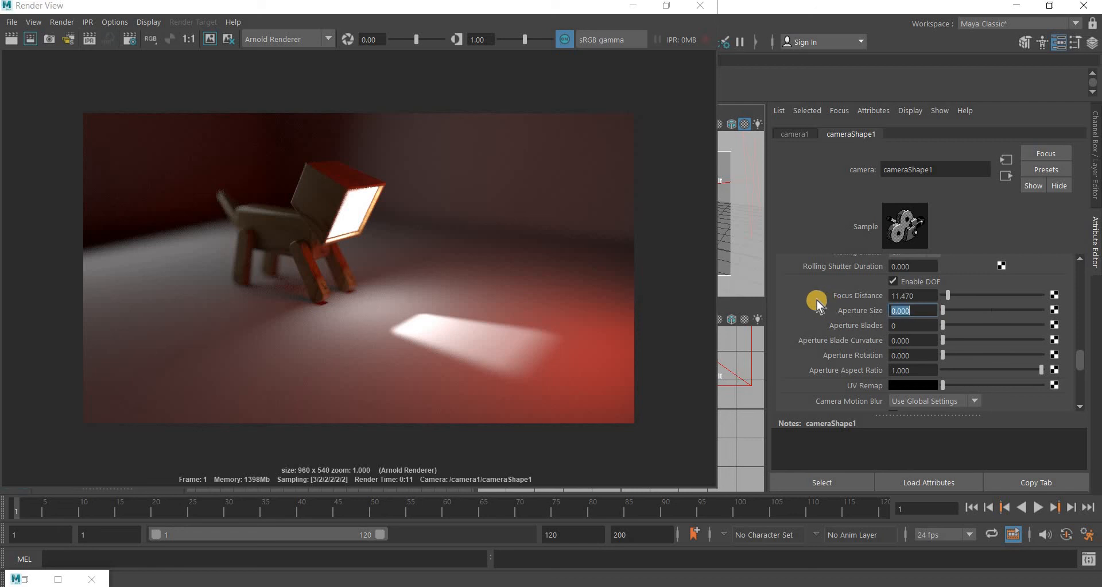
pyautogui.click(11, 40)
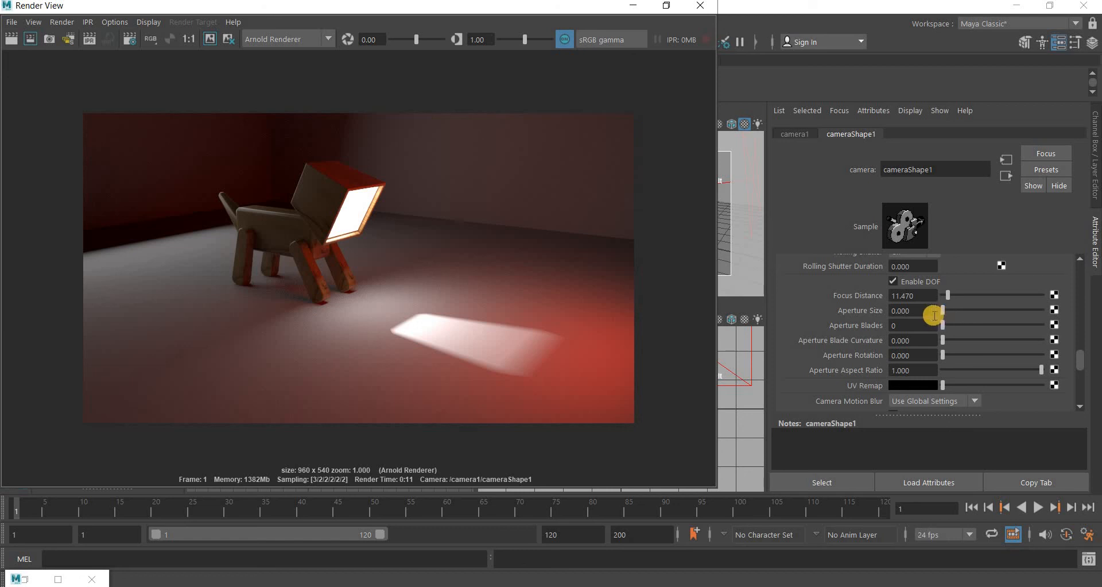
# - Set the camera's aperture size to 1 and render again to compare a stronger depth blur
pyautogui.click(805, 302)
pyautogui.write('1')
pyautogui.press('Return')
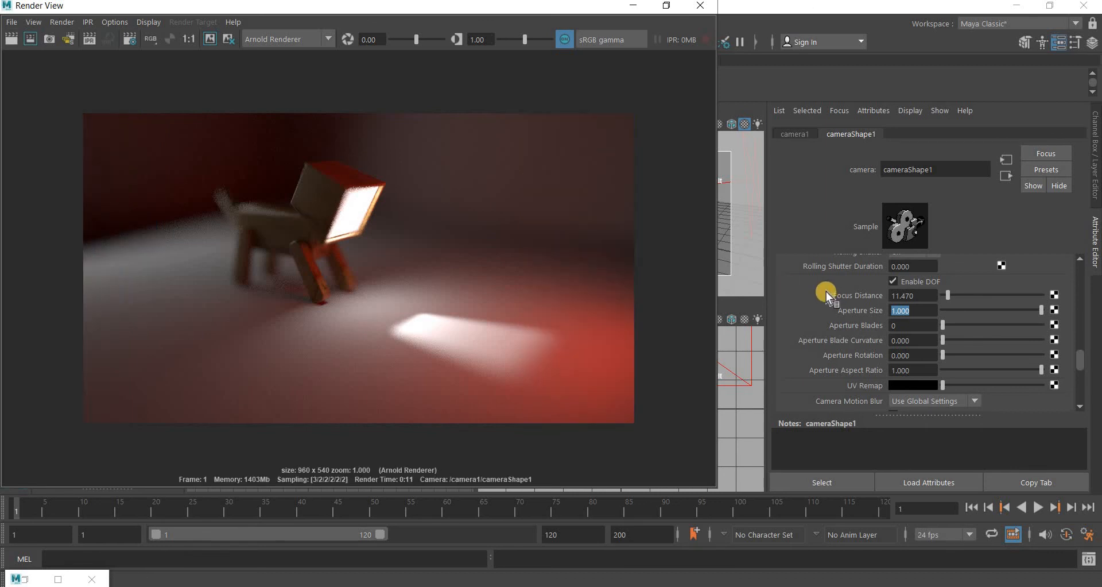
# - Bring the camera's aperture size back to 0.5 and render the view again
pyautogui.click(934, 309)
pyautogui.moveTo(934, 310); pyautogui.dragTo(856, 306)
pyautogui.write('0.5')
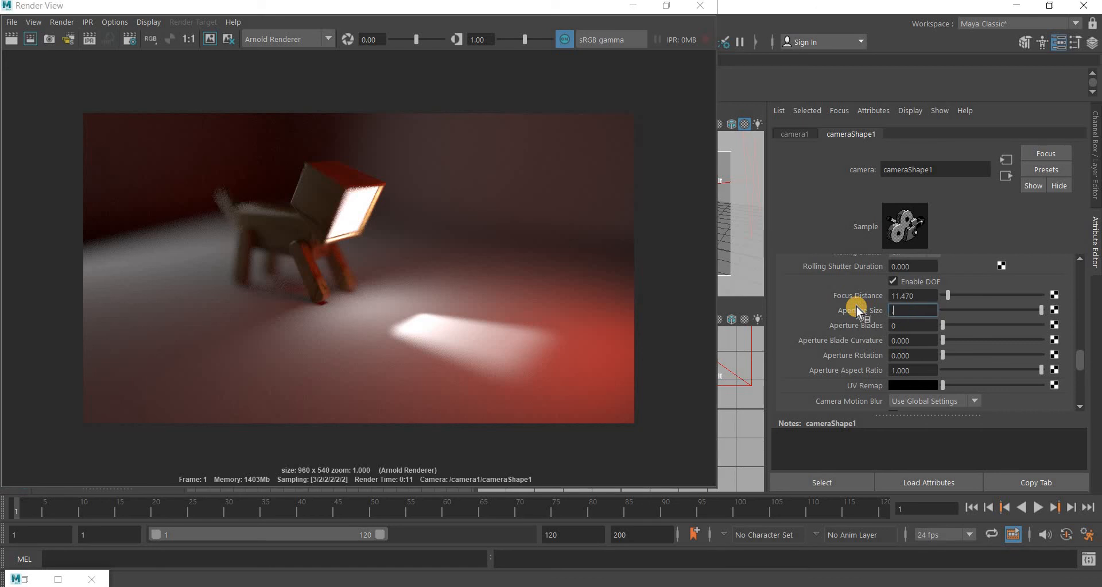
pyautogui.press('Return')
pyautogui.click(10, 38)
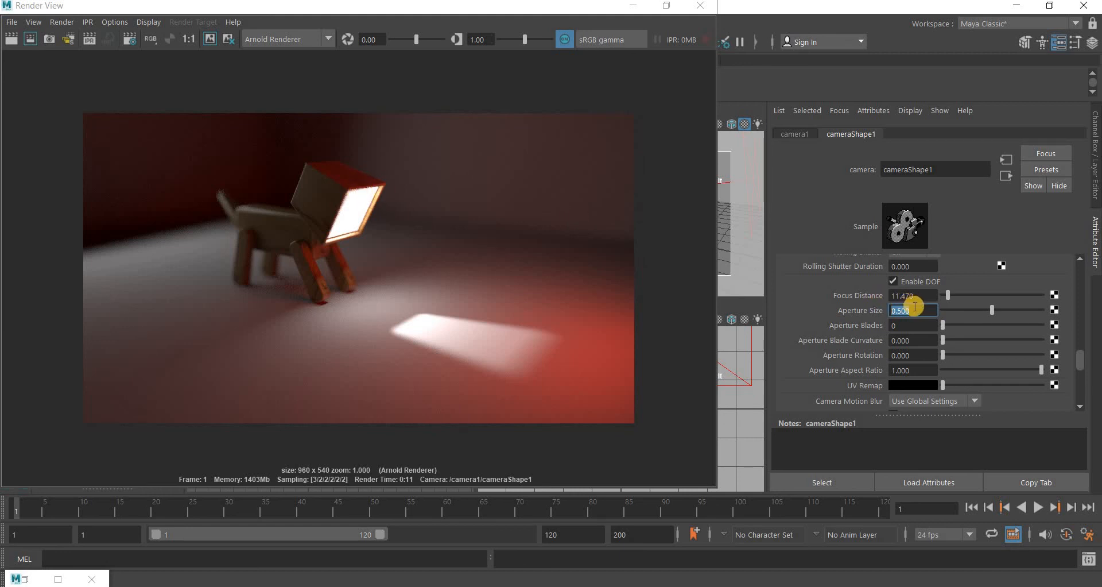
# - Set the camera's aperture size to 0.3, render the view again and close the Render View
pyautogui.press('BackSpace')
pyautogui.write('.3')
pyautogui.press('Return')
pyautogui.click(11, 40)
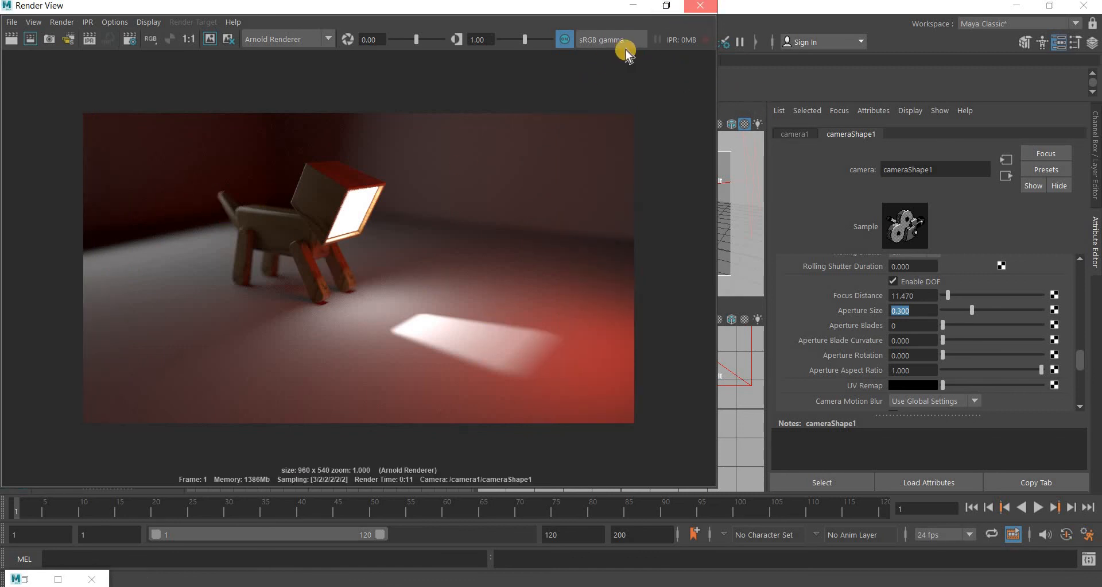
pyautogui.click(700, 5)
# - Set the Arnold sampling in the render settings to Camera (AA) 6, Diffuse 4 and Specular 4
pyautogui.click(676, 42)
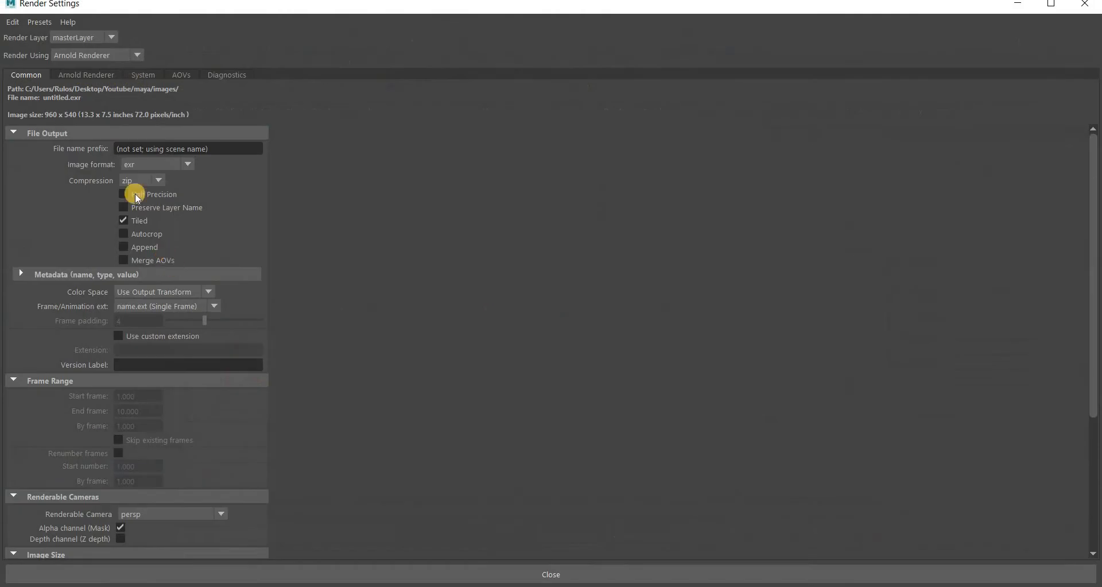
pyautogui.click(84, 74)
pyautogui.click(141, 148)
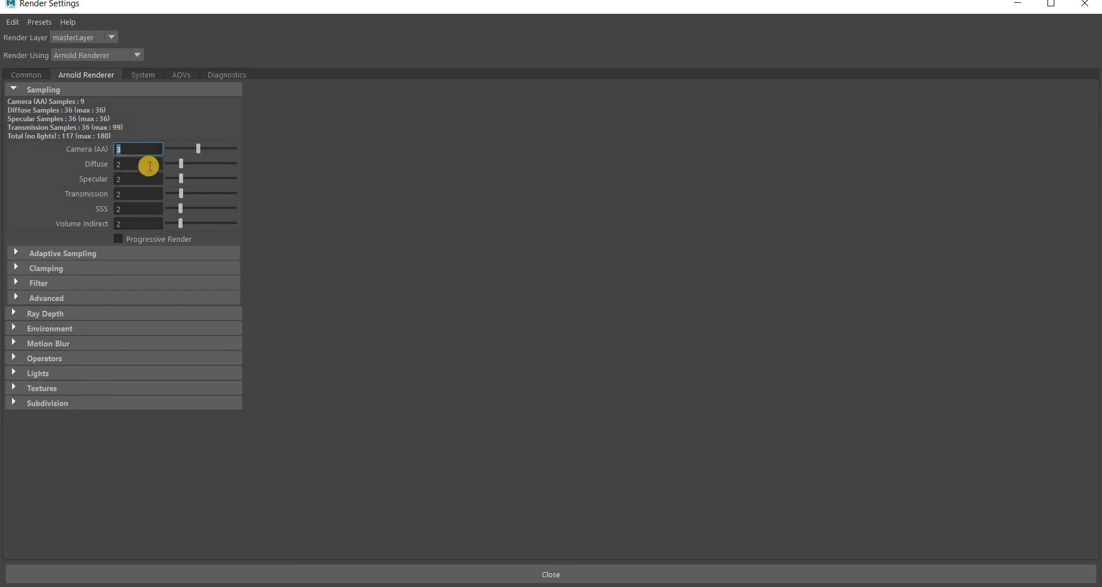
pyautogui.write('6')
pyautogui.press('Tab')
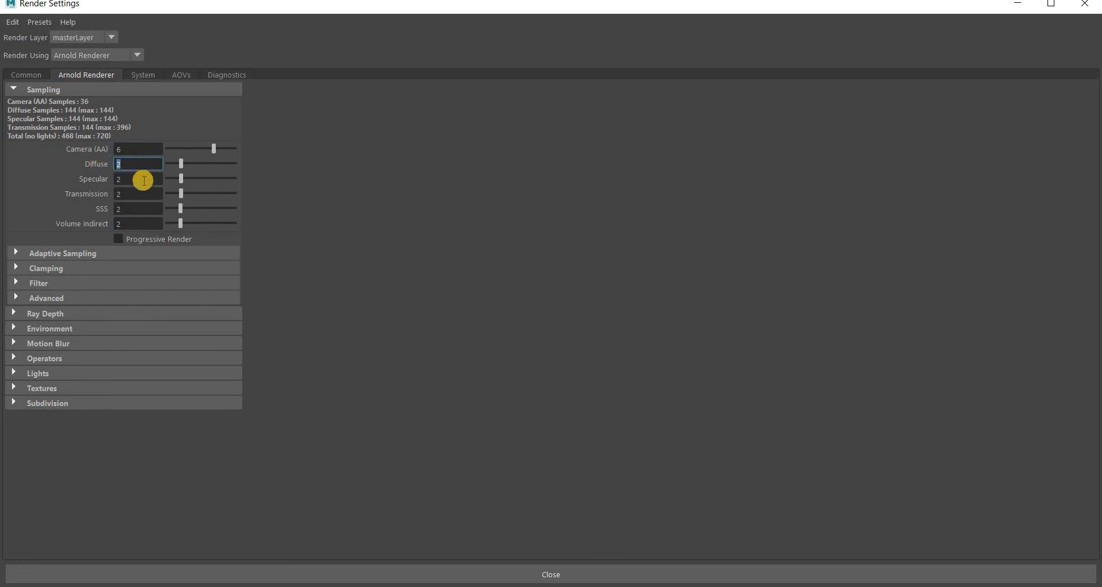
pyautogui.write('4')
pyautogui.press('Tab')
pyautogui.write('4')
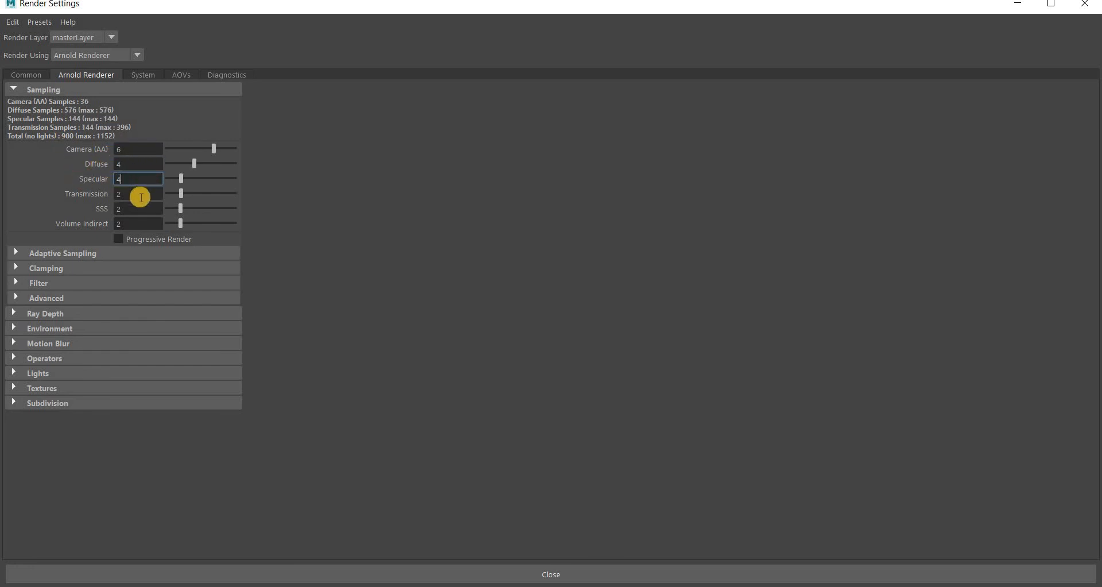
pyautogui.press('Tab')
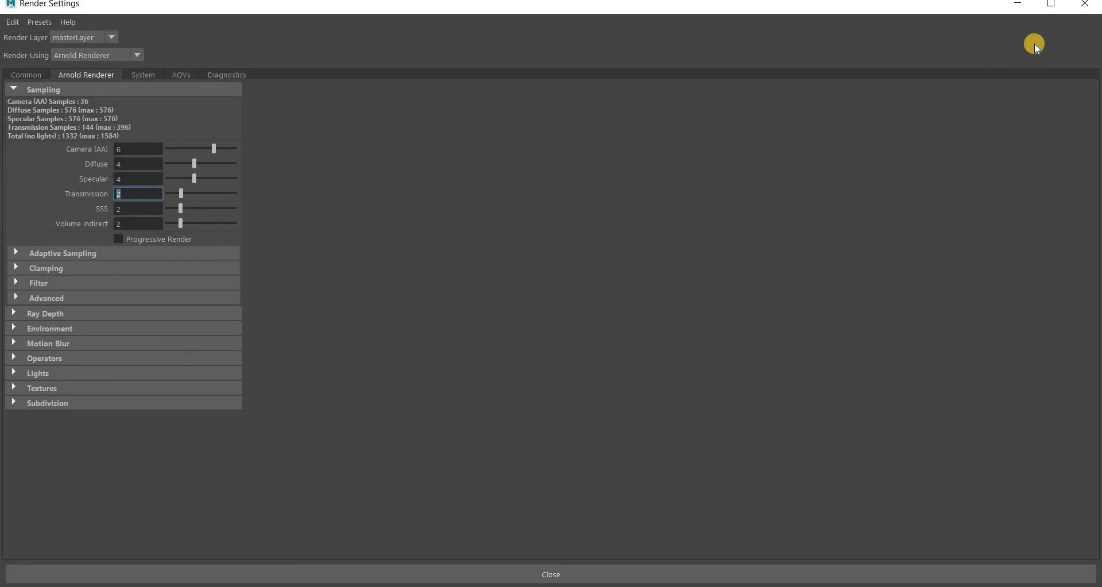
pyautogui.click(1020, 5)
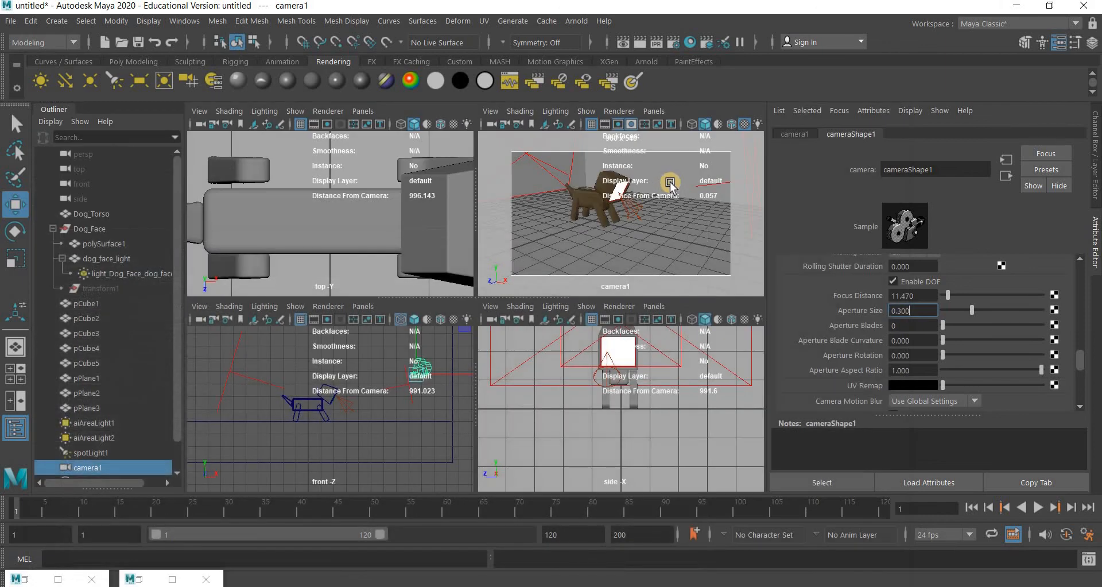
# - Make the camera1 view active and start rendering it with the current sampling settings
pyautogui.click(678, 229)
pyautogui.click(643, 44)
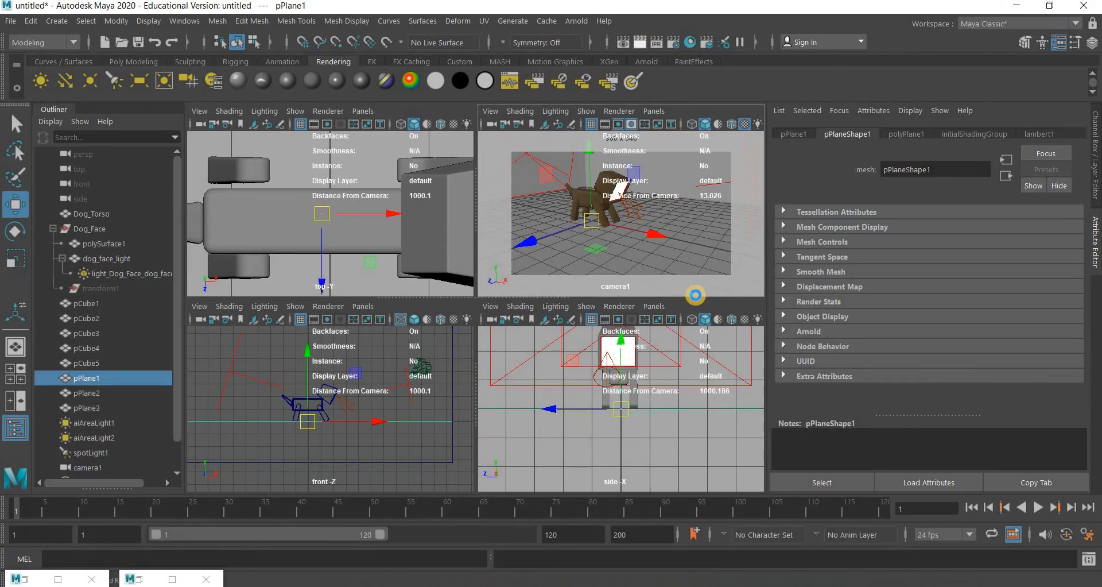